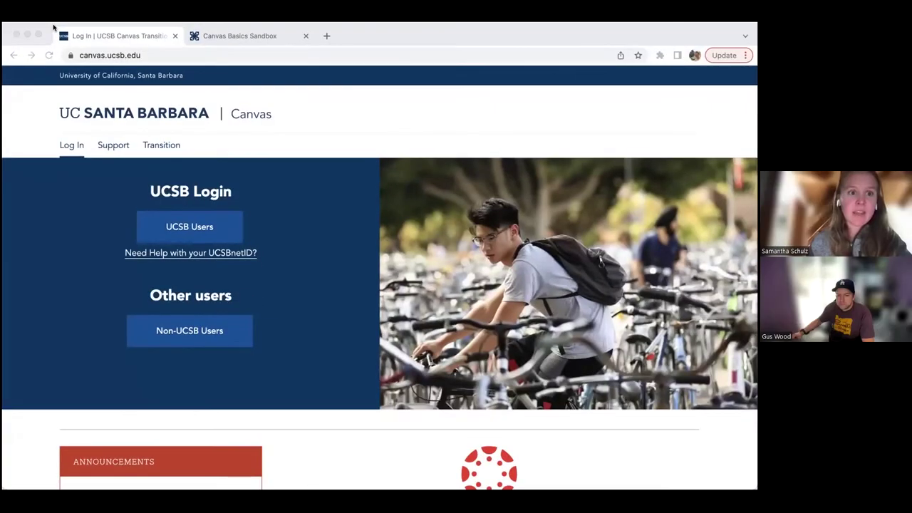
click(53, 27)
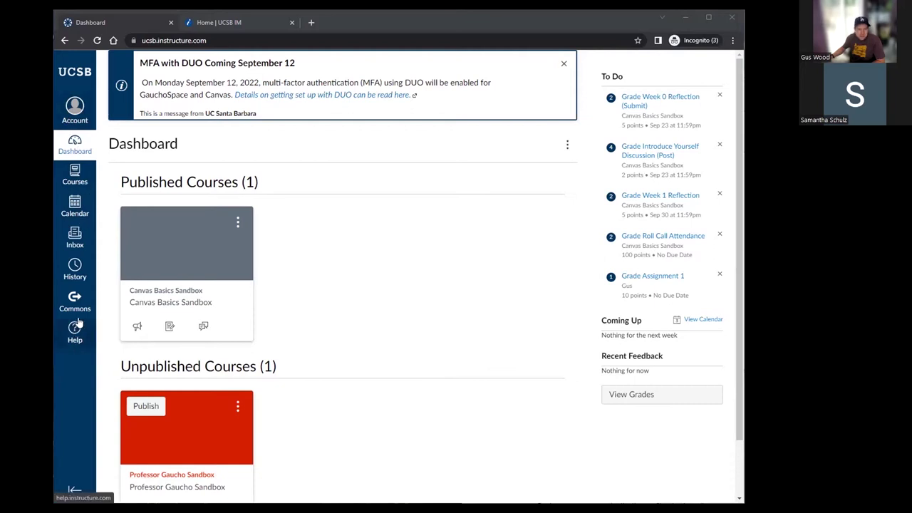
Open the account's notification settings and examine every category from Course Activities to Alerts.
click(74, 108)
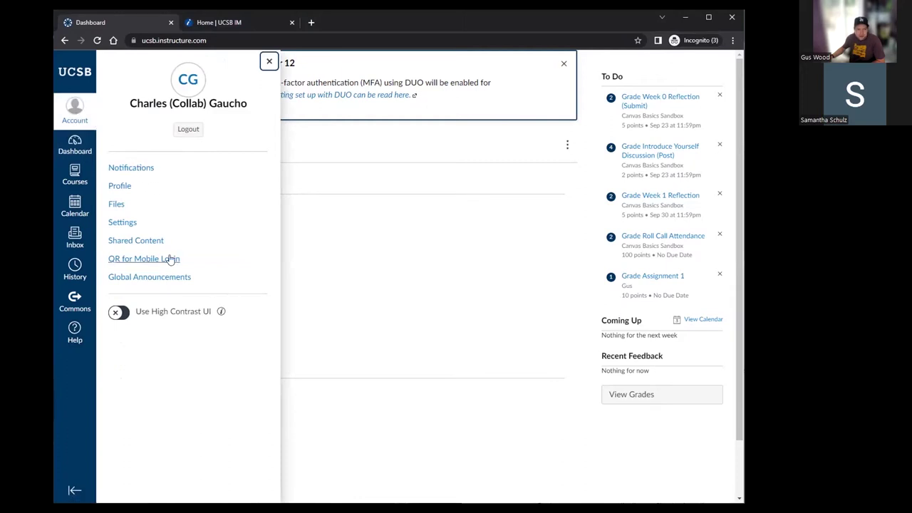
click(140, 169)
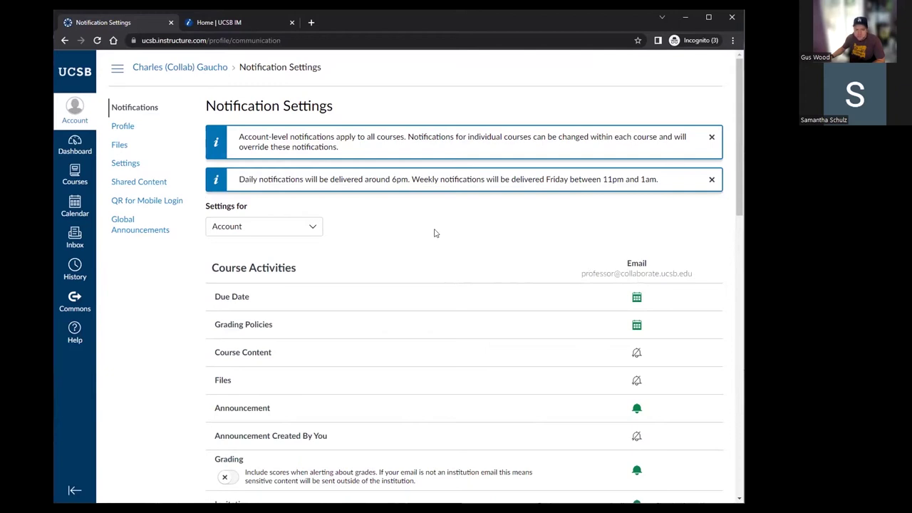
scroll(260, 242, down, 2)
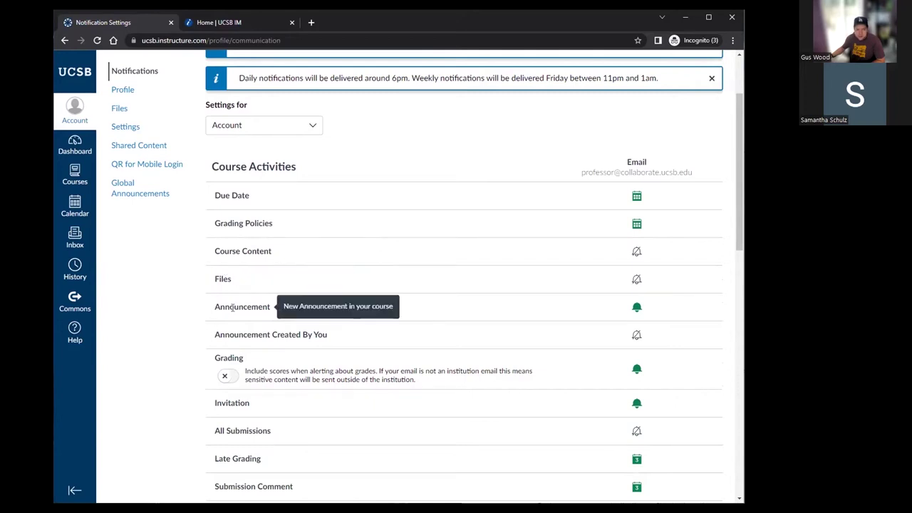
scroll(198, 373, down, 3)
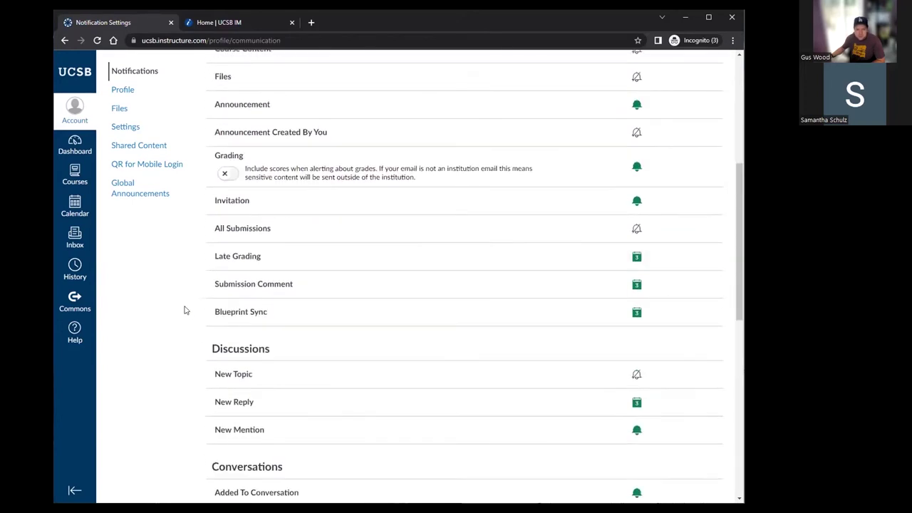
scroll(203, 394, down, 1)
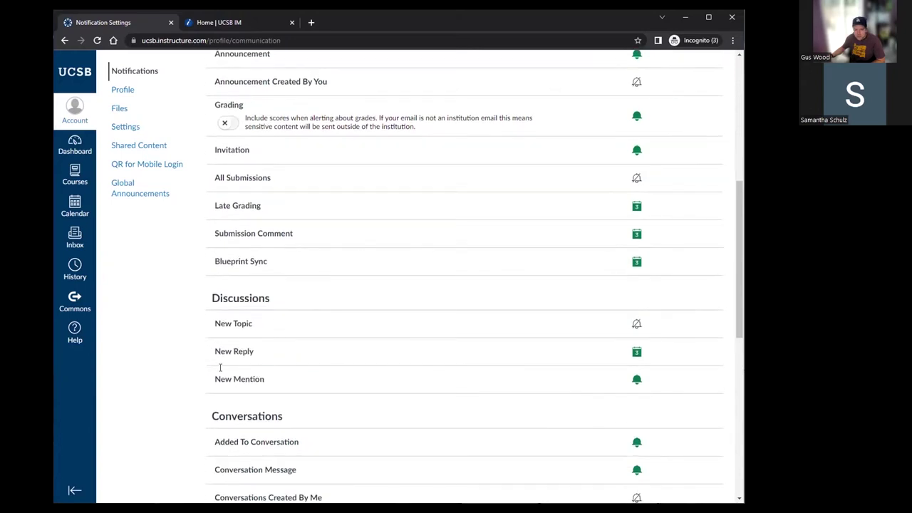
scroll(191, 364, down, 3)
scroll(179, 393, down, 1)
scroll(183, 392, down, 3)
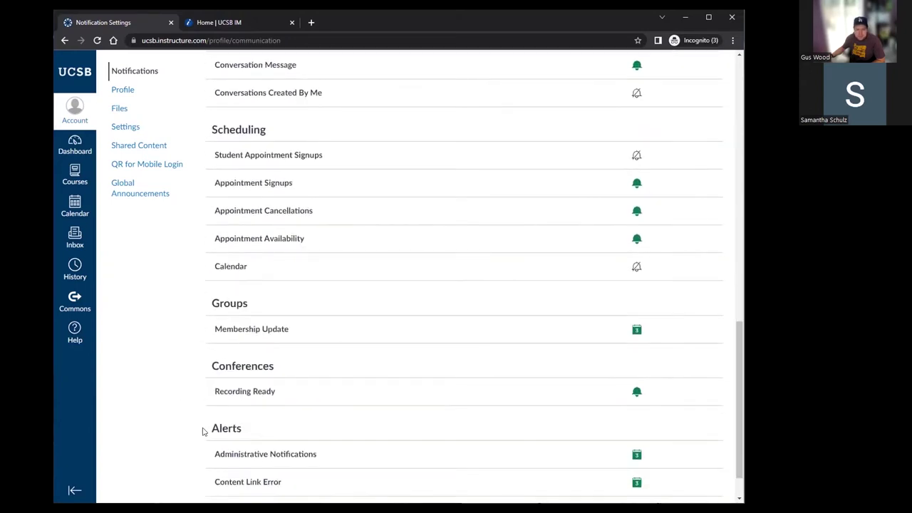
scroll(204, 428, down, 1)
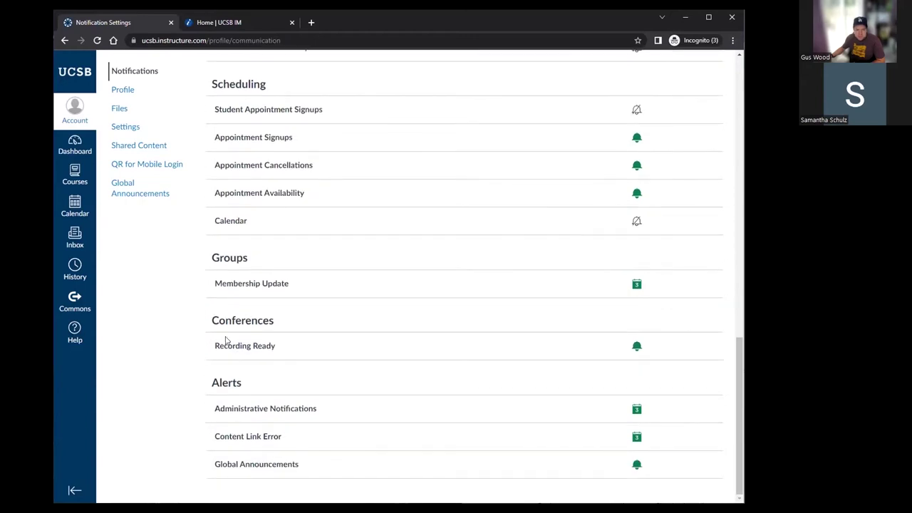
scroll(196, 331, up, 8)
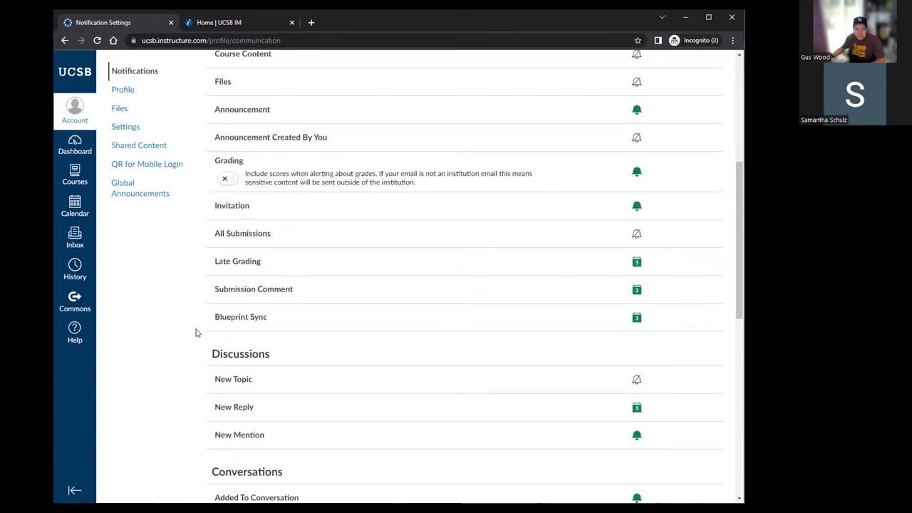
scroll(196, 331, up, 5)
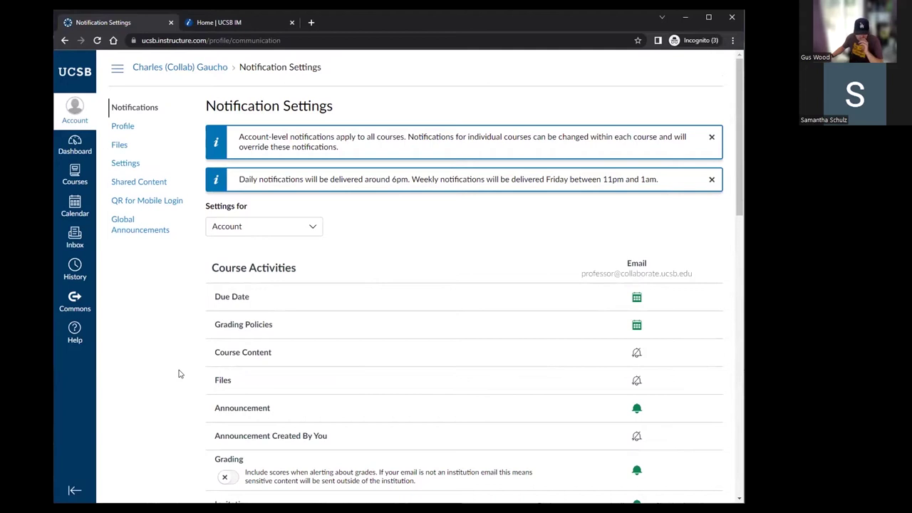
Check the frequency options for Due Date notifications and the courses available under Settings for, keeping Account selected.
click(637, 298)
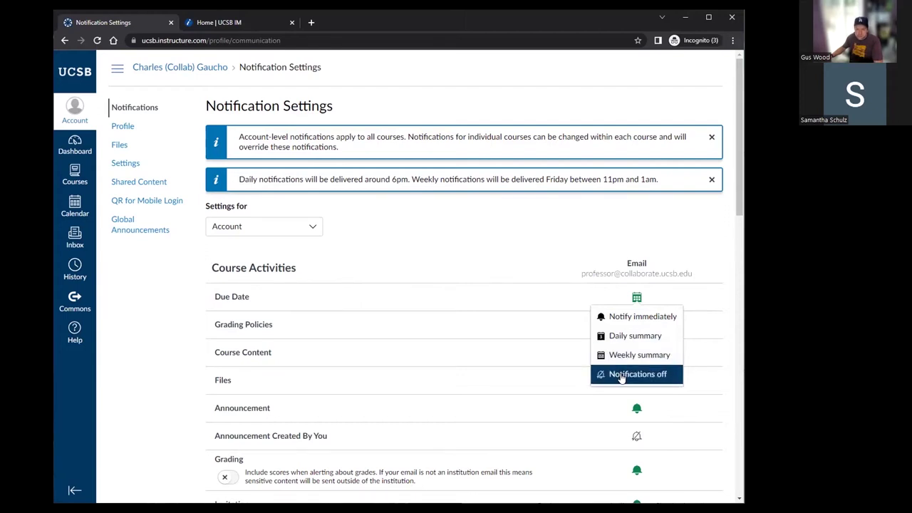
click(560, 257)
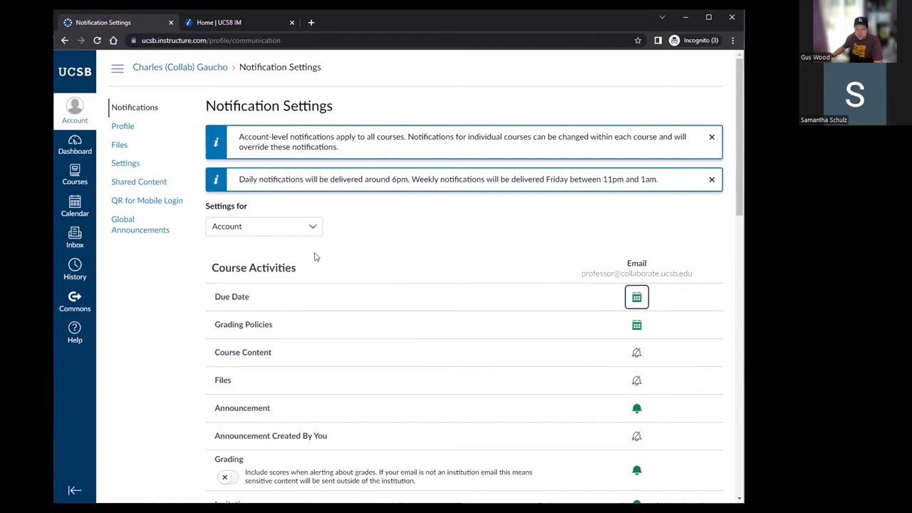
click(250, 232)
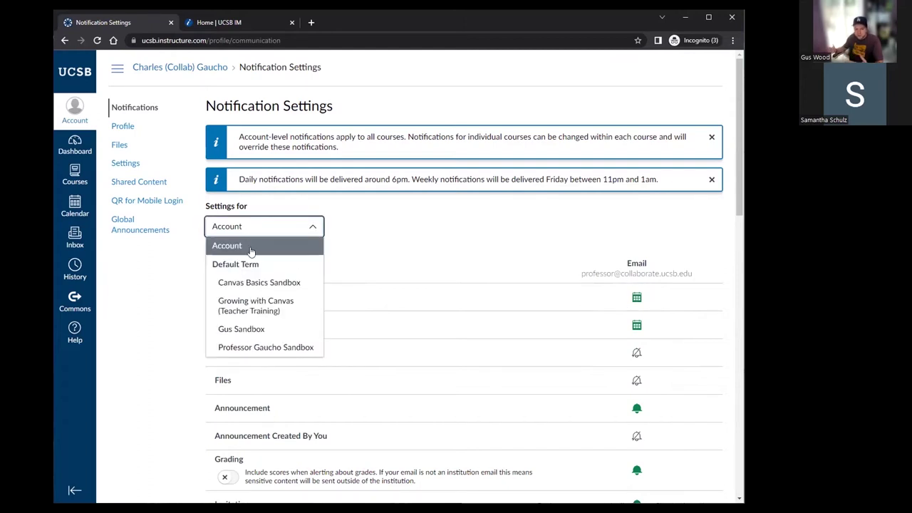
click(251, 247)
click(259, 234)
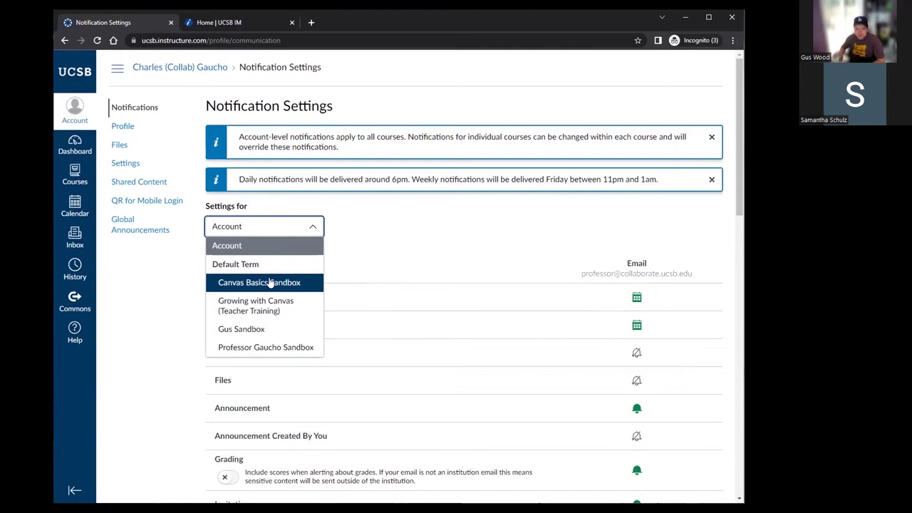
click(179, 292)
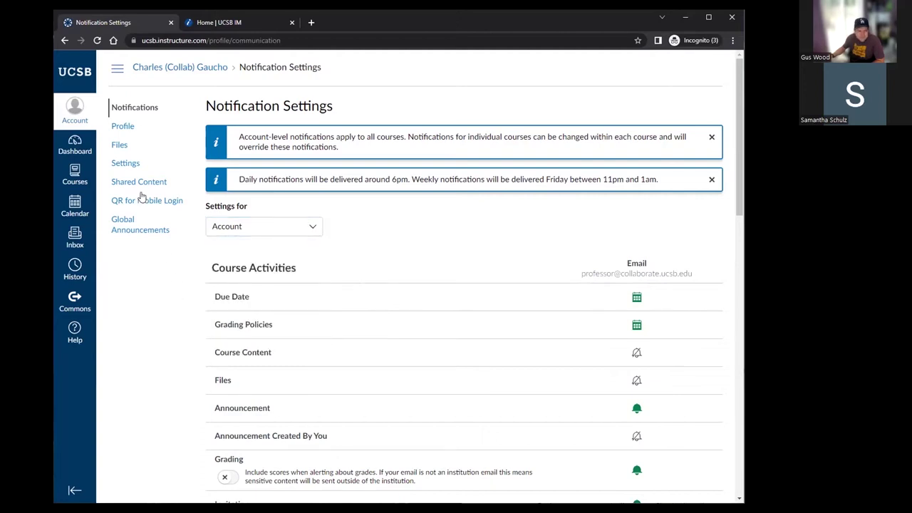
On the user profile, look at the profile picture options without choosing one and open the biography and links for editing.
click(123, 131)
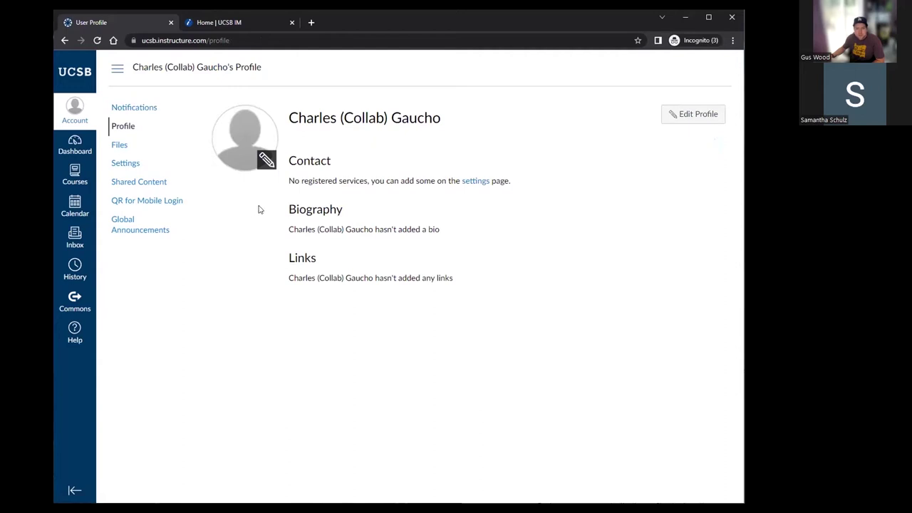
click(266, 160)
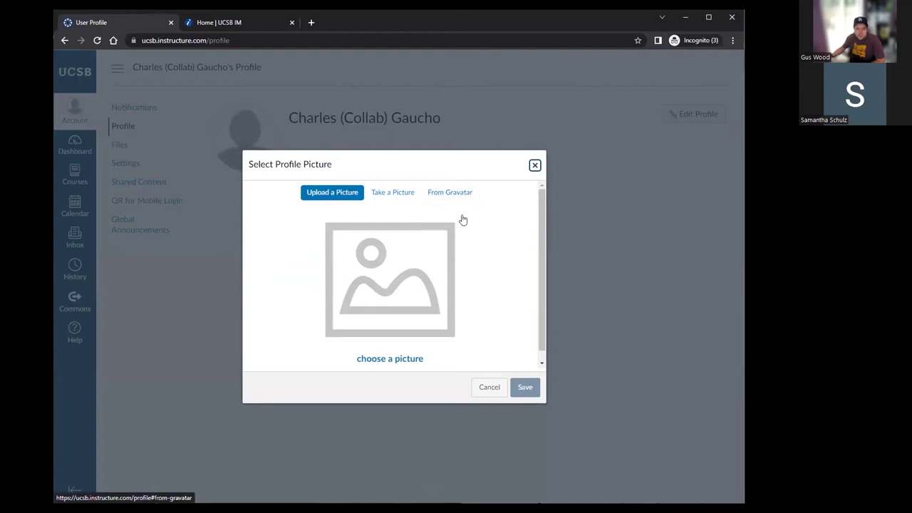
click(536, 166)
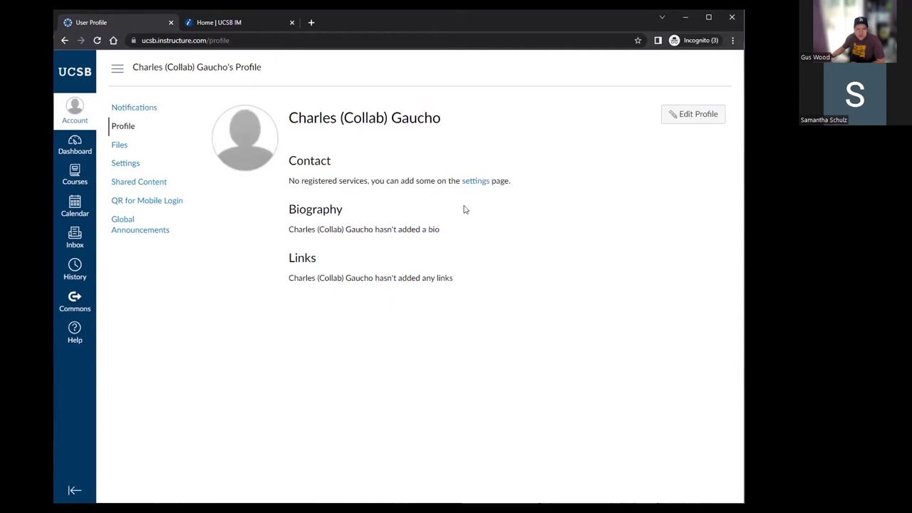
click(689, 119)
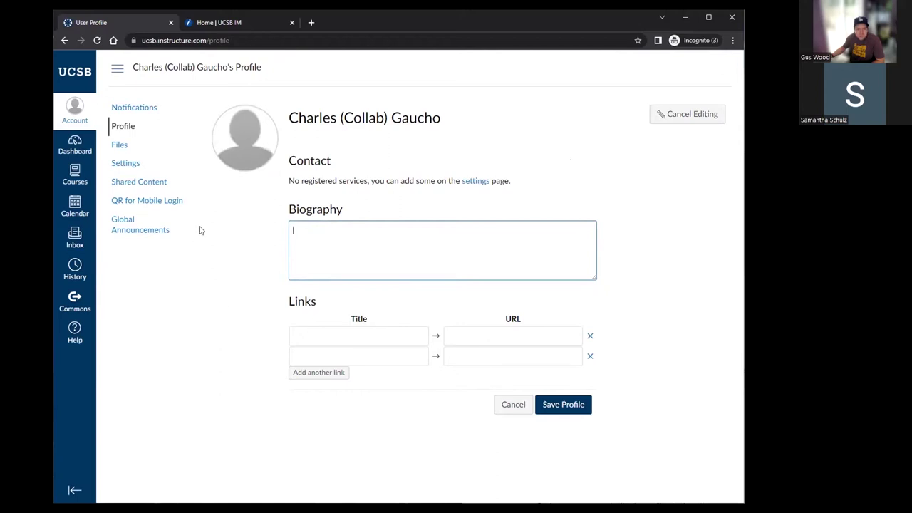
Look at the account's personal and course file folders, and go back through the profile to the user settings.
click(115, 148)
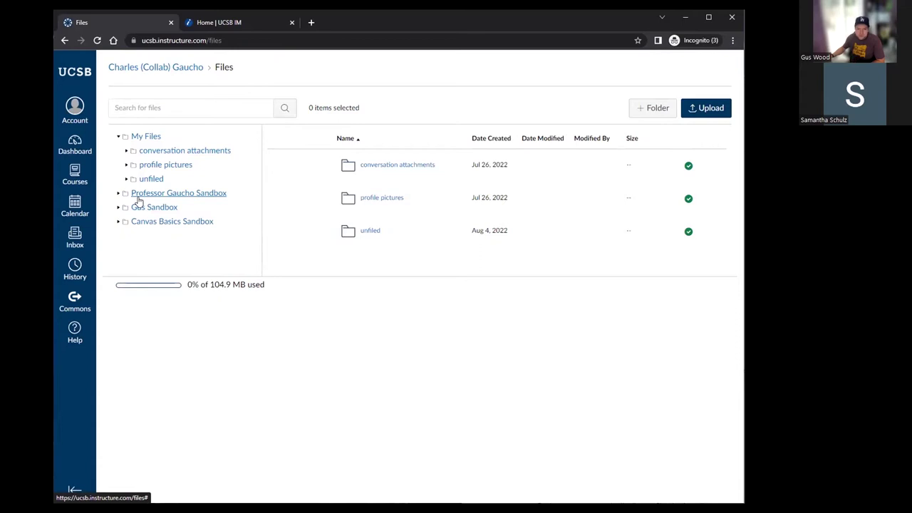
click(112, 76)
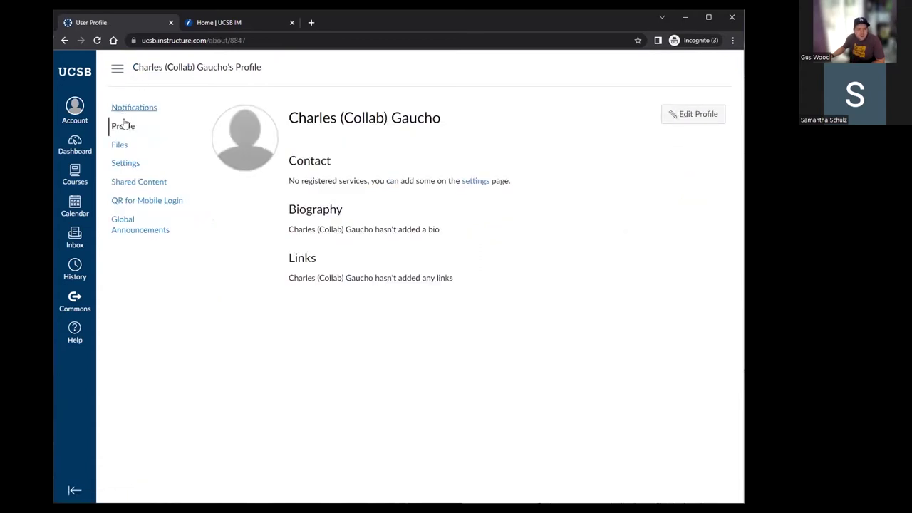
click(124, 164)
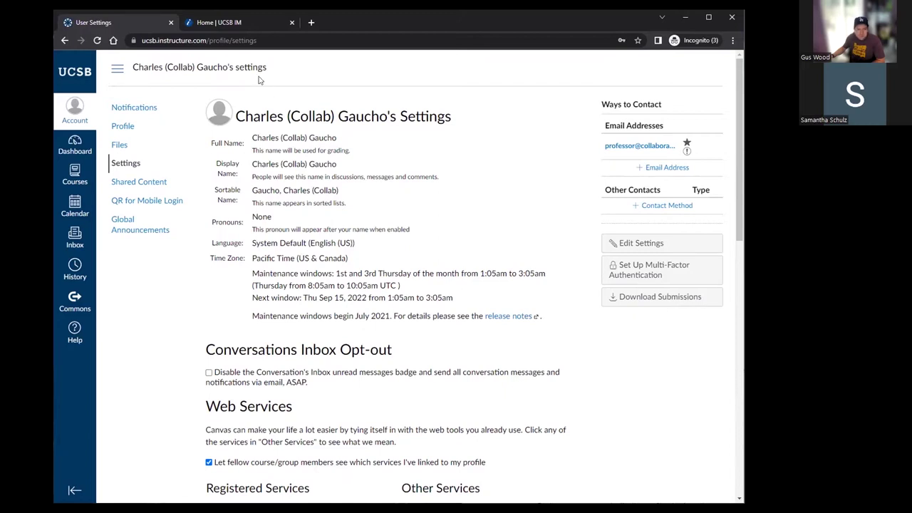
Check the UCSB Identity & Access Management home page and return to the Canvas user settings.
click(235, 23)
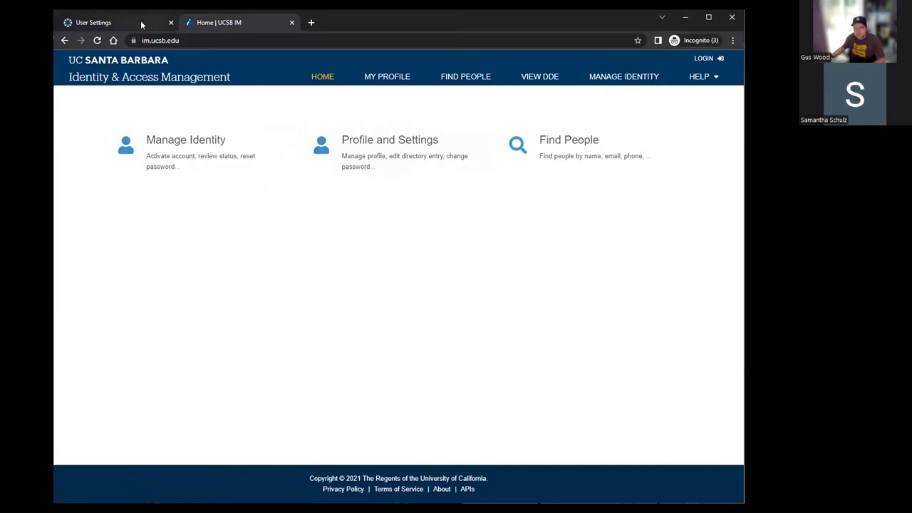
mouse_move(140, 21)
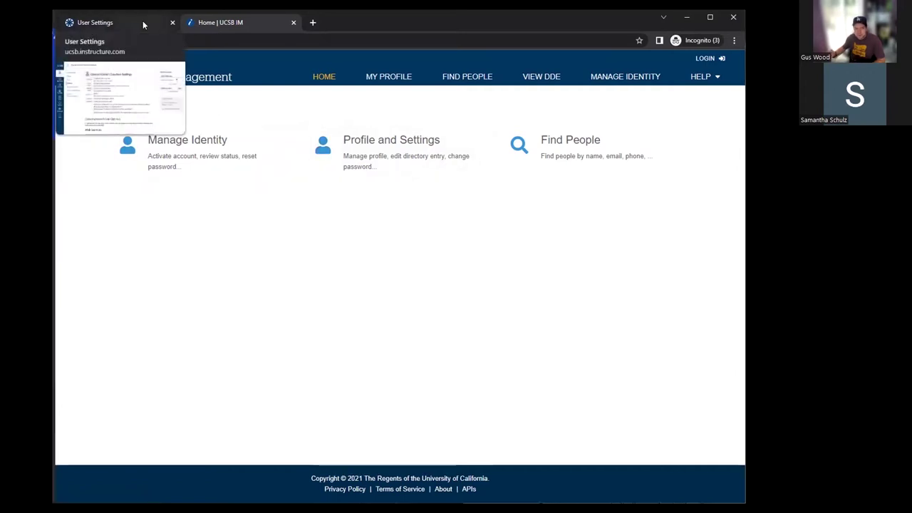
click(142, 21)
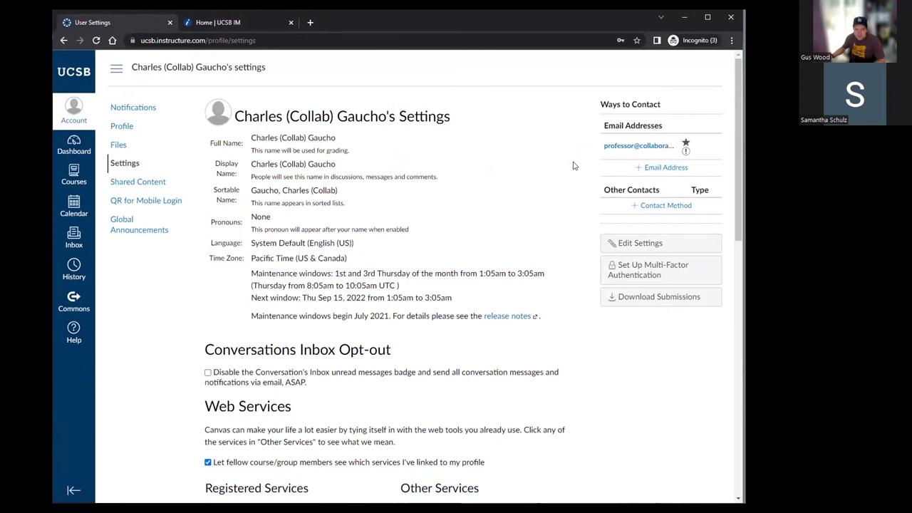
Examine the user settings page from the inbox opt-out and web services down to the end of the feature options.
scroll(574, 166, down, 1)
scroll(499, 199, down, 1)
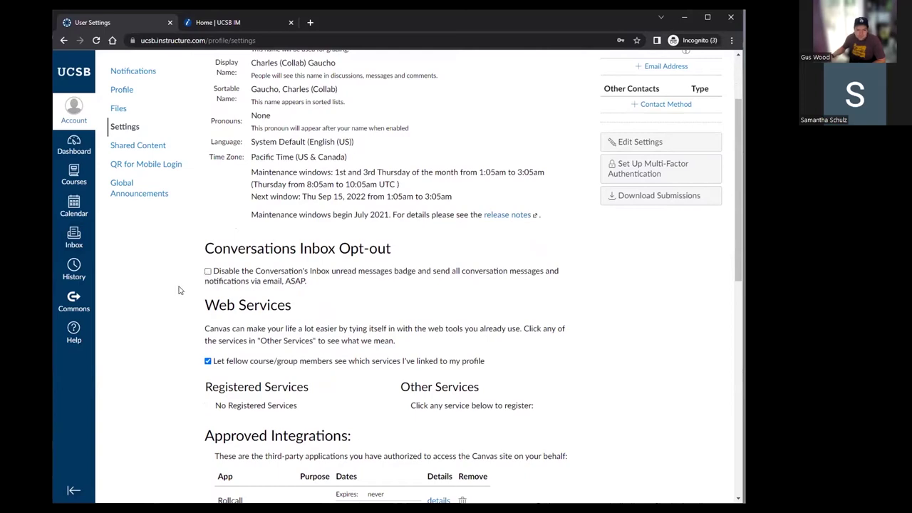
scroll(179, 291, down, 1)
scroll(179, 290, down, 7)
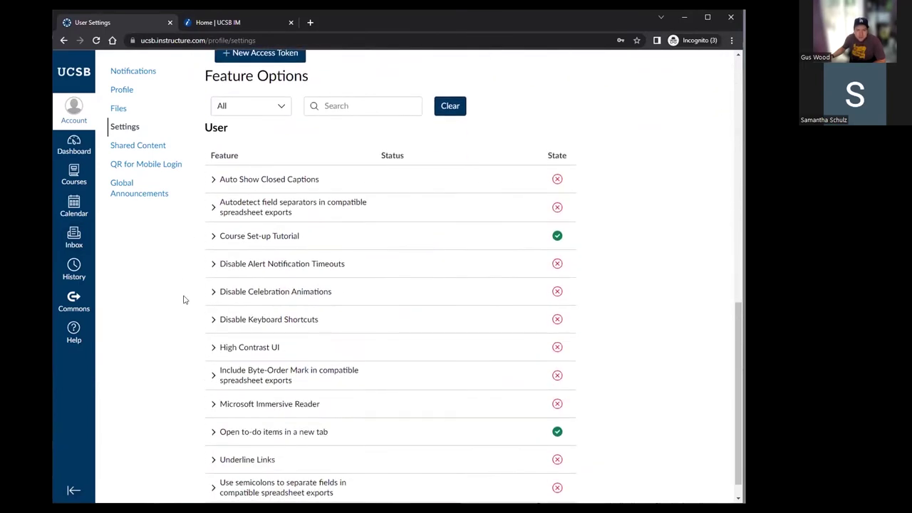
scroll(183, 300, down, 1)
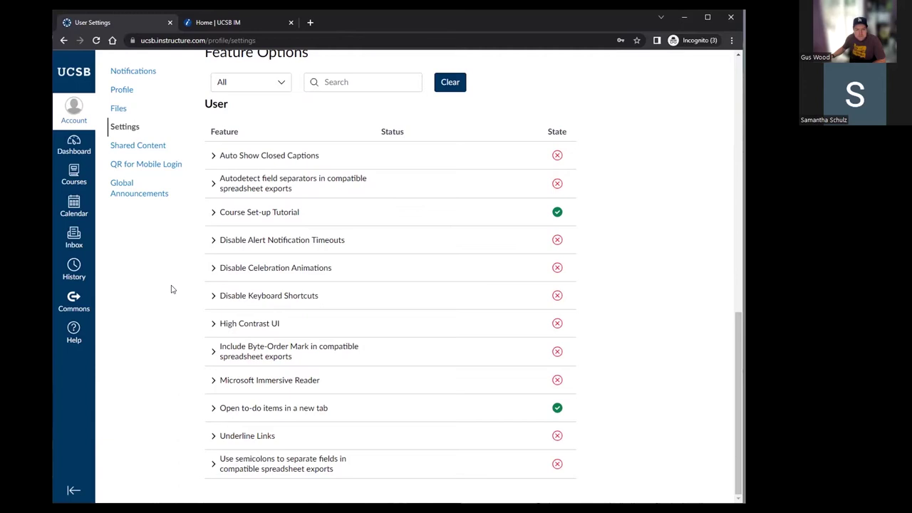
Open the shared content received by the account and check which actions are available for the Journal 1 assignment.
click(129, 147)
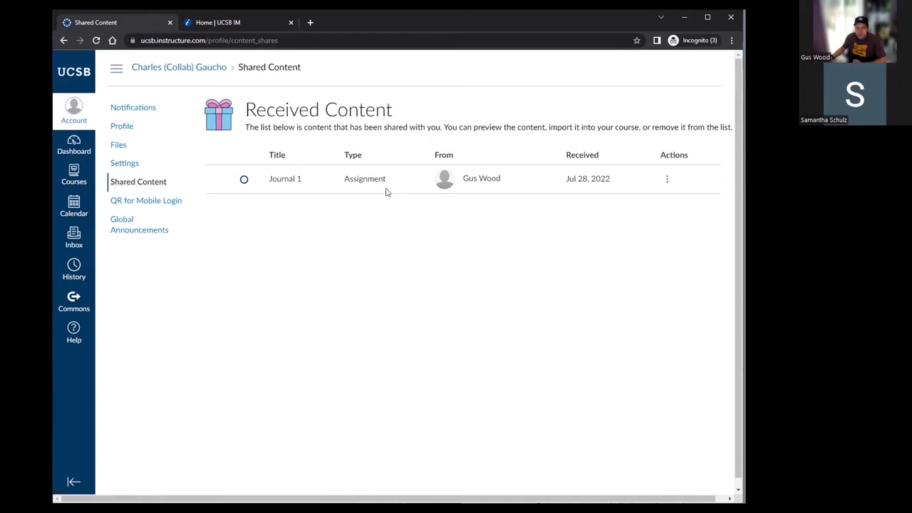
click(667, 182)
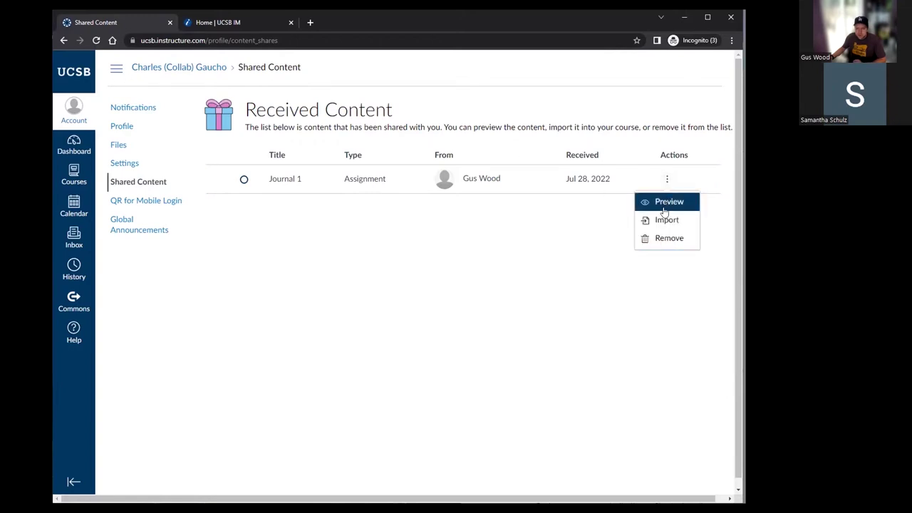
click(469, 238)
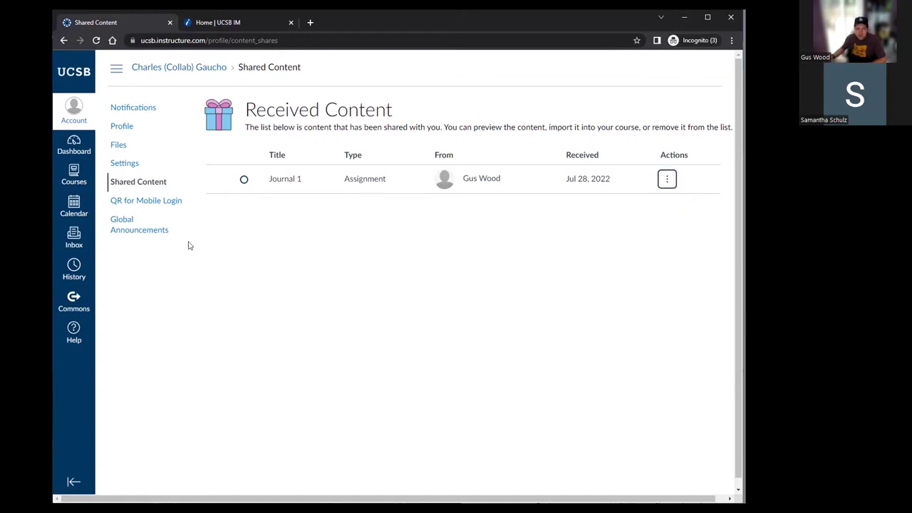
Visit QR for Mobile Login, declining to display the code, and view the current global announcements.
click(165, 206)
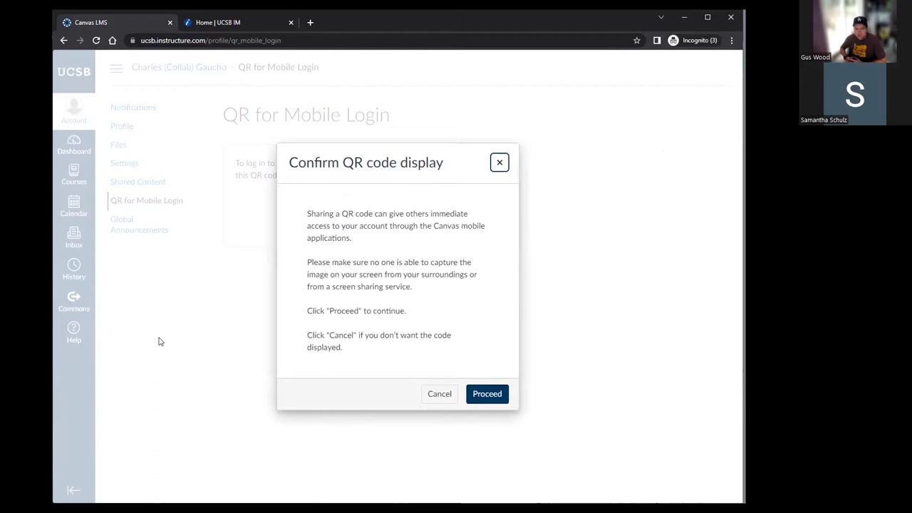
click(500, 163)
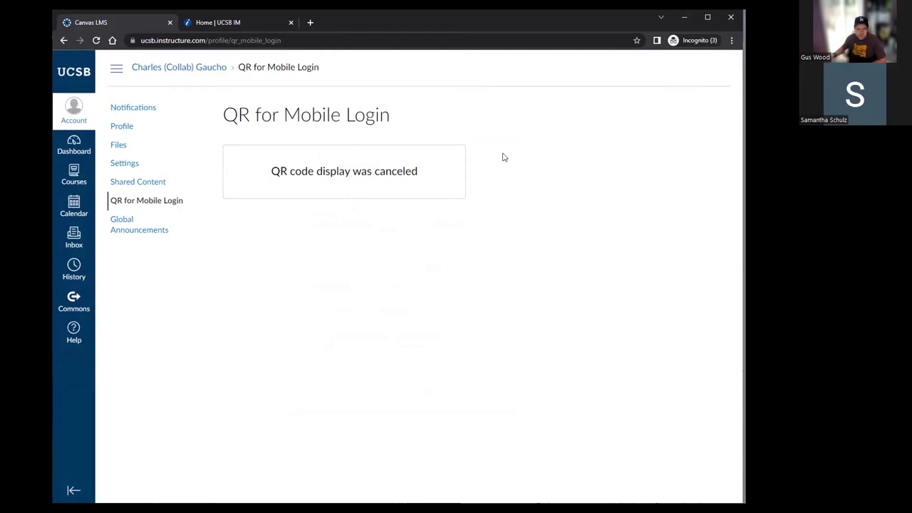
click(129, 236)
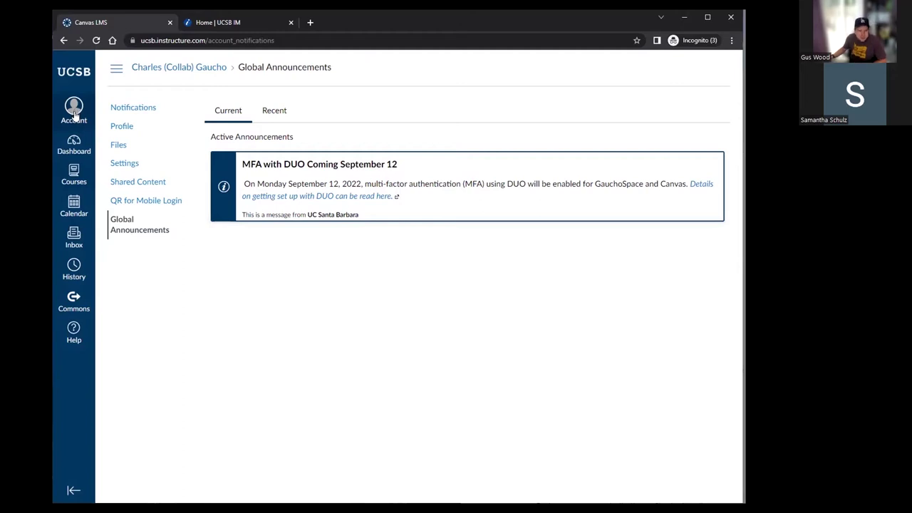
Compare the Courses list with the dashboard's course cards and view the full list of all courses.
click(74, 174)
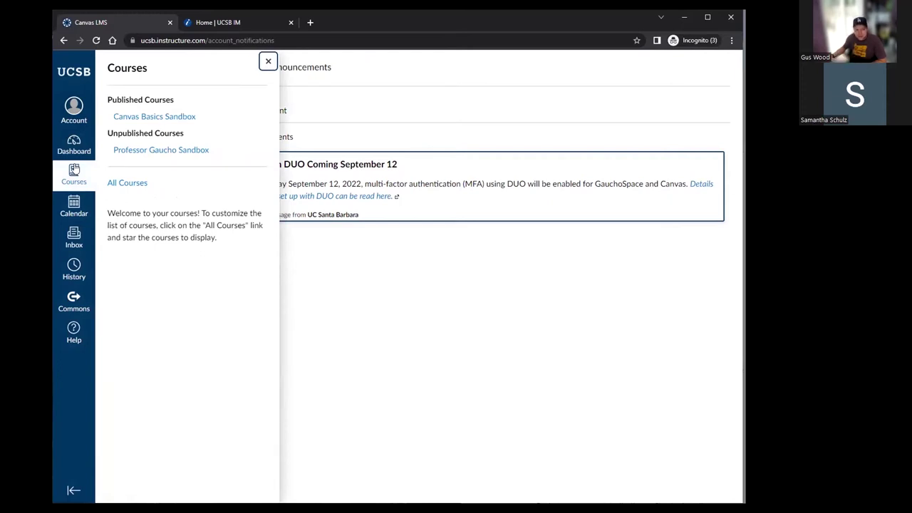
click(73, 147)
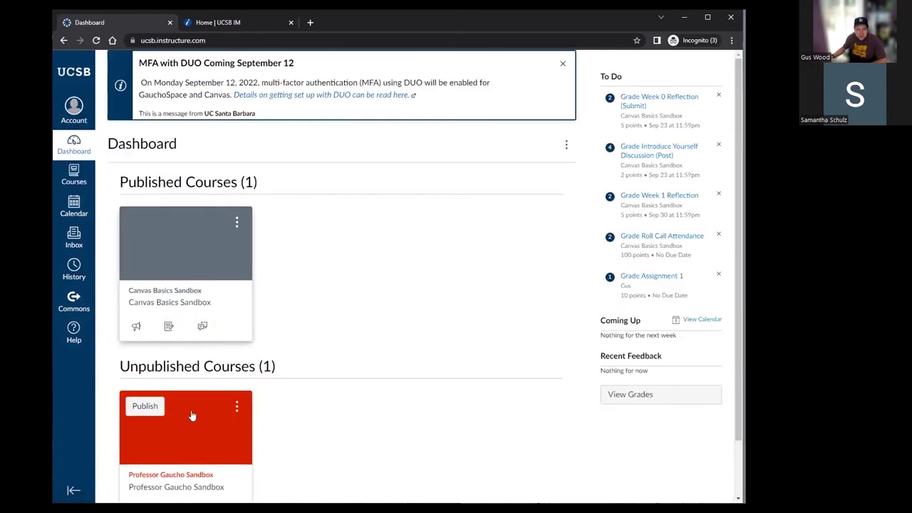
click(73, 175)
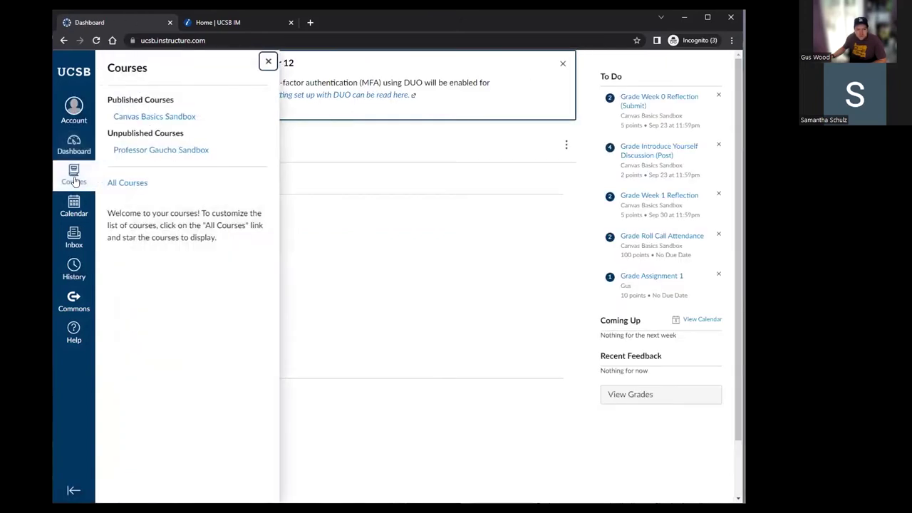
click(123, 184)
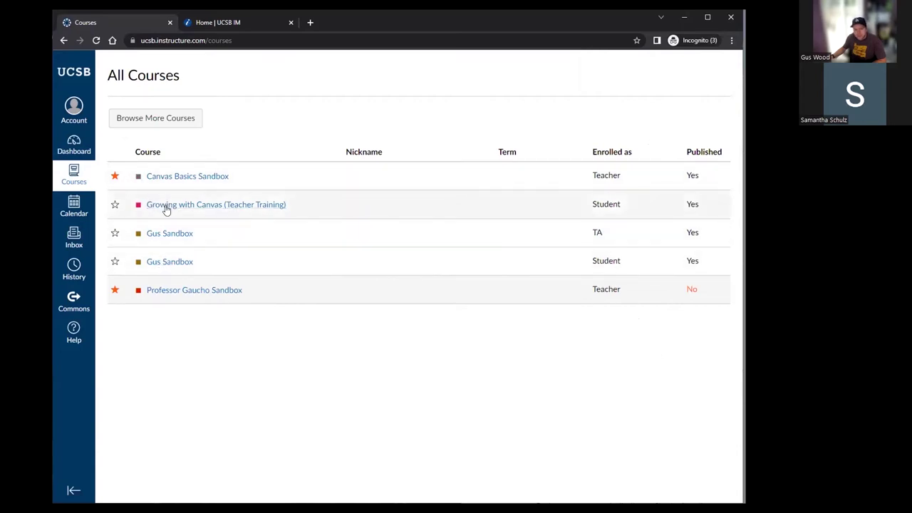
click(114, 291)
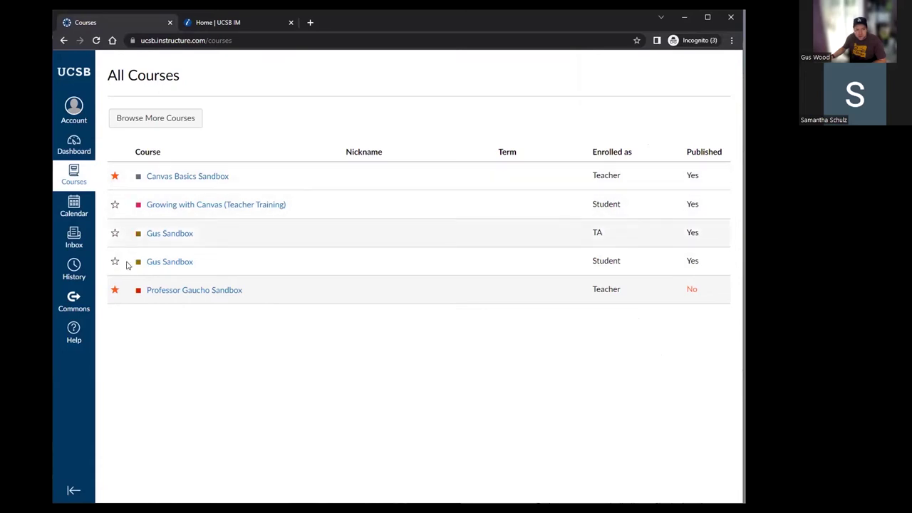
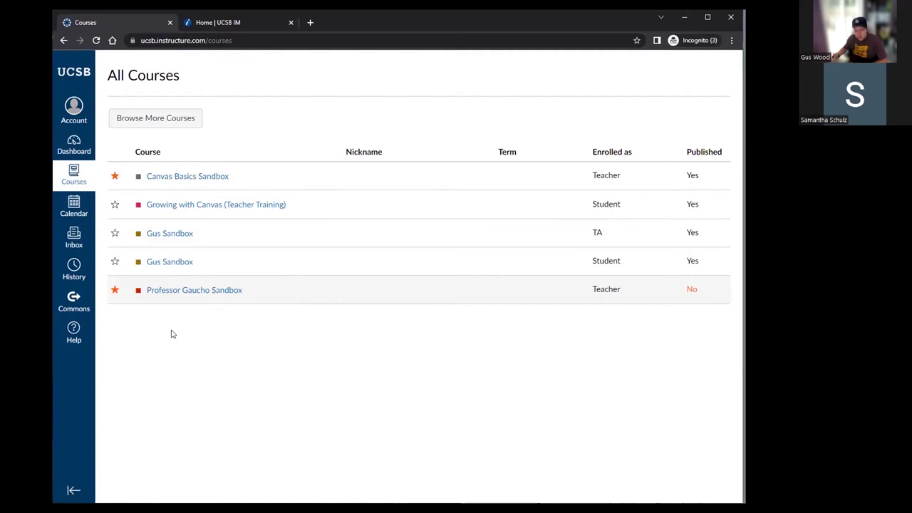
View the Week 0 Reflection (Submit) details in the September 2022 calendar and dismiss the new event form.
click(74, 206)
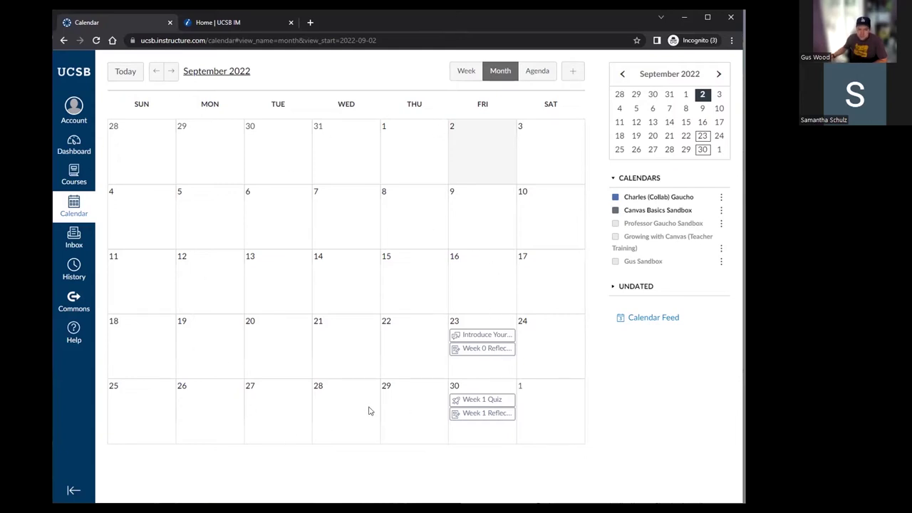
click(467, 355)
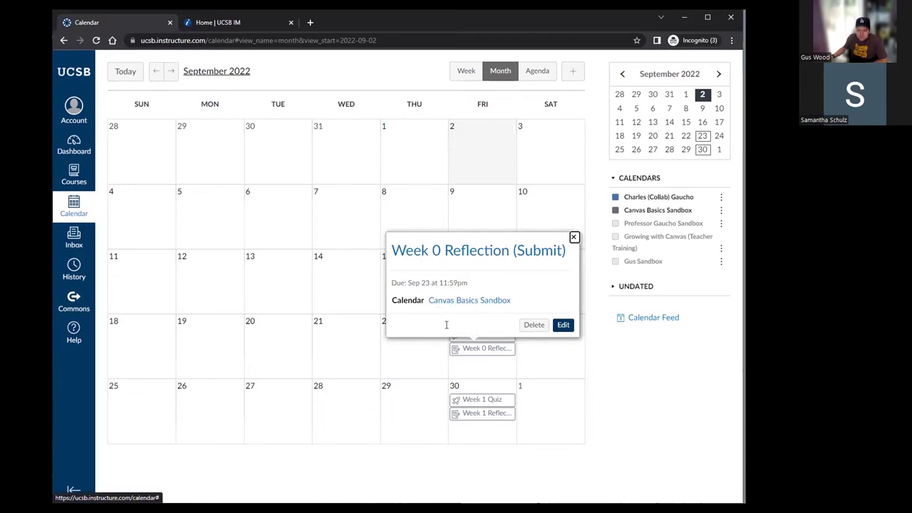
click(418, 347)
click(519, 144)
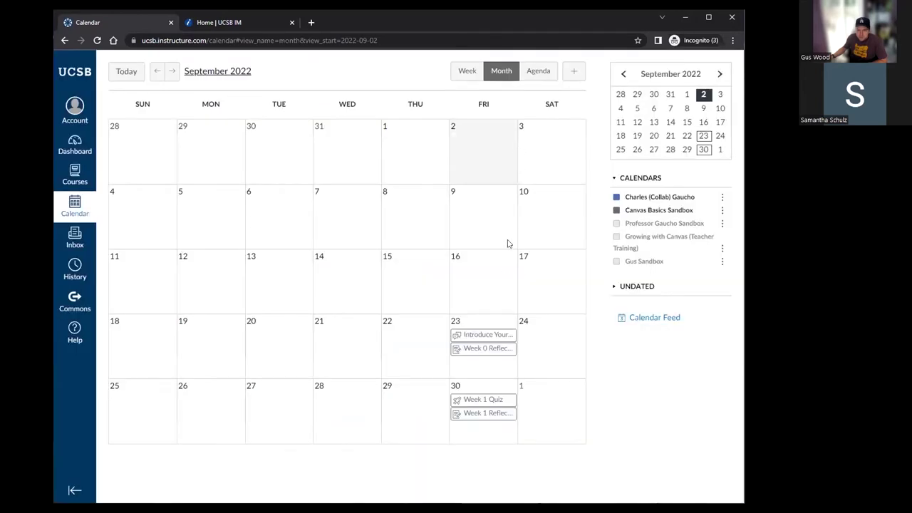
View the calendar details of the Introduce Yourself Discussion (Post) and the Week 1 Quiz, leaving no new event behind.
click(474, 335)
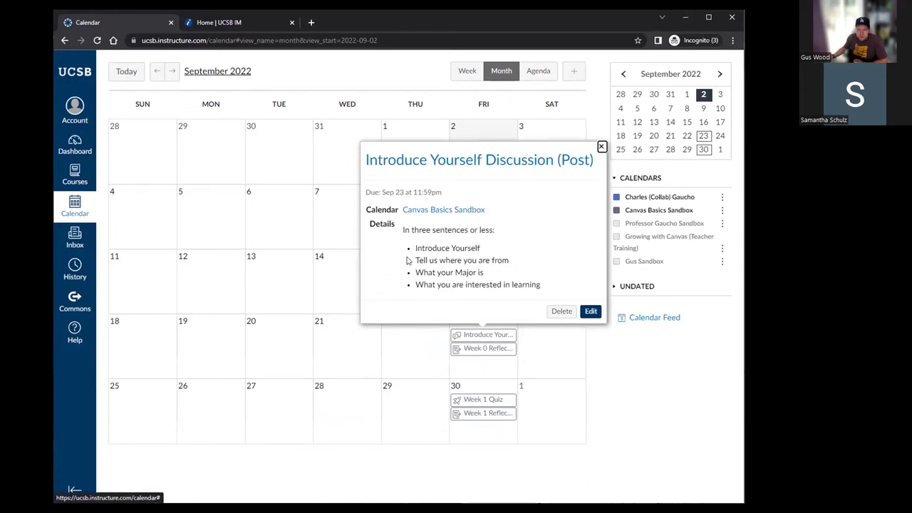
click(428, 411)
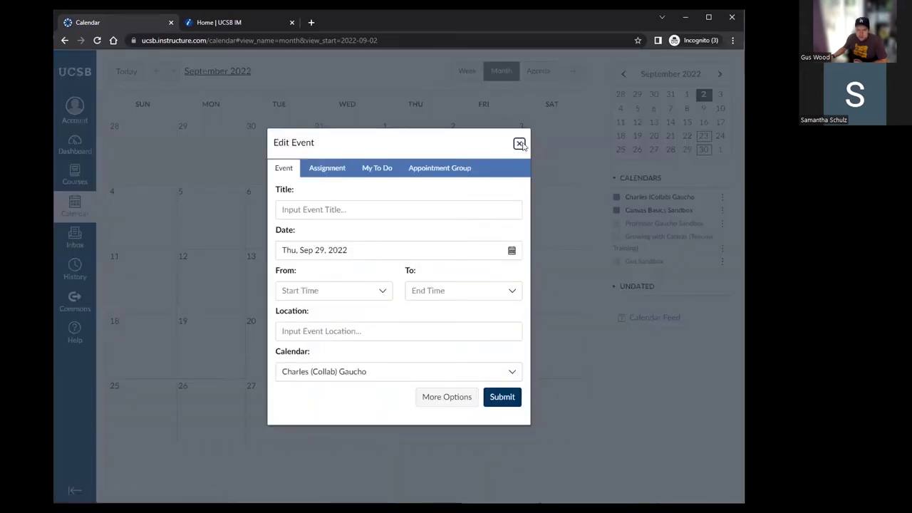
click(519, 143)
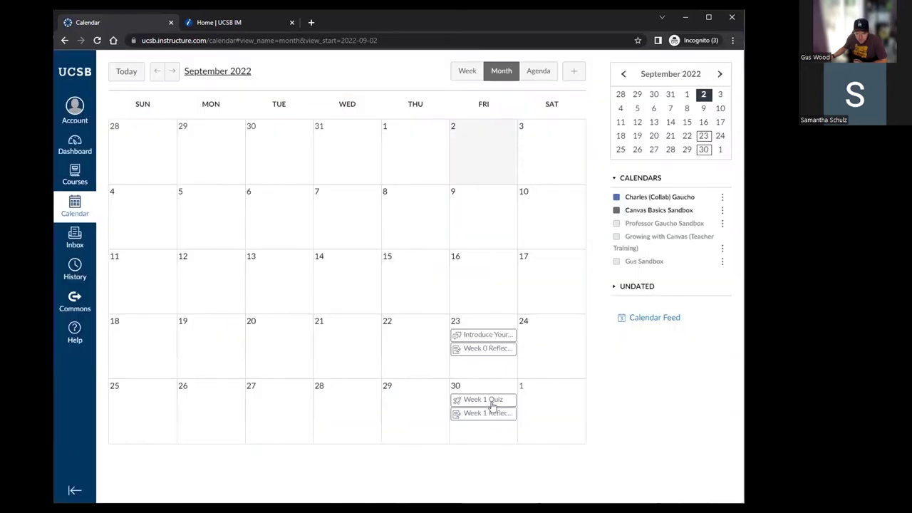
click(471, 403)
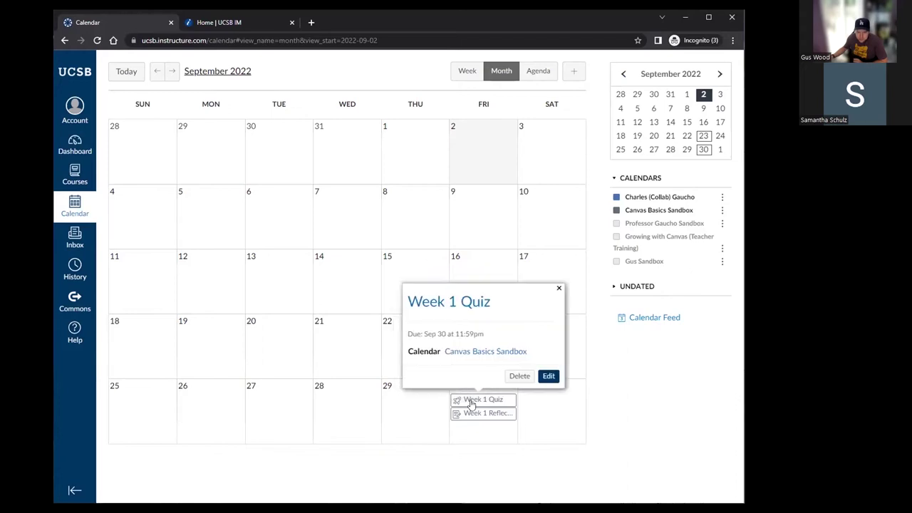
click(559, 288)
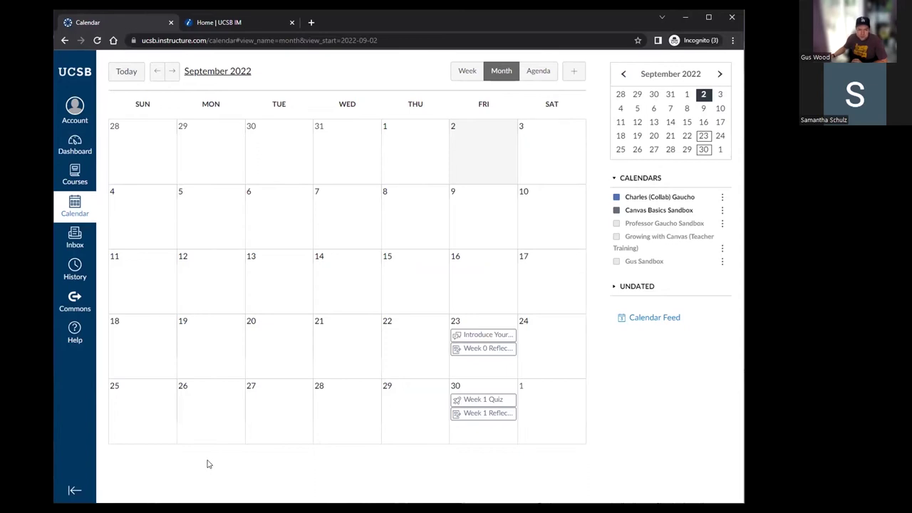
Review the account's recent history and visit Commons without authorizing its access.
click(76, 270)
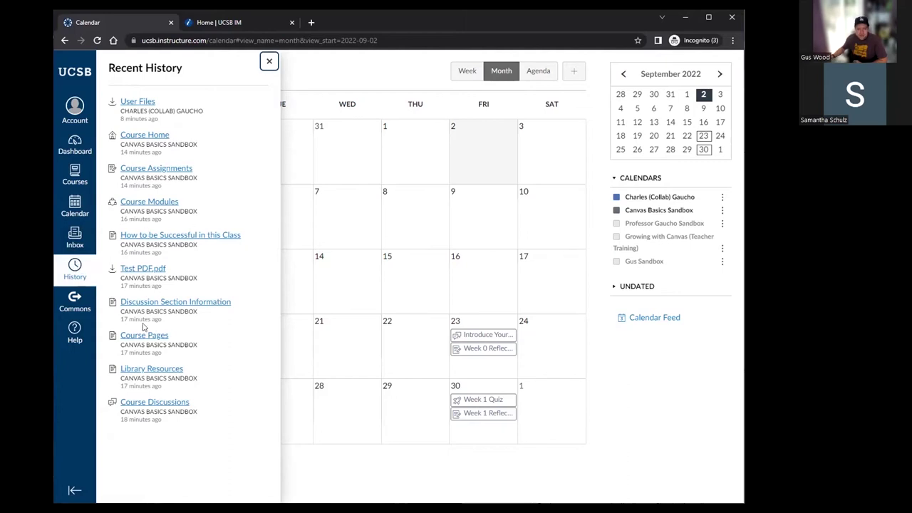
click(86, 371)
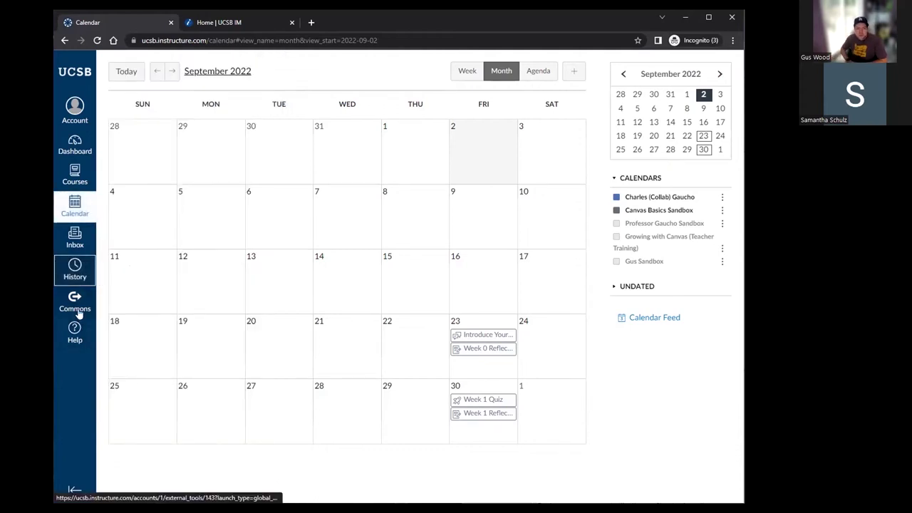
click(80, 315)
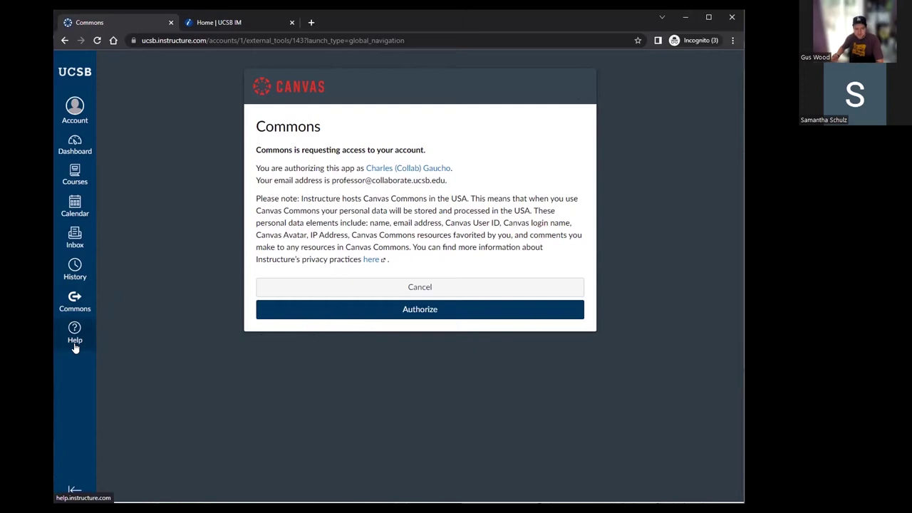
Return to the dashboard, look over the published and unpublished courses, and open the Canvas Basics Sandbox course.
click(81, 151)
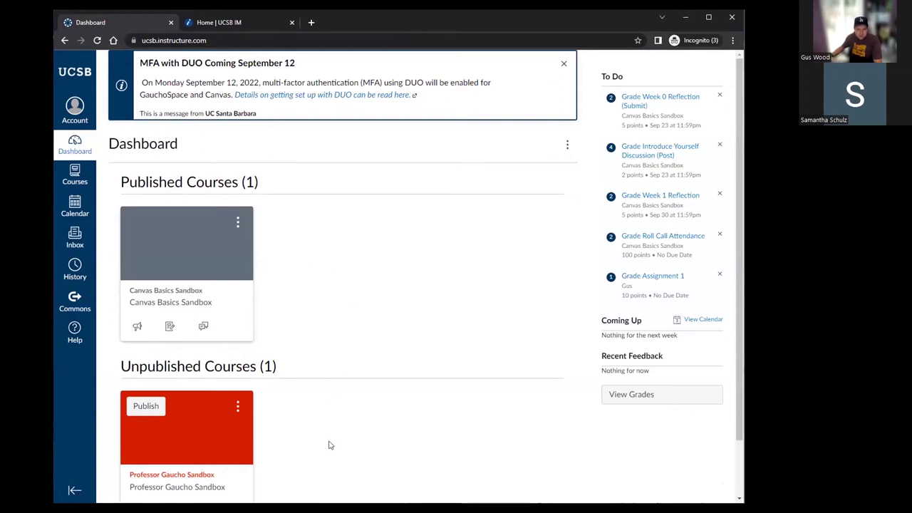
scroll(324, 375, down, 1)
scroll(311, 299, up, 1)
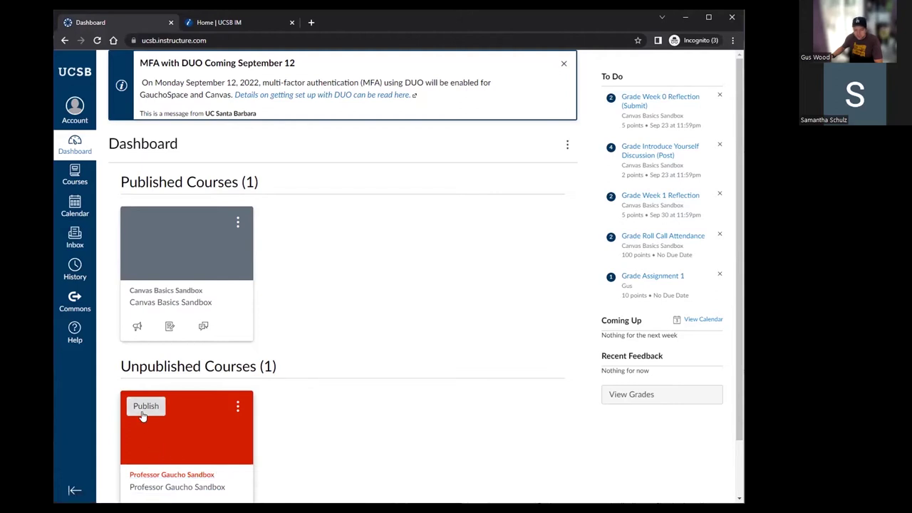
click(171, 245)
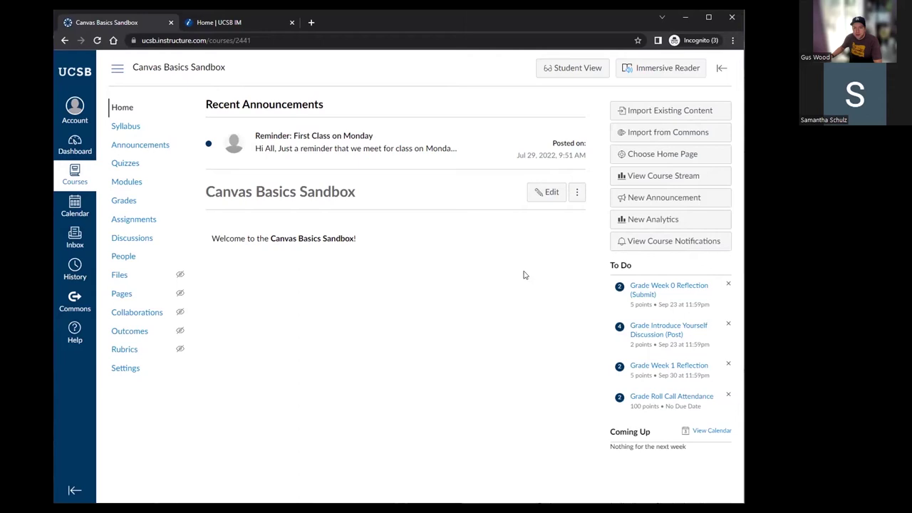
Set the Canvas Basics Sandbox home page to Course Activity Stream and save the choice.
click(640, 160)
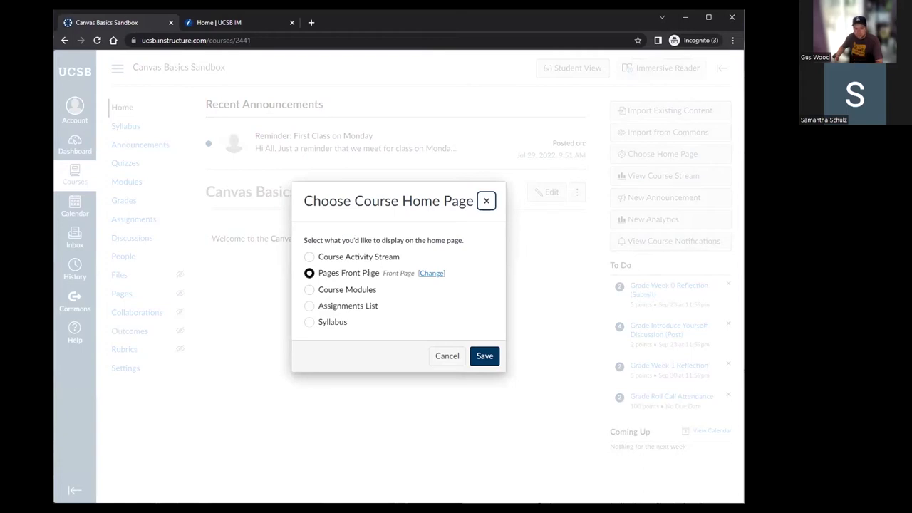
click(310, 257)
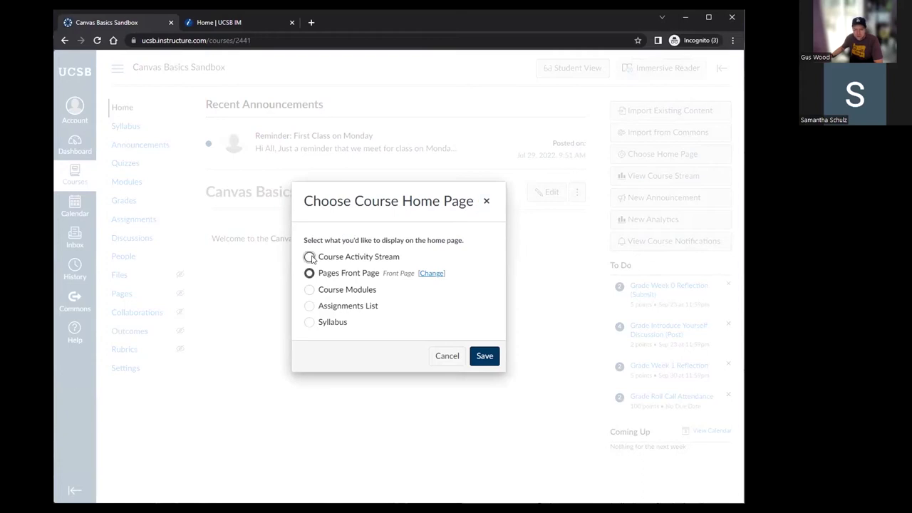
click(486, 358)
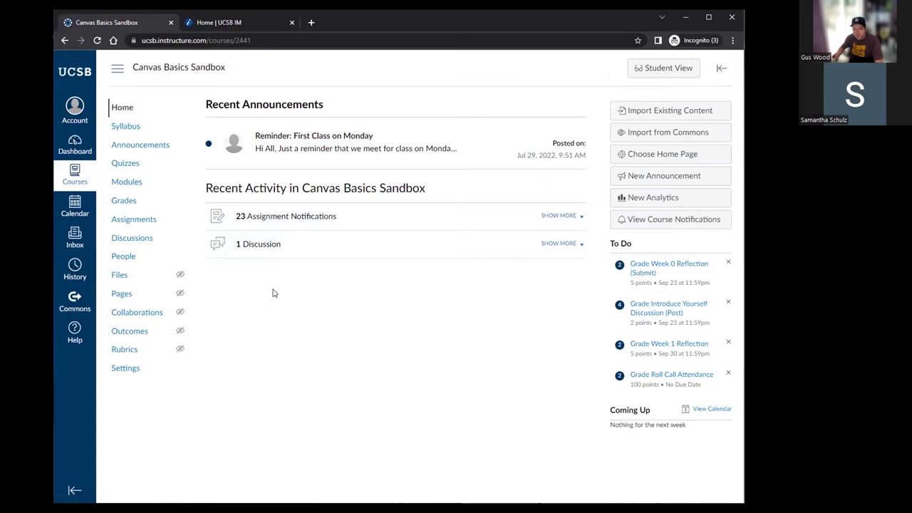
Check the assignment notifications and discussion entries under the course's recent activity, collapsing each list again.
click(295, 223)
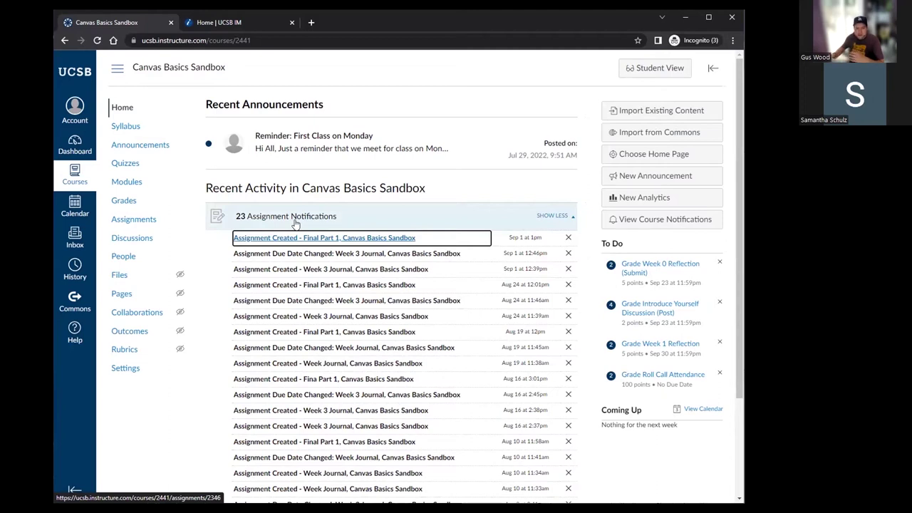
click(295, 223)
click(282, 244)
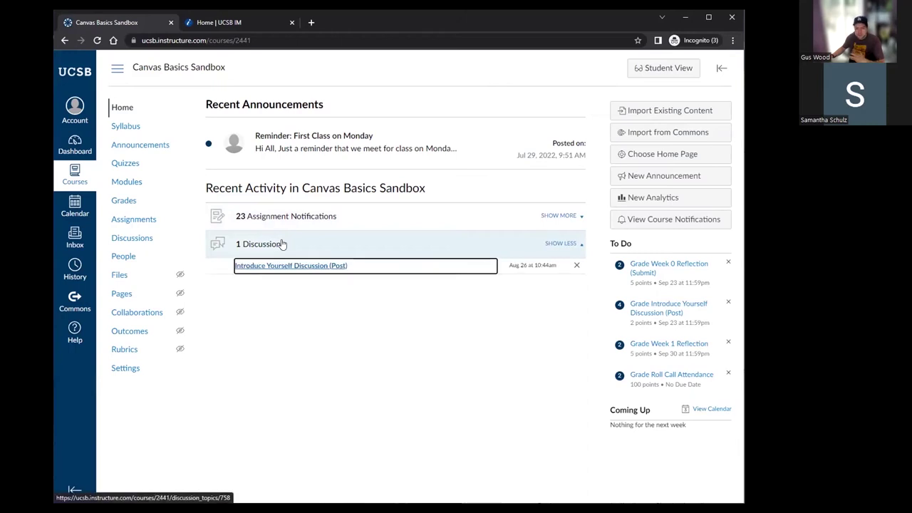
click(285, 244)
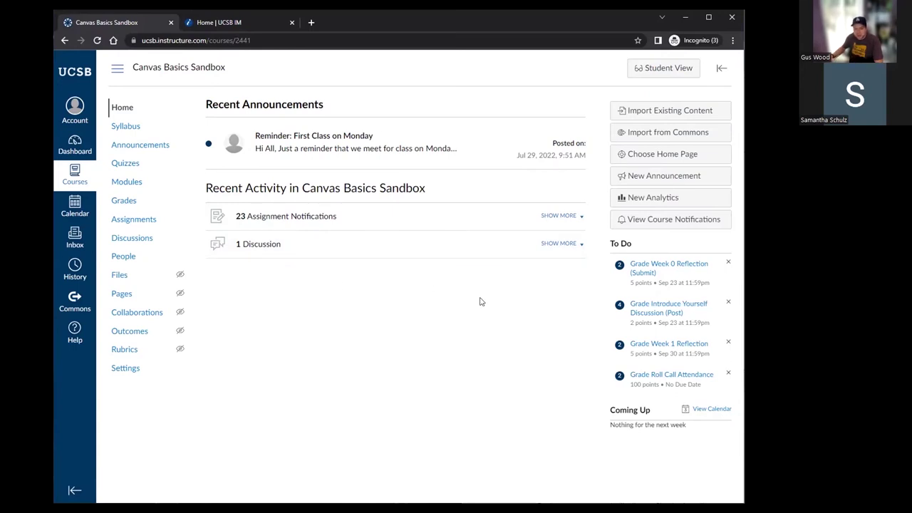
Set the Canvas Basics Sandbox home page to Course Modules and save the choice.
click(650, 157)
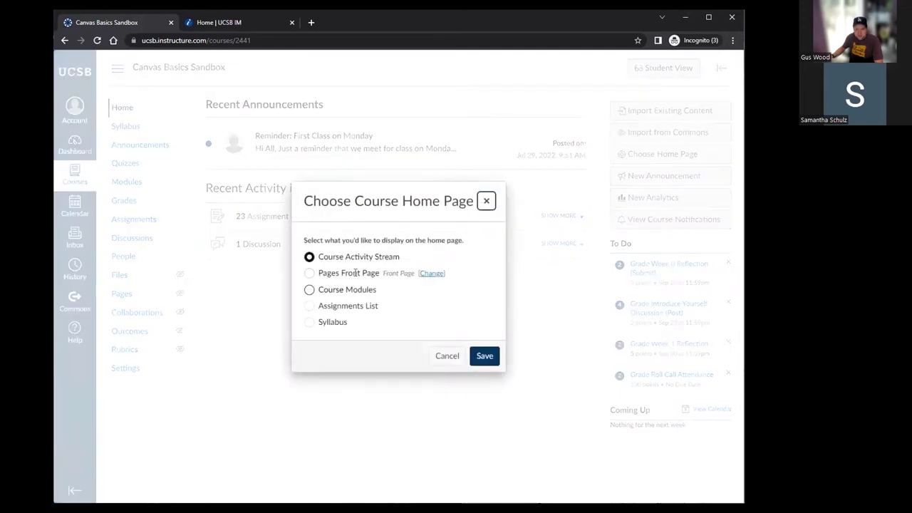
click(308, 290)
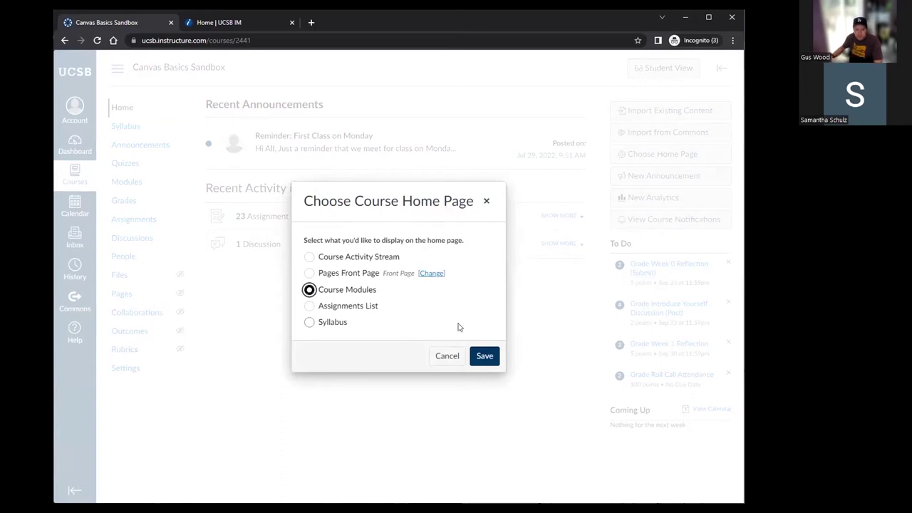
click(483, 356)
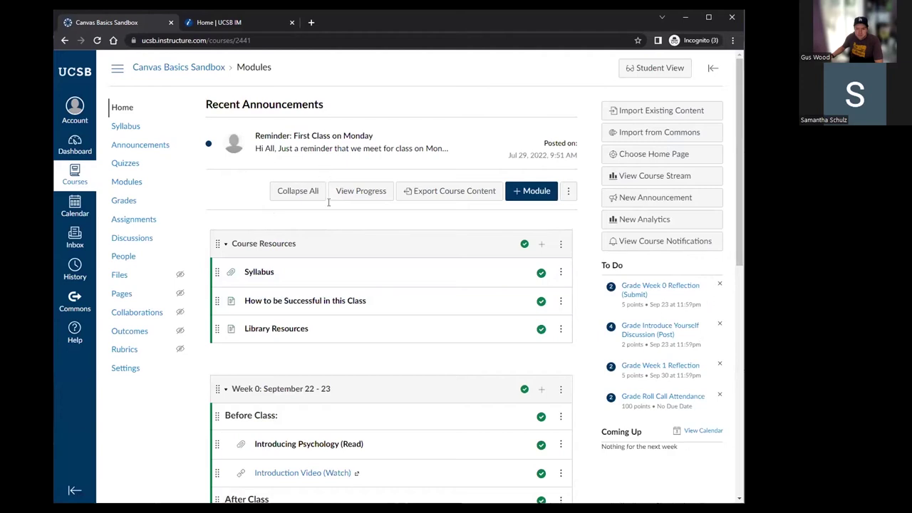
Examine the modules on the course home page, from Course Resources through the Week 0, Week 1 and Week 2 items.
scroll(299, 221, down, 1)
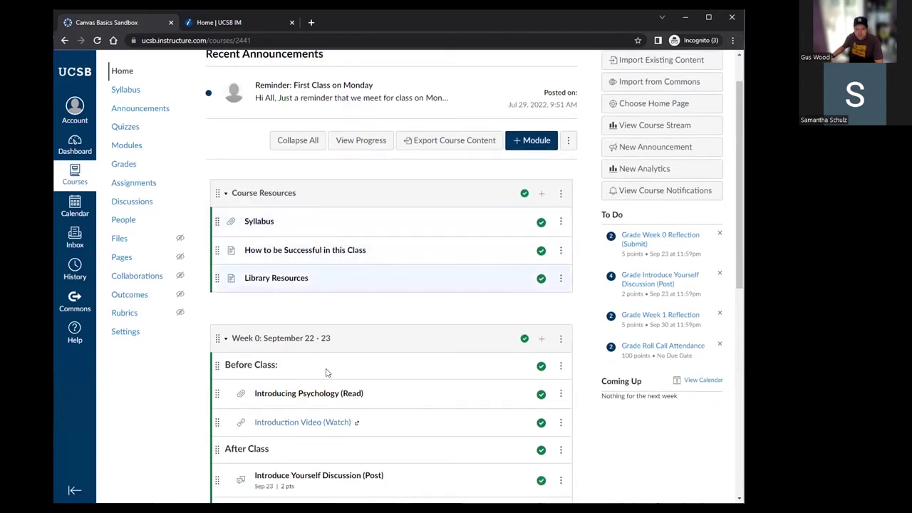
scroll(298, 353, down, 2)
scroll(298, 353, down, 5)
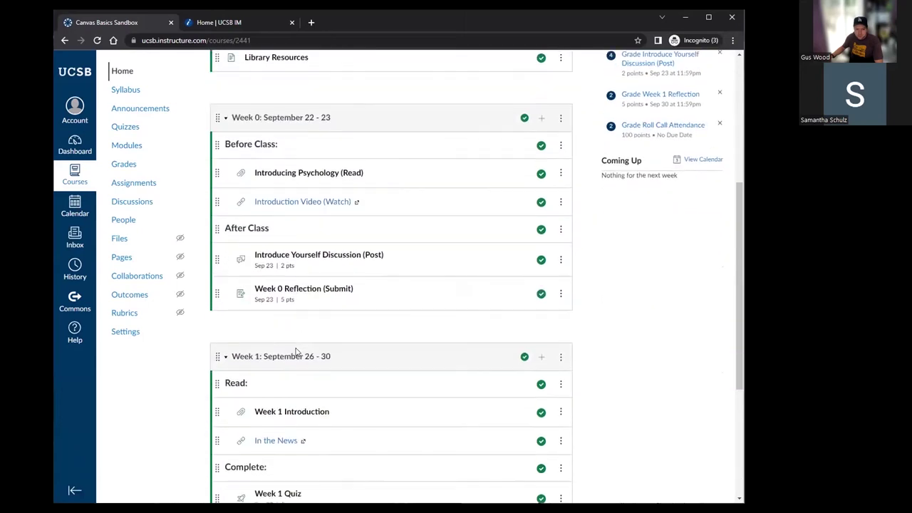
scroll(297, 325, up, 7)
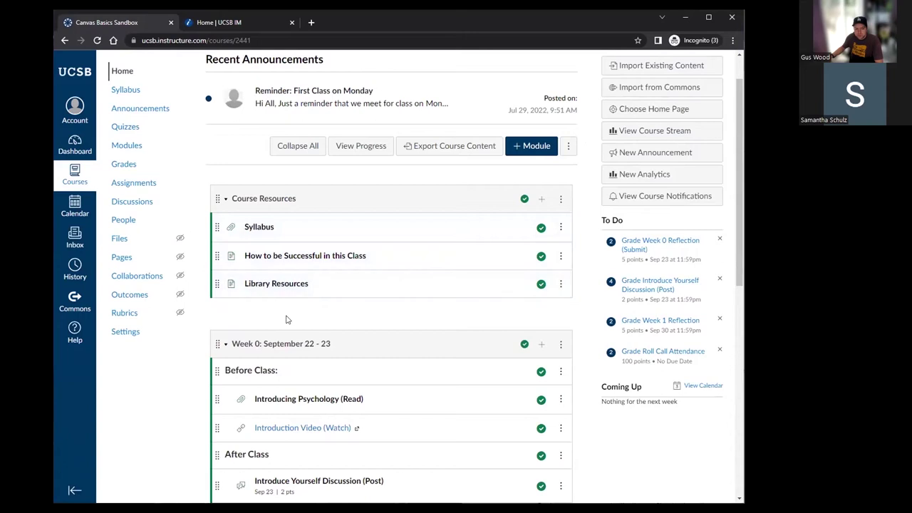
scroll(277, 335, down, 2)
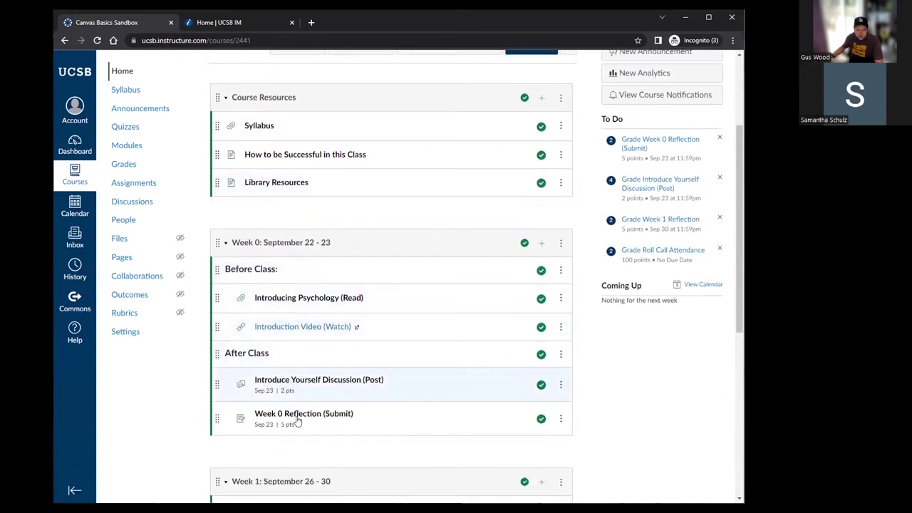
scroll(312, 421, down, 3)
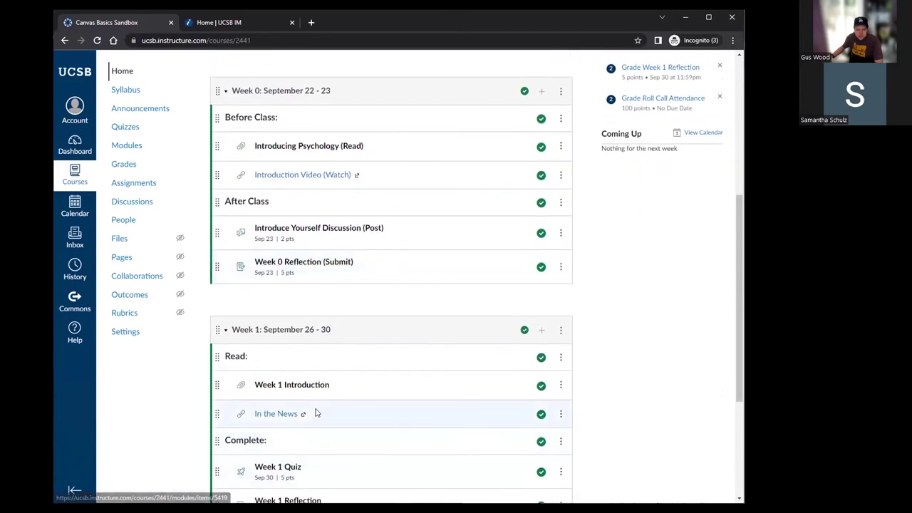
scroll(314, 418, down, 3)
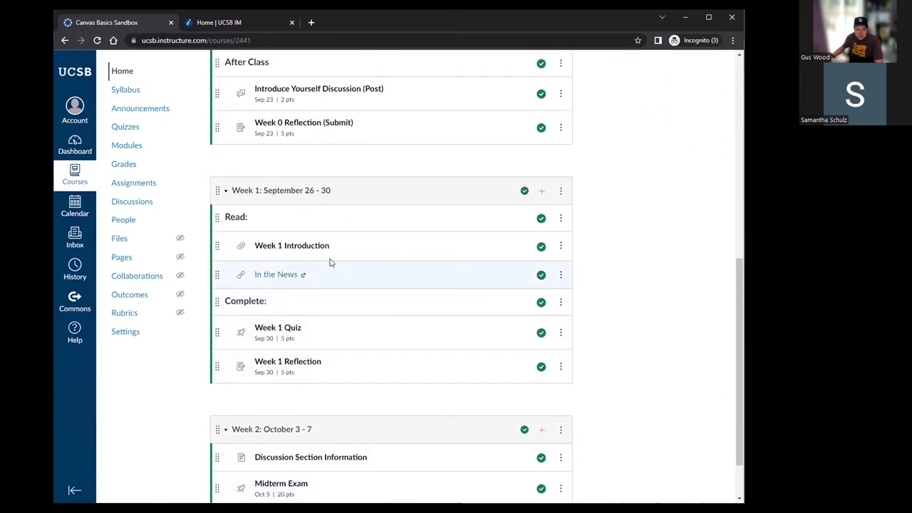
Set the course home page to Assignments List, save the choice, and review the assignment groups from Assignments through Midterm.
scroll(324, 235, up, 9)
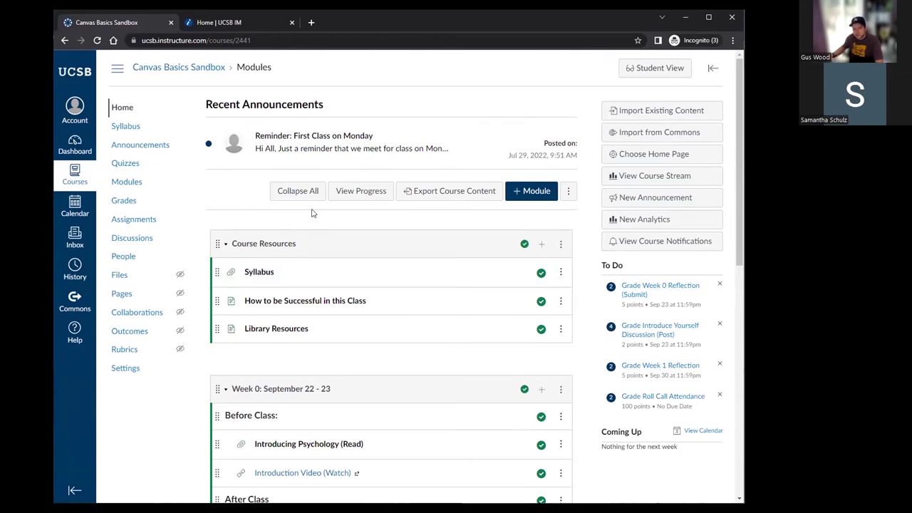
click(652, 157)
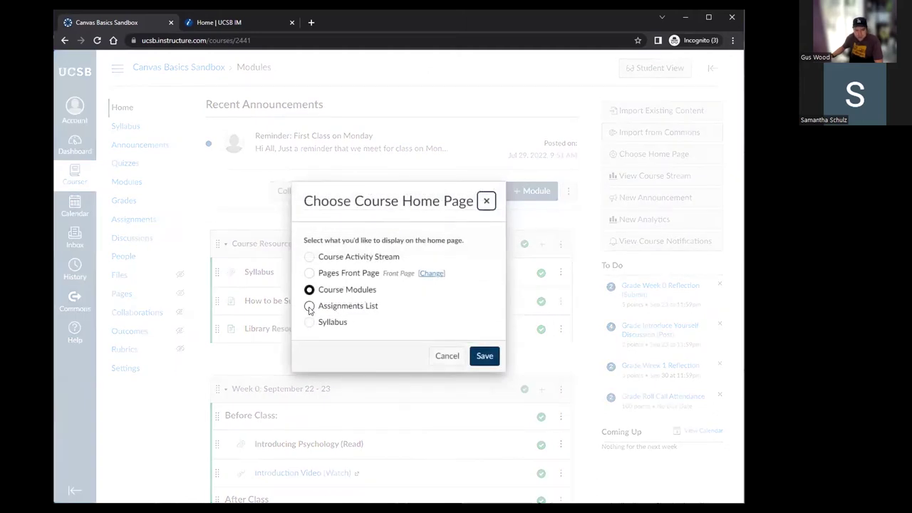
click(309, 307)
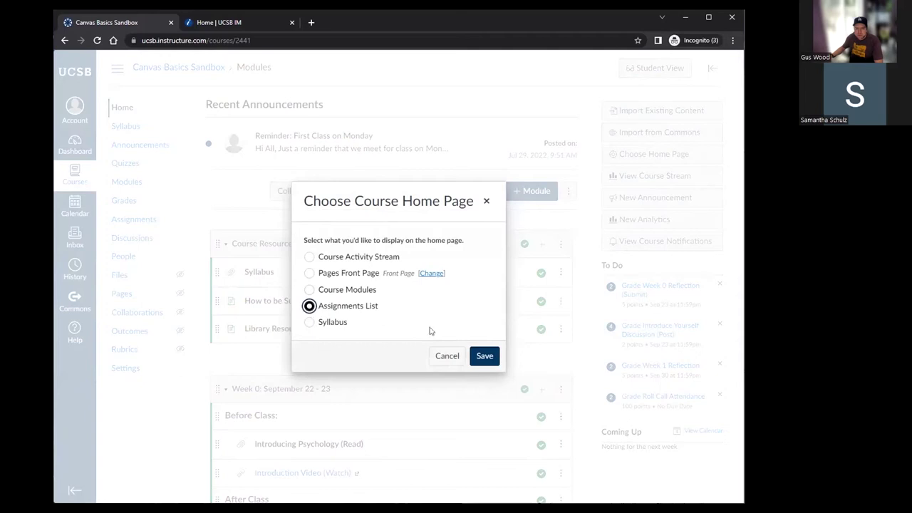
click(484, 356)
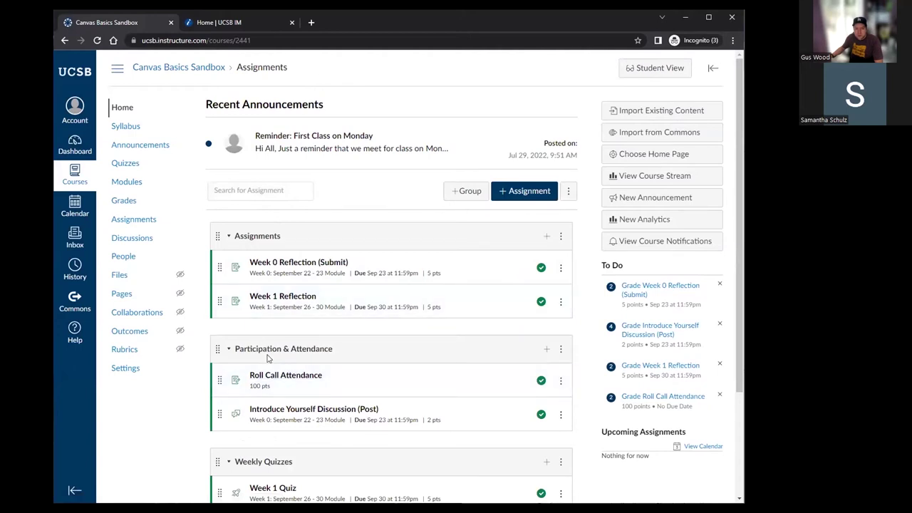
scroll(268, 358, down, 2)
scroll(268, 359, up, 2)
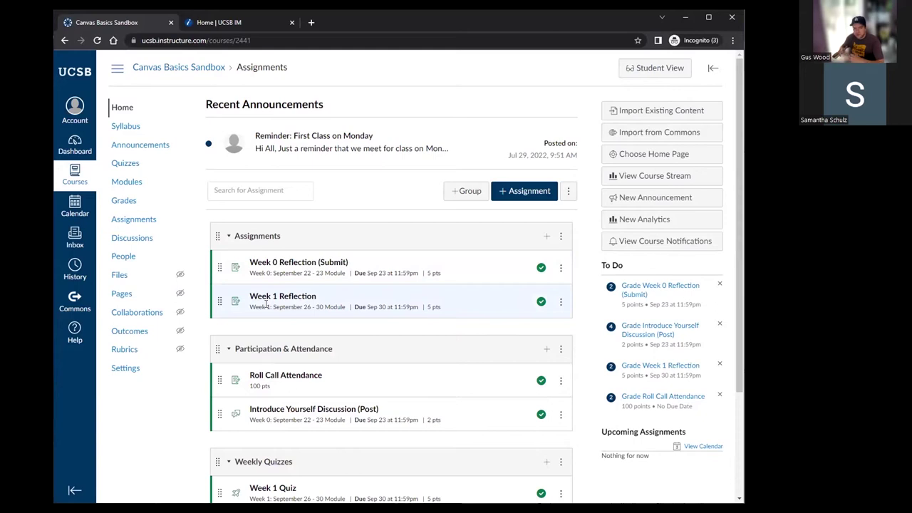
scroll(265, 307, down, 2)
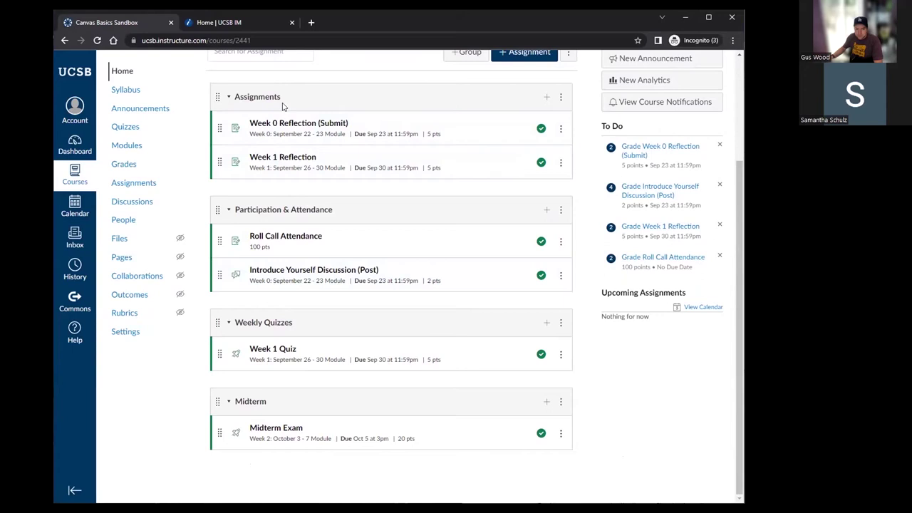
scroll(299, 260, up, 2)
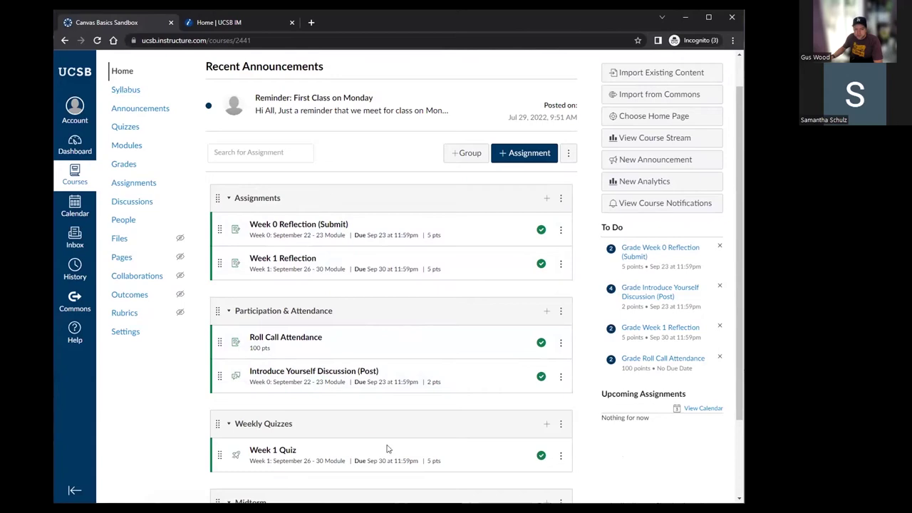
Set the Canvas Basics Sandbox home page to Syllabus and save the choice.
click(620, 119)
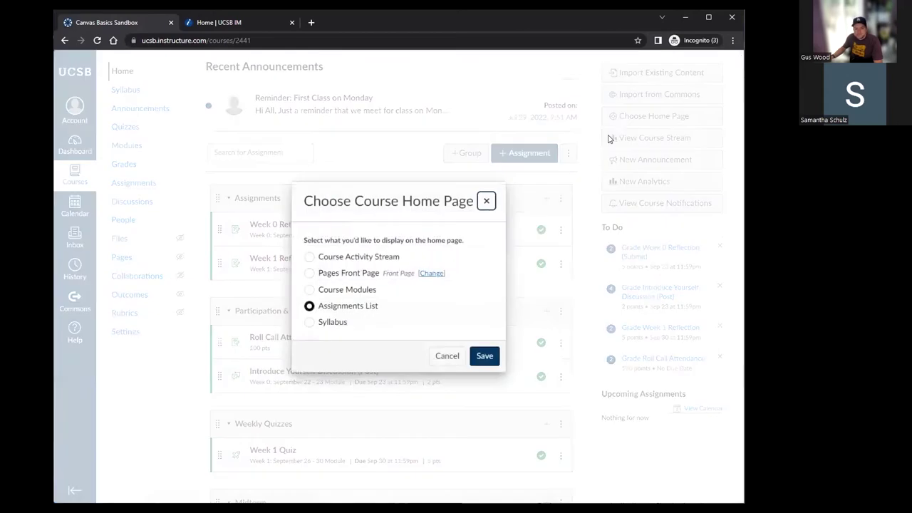
click(310, 322)
click(493, 358)
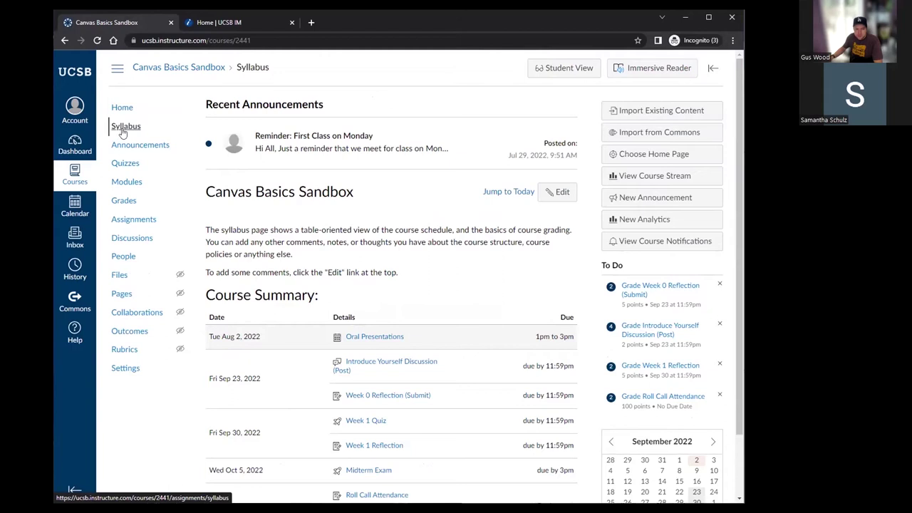
Open the syllabus description for editing, look over the editor and the Course Summary below it, and cancel the edit.
click(559, 192)
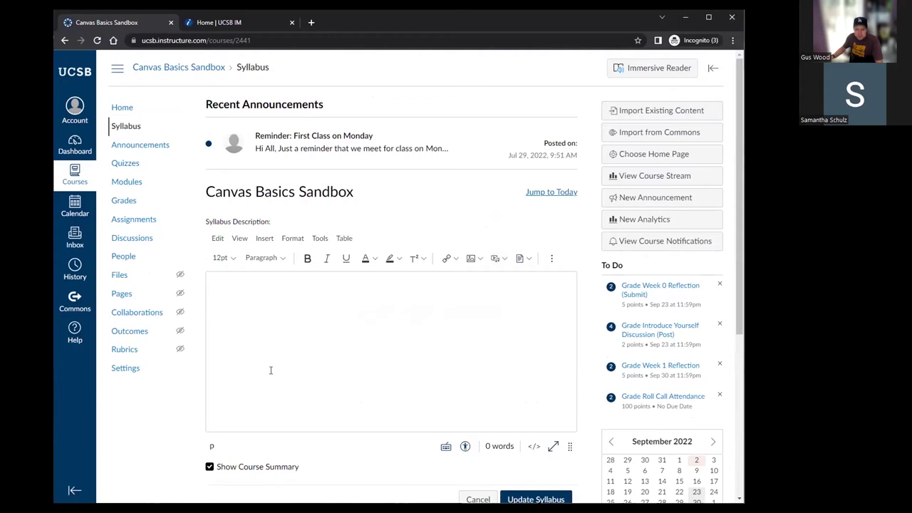
click(353, 307)
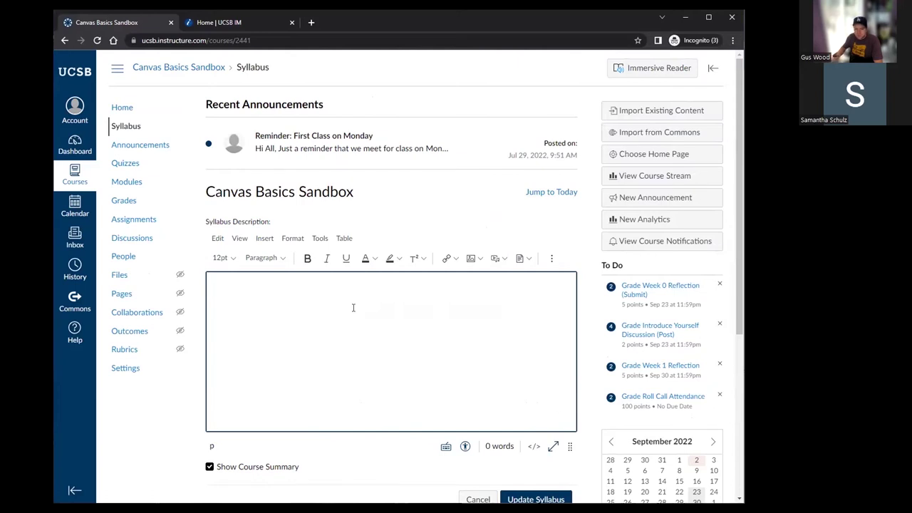
scroll(352, 309, down, 3)
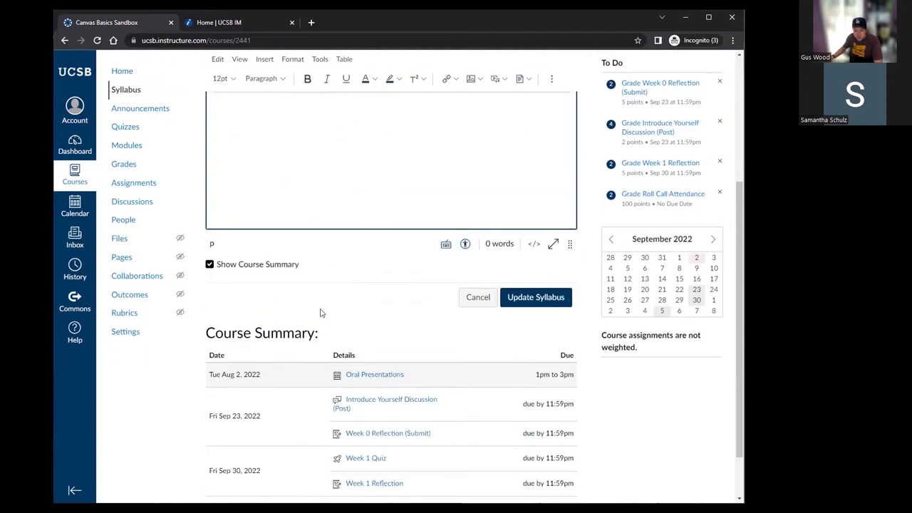
scroll(320, 311, down, 1)
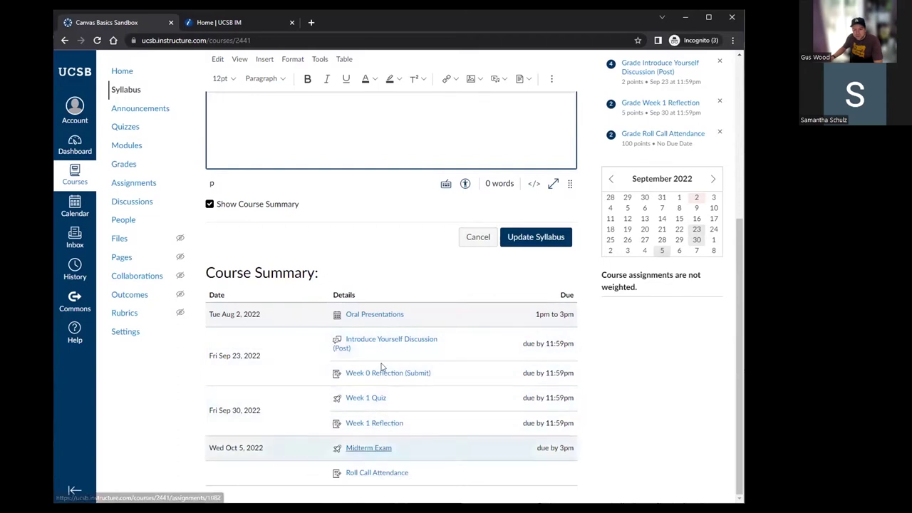
scroll(396, 309, up, 3)
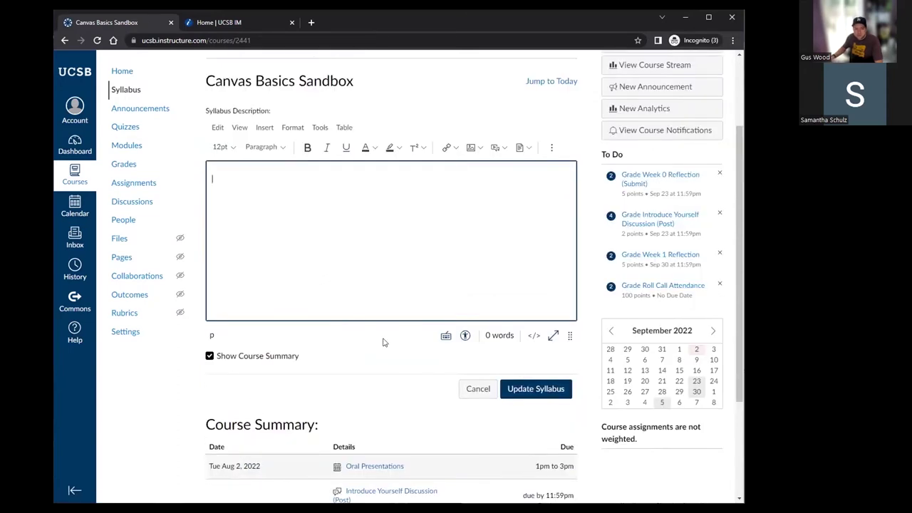
scroll(373, 387, down, 2)
scroll(314, 296, up, 3)
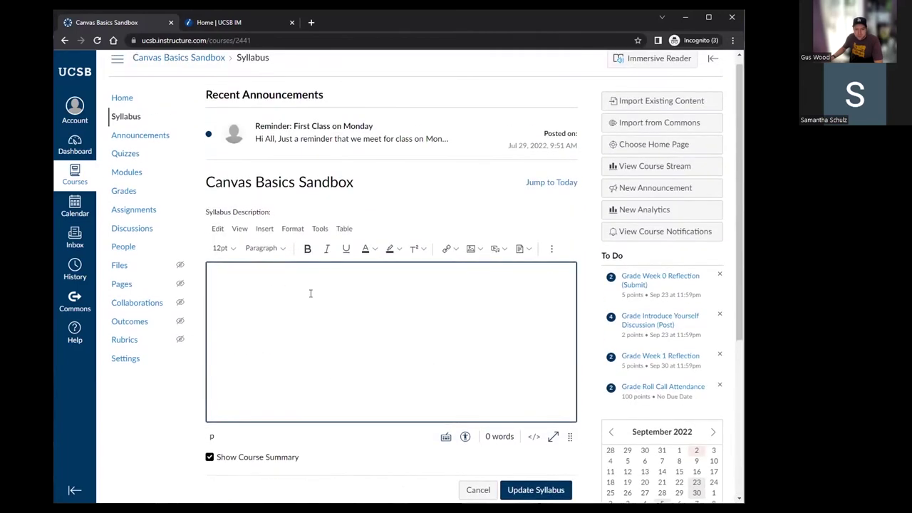
click(478, 491)
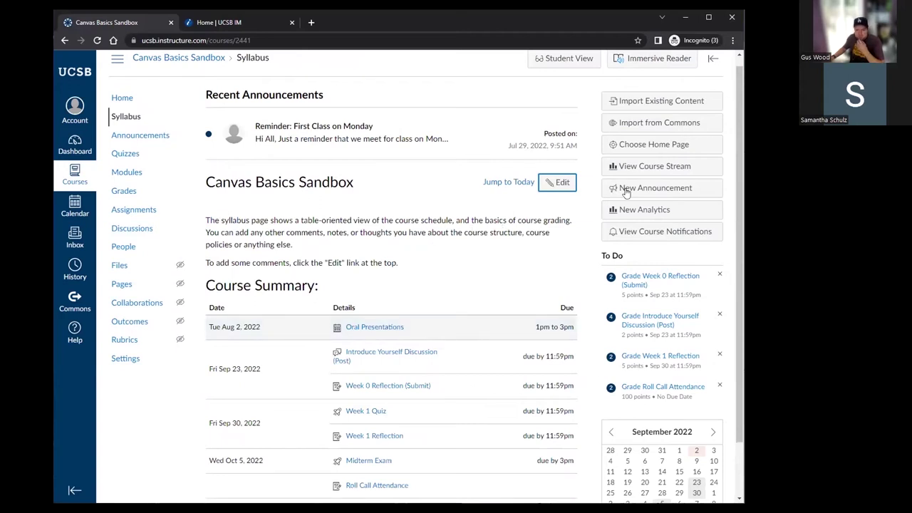
Set the Canvas Basics Sandbox home page to Pages Front Page and save the choice.
click(638, 153)
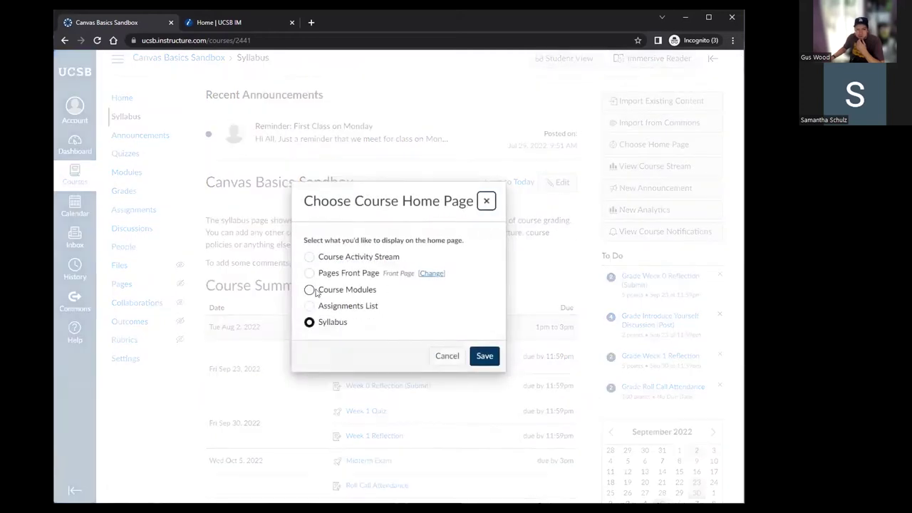
click(310, 276)
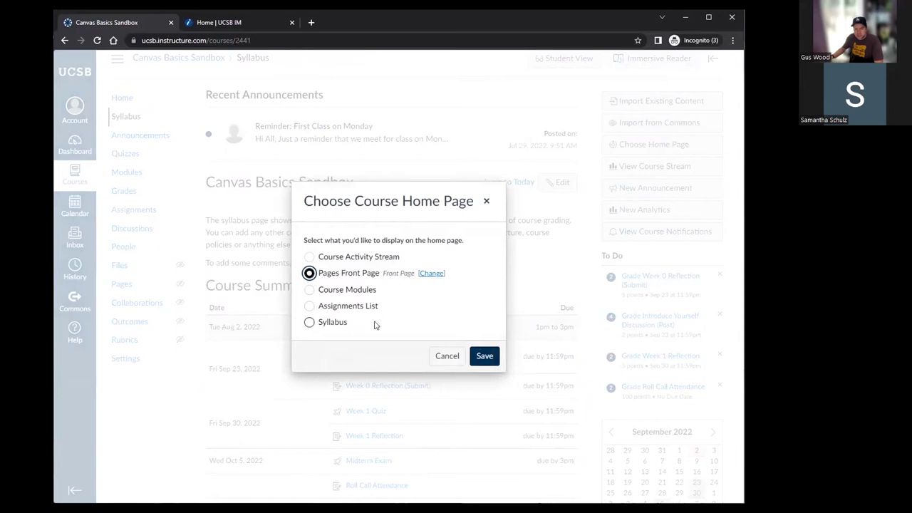
click(483, 357)
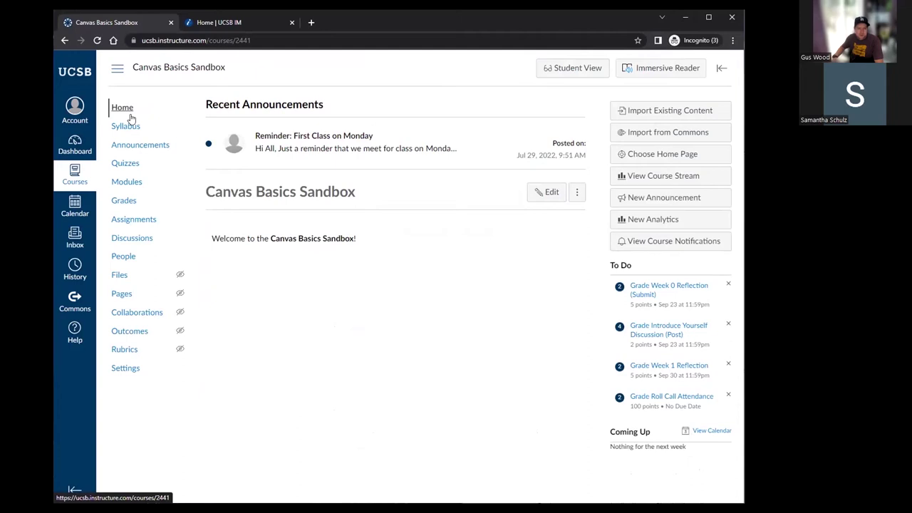
Open the course's People page and review the full roster with its login, section, role and activity columns.
click(129, 261)
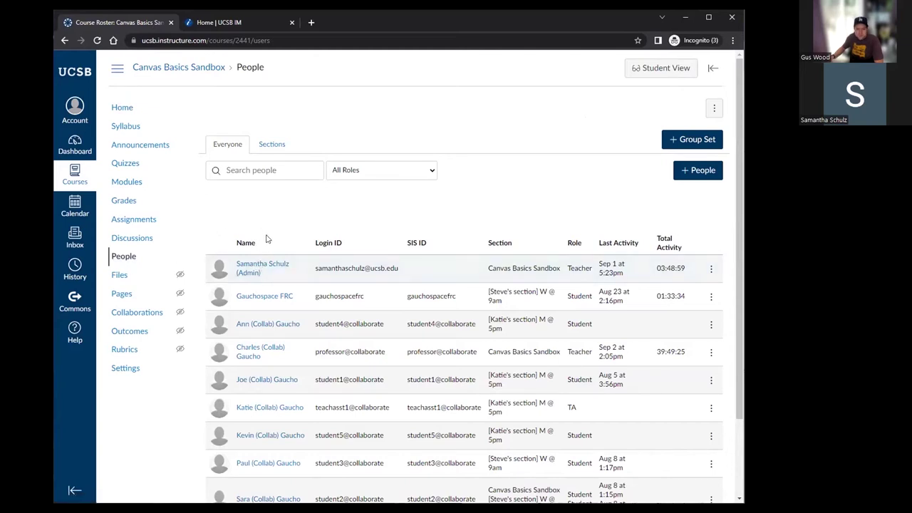
scroll(270, 262, down, 1)
scroll(271, 263, down, 2)
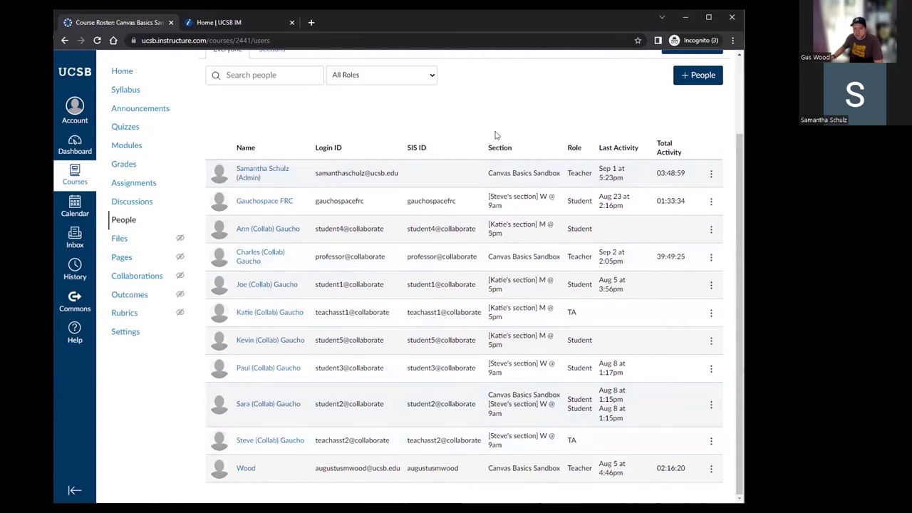
scroll(503, 144, up, 3)
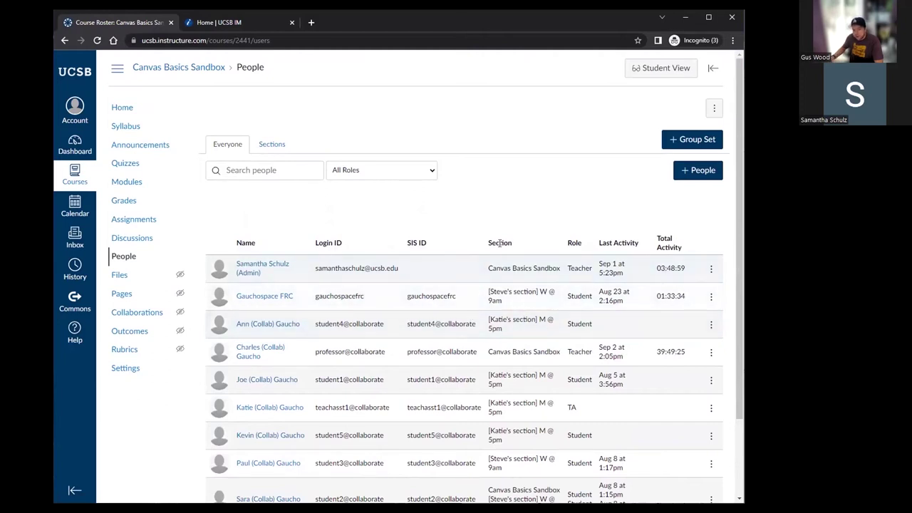
Expand both section groups on the People page to check their students, and return to the list of everyone.
click(276, 147)
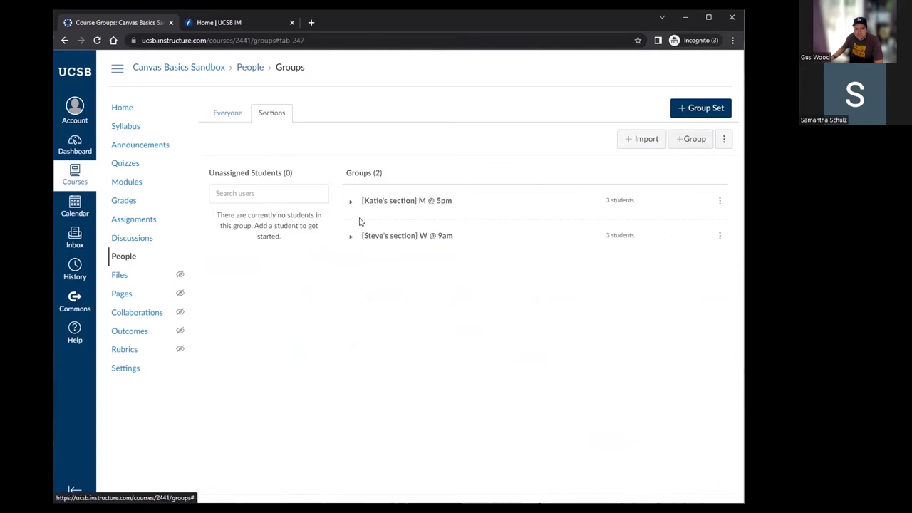
click(352, 238)
click(350, 205)
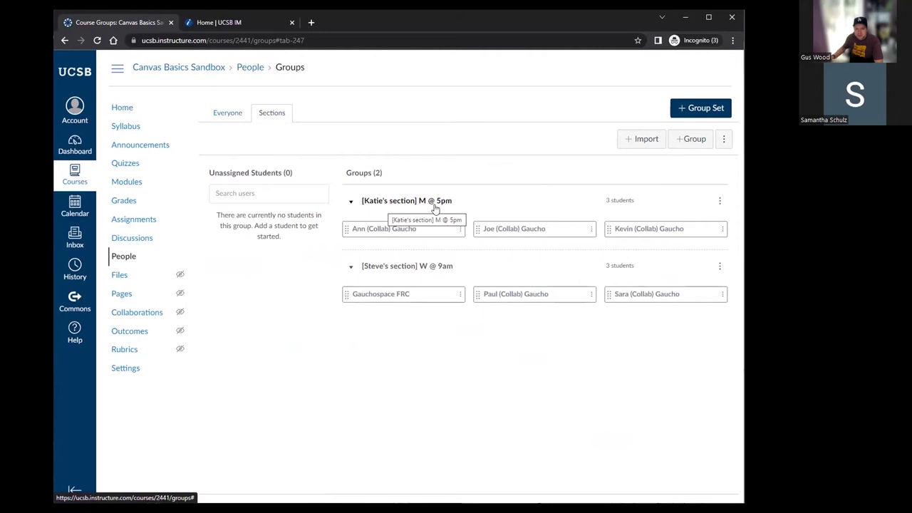
click(224, 119)
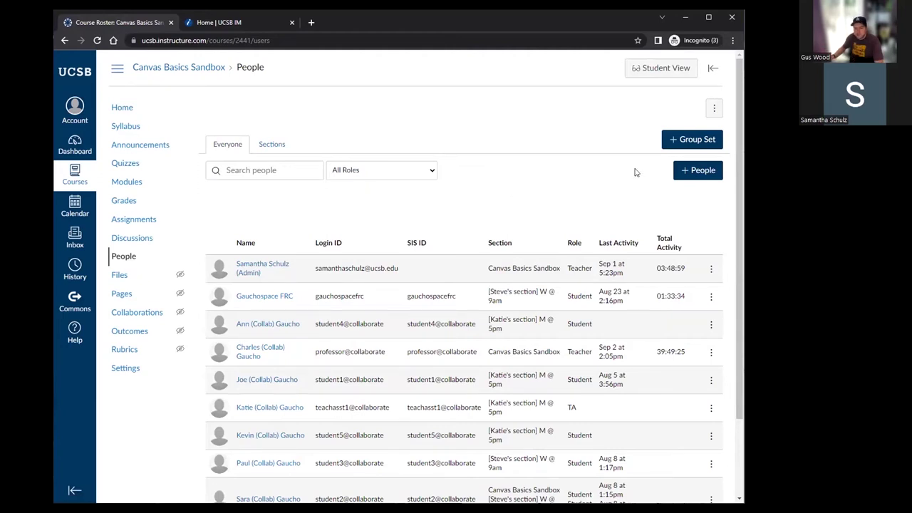
In the Add People form, select Login ID as the identifier, check the role and section choices, and close the form without adding anyone.
click(695, 171)
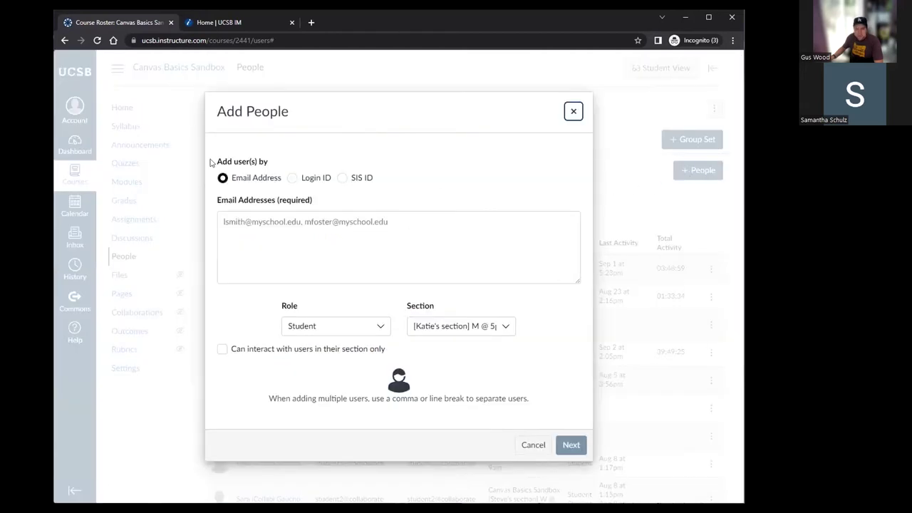
click(292, 178)
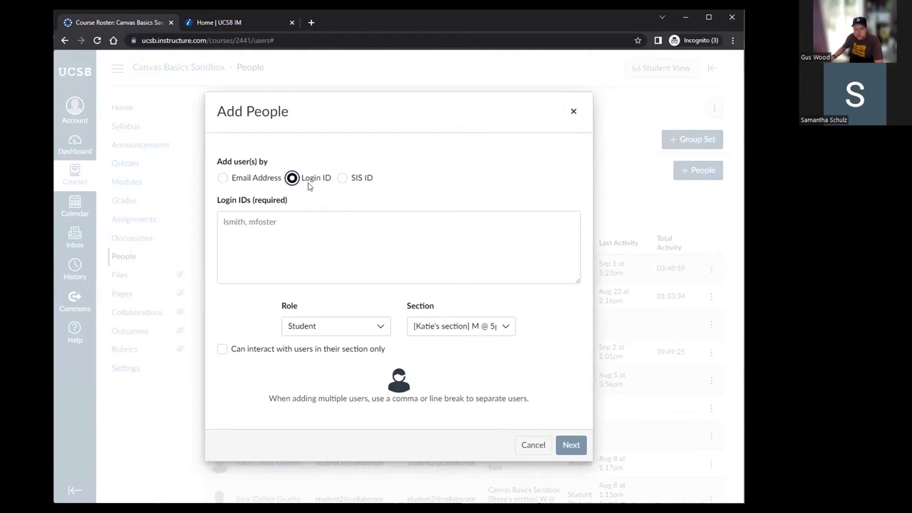
click(316, 220)
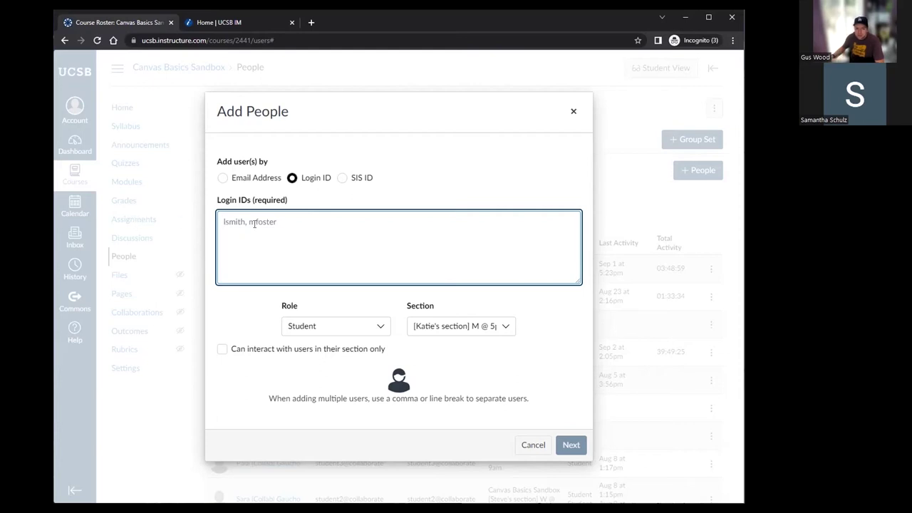
click(311, 328)
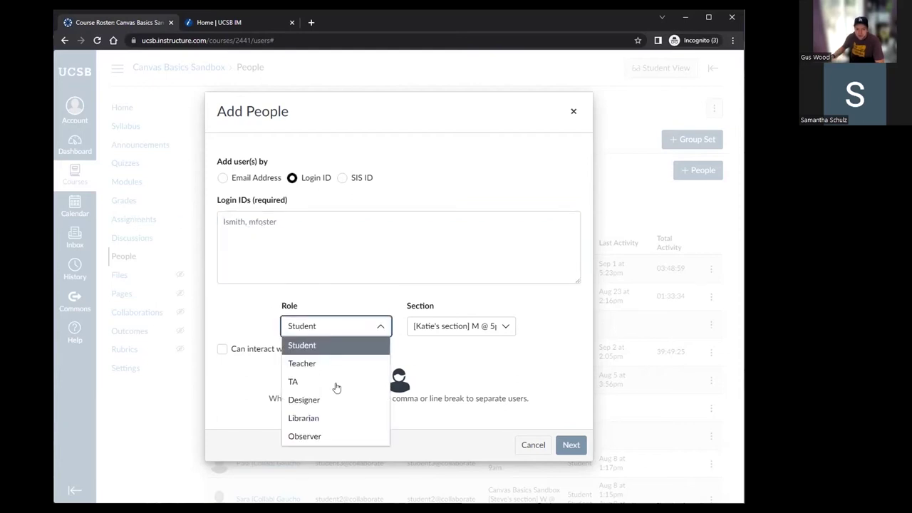
click(451, 332)
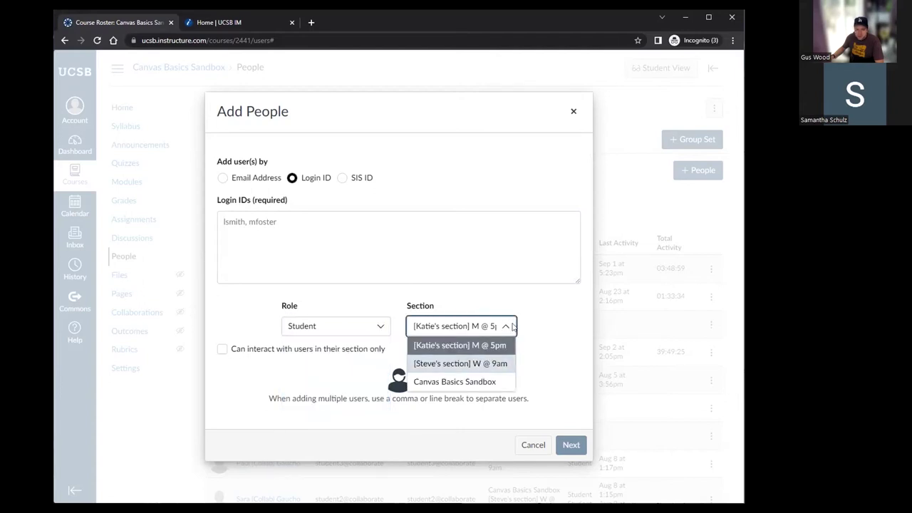
click(535, 315)
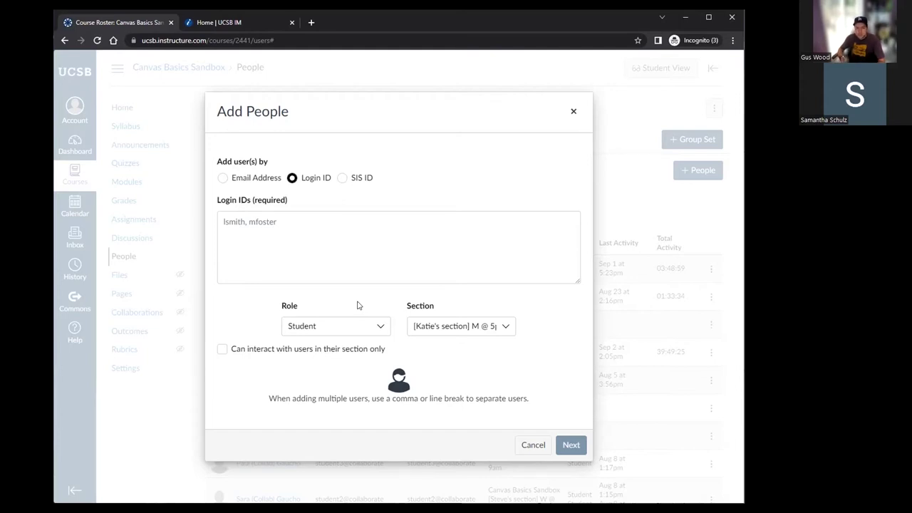
click(311, 234)
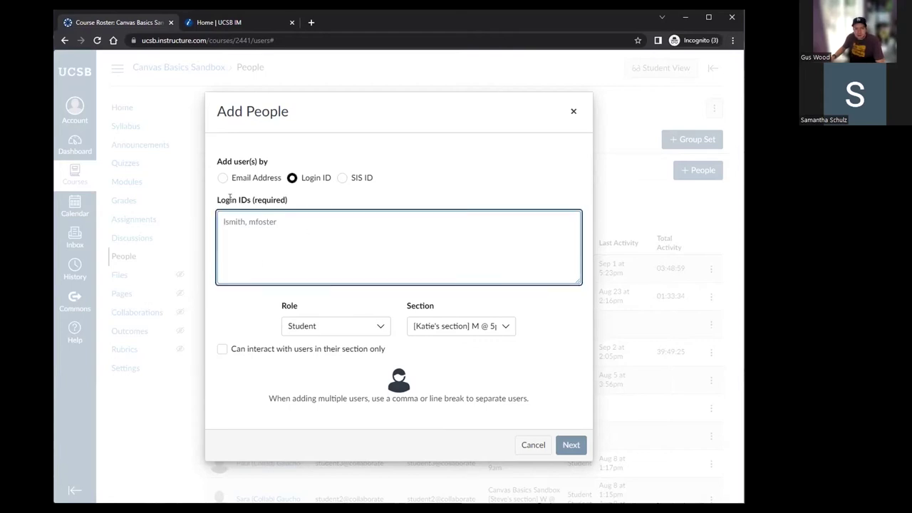
click(292, 179)
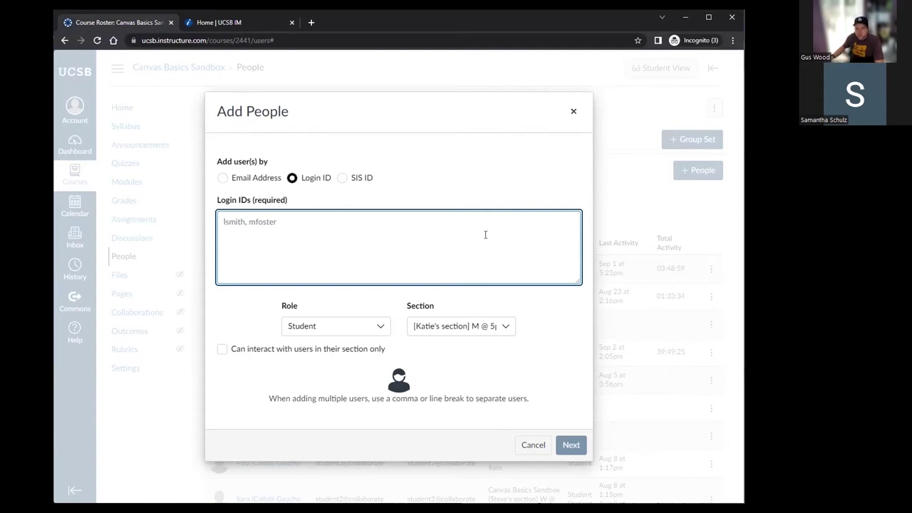
click(574, 113)
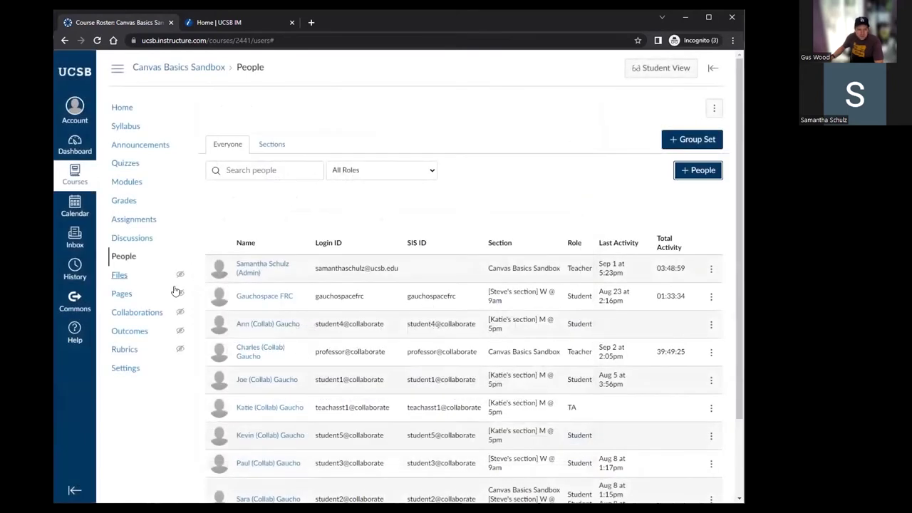
In the course's navigation settings, move GauchoCast from the hidden items to just above People in the visible list, and save.
click(127, 369)
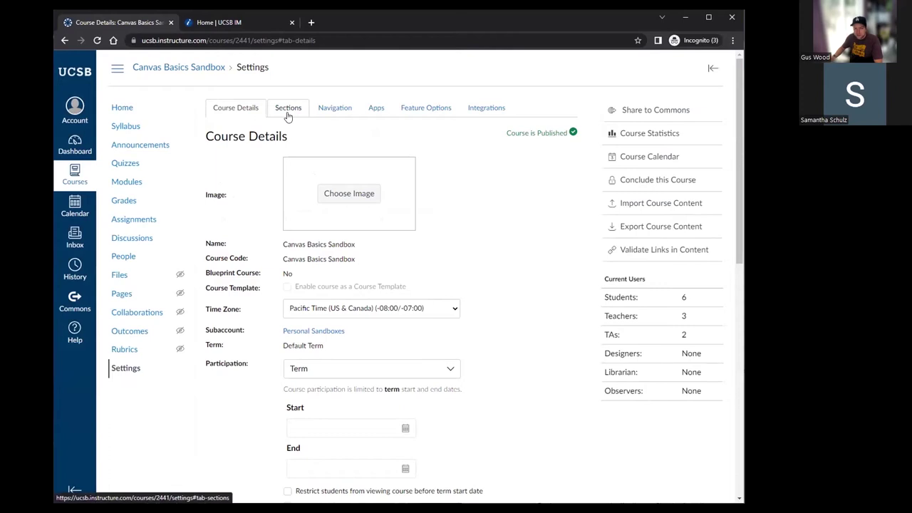
click(328, 109)
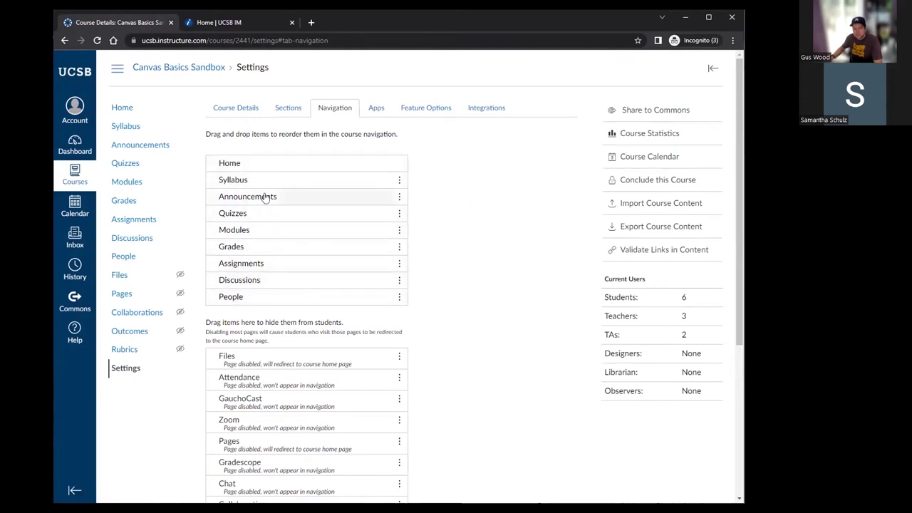
scroll(350, 200, down, 3)
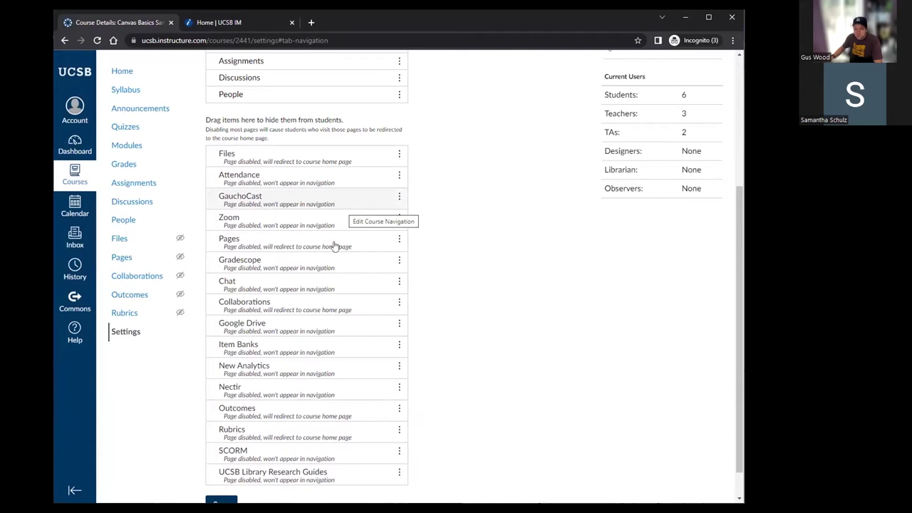
scroll(344, 211, up, 1)
drag(312, 255, 315, 140)
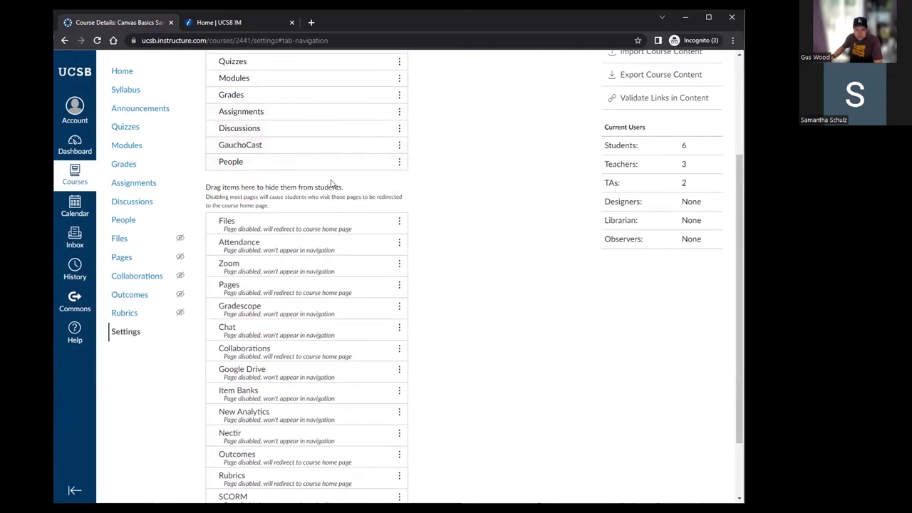
scroll(332, 184, down, 2)
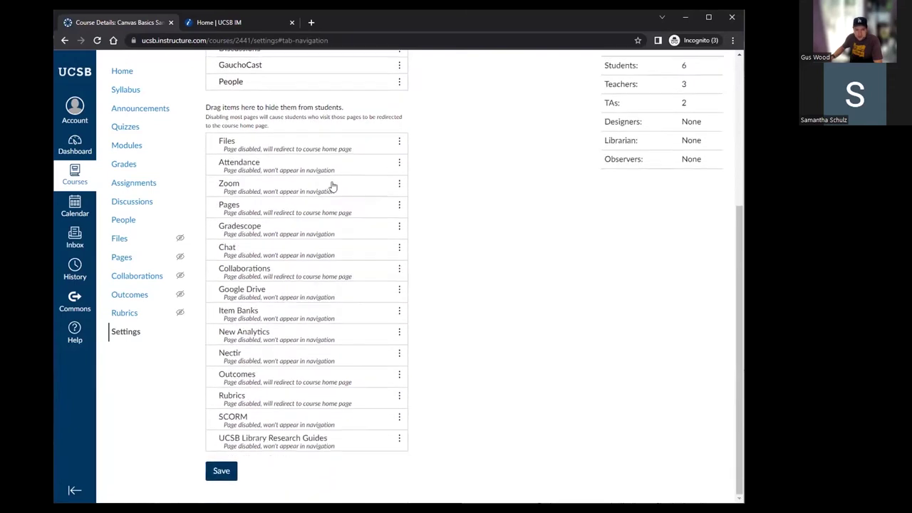
click(222, 471)
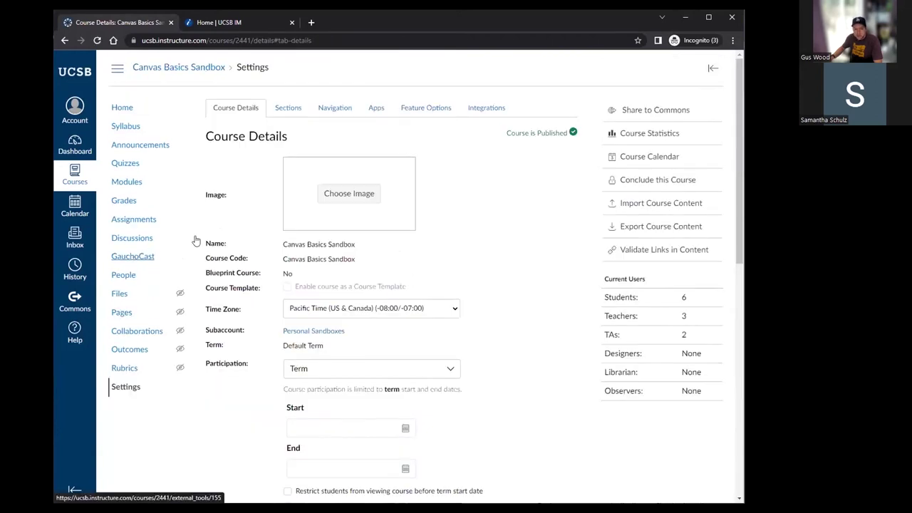
Reopen the course navigation settings and review the visible and hidden items against the course menu.
click(324, 113)
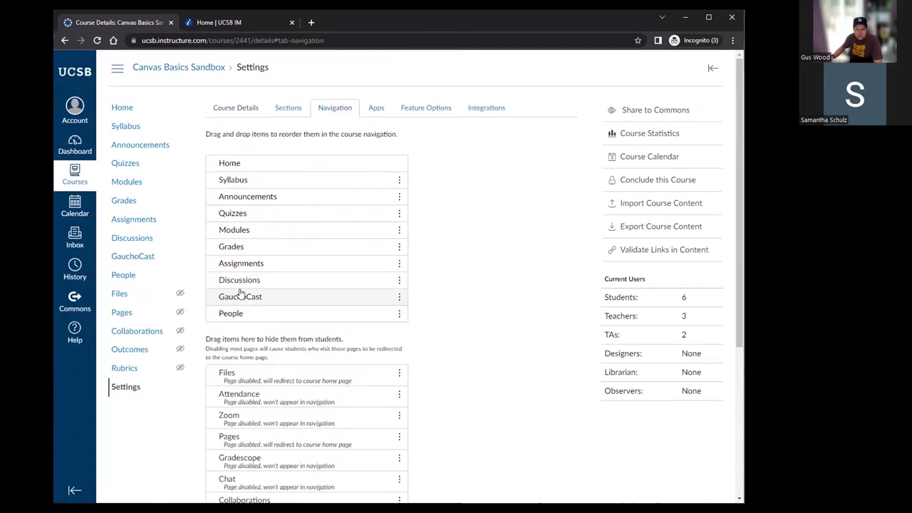
scroll(241, 293, down, 3)
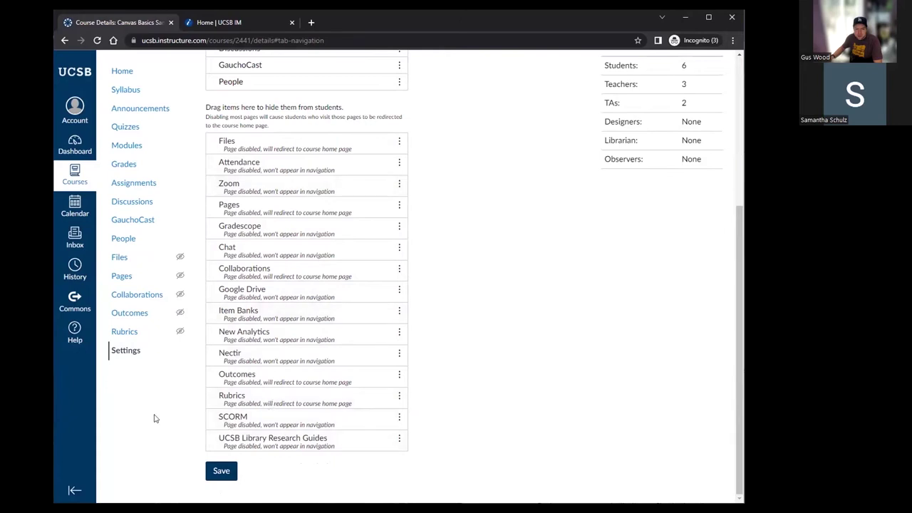
scroll(151, 392, up, 2)
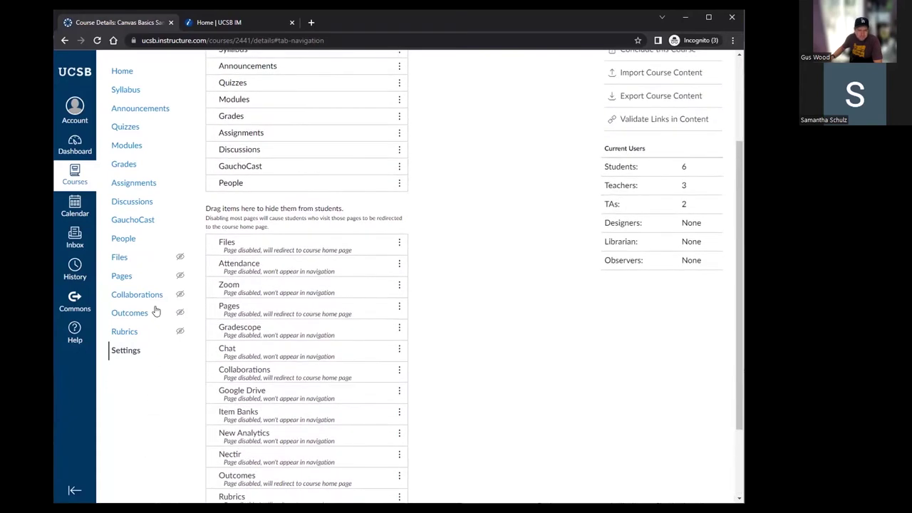
Open the course home page, preview it in Student View to check the student menu, and leave Student View.
click(120, 74)
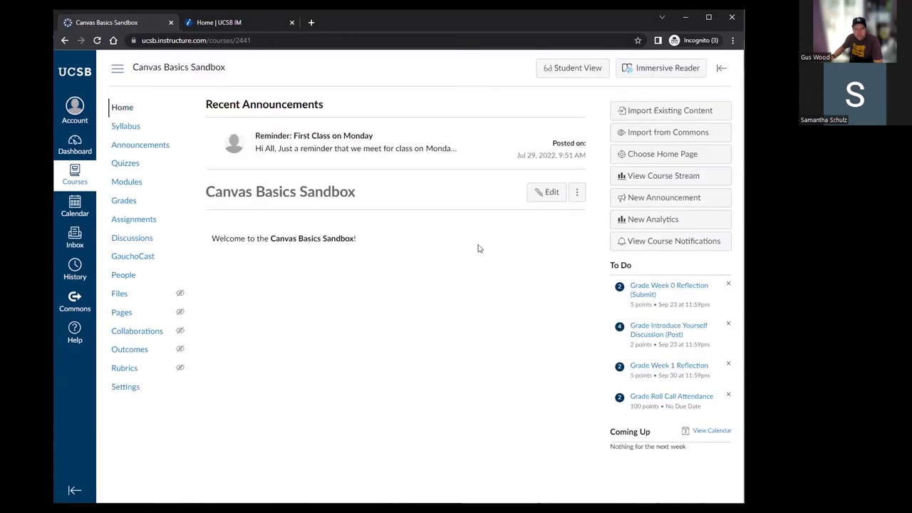
click(549, 72)
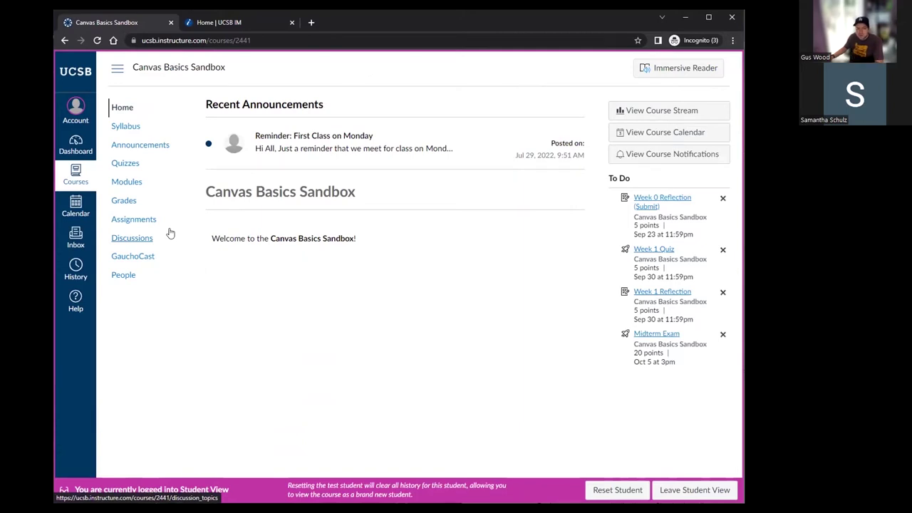
click(691, 491)
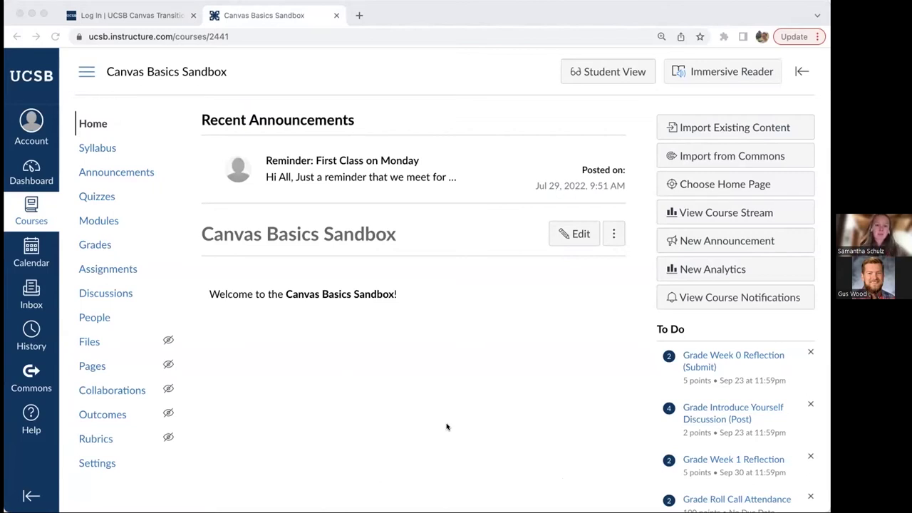
Look over the account options, including Notifications, and close them to return to the course home page.
click(39, 123)
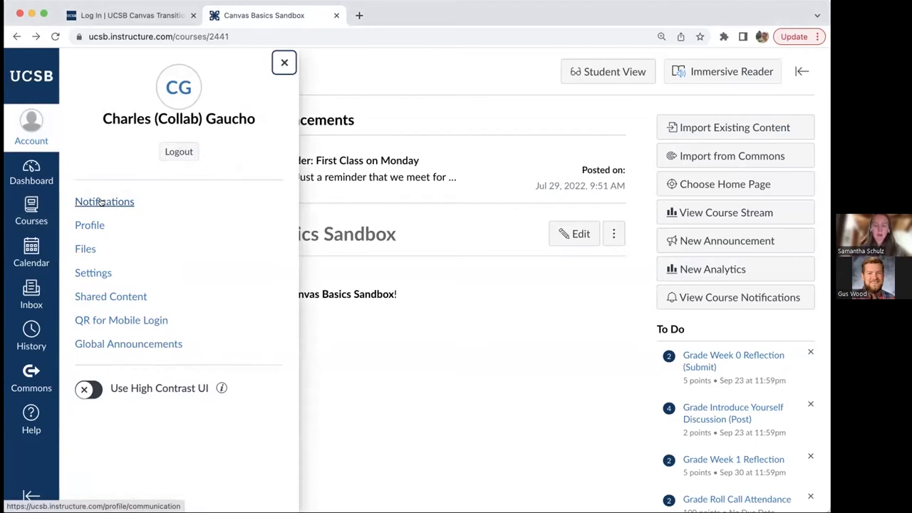
click(283, 63)
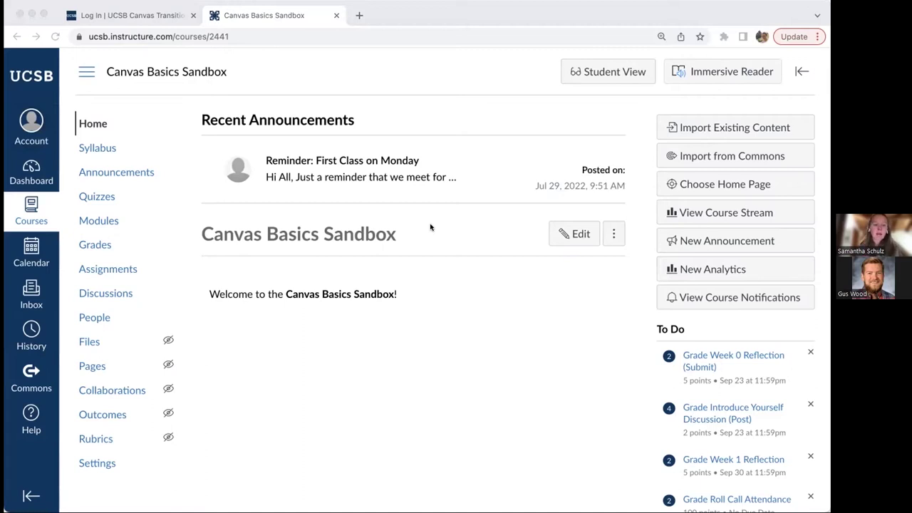
click(288, 104)
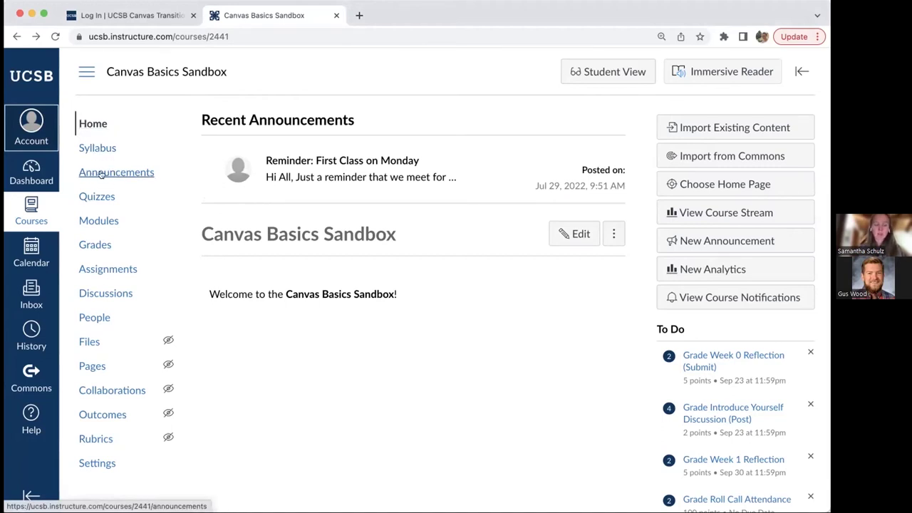
Open the course's Announcements page and start a new announcement, placing the cursor in its empty message body.
click(126, 173)
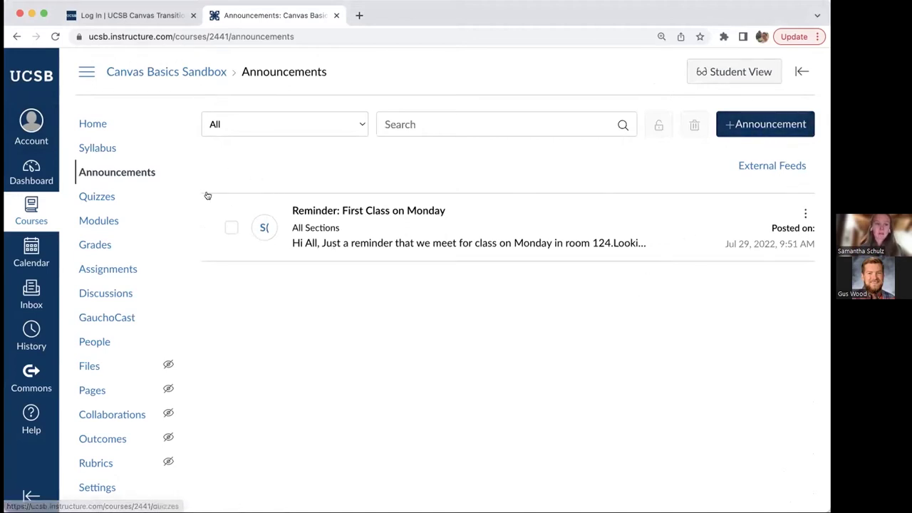
click(769, 127)
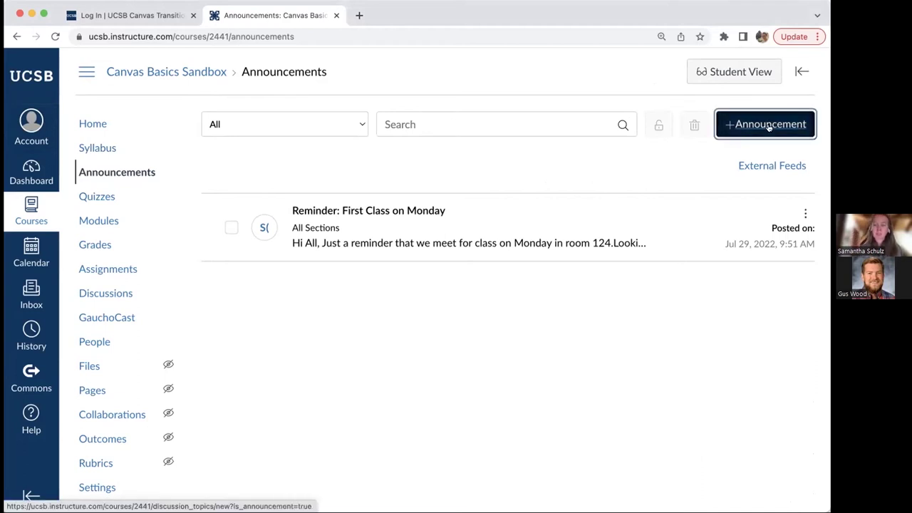
click(769, 127)
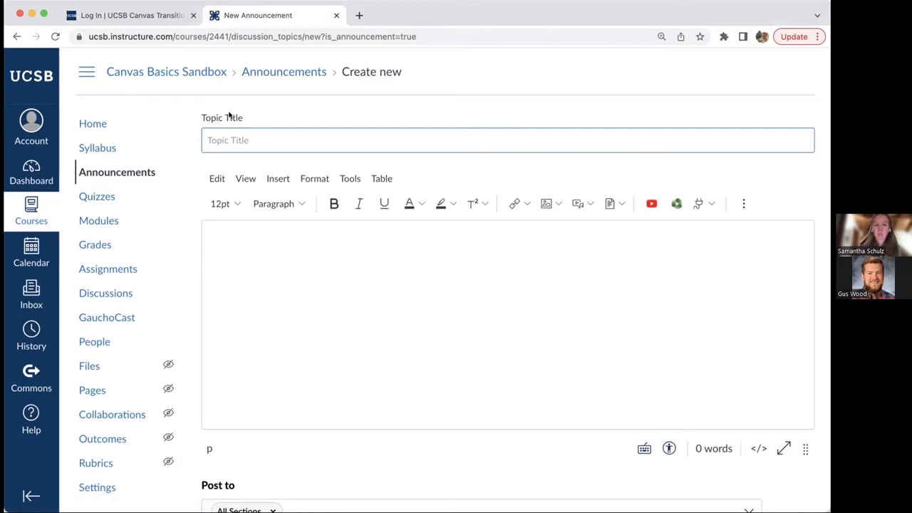
click(307, 288)
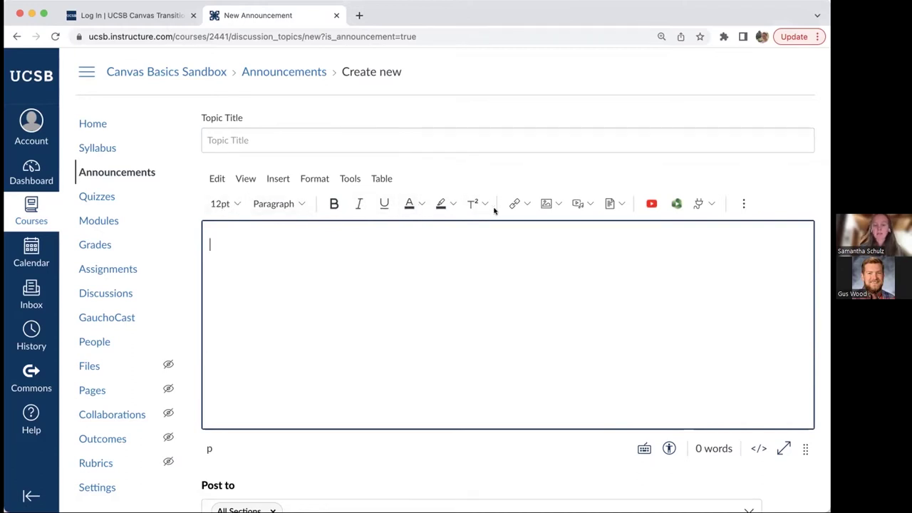
In the announcement's image upload dialog, search Unsplash for "plant", browse the pictures, and close without inserting one.
click(546, 205)
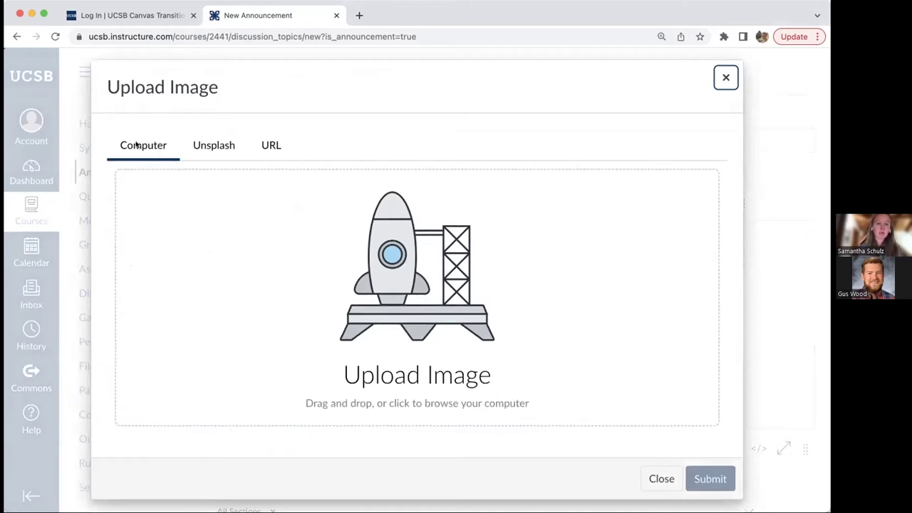
click(218, 150)
click(182, 228)
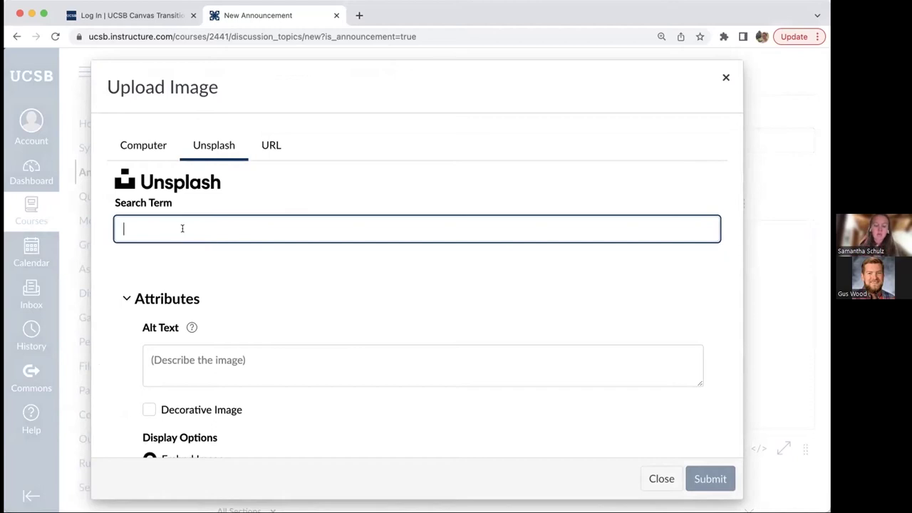
text(plant)
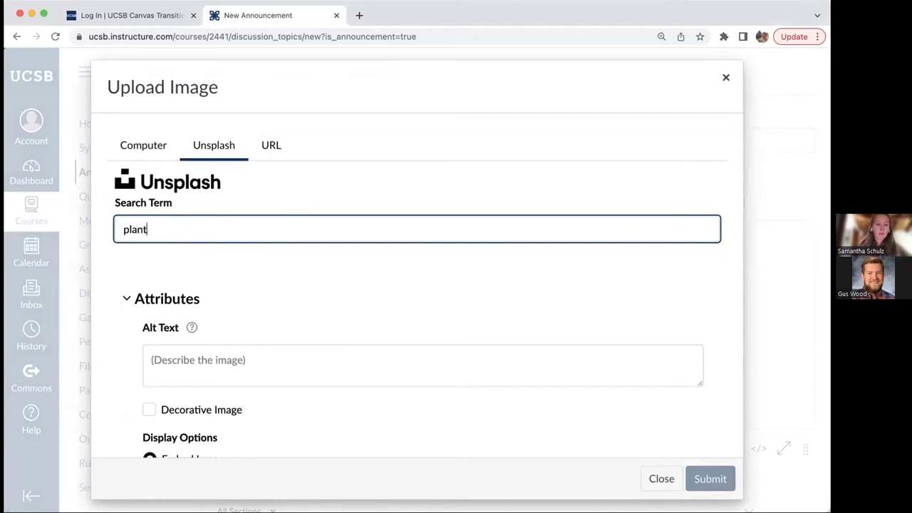
scroll(298, 271, down, 2)
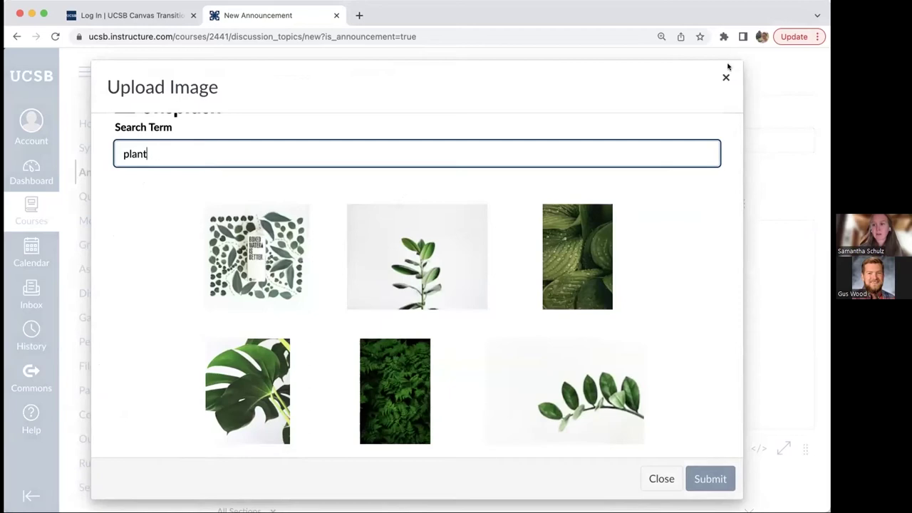
click(724, 78)
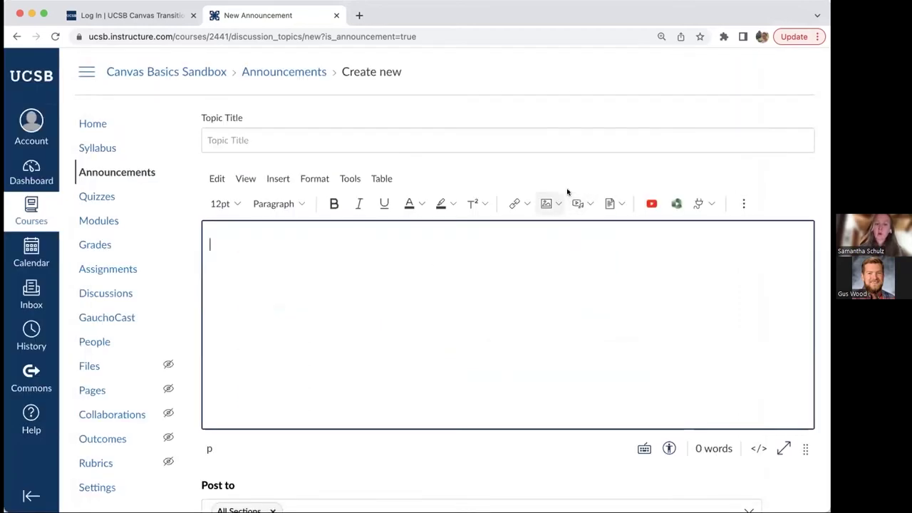
Check the announcement's Upload/Record Media options for a computer file or a recording, and close the dialog without adding media.
click(589, 205)
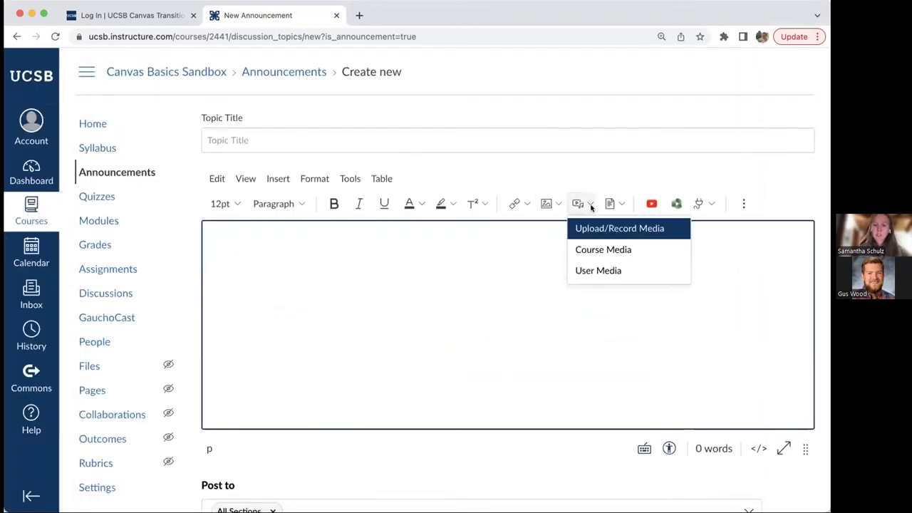
click(618, 229)
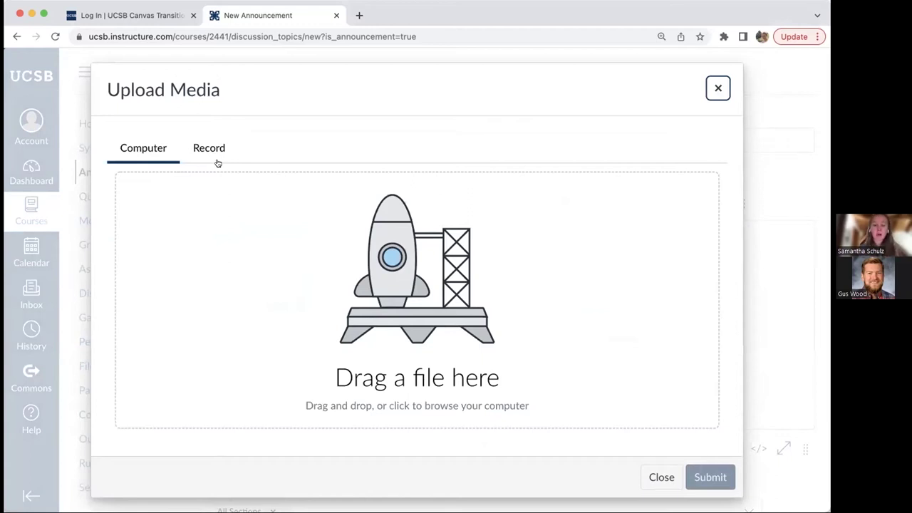
click(718, 89)
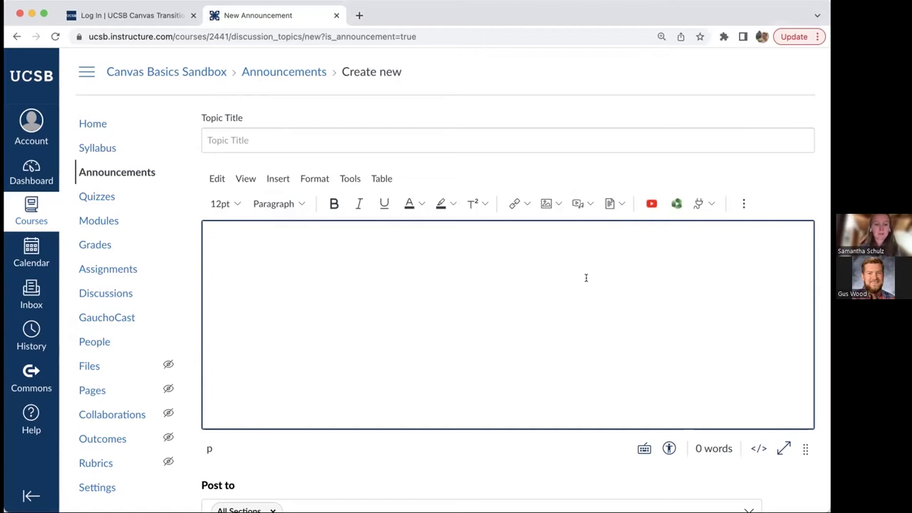
Set the new announcement to post only to the M @ 5pm section instead of all sections.
scroll(587, 278, down, 5)
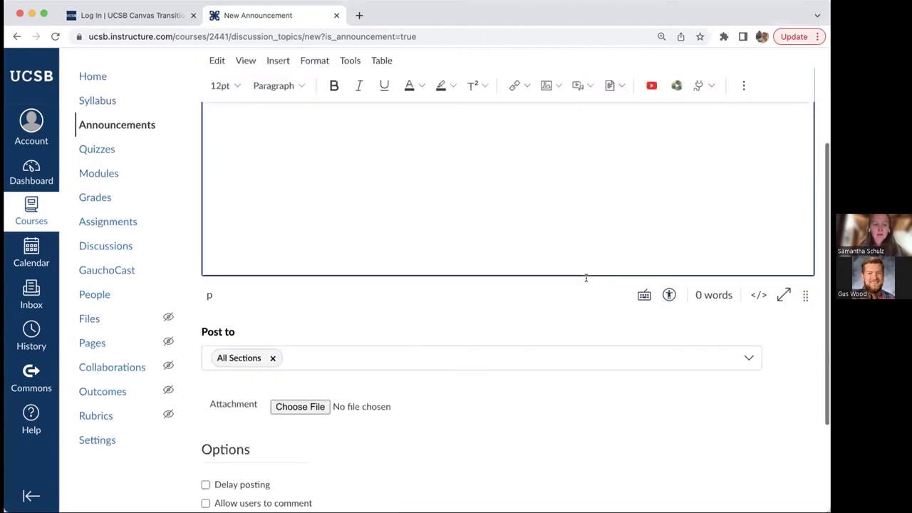
scroll(586, 278, up, 5)
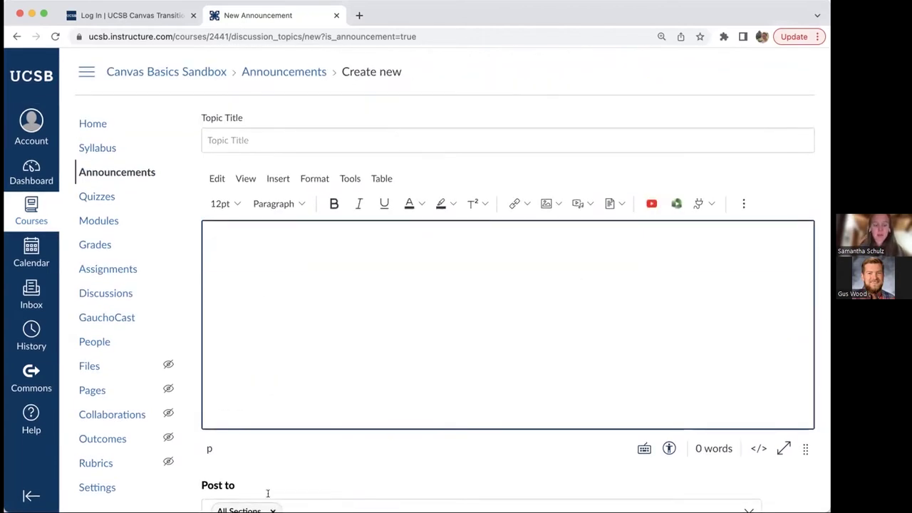
scroll(288, 242, down, 5)
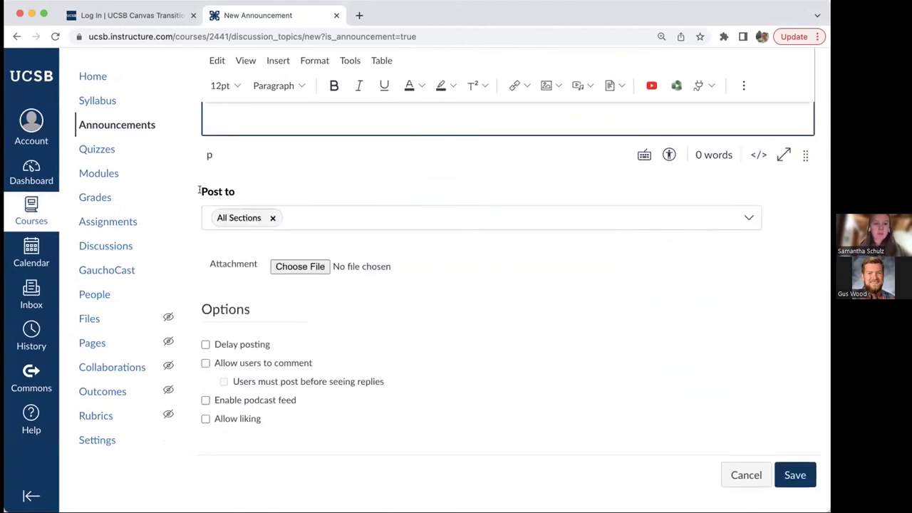
click(250, 191)
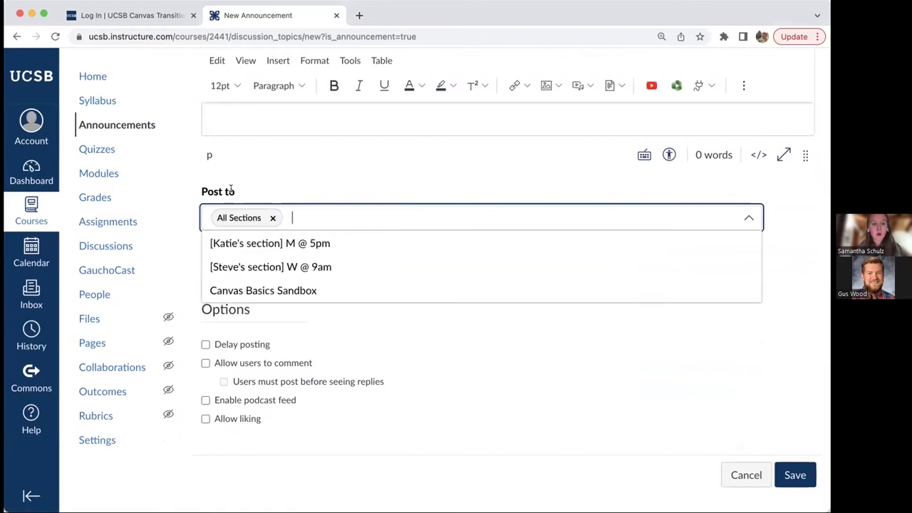
click(202, 190)
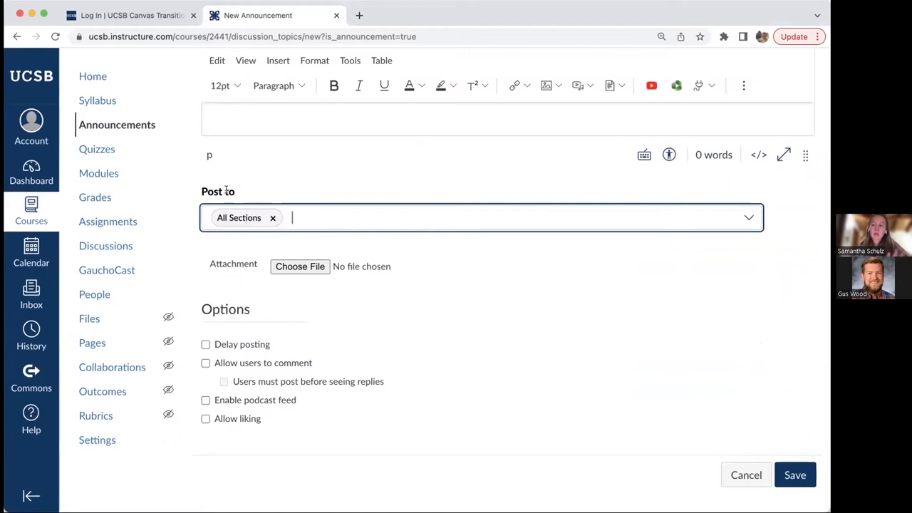
click(320, 217)
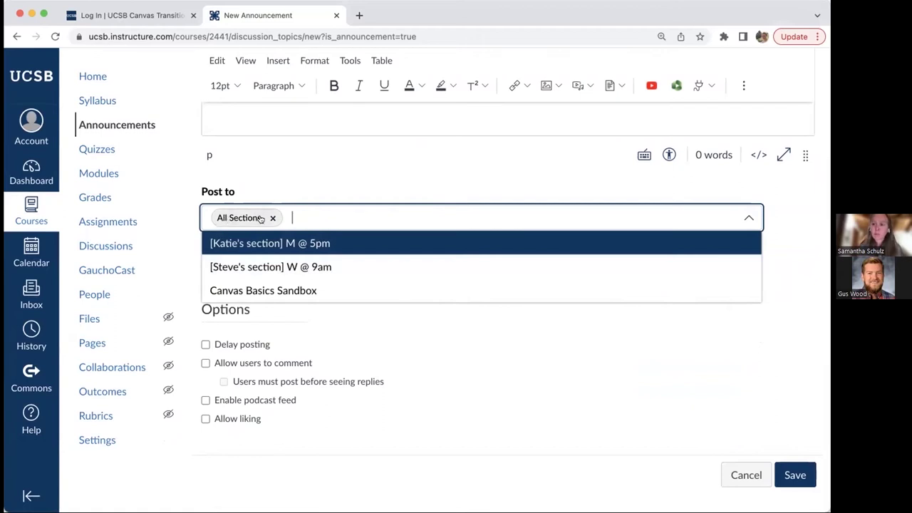
click(295, 244)
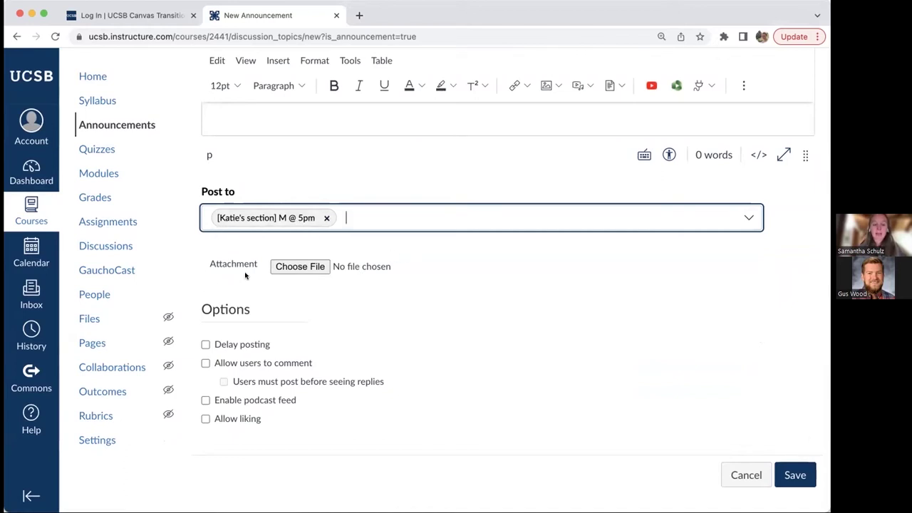
scroll(392, 264, down, 1)
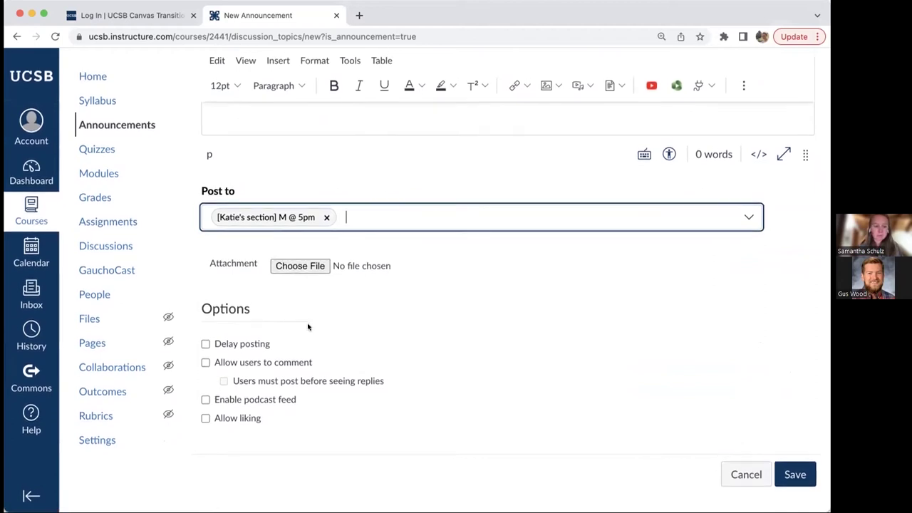
Turn on delayed posting in the announcement's options and place the cursor in its empty Post At date field.
scroll(308, 326, up, 1)
double_click(244, 308)
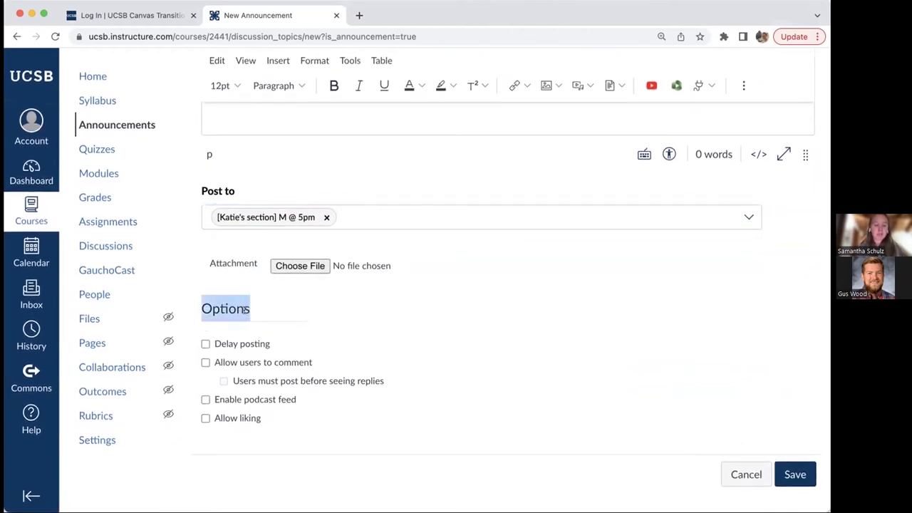
click(258, 318)
drag(214, 345, 271, 345)
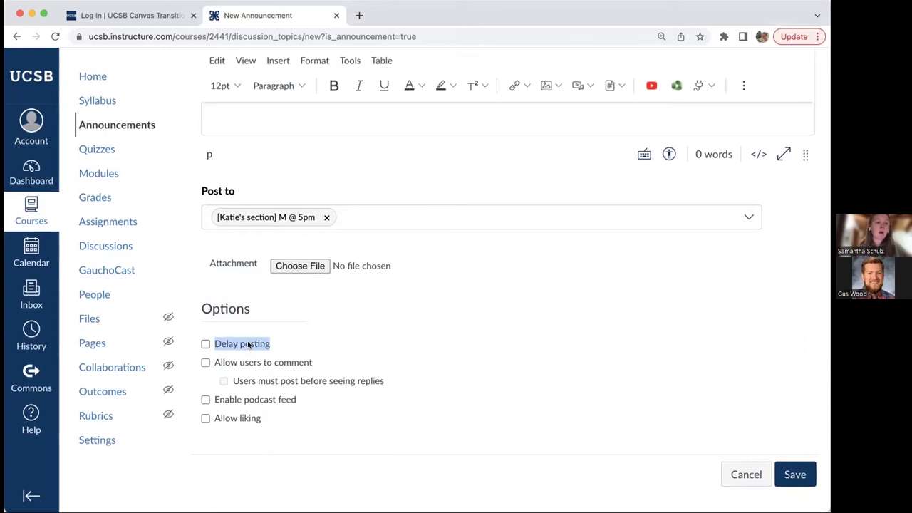
click(207, 344)
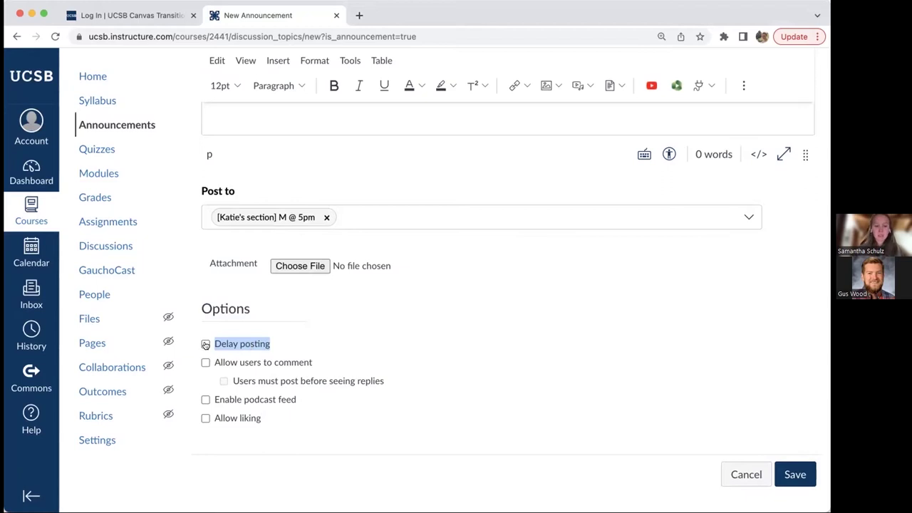
click(277, 365)
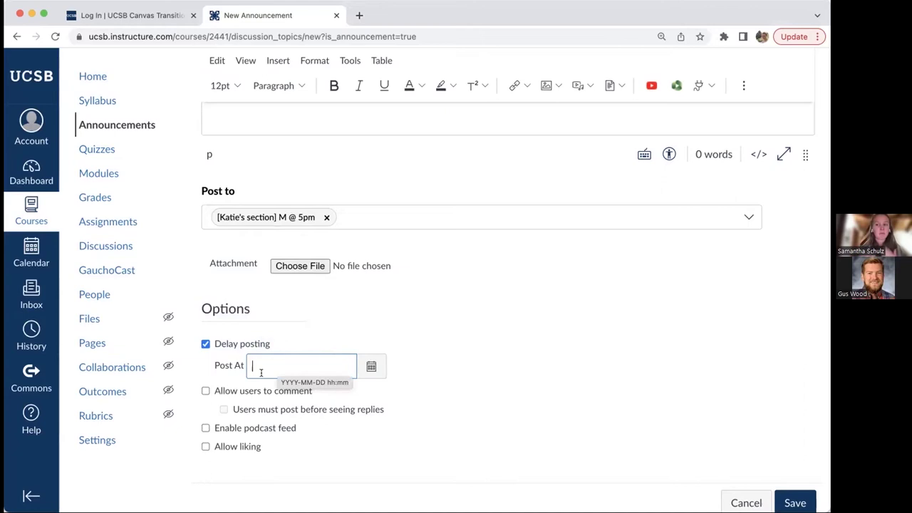
Examine the announcement's remaining options for user comments, podcast feed and liking, along with its media insertion choices.
scroll(441, 341, down, 1)
scroll(399, 345, down, 1)
drag(210, 365, 304, 364)
click(315, 365)
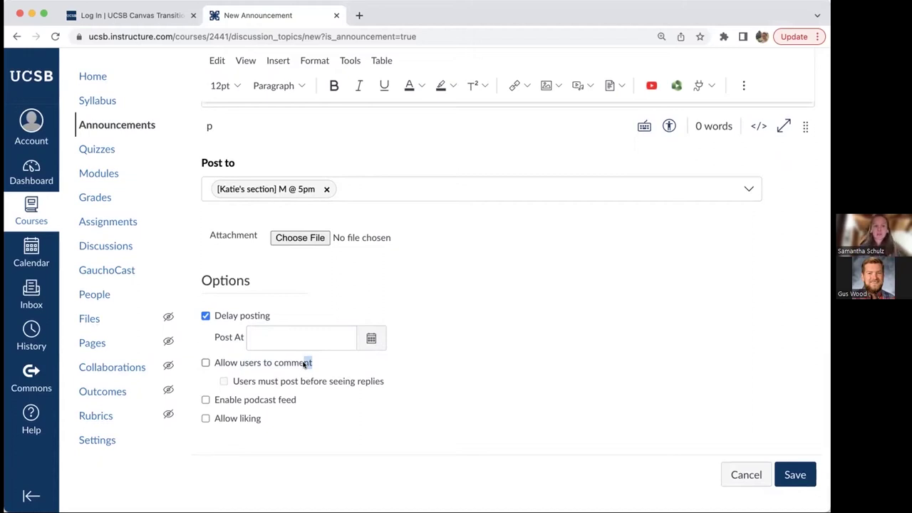
drag(326, 364, 212, 364)
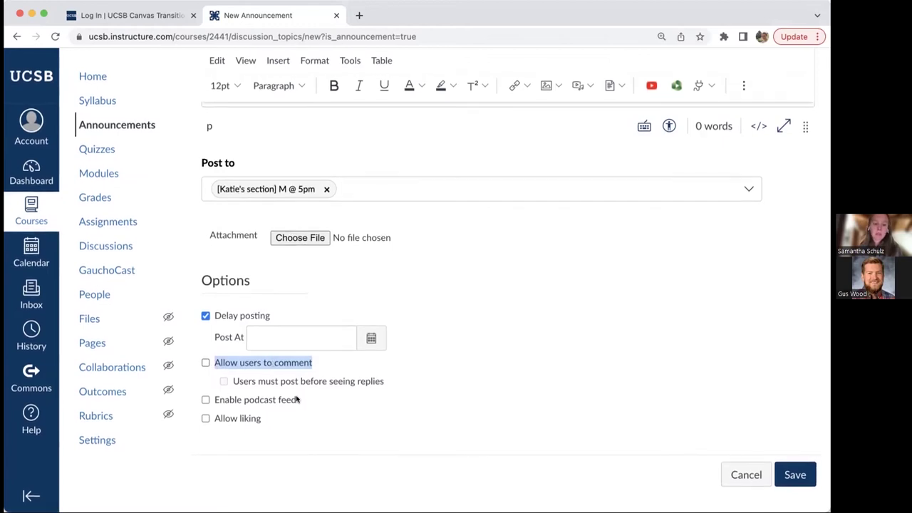
click(585, 86)
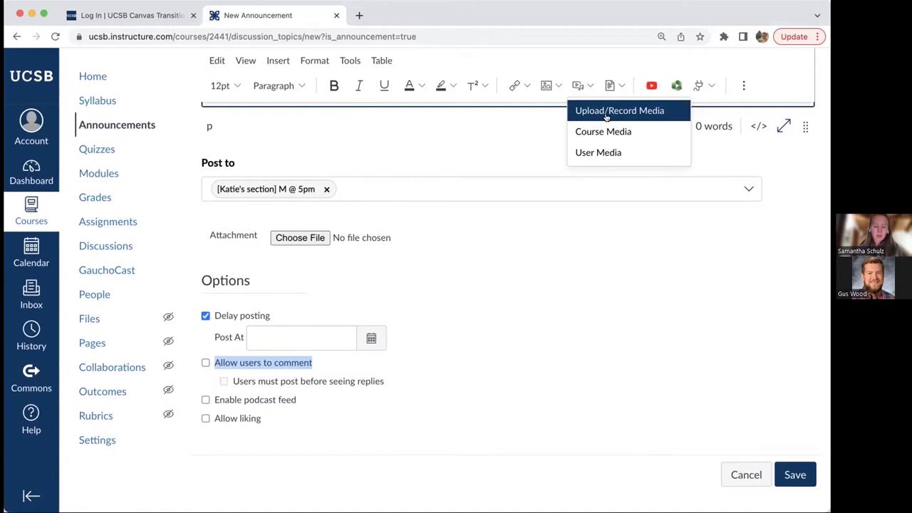
click(308, 401)
drag(259, 424, 206, 422)
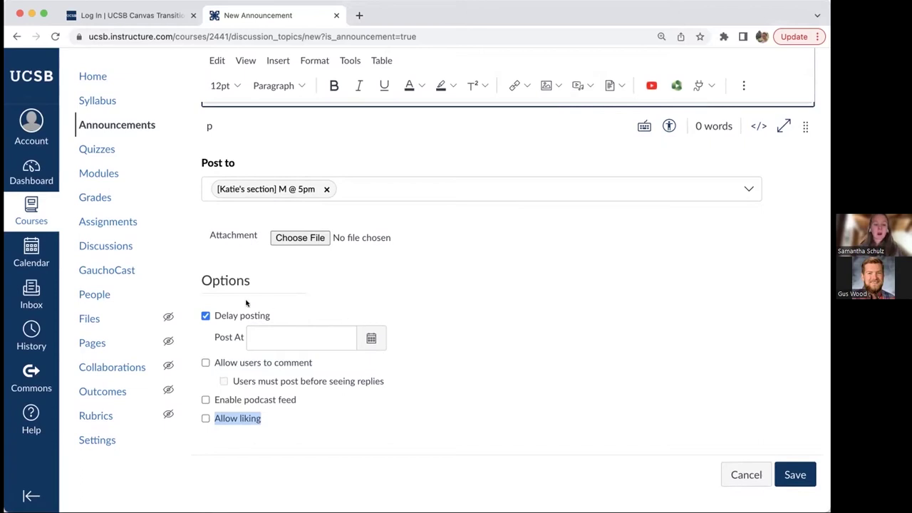
click(221, 341)
drag(221, 314, 302, 311)
click(302, 311)
Leave the unsaved announcement for the Inbox and filter its conversations to the favorite course Canvas Basics Sandbox.
scroll(302, 311, up, 5)
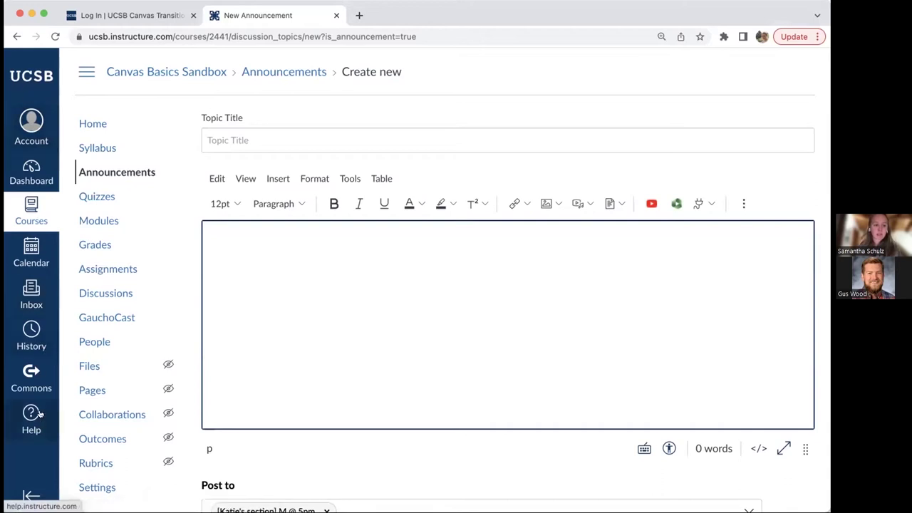
click(29, 298)
click(531, 214)
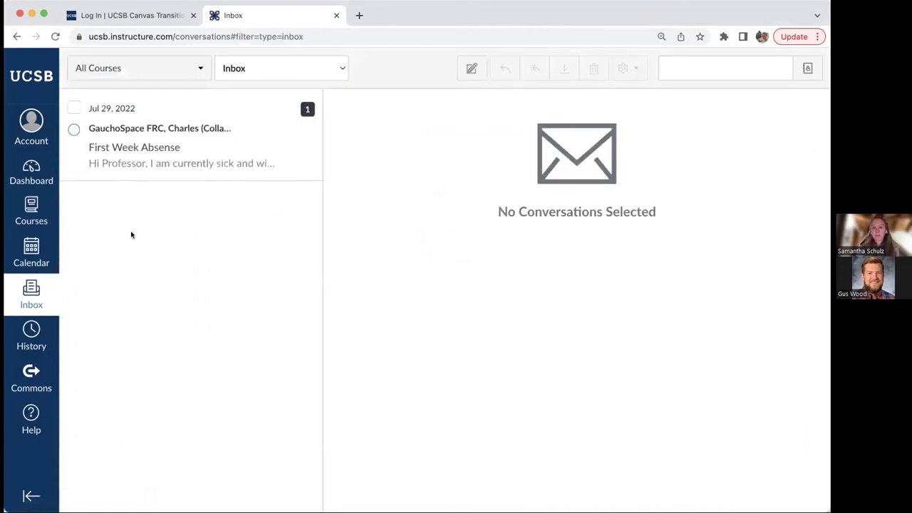
click(146, 68)
mouse_move(146, 125)
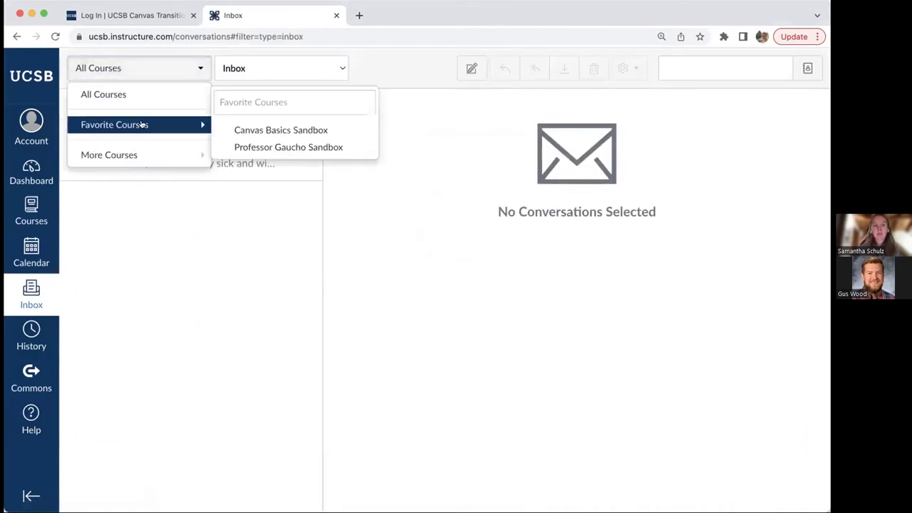
click(246, 130)
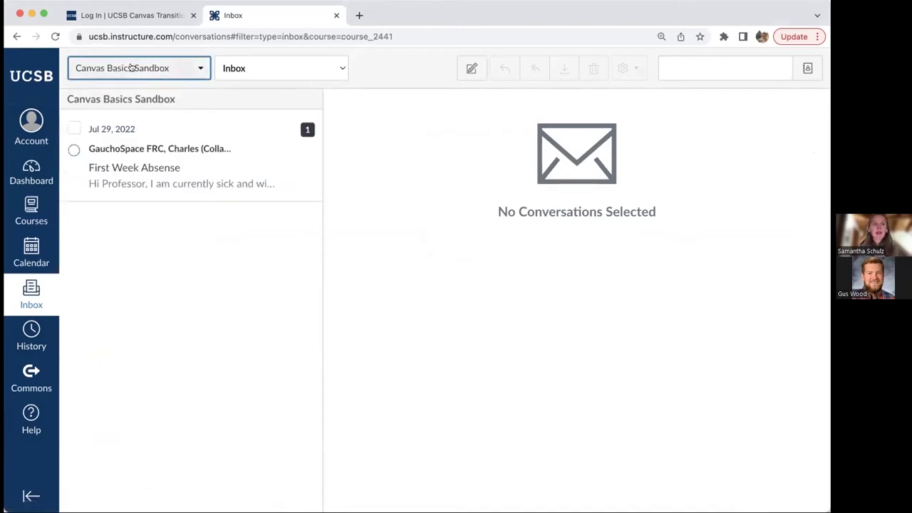
Read the First Week Absense conversation and check the available mailbox filters while keeping the Inbox filter.
click(180, 136)
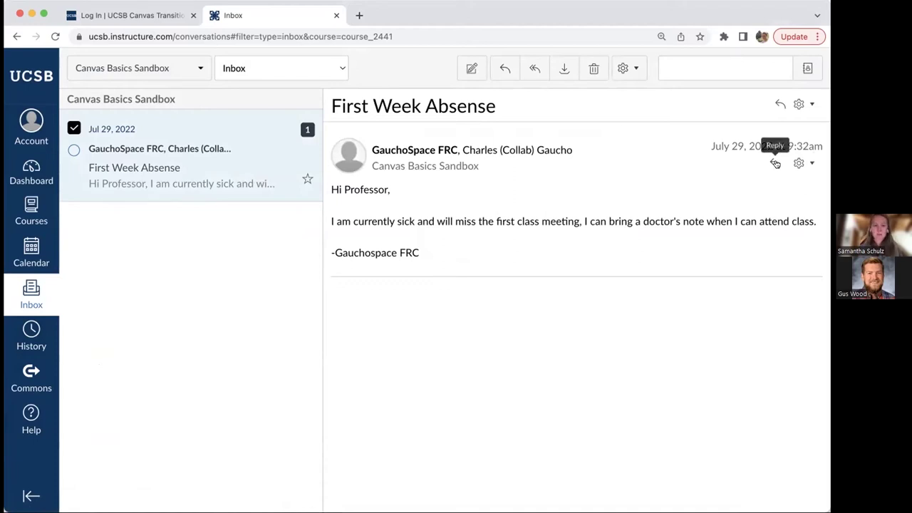
click(342, 68)
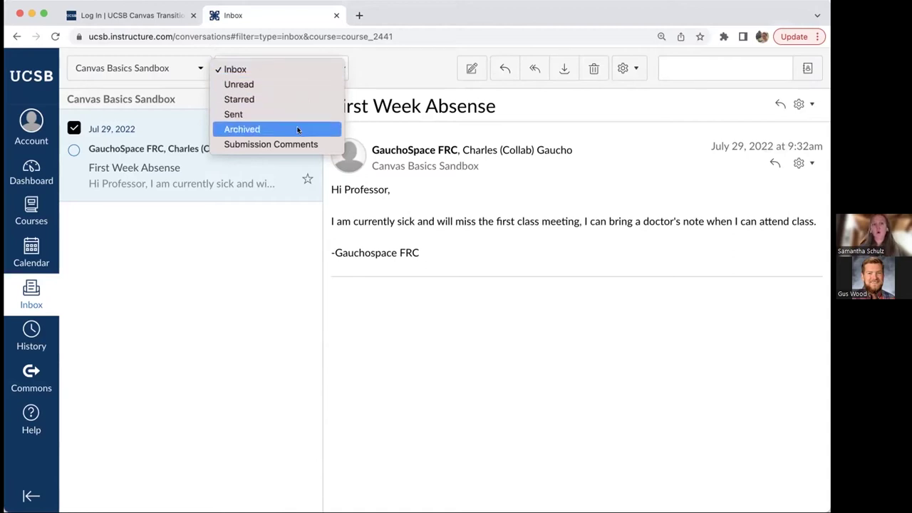
click(443, 218)
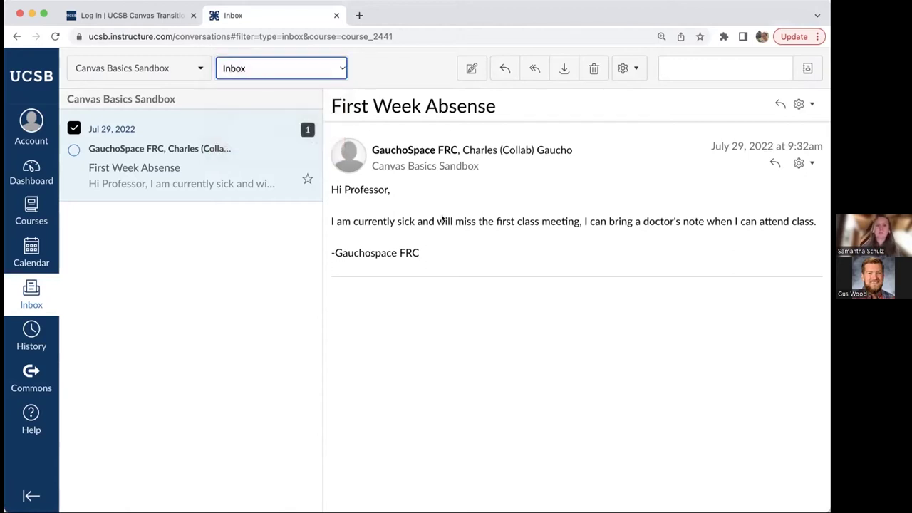
Compose a new message for the Canvas Basics Sandbox course and add the first recipient by name, leaving the subject and body empty.
click(474, 72)
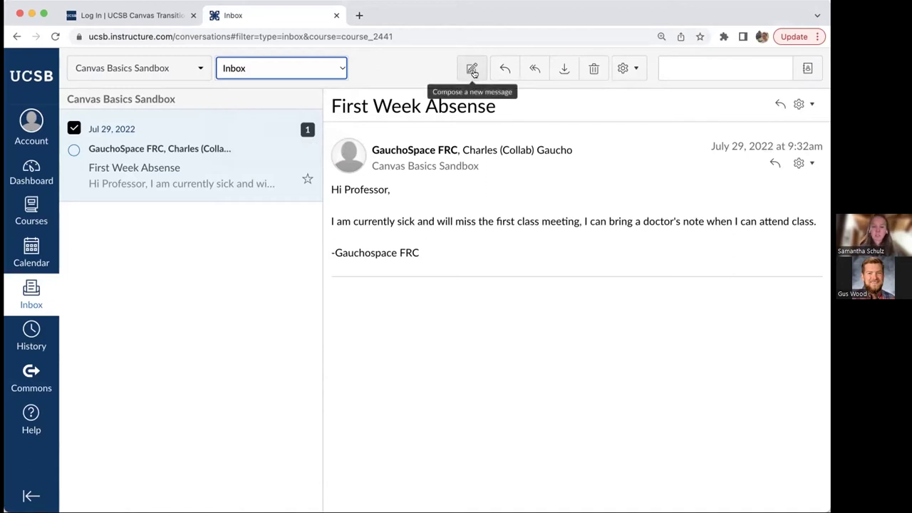
click(474, 71)
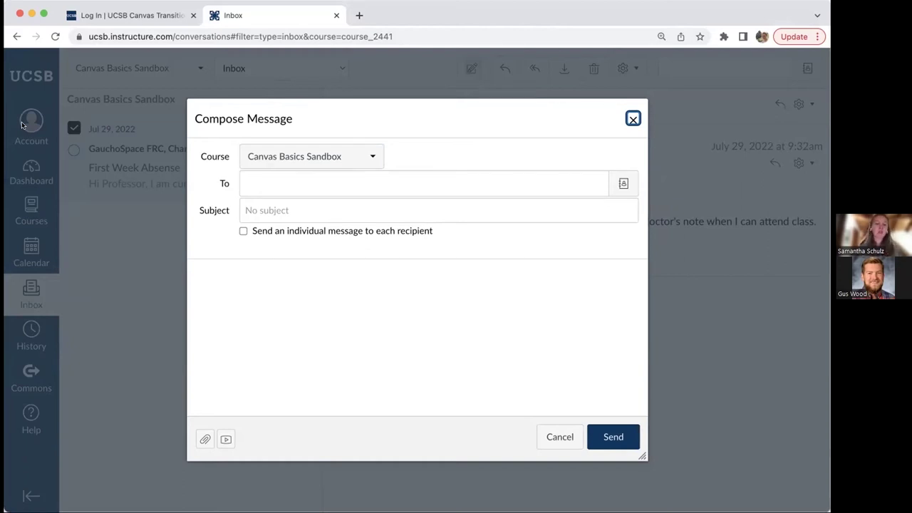
click(219, 189)
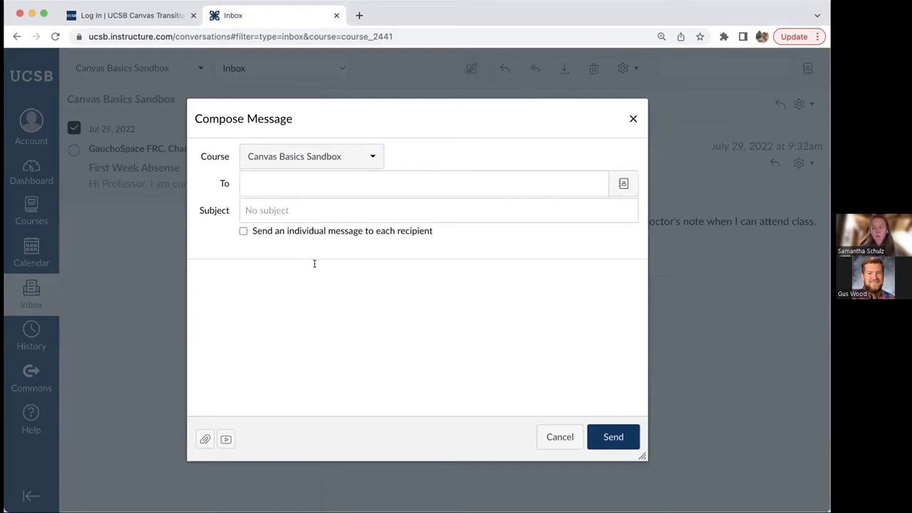
click(296, 182)
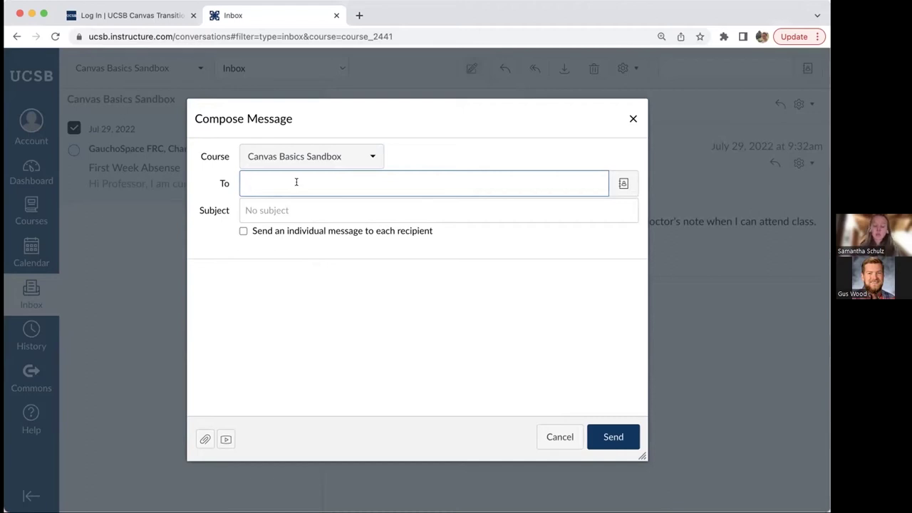
text(joe)
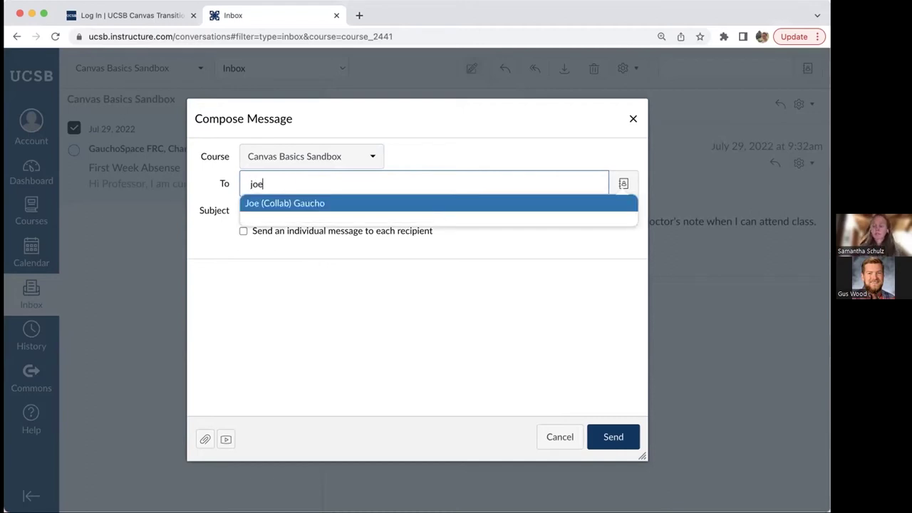
click(272, 205)
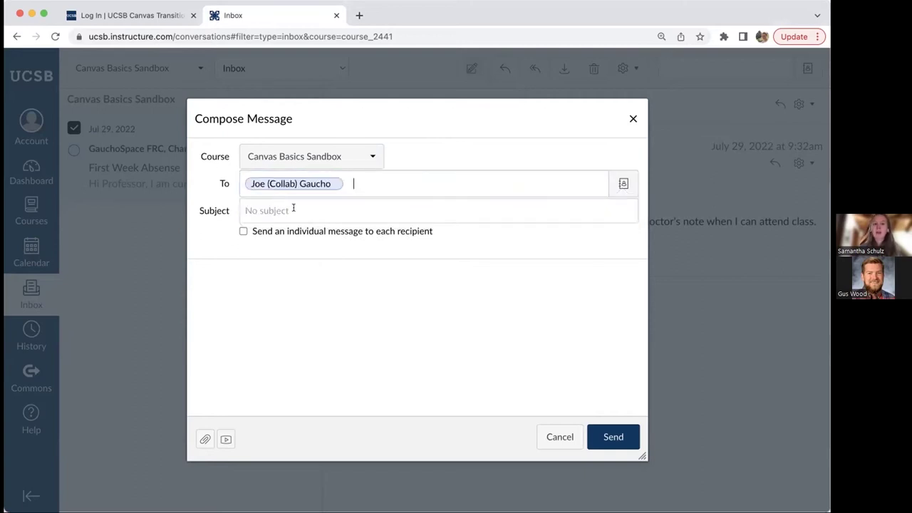
click(301, 207)
click(241, 319)
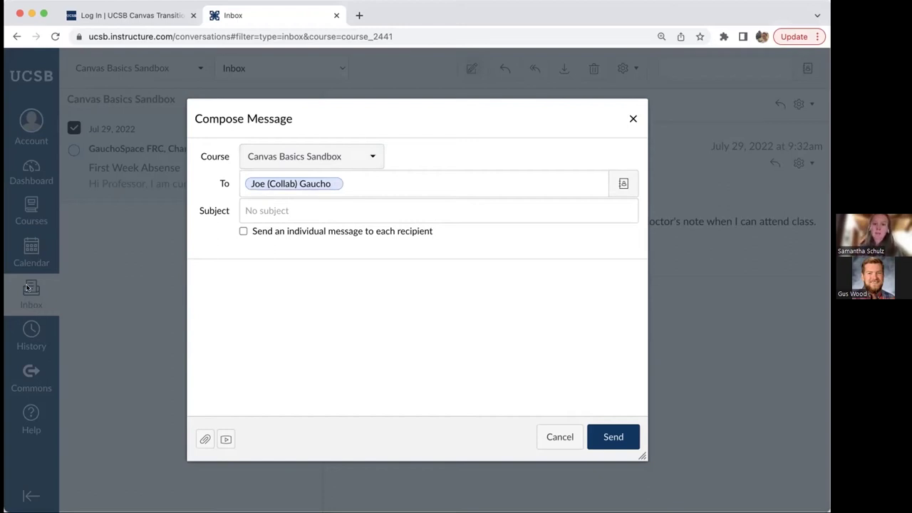
Add a teaching assistant as the message's second recipient, choosing the individual rather than the matching M @ 5pm section.
click(368, 176)
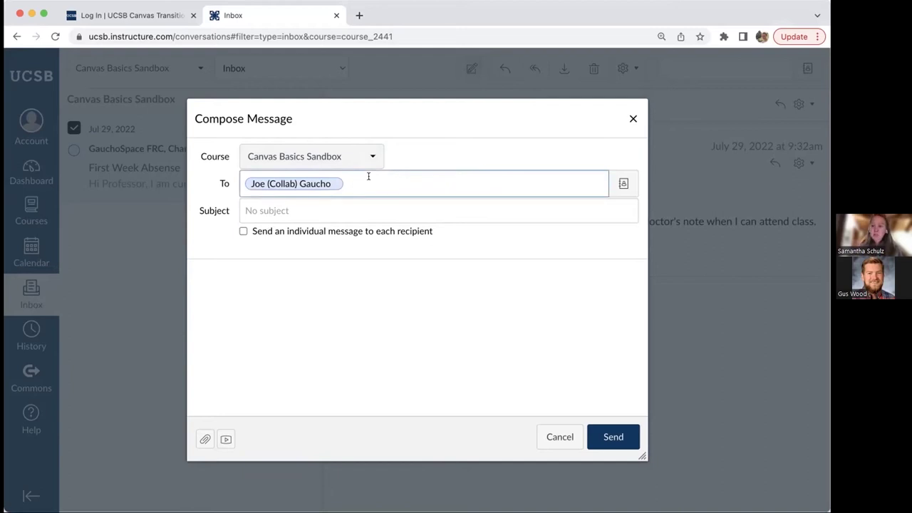
text(ka)
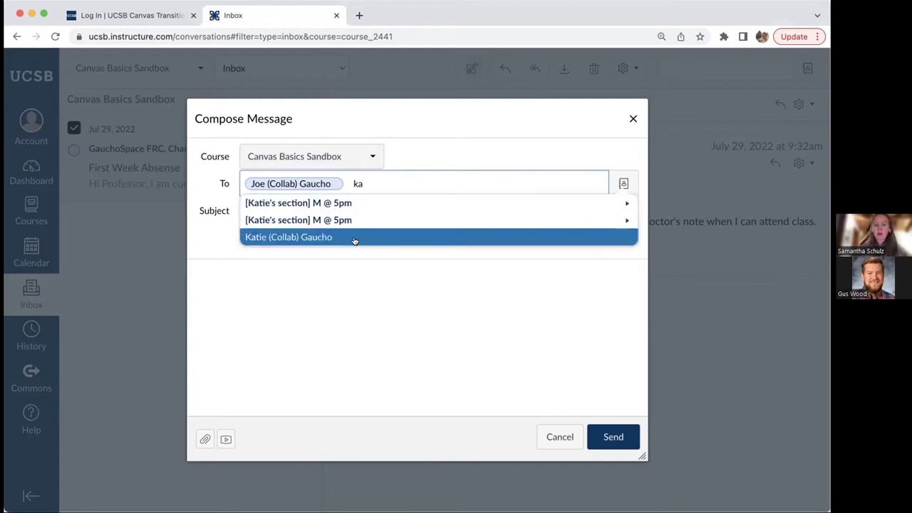
click(291, 237)
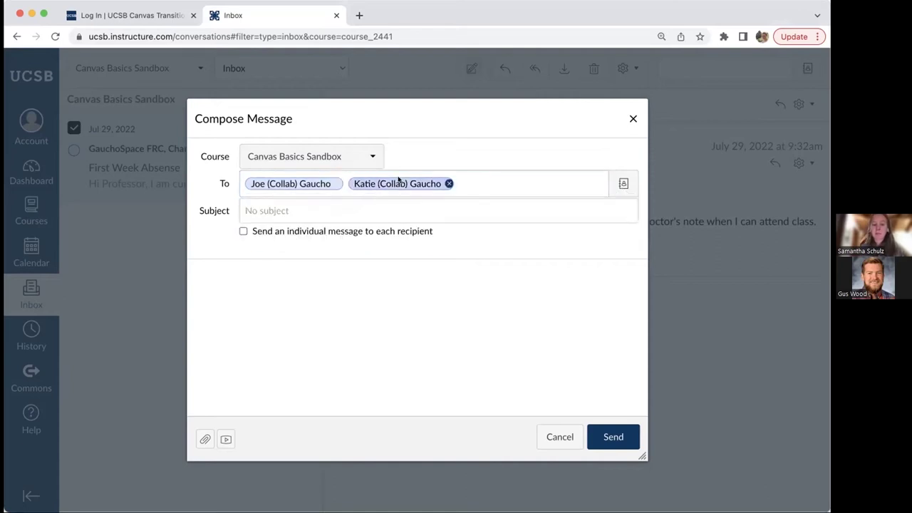
Try adding all Teaching Assistants as recipients from the course address book, remove that group again, and close the address book.
click(625, 183)
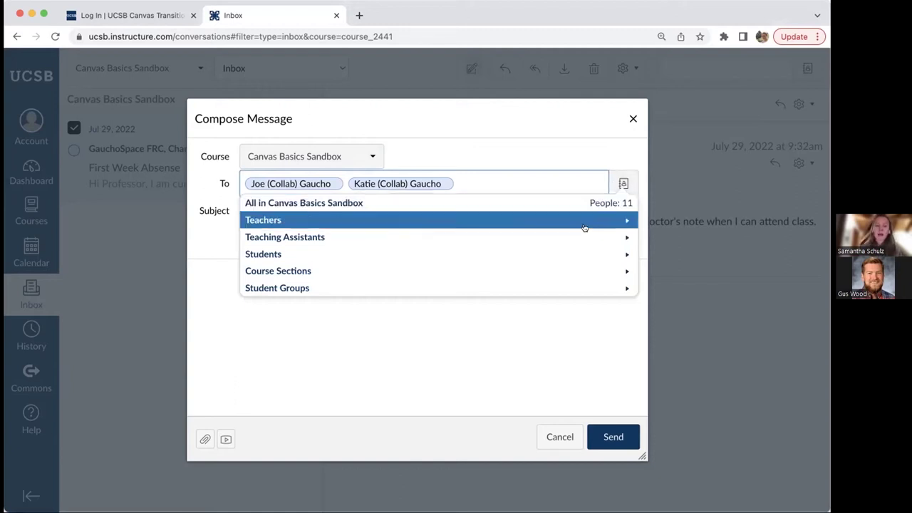
click(627, 238)
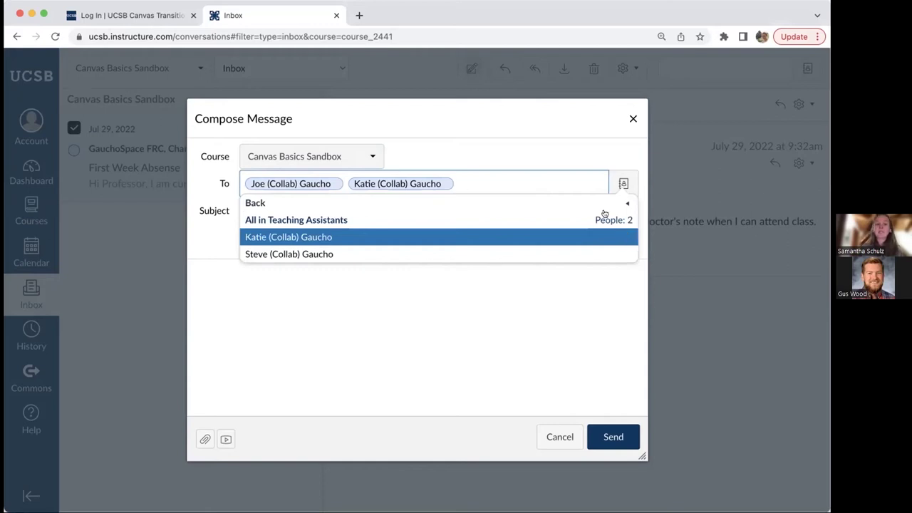
click(368, 219)
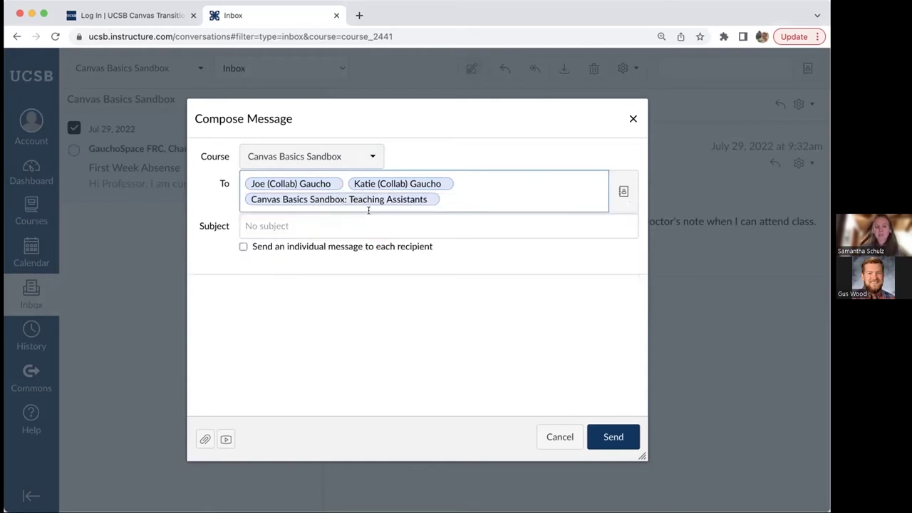
click(434, 198)
click(622, 184)
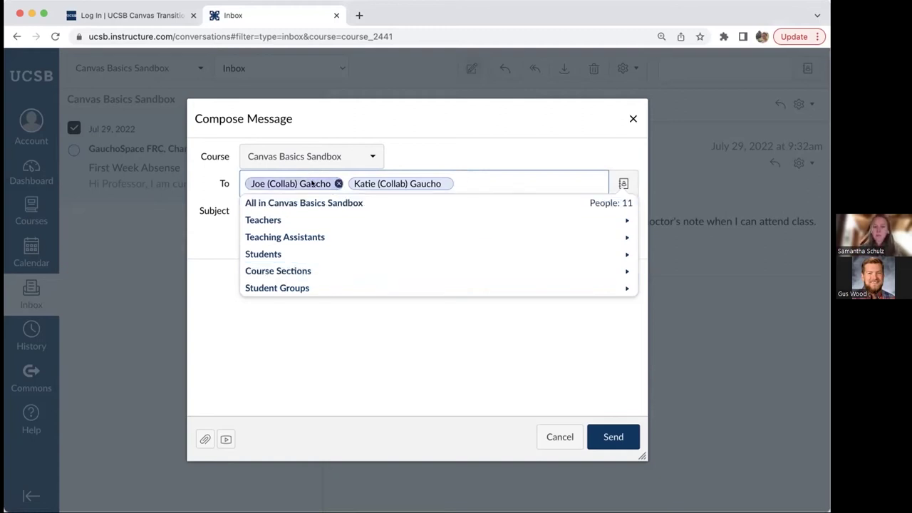
click(381, 354)
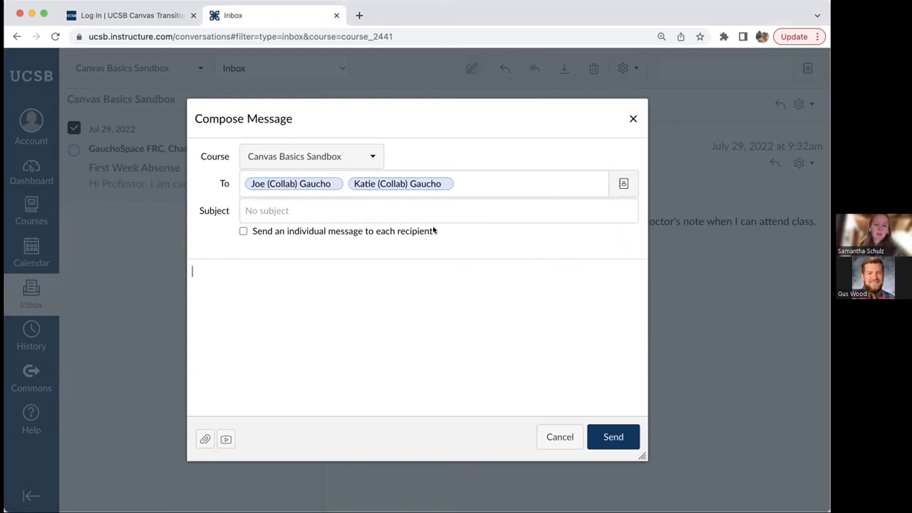
Set the message to be sent individually to each recipient.
drag(434, 231, 250, 236)
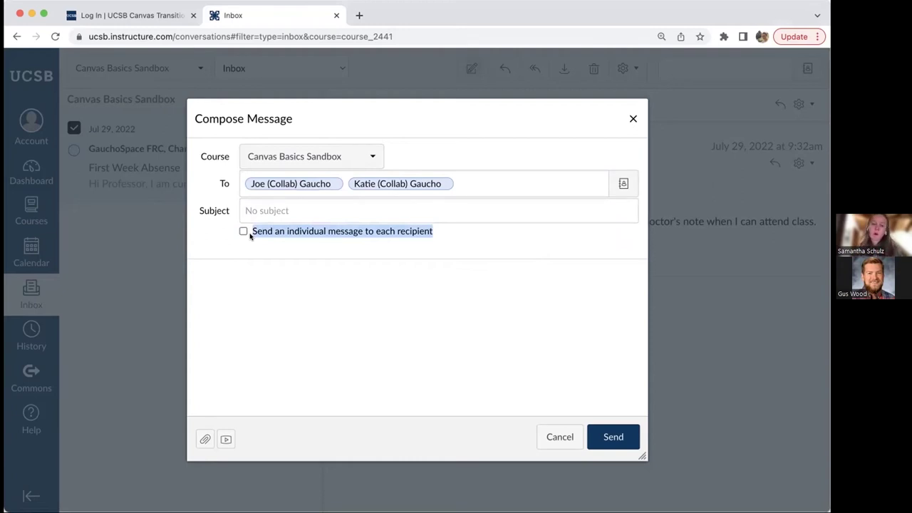
mouse_move(268, 186)
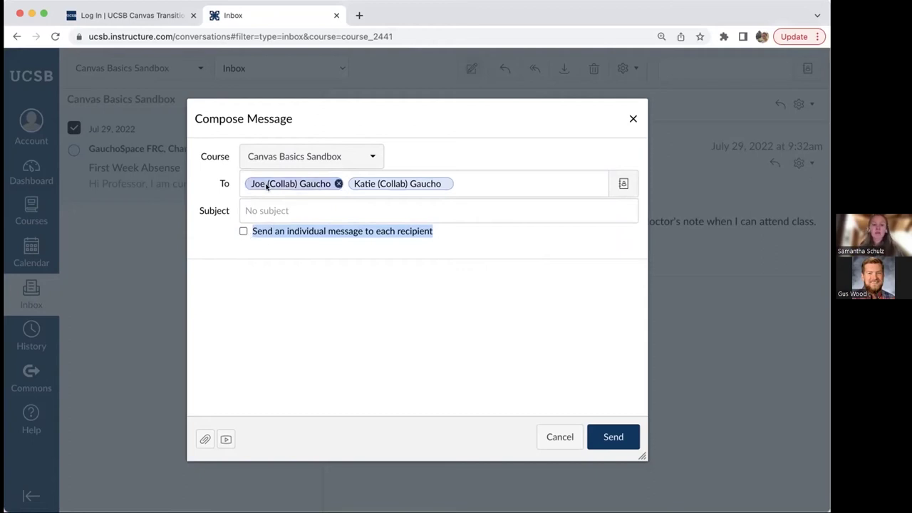
mouse_move(357, 186)
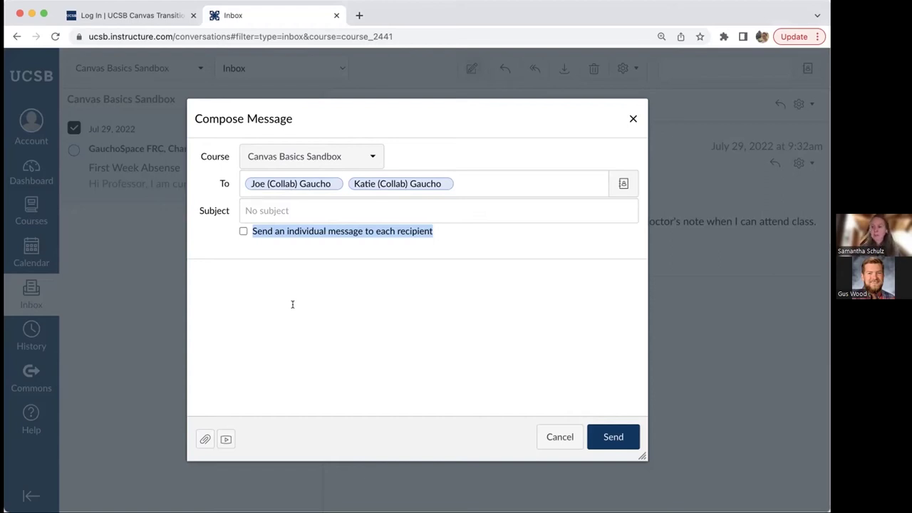
click(243, 231)
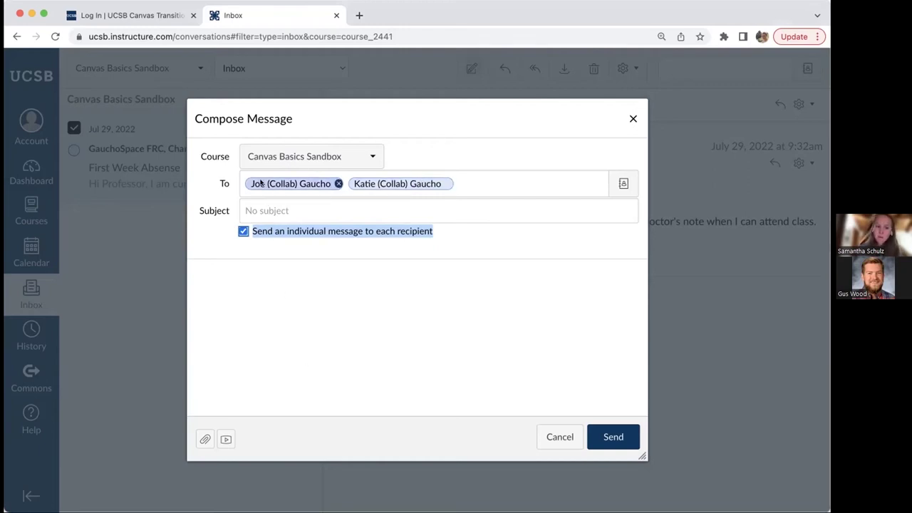
click(412, 191)
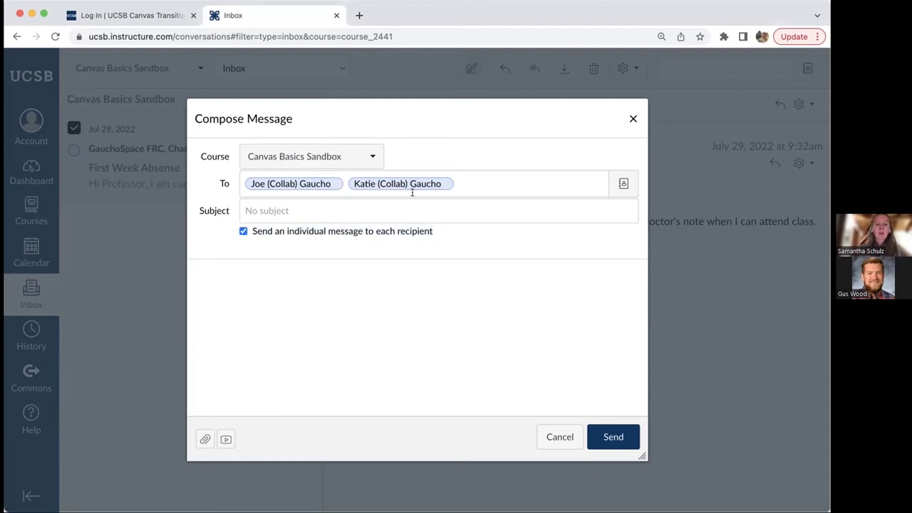
Close the message being composed without sending it.
click(632, 118)
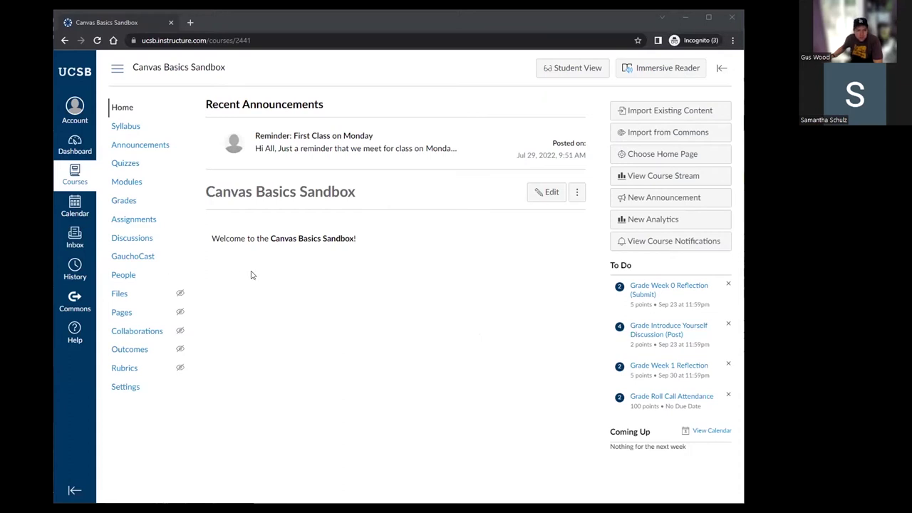
Open the Modules page of the Canvas Basics Sandbox course and look over the existing modules.
click(123, 183)
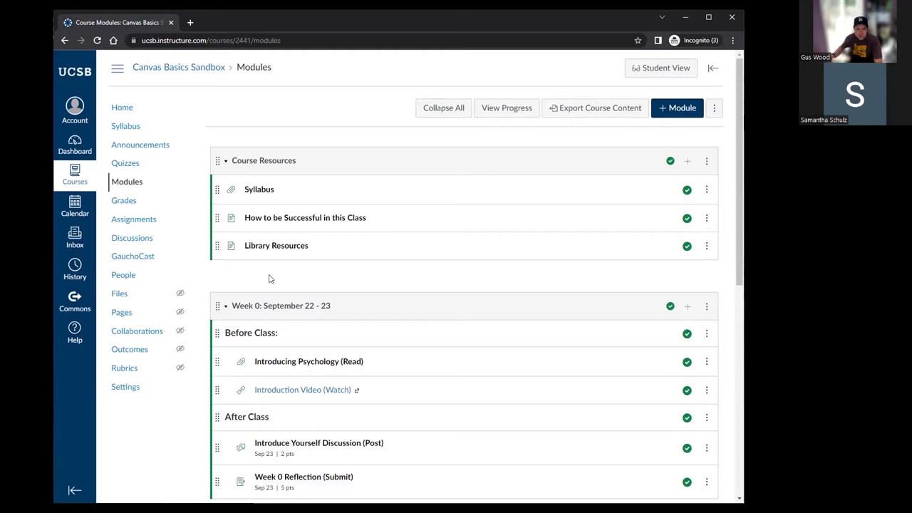
scroll(291, 276, down, 2)
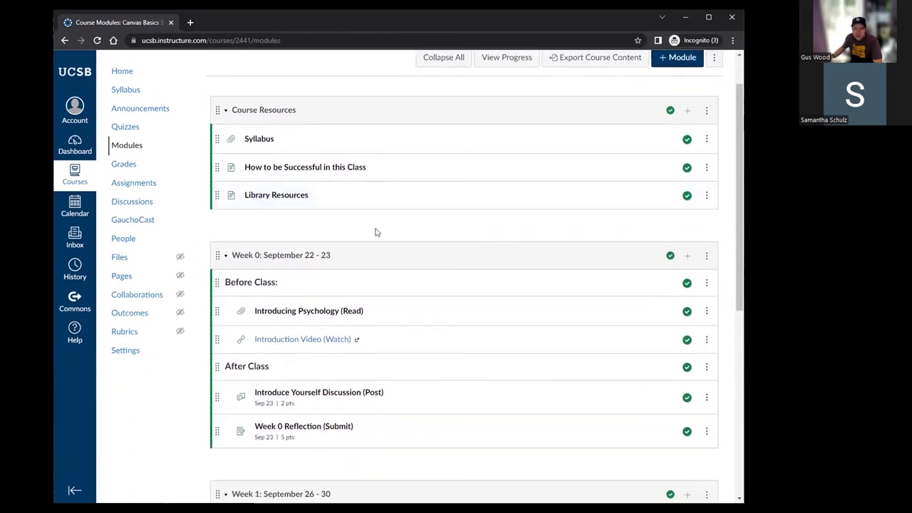
scroll(394, 232, up, 2)
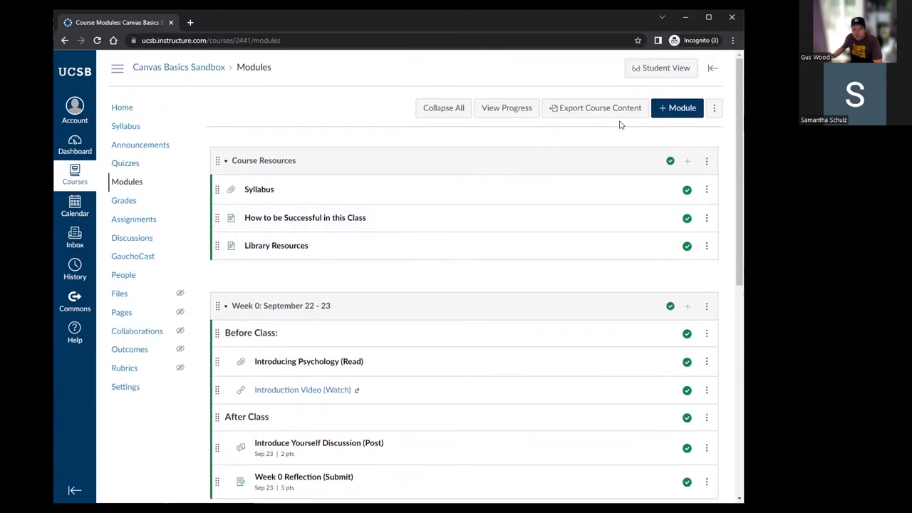
Start a new module named "Week 3: Oct 10-14".
click(670, 114)
click(340, 228)
text(We)
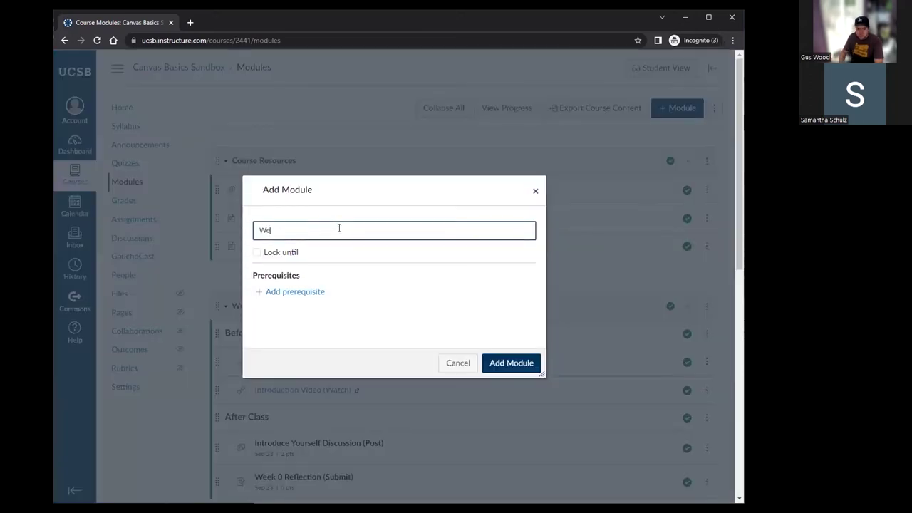
text(ek 3: Oct 10-14)
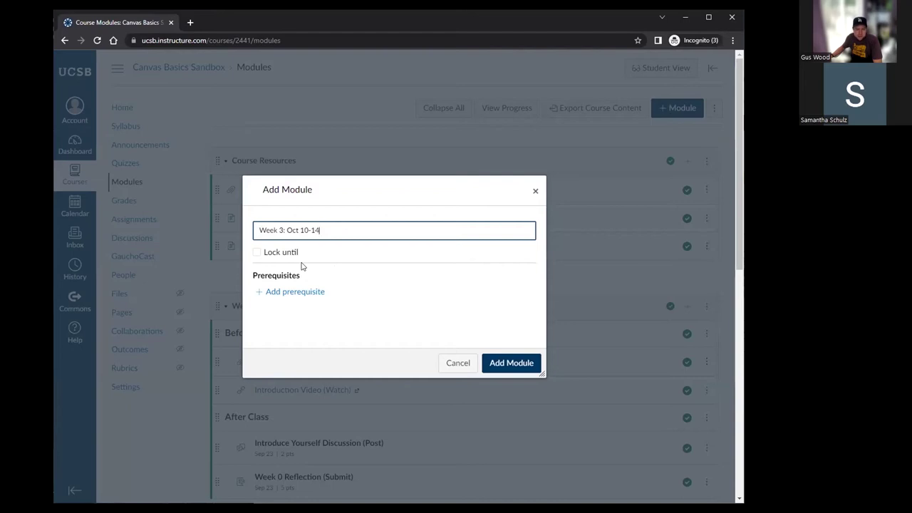
Try the new module's Lock until option and a Week 2: October 3 - 7 prerequisite, and remove both again.
click(261, 253)
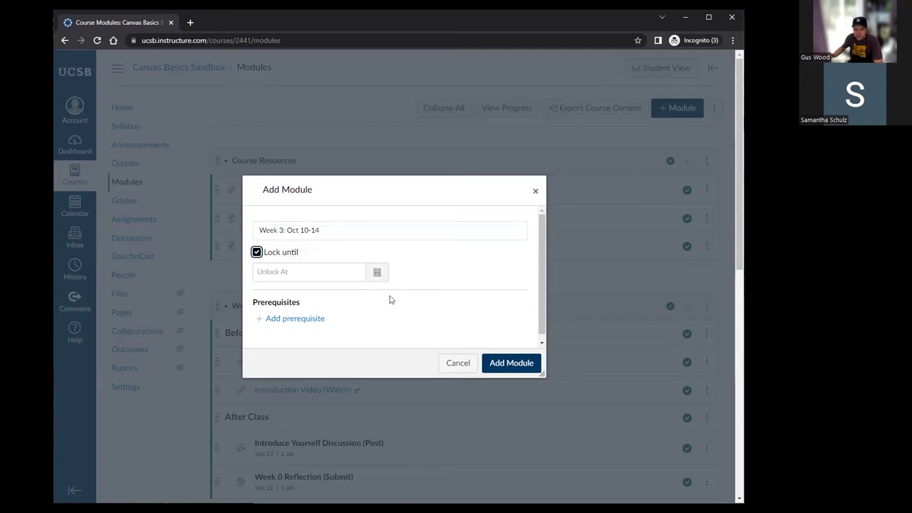
click(264, 258)
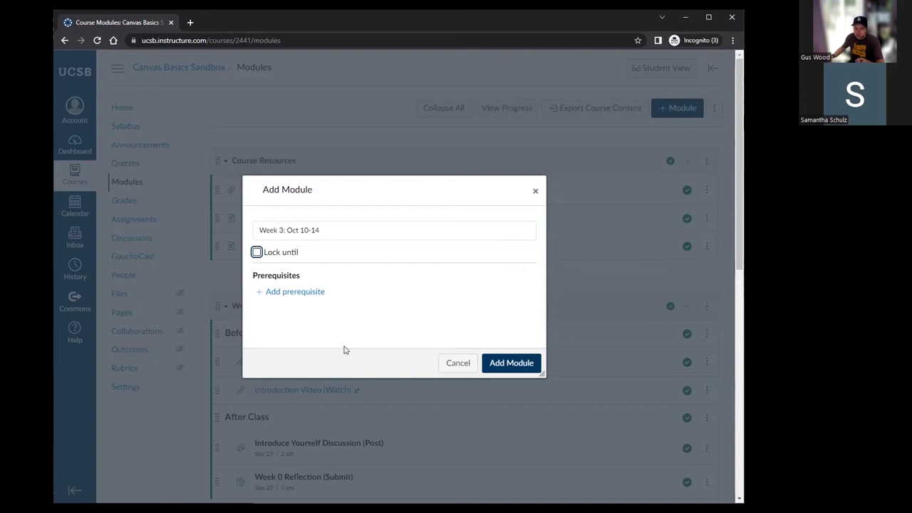
click(306, 293)
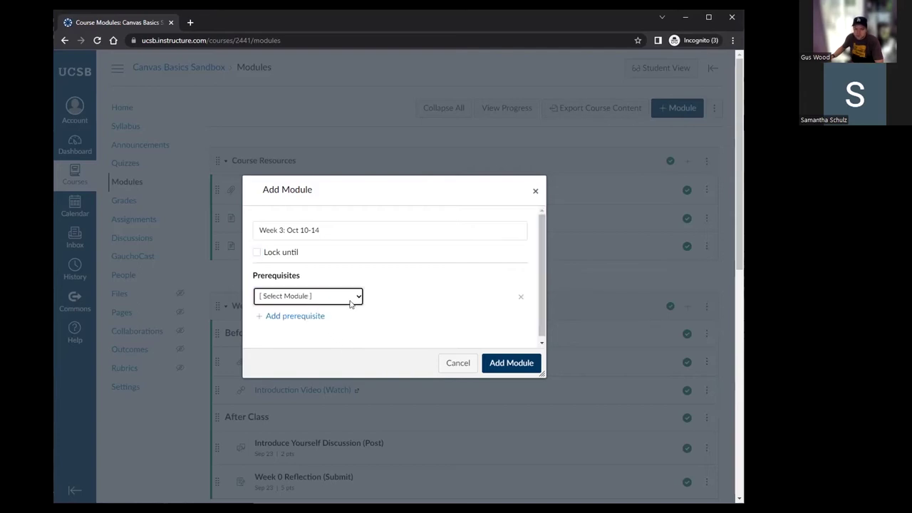
click(350, 300)
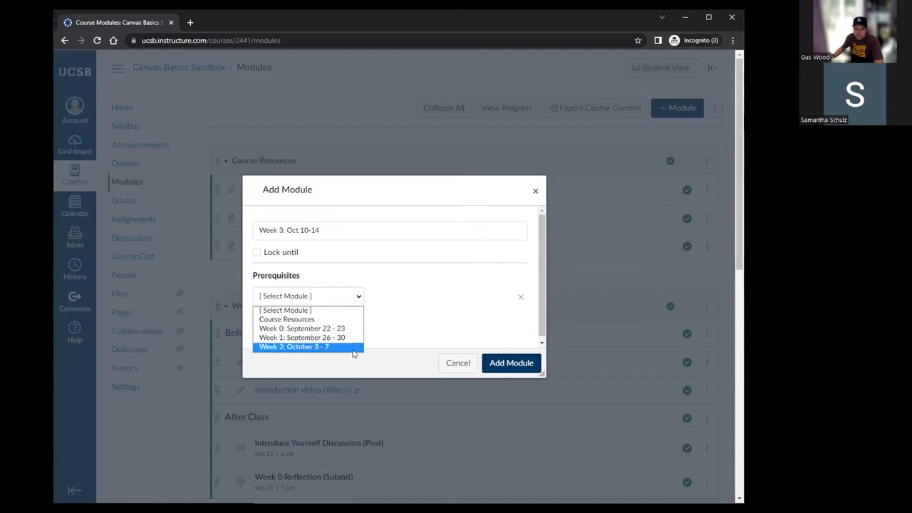
click(352, 348)
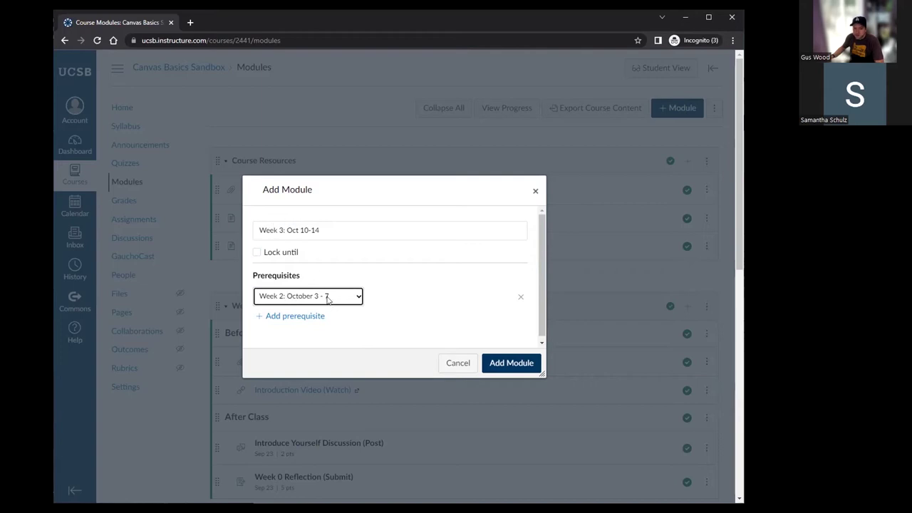
click(524, 303)
click(526, 299)
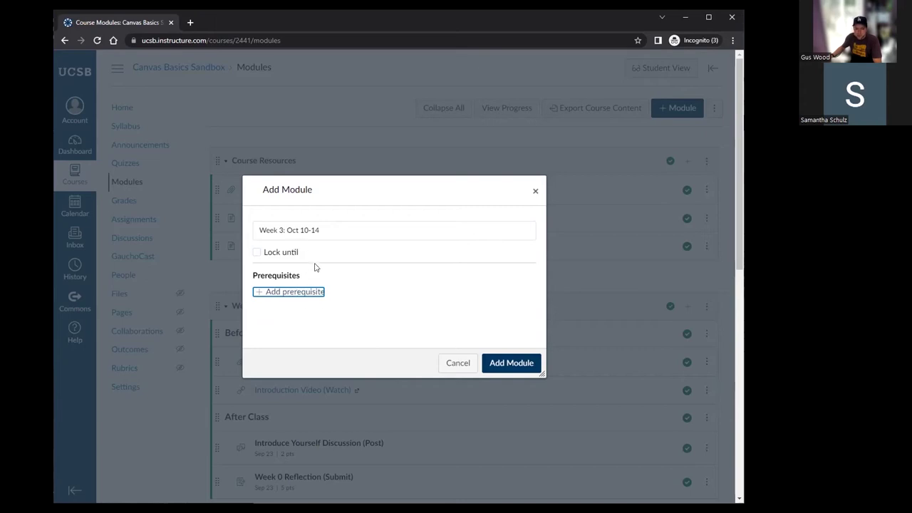
Add the Week 3: Oct 10-14 module to the course without a lock date or prerequisites.
click(517, 367)
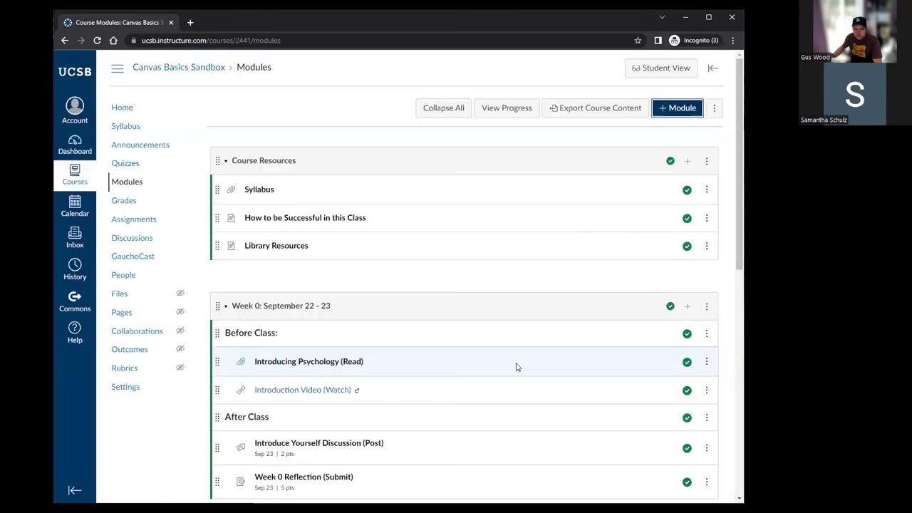
scroll(404, 228, down, 3)
scroll(404, 230, down, 7)
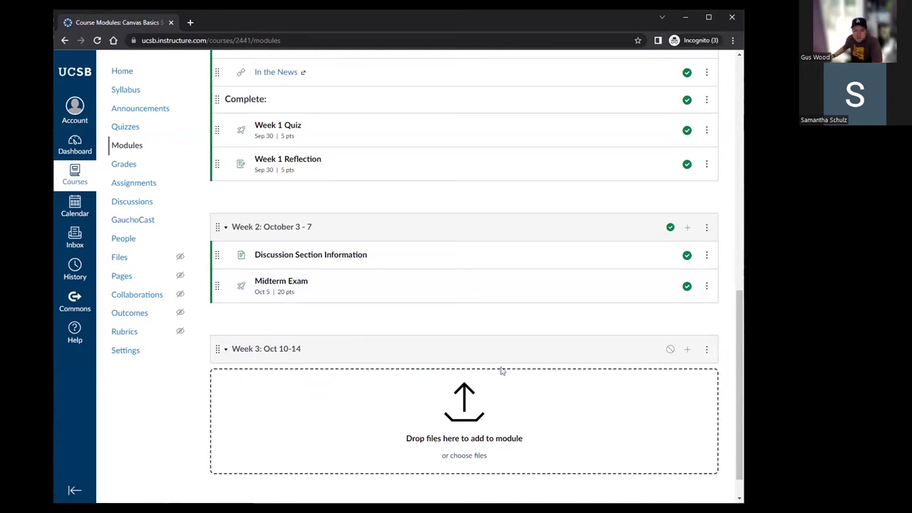
Start adding an item to the Week 3: Oct 10-14 module, choosing to create a new assignment.
click(686, 352)
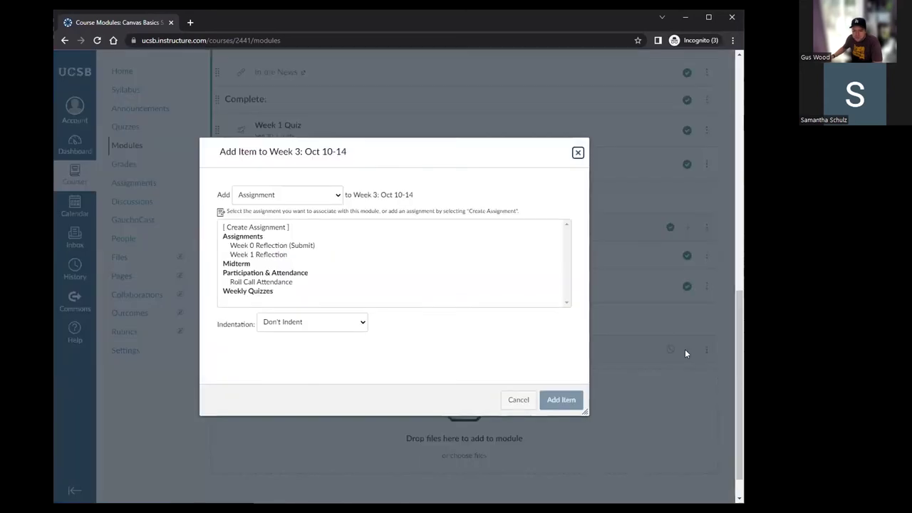
click(328, 197)
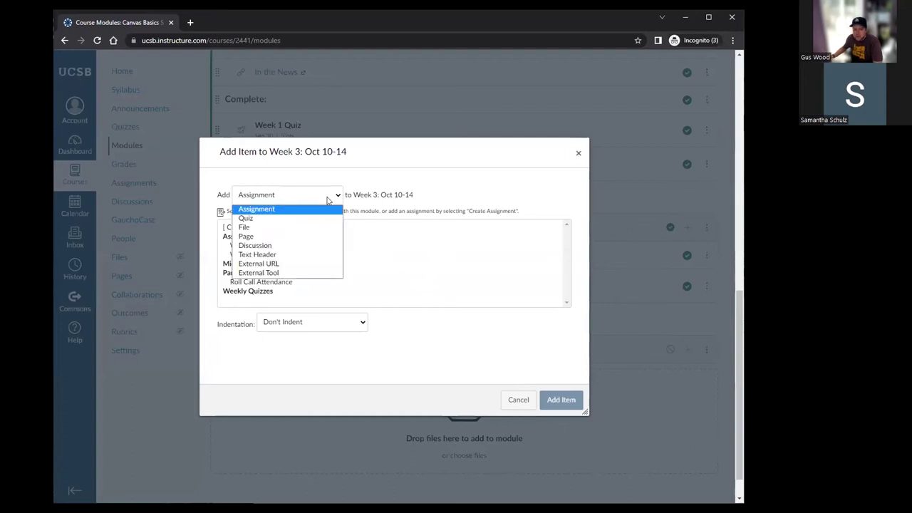
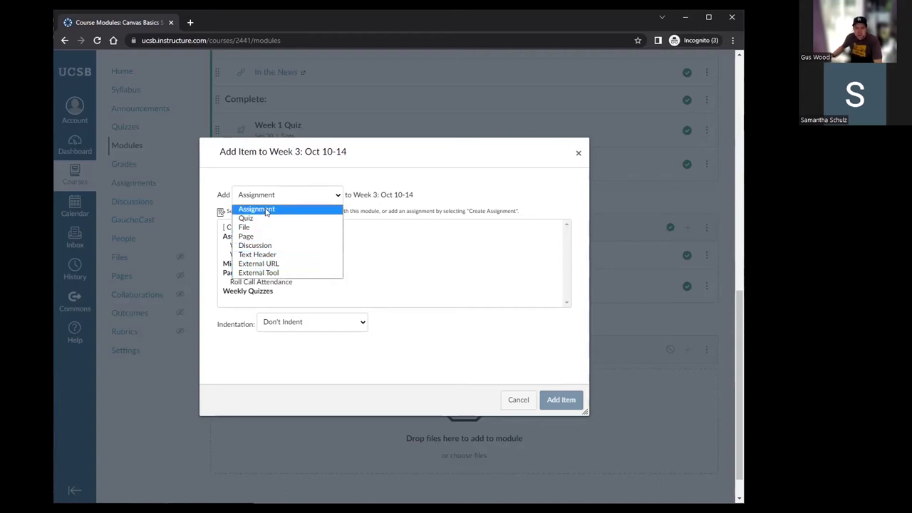
click(266, 210)
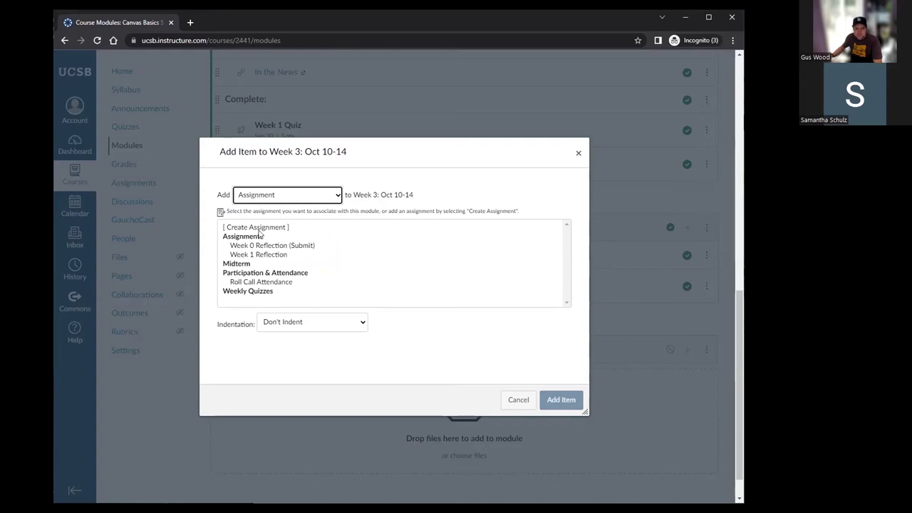
click(270, 227)
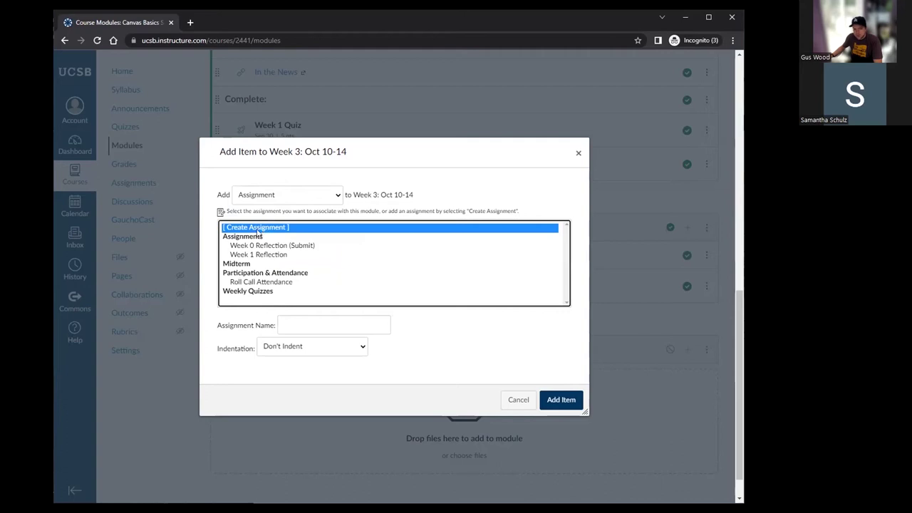
Try the File item type, return to Assignment, and try selecting the existing Week 0 and Week 1 reflections.
click(270, 197)
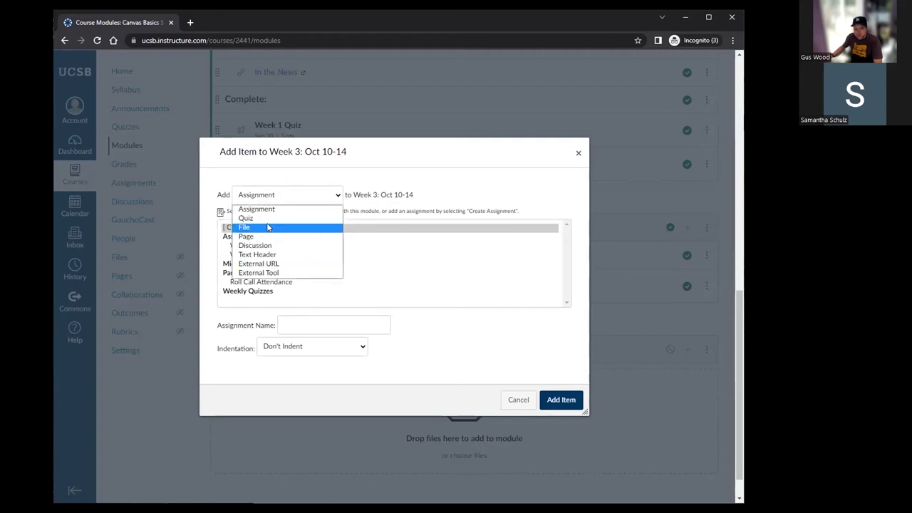
click(268, 228)
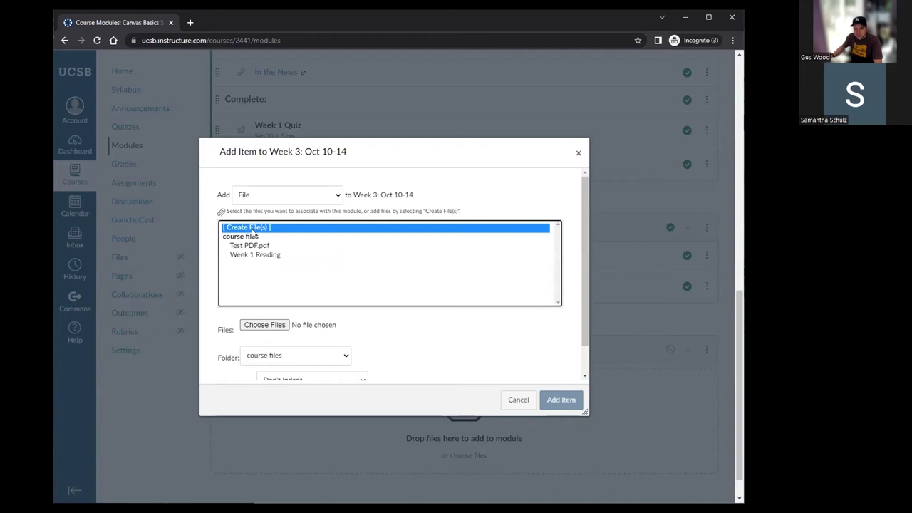
click(255, 198)
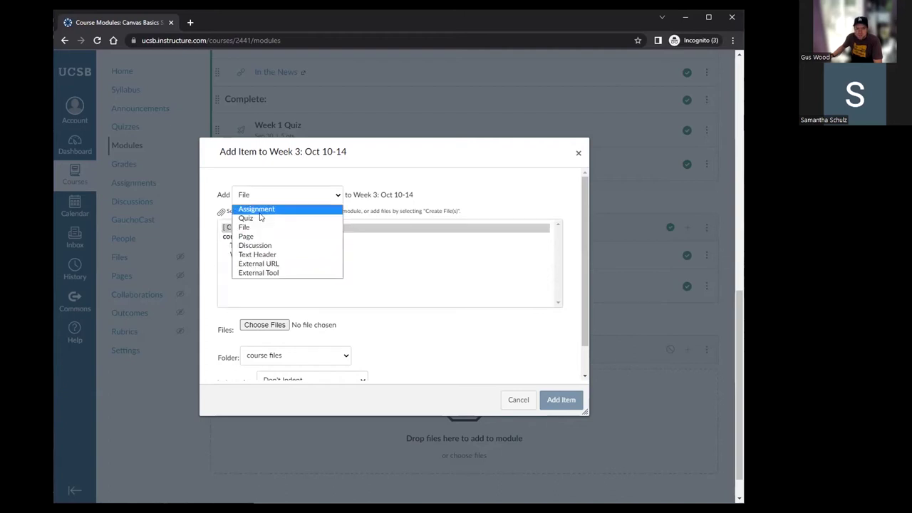
click(256, 209)
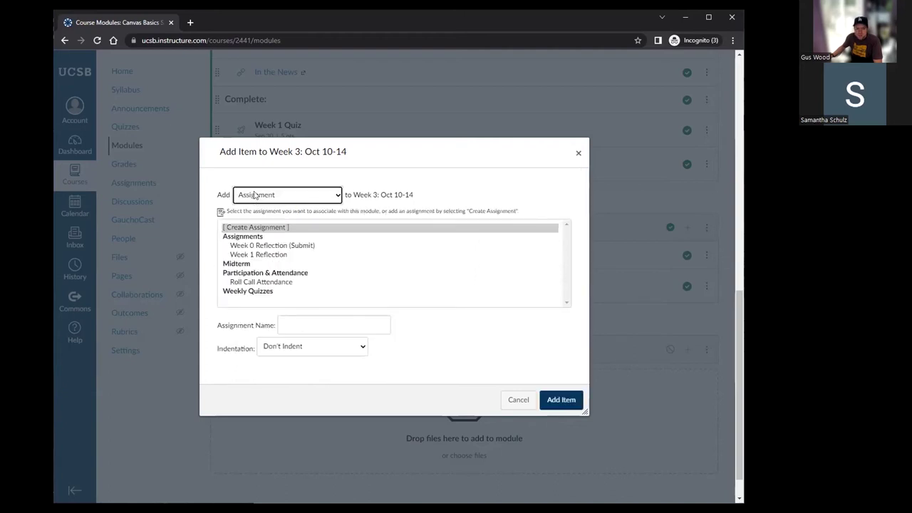
click(258, 246)
click(258, 255)
click(258, 246)
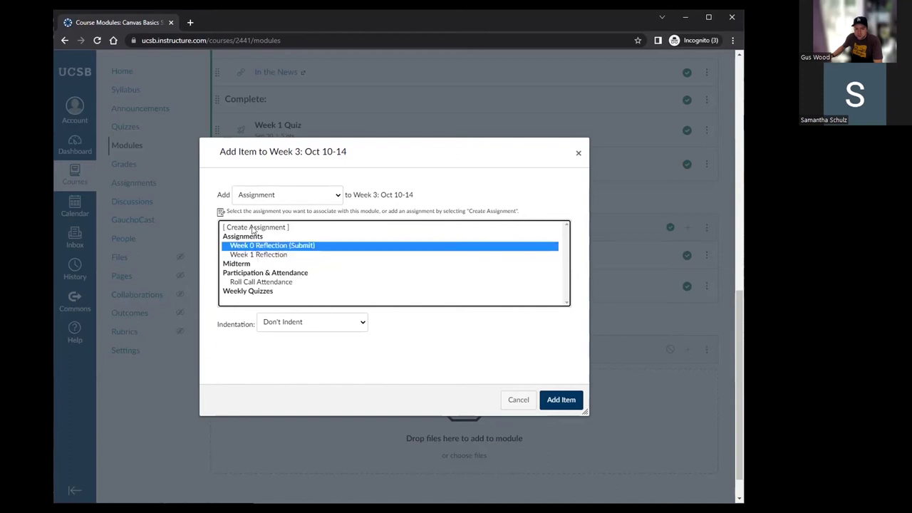
Create a new assignment named "Week 3 journal" in the Week 3: Oct 10-14 module, without indentation.
click(253, 228)
click(296, 317)
text(Week 3)
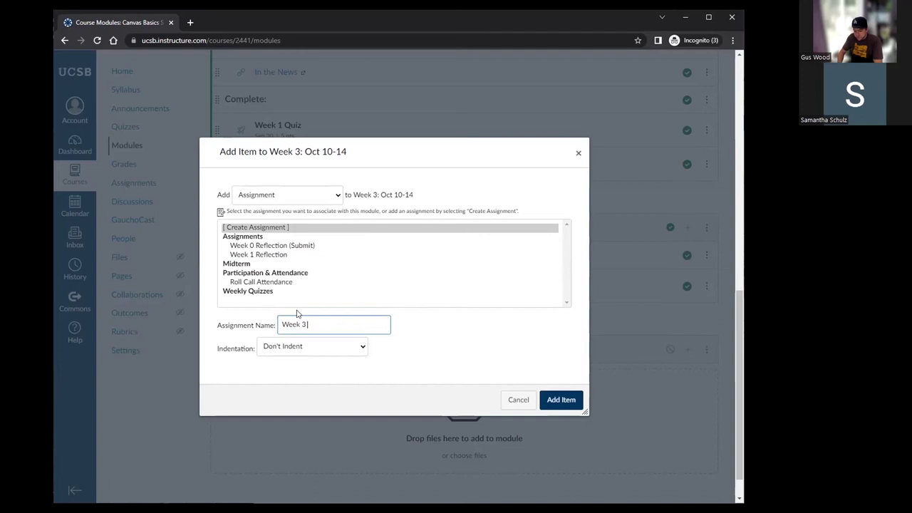
text( journal)
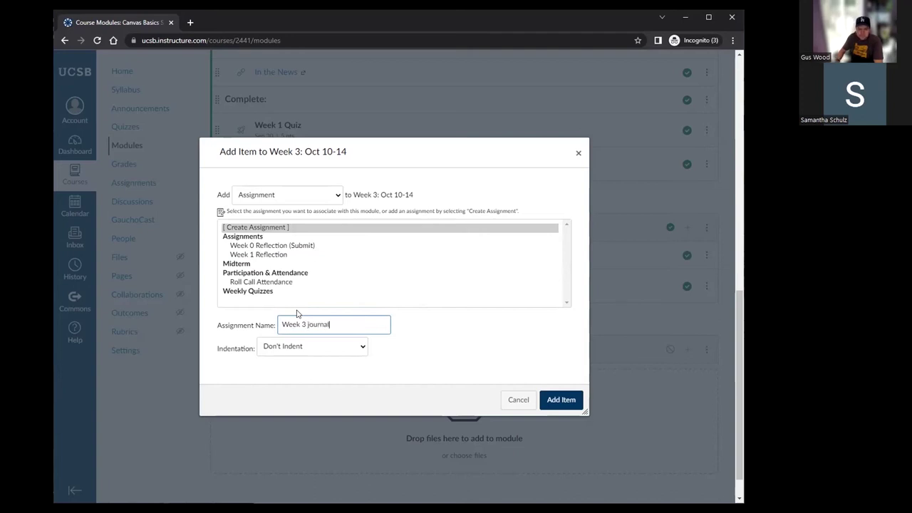
click(561, 400)
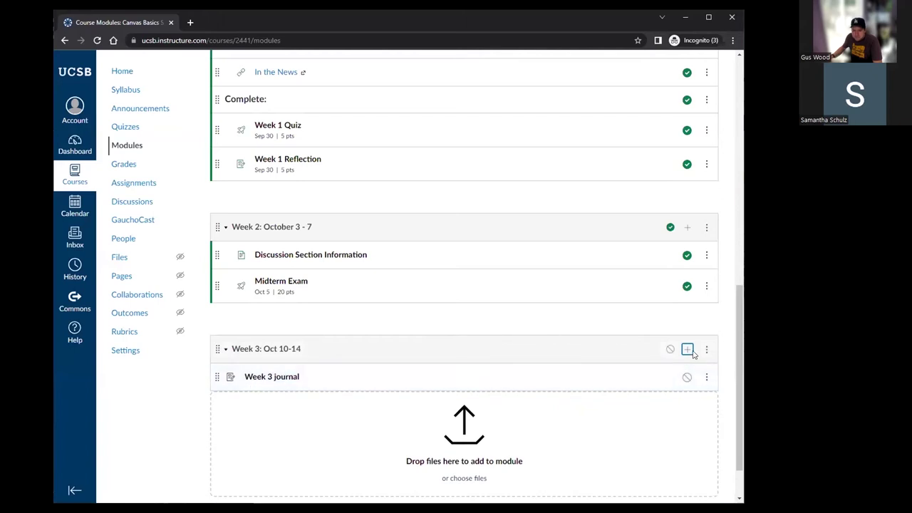
Add a new page named "Week 3 Readings" to the Week 3: Oct 10-14 module, without indentation.
click(688, 349)
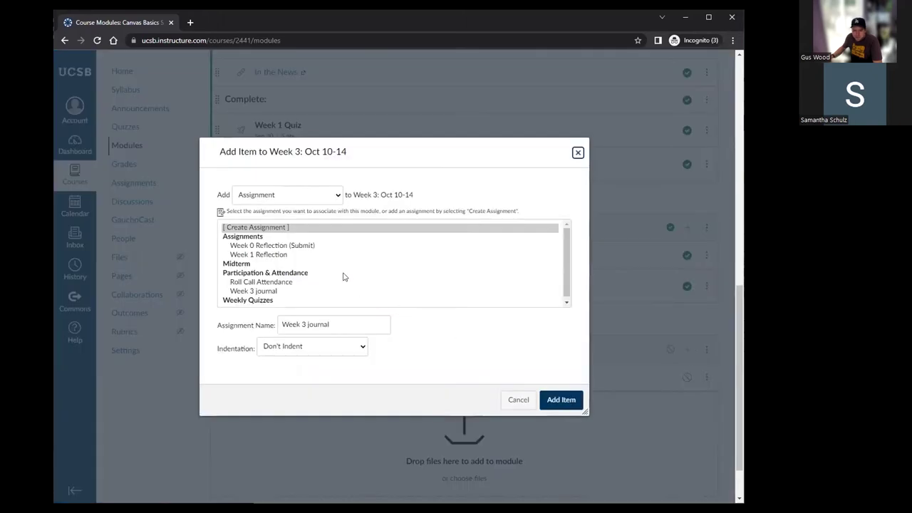
click(262, 197)
click(263, 236)
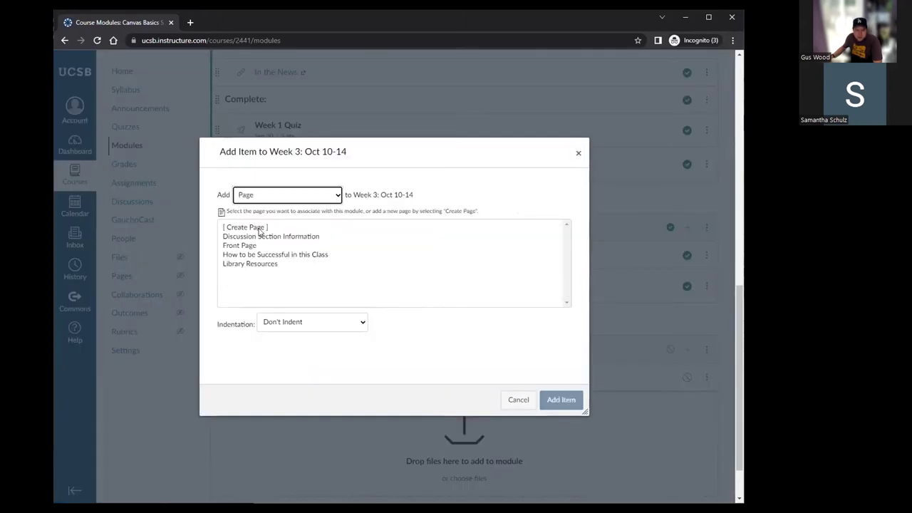
click(301, 319)
text(Week 3)
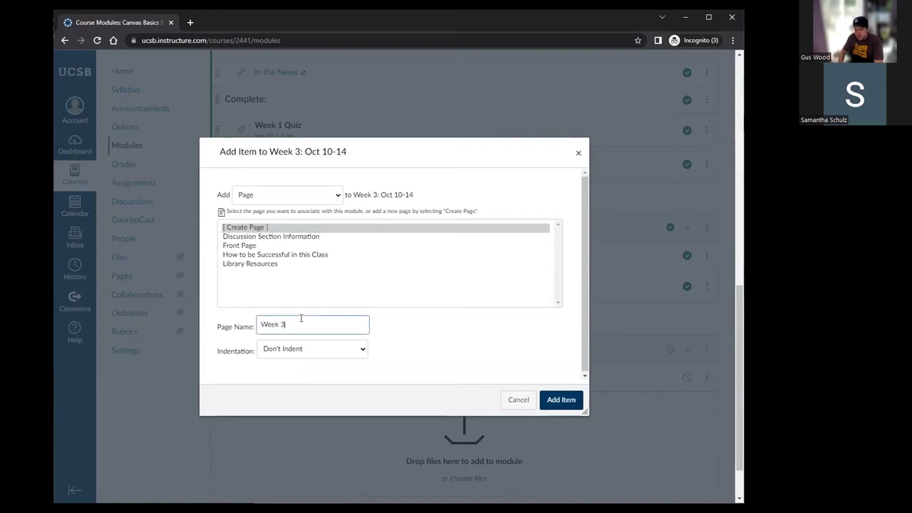
text( Reading)
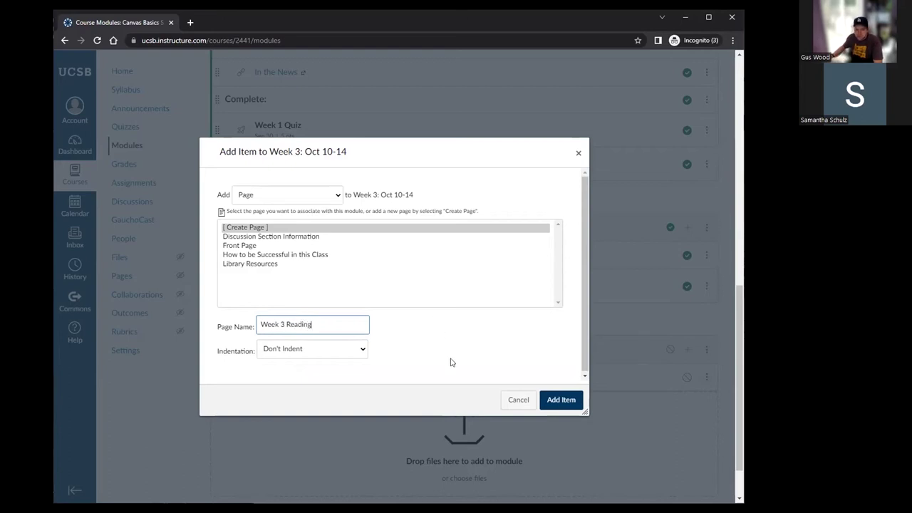
text(s)
click(562, 401)
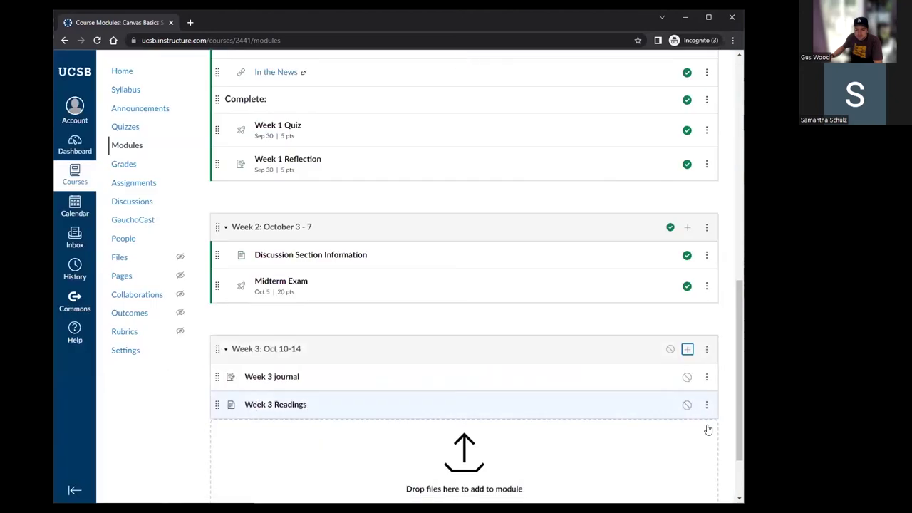
Add a new discussion topic named "Week 3 Discussion" to the Week 3: Oct 10-14 module, without indentation.
click(687, 349)
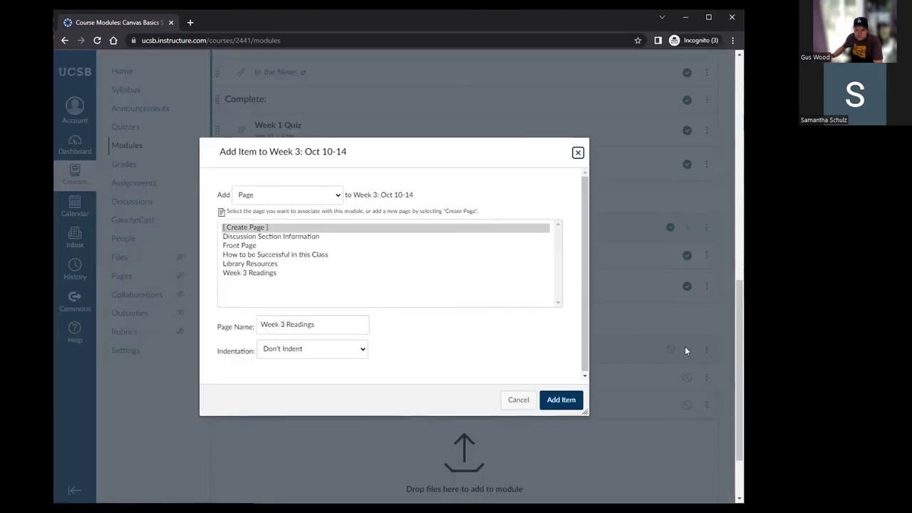
click(258, 195)
click(255, 227)
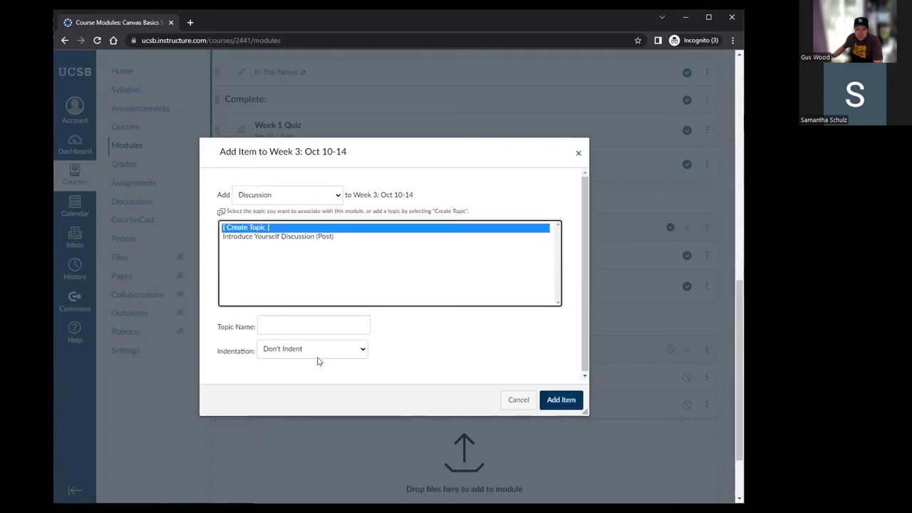
click(301, 320)
text(Week)
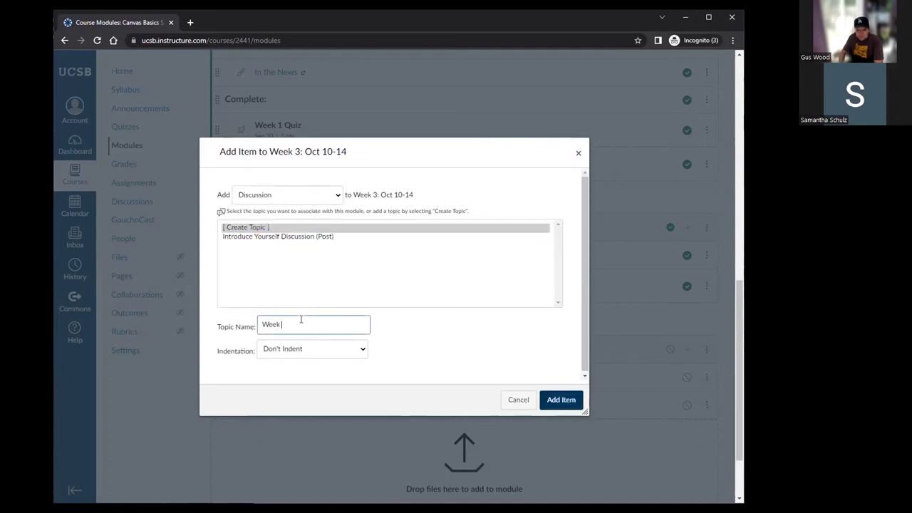
text( 3 Discussion)
click(575, 400)
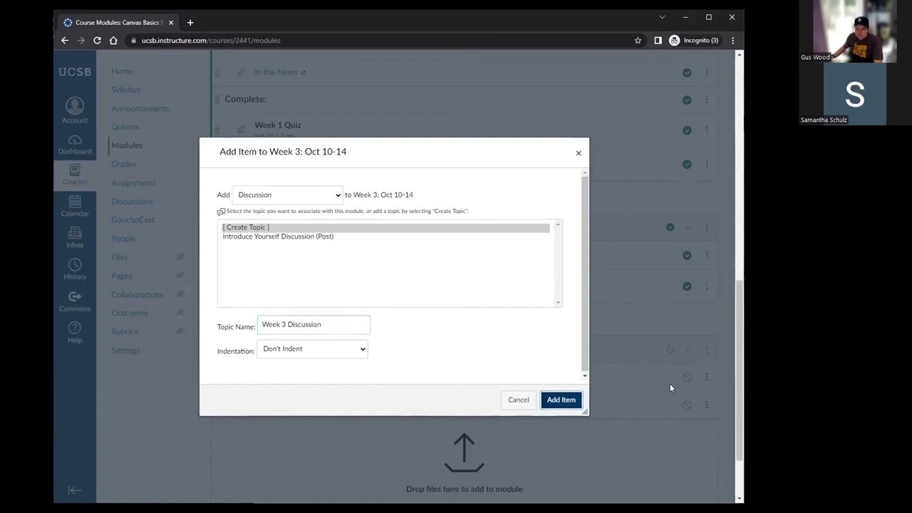
Add a text header reading "Before Class" to the Week 3: Oct 10-14 module, without indentation.
click(689, 350)
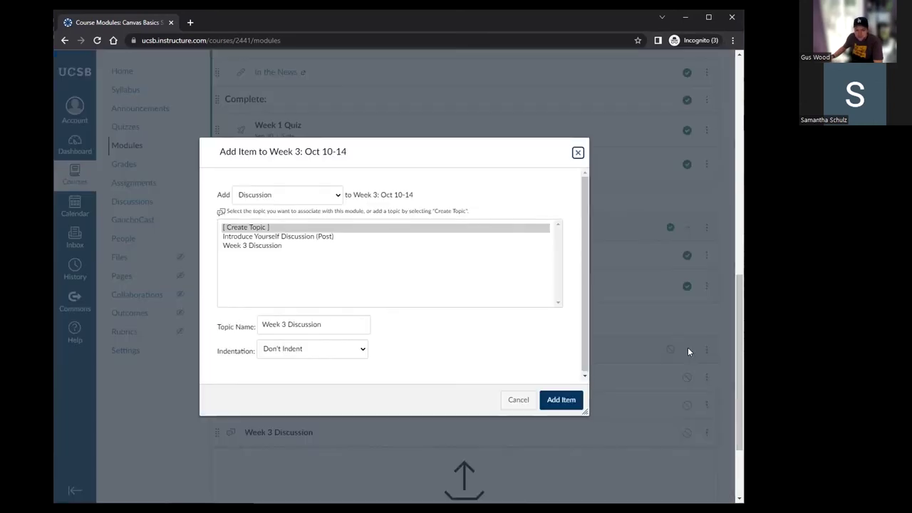
click(301, 193)
click(292, 255)
click(306, 226)
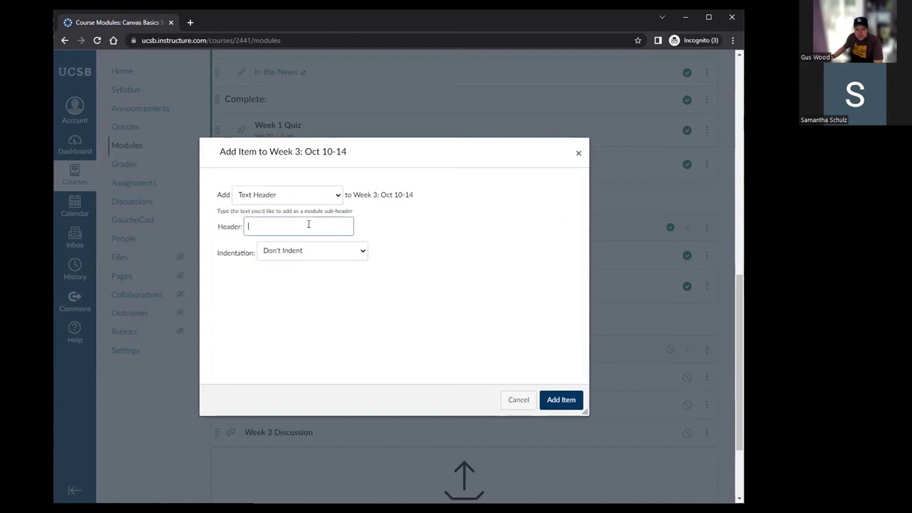
text(Before)
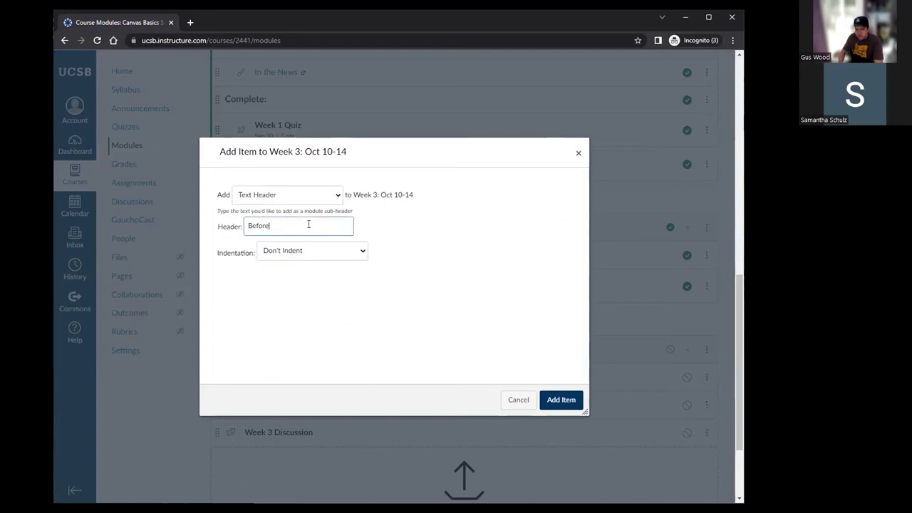
text( Class)
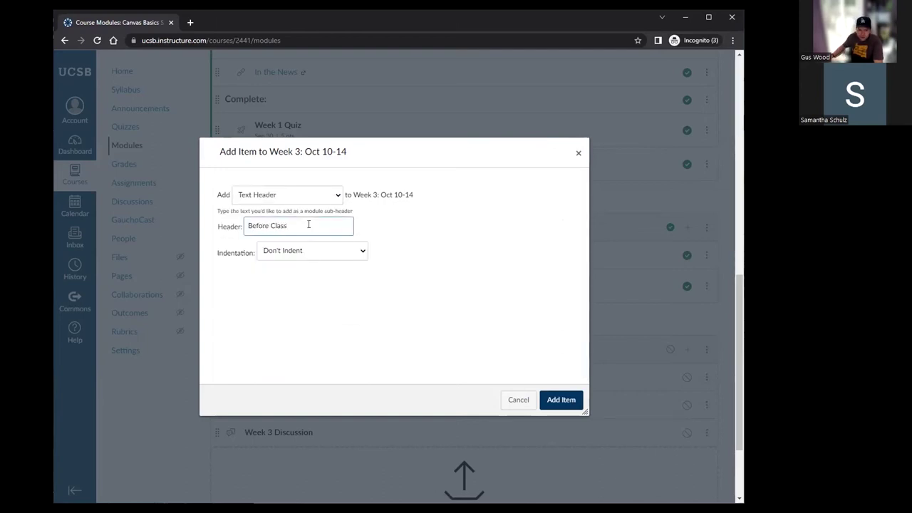
click(561, 400)
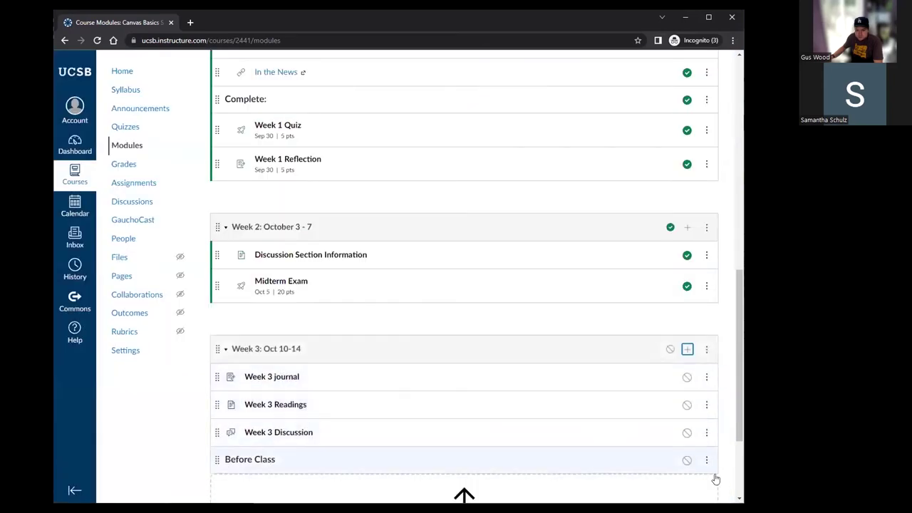
Add a second text header reading "After Class" to the Week 3: Oct 10-14 module.
click(689, 350)
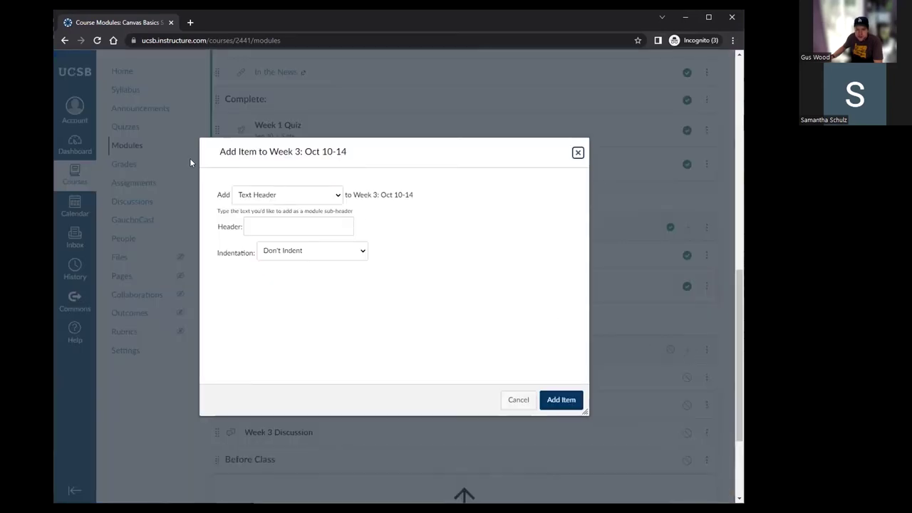
click(271, 227)
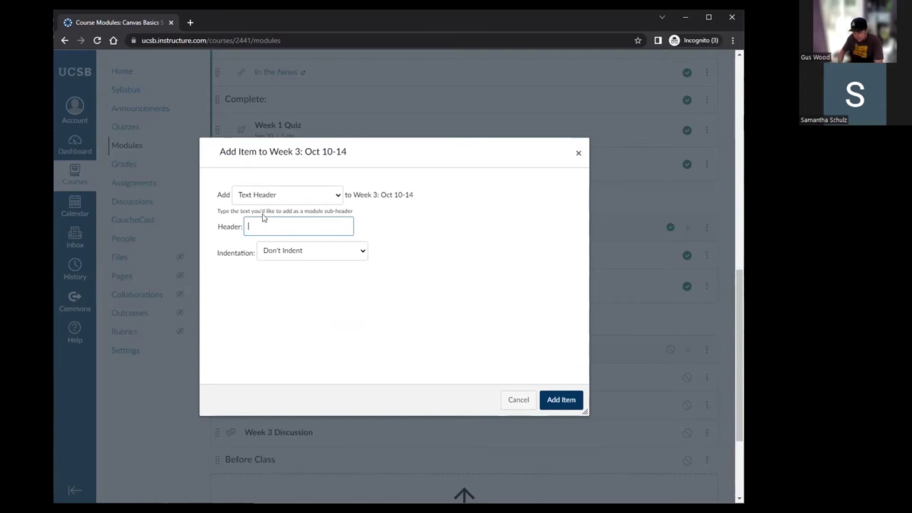
text(ss)
click(569, 401)
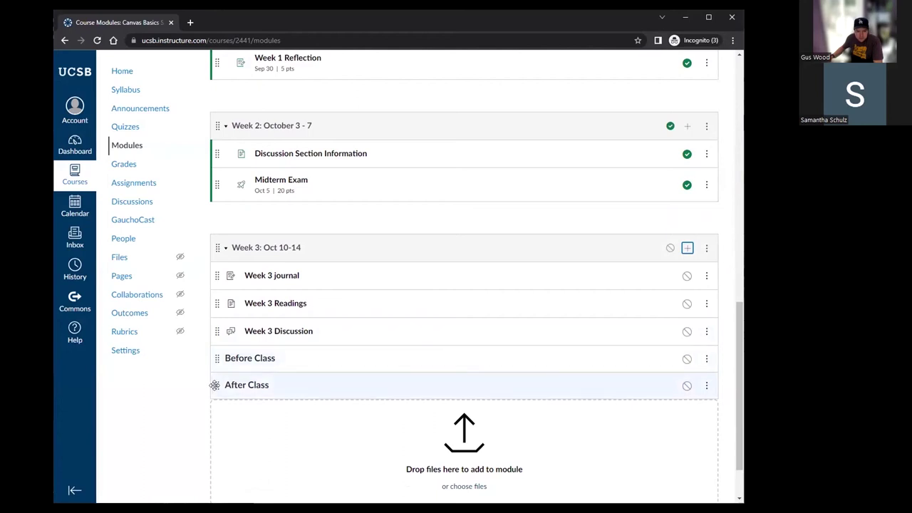
Reorder the Week 3 module as Before Class, Week 3 Readings, Week 3 journal, After Class, Week 3 Discussion.
drag(215, 359, 216, 268)
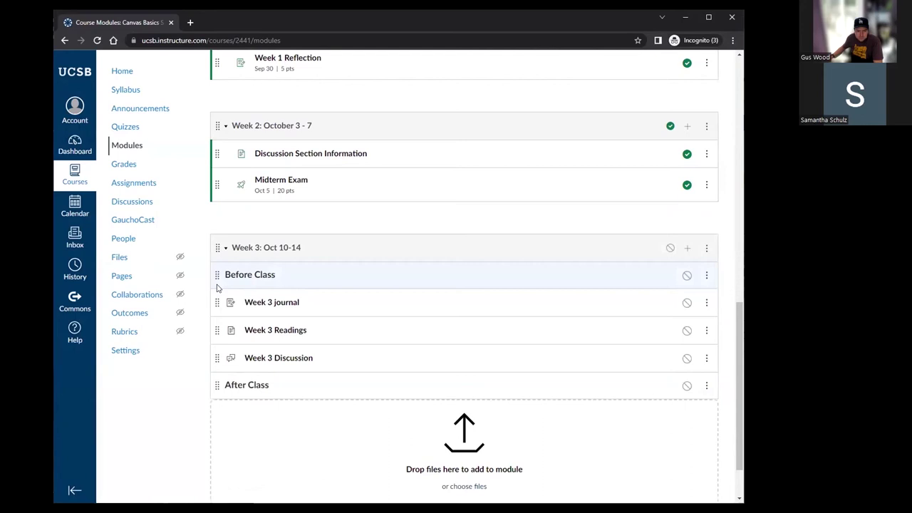
drag(212, 381, 215, 355)
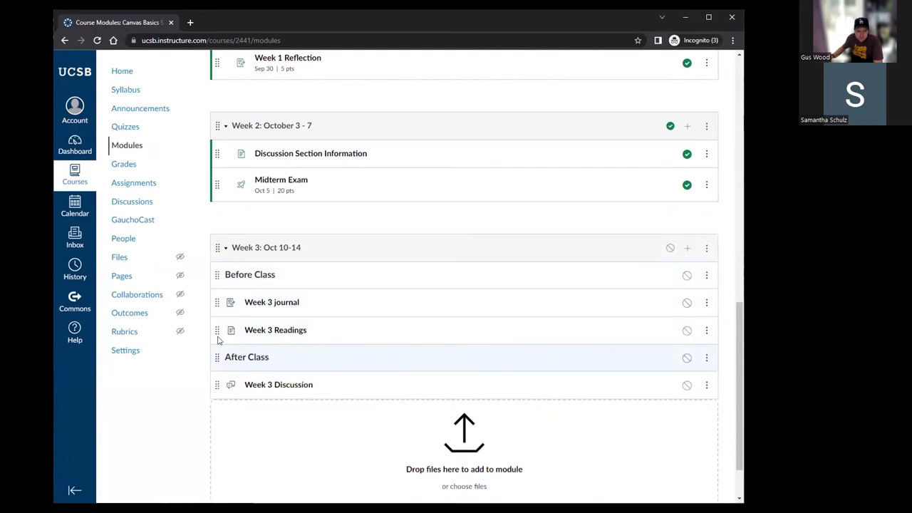
drag(216, 330, 218, 303)
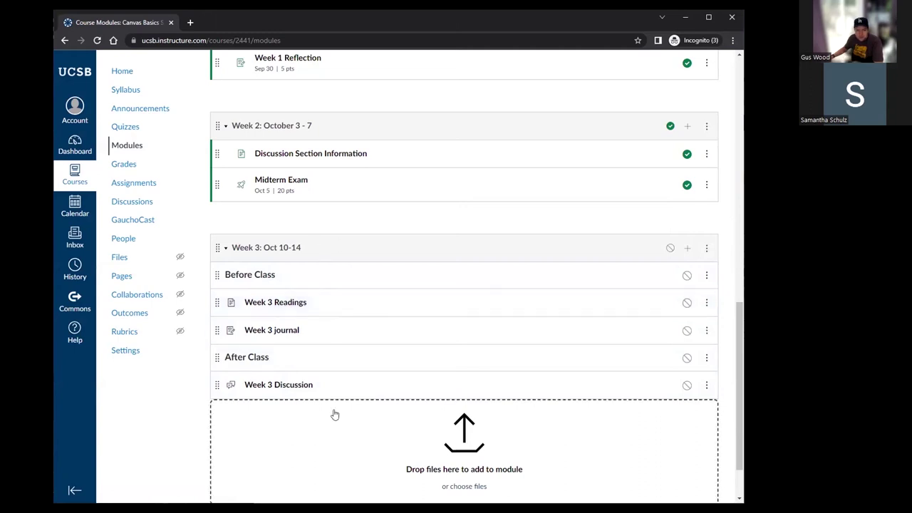
Preview the course modules in Student View down to the last module, and return to the instructor view.
scroll(364, 321, up, 10)
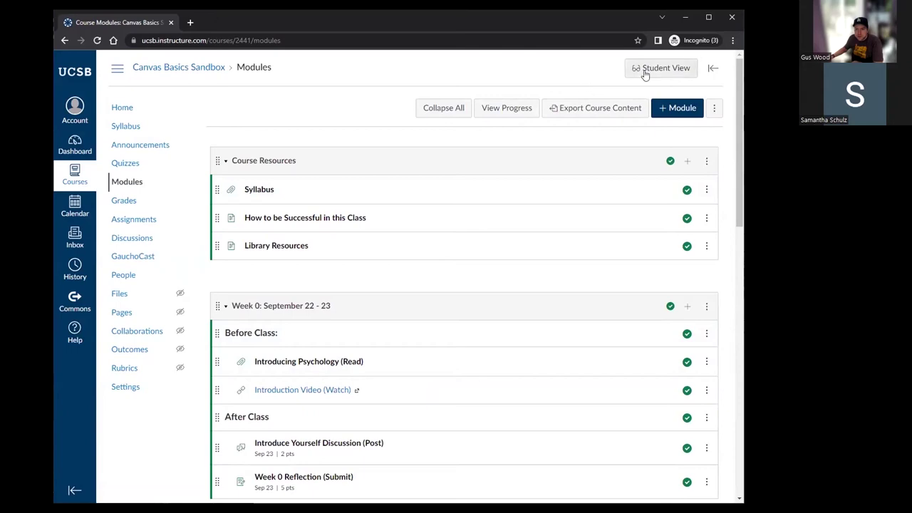
scroll(460, 159, down, 1)
scroll(459, 158, down, 10)
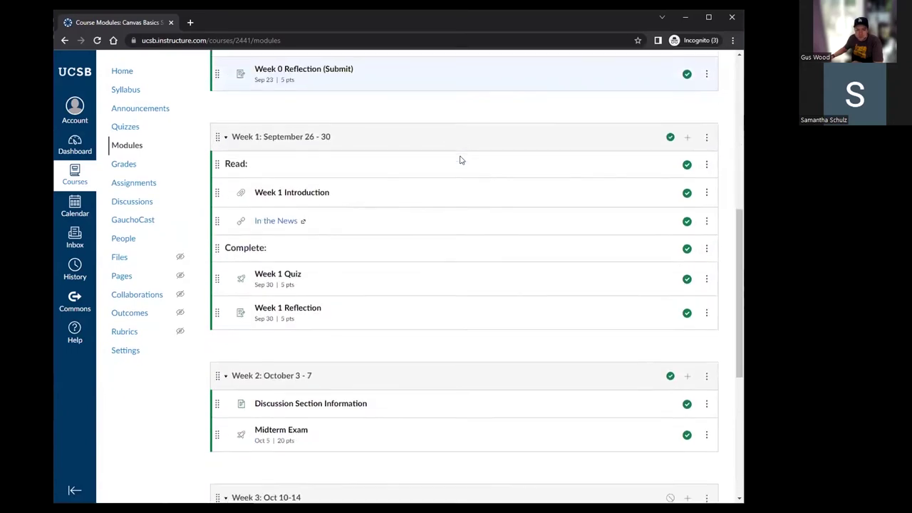
scroll(482, 163, up, 10)
click(650, 76)
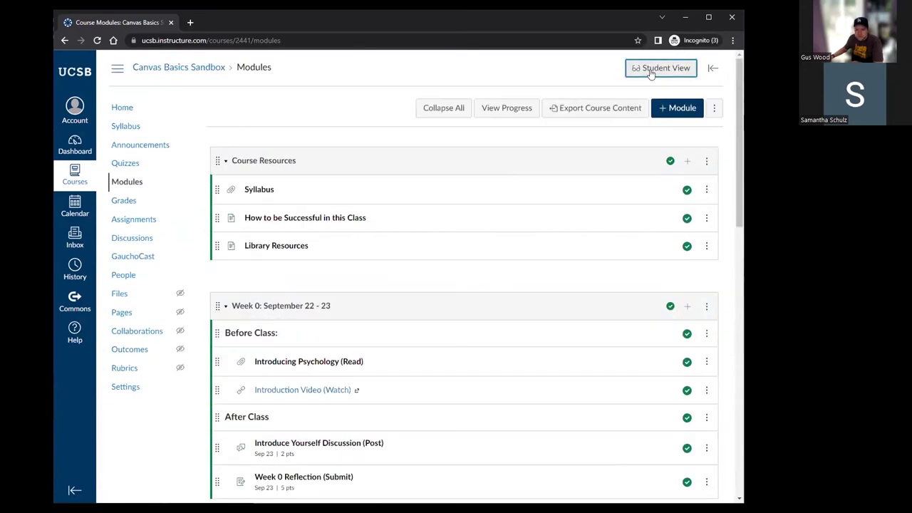
scroll(410, 147, down, 8)
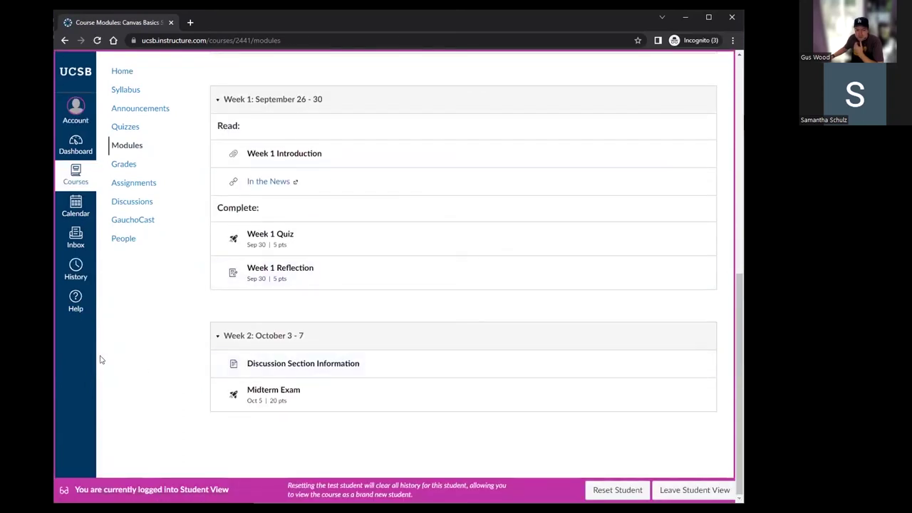
click(682, 490)
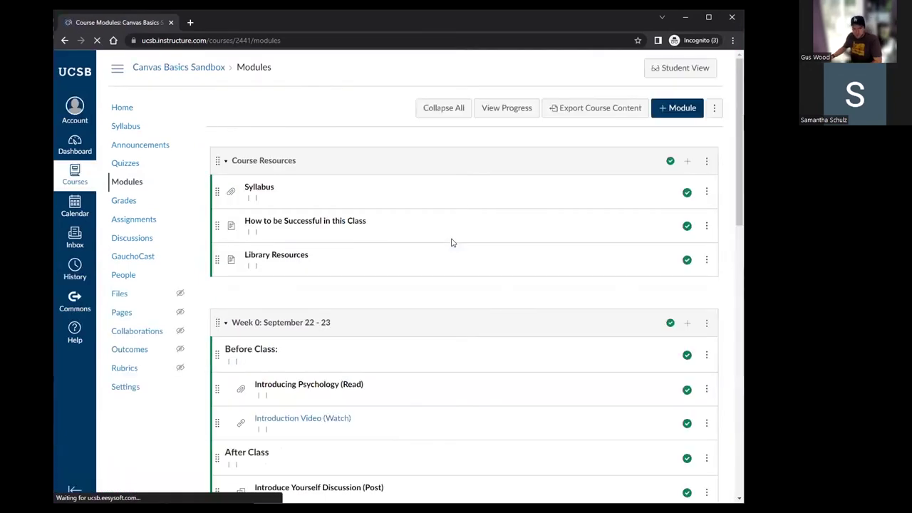
Publish the Week 3: Oct 10-14 module together with all of its items.
scroll(452, 246, down, 9)
scroll(513, 265, up, 4)
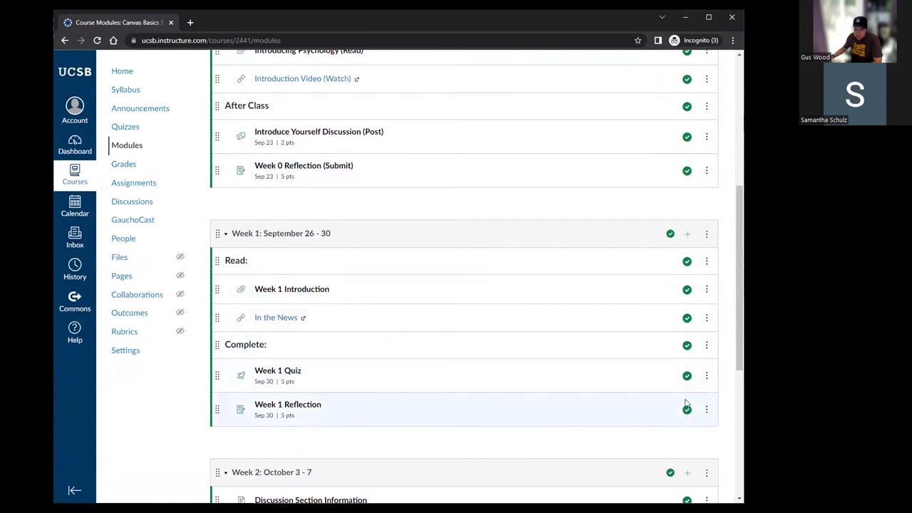
scroll(625, 387, down, 5)
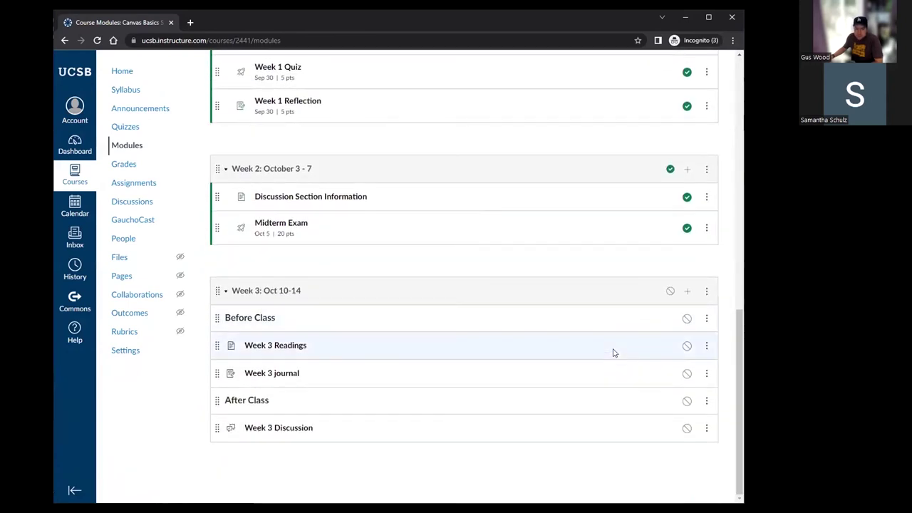
click(671, 298)
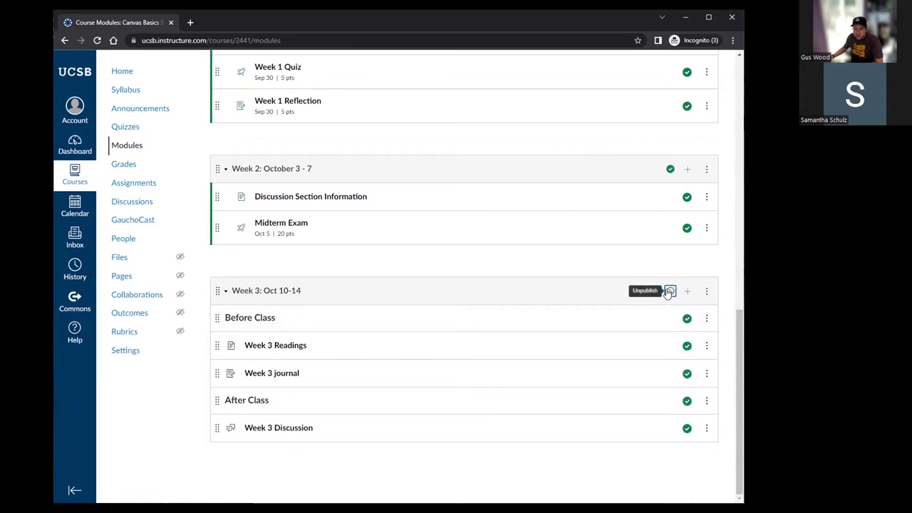
Toggle the published state of the Week 3 Discussion and Week 3 Readings items off and back on individually.
click(688, 428)
click(687, 429)
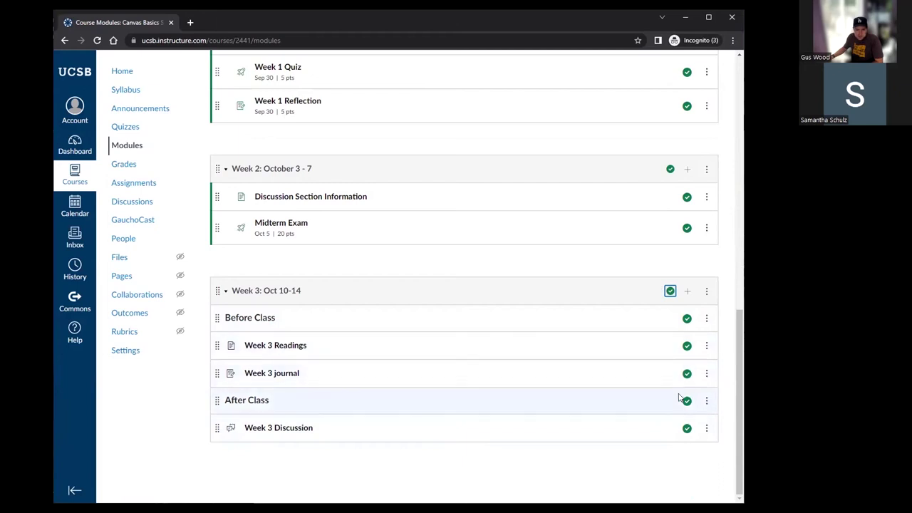
click(686, 347)
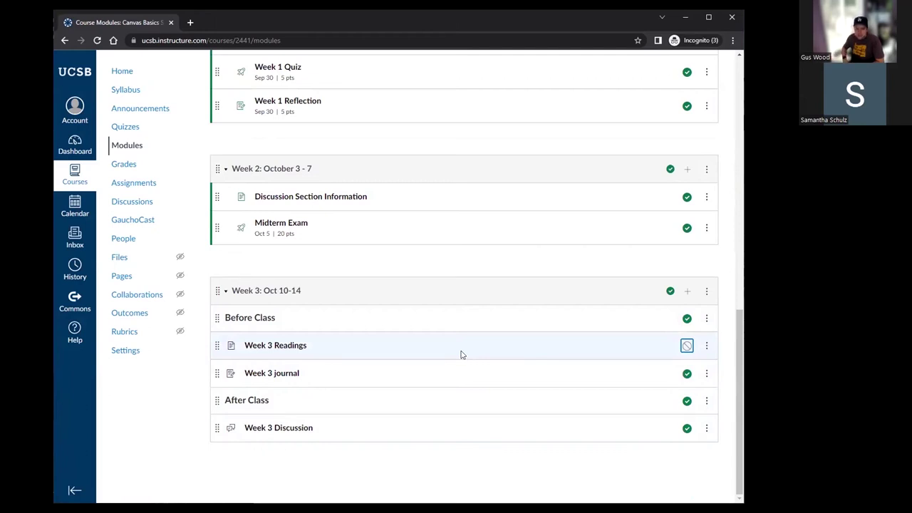
click(687, 347)
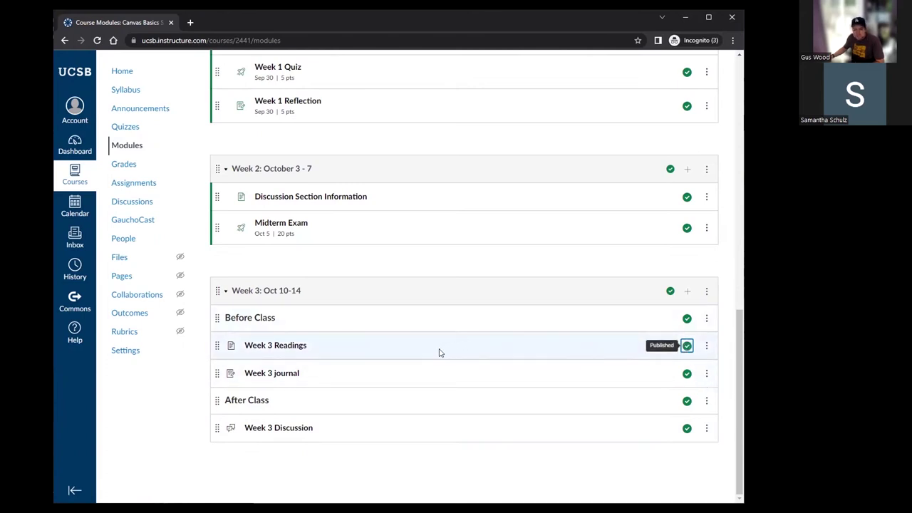
Open the Syllabus file in the Course Resources module and continue to the next module item.
scroll(440, 353, up, 2)
scroll(440, 353, down, 2)
scroll(492, 321, up, 2)
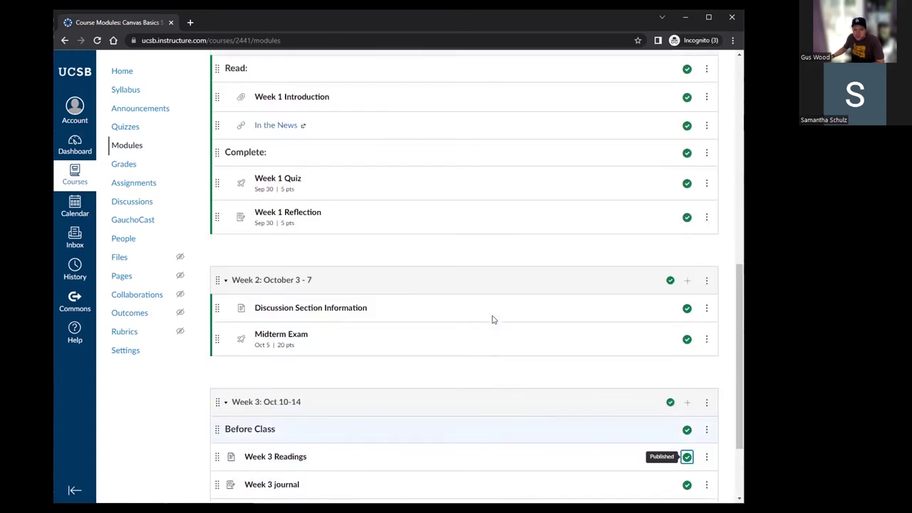
scroll(492, 320, up, 10)
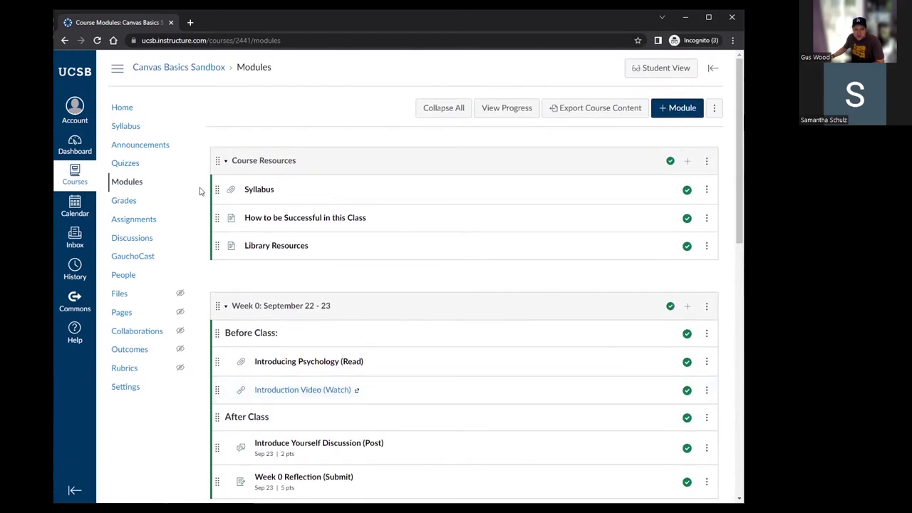
click(266, 191)
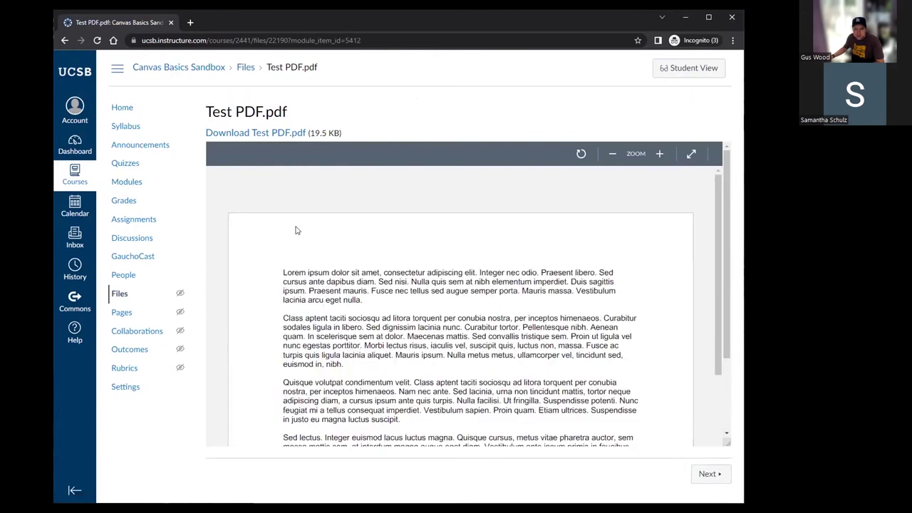
click(706, 478)
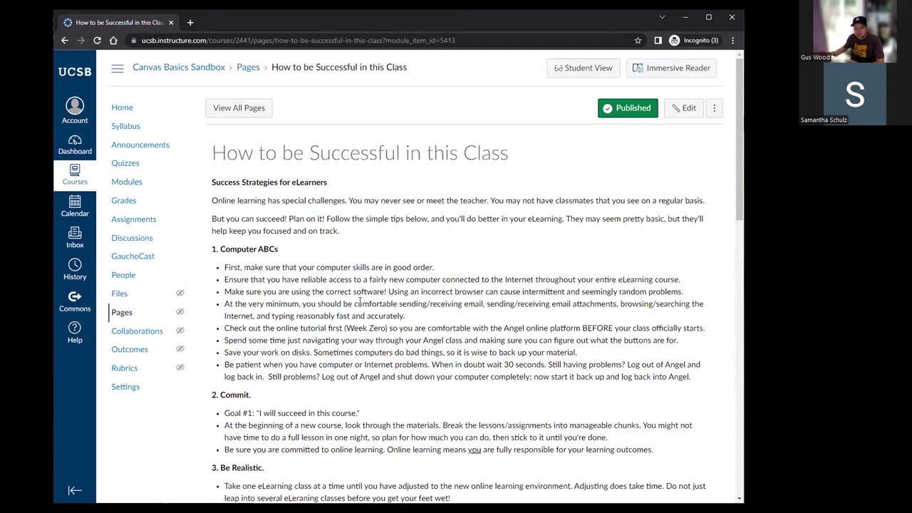
Read through the "How to be Successful in this Class" page, including its links to the neighbouring module items.
scroll(360, 302, down, 2)
scroll(333, 295, down, 8)
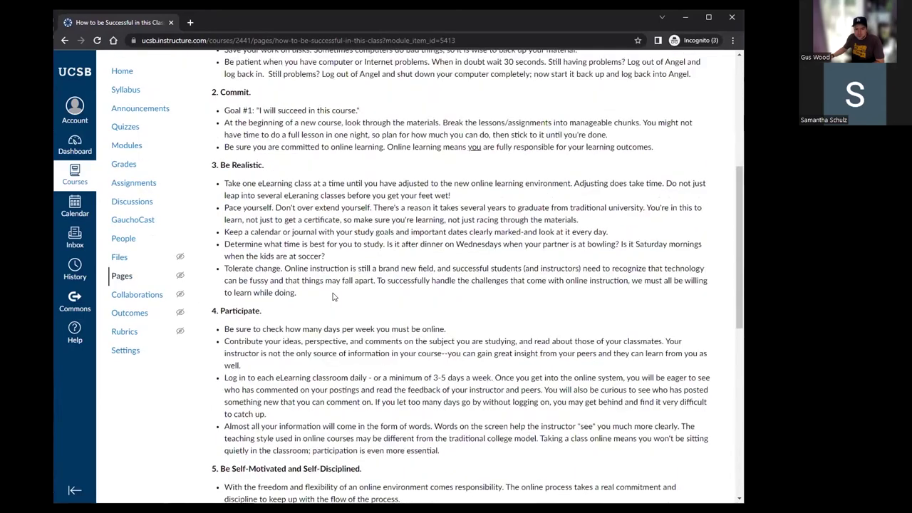
scroll(333, 295, up, 10)
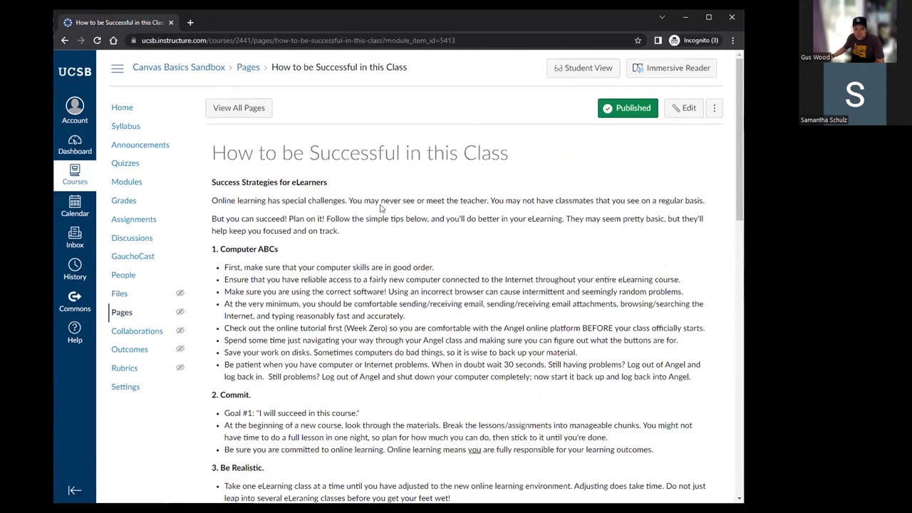
scroll(378, 186, down, 7)
scroll(390, 265, down, 5)
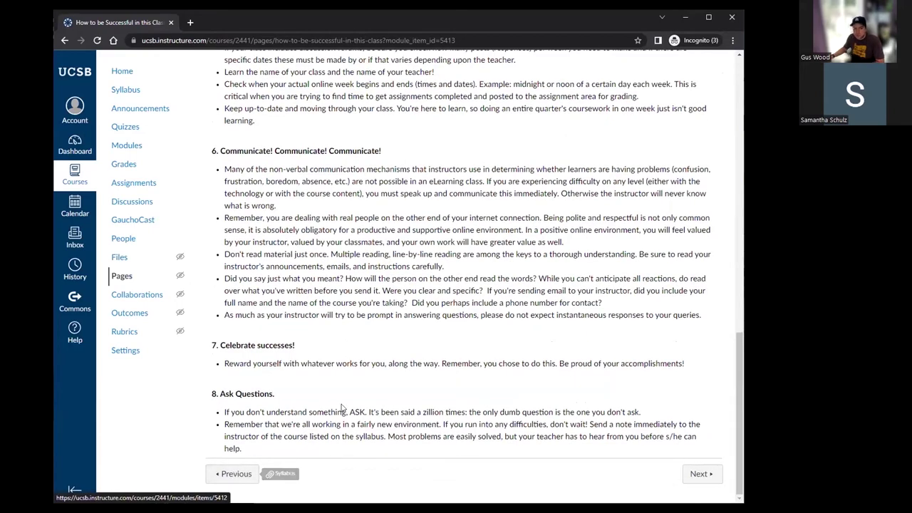
scroll(344, 408, up, 12)
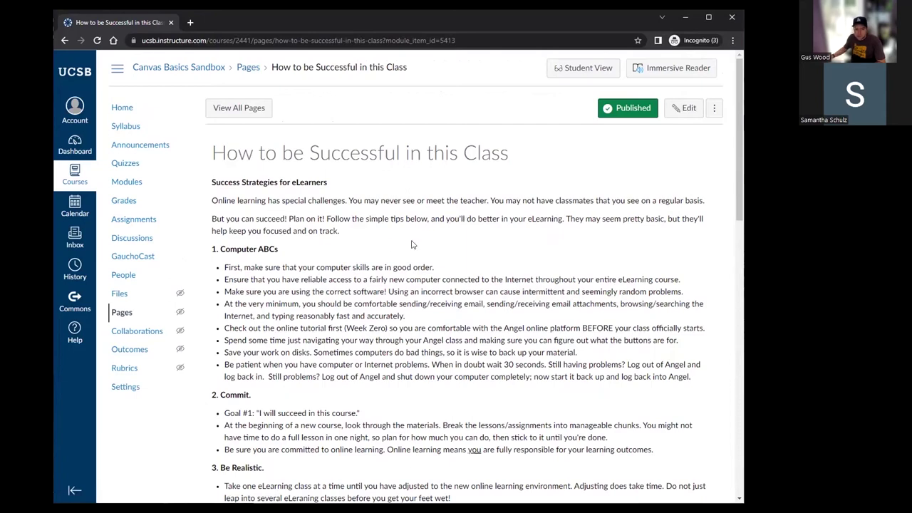
scroll(379, 235, down, 1)
scroll(378, 235, down, 2)
scroll(368, 235, down, 3)
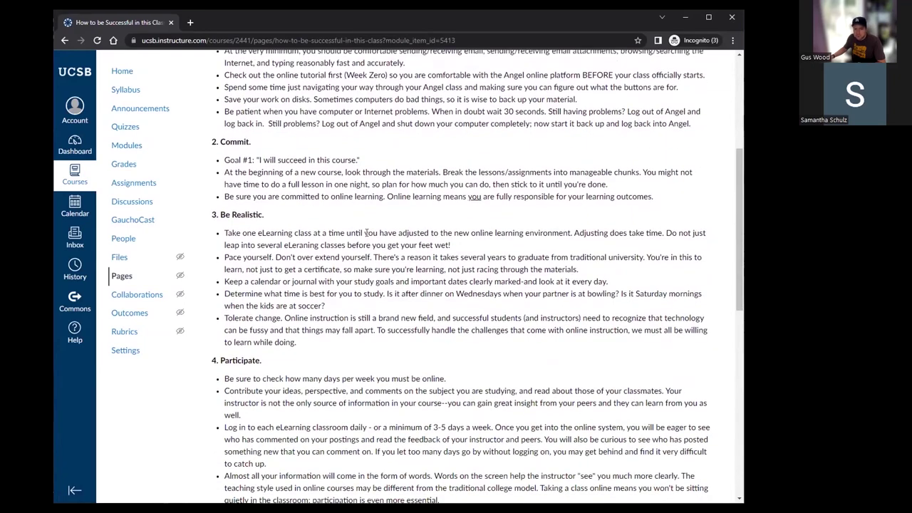
scroll(367, 232, down, 4)
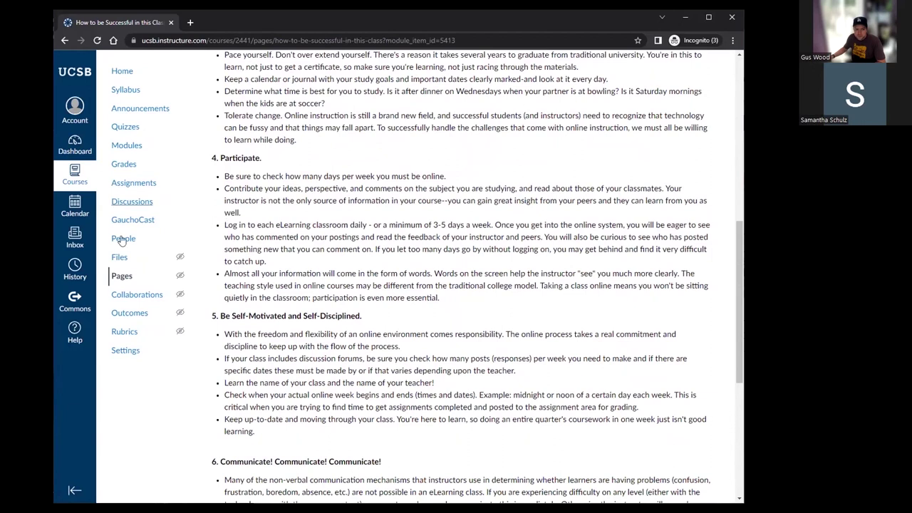
Open the course's Front Page in the page editor to view its options, and return to Modules without saving.
click(118, 276)
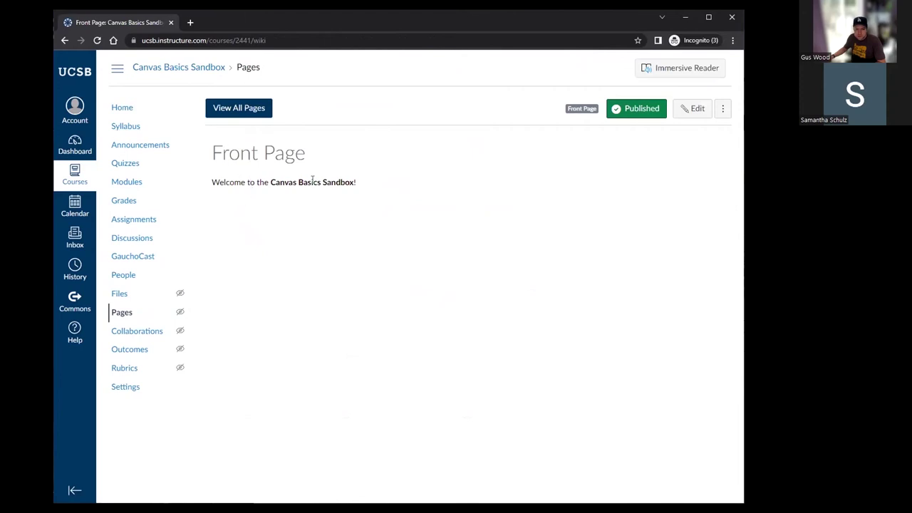
click(691, 116)
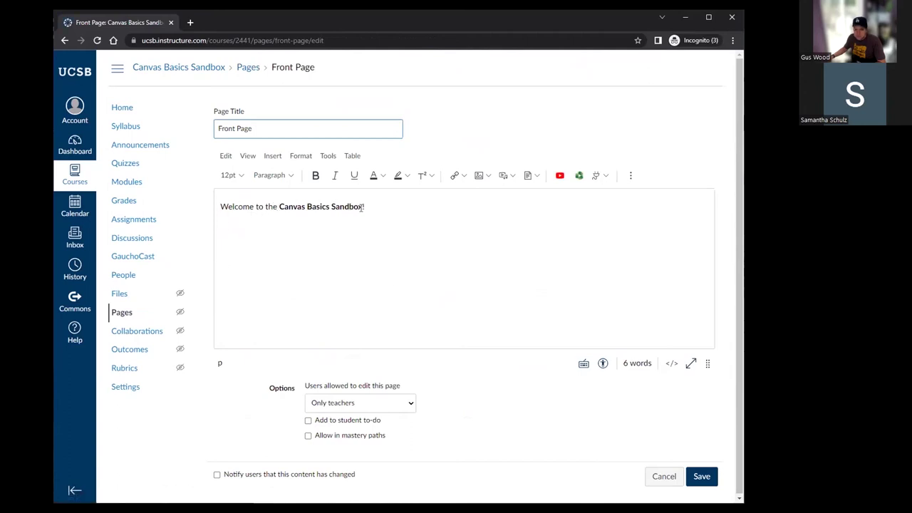
click(368, 260)
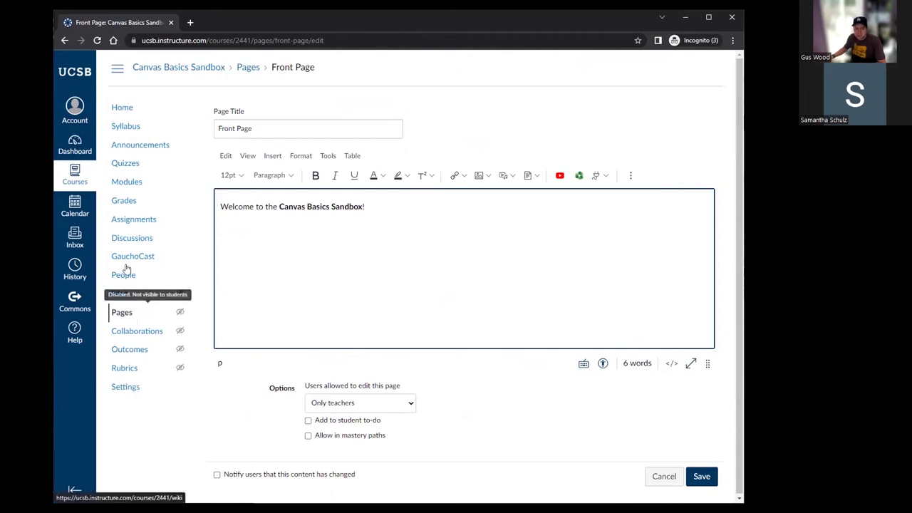
click(126, 181)
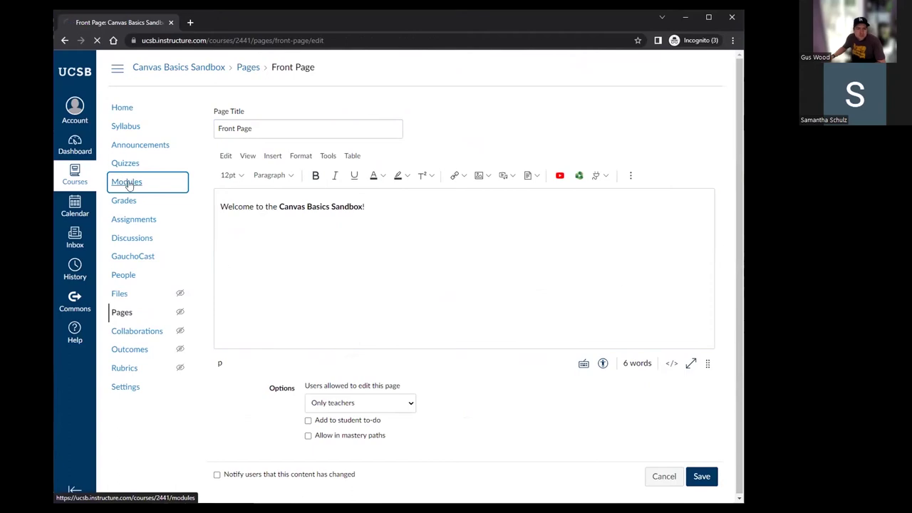
Look through the modules of the Canvas Basics Sandbox course.
scroll(407, 233, down, 1)
scroll(422, 234, down, 8)
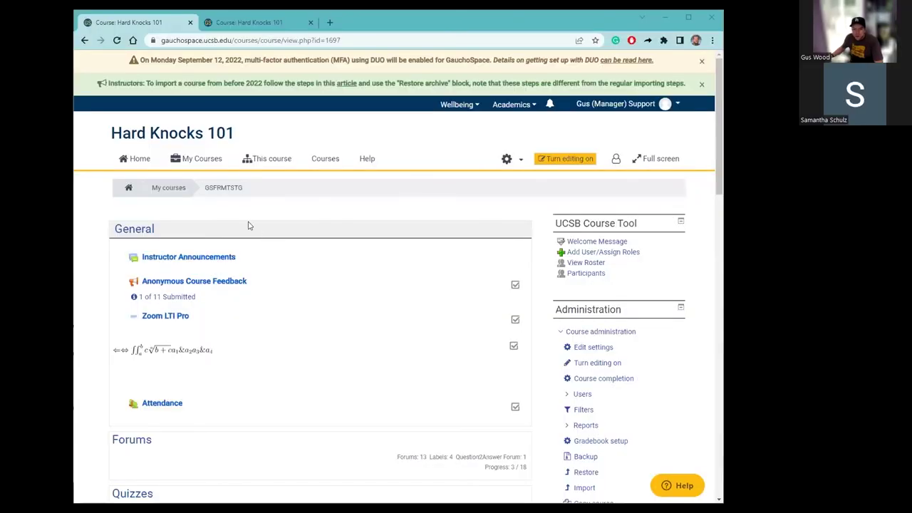
Switch to the Hard Knocks 101 course in GauchoSpace, turn editing on and look through its sections.
scroll(251, 228, down, 1)
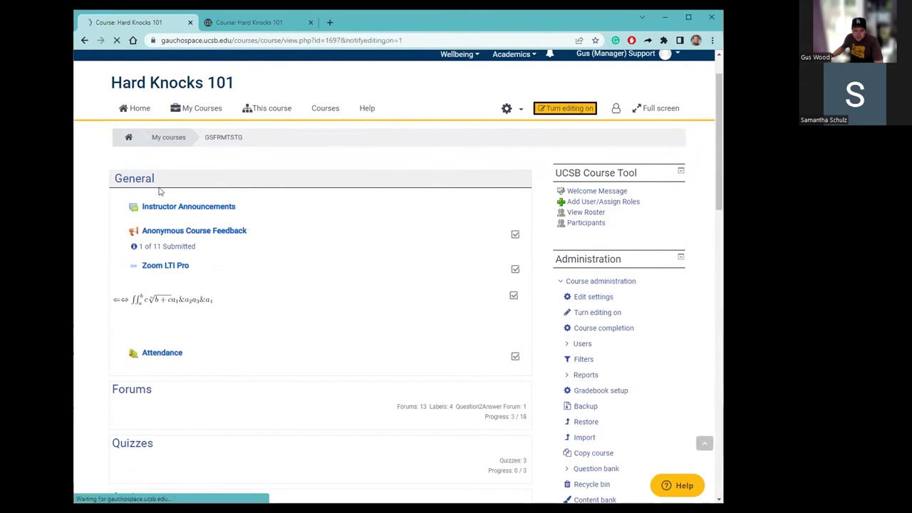
scroll(151, 254, down, 4)
scroll(151, 254, down, 15)
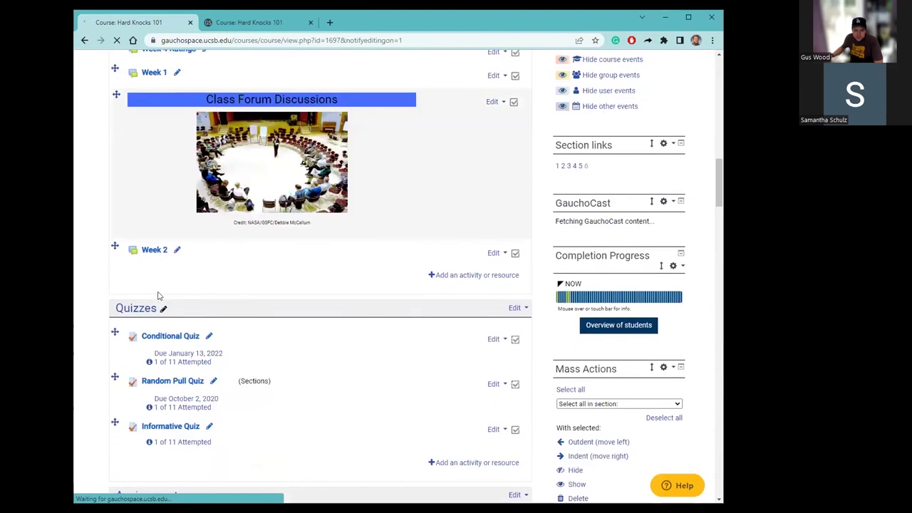
scroll(463, 285, down, 4)
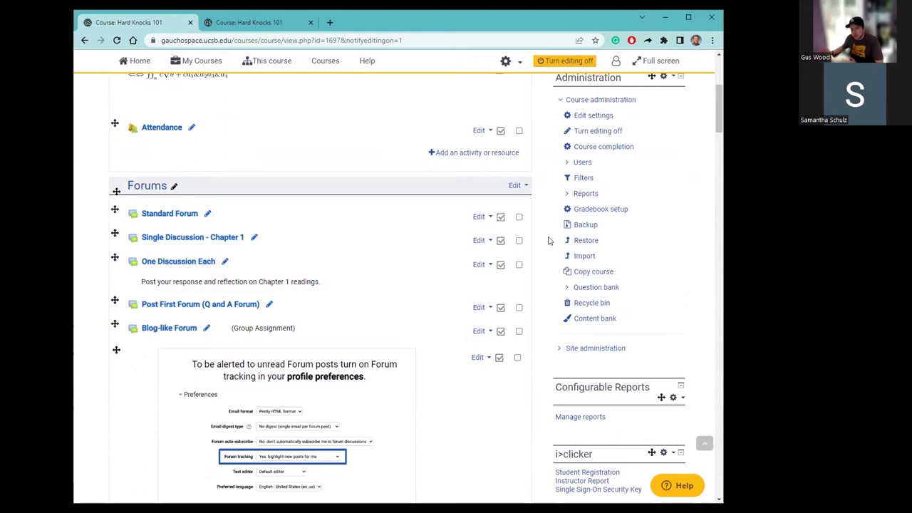
Start a backup of the Hard Knocks 101 course with the default backup settings and continue to the schema settings.
scroll(547, 261, up, 2)
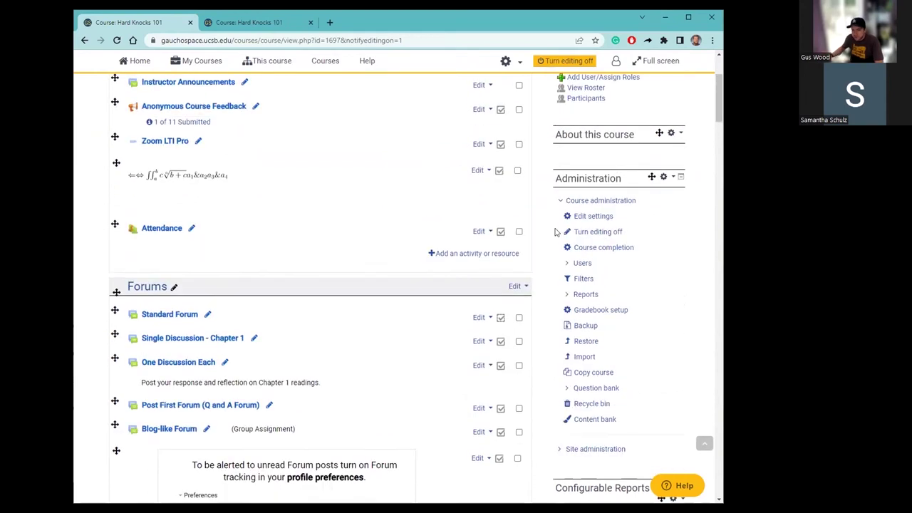
click(584, 327)
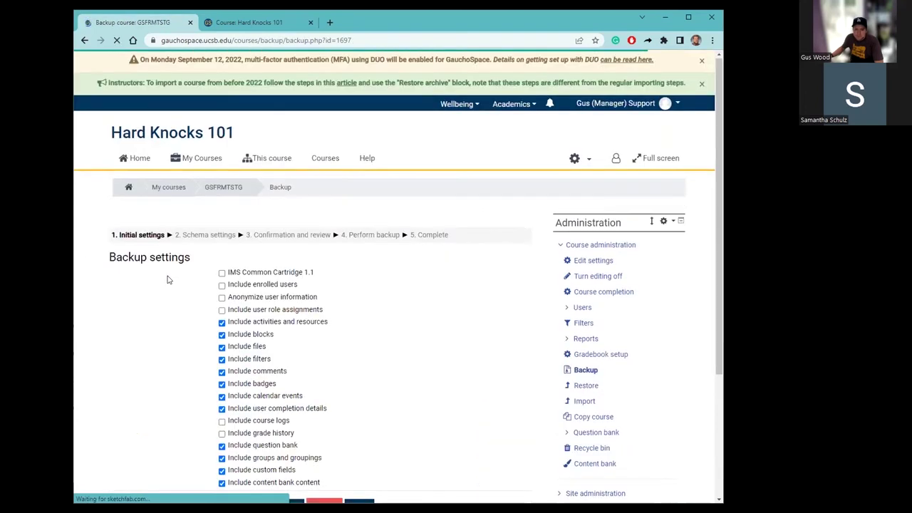
scroll(166, 279, down, 2)
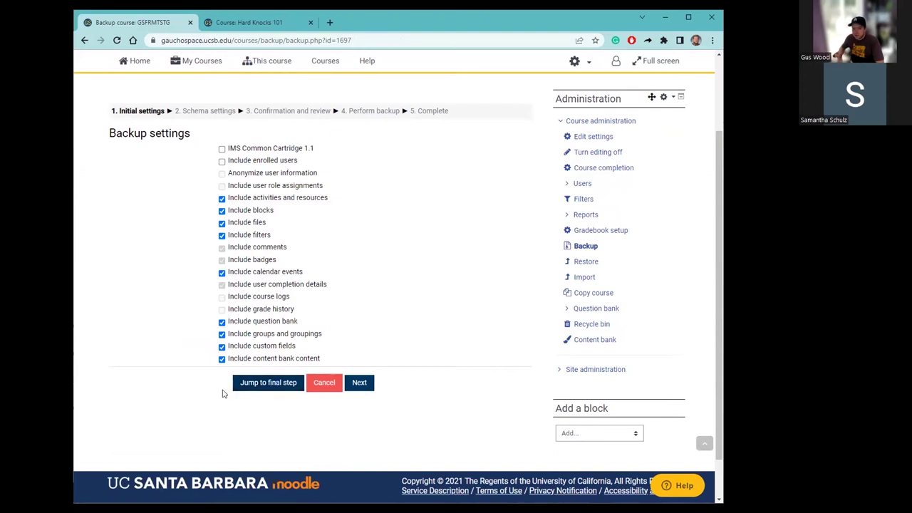
click(360, 383)
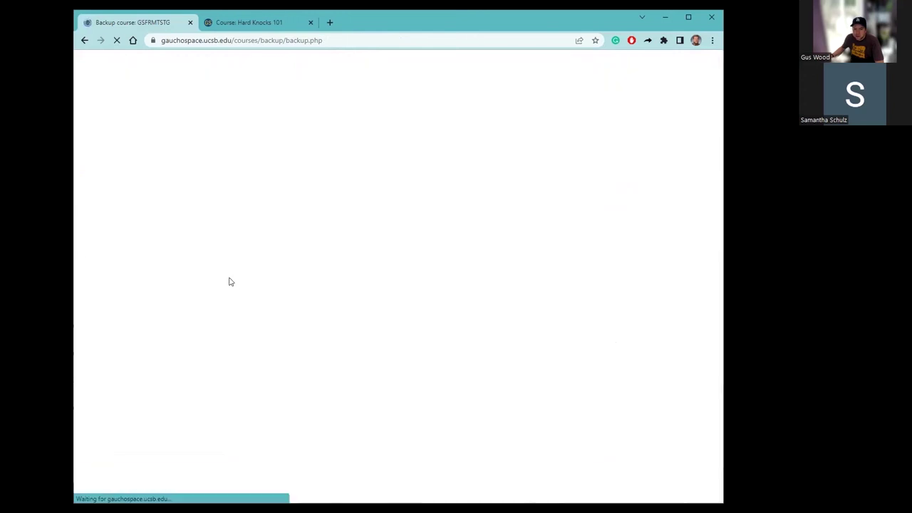
Include all course content in the backup except Zoom LTI Pro and Single Discussion - Chapter 1.
scroll(222, 276, down, 3)
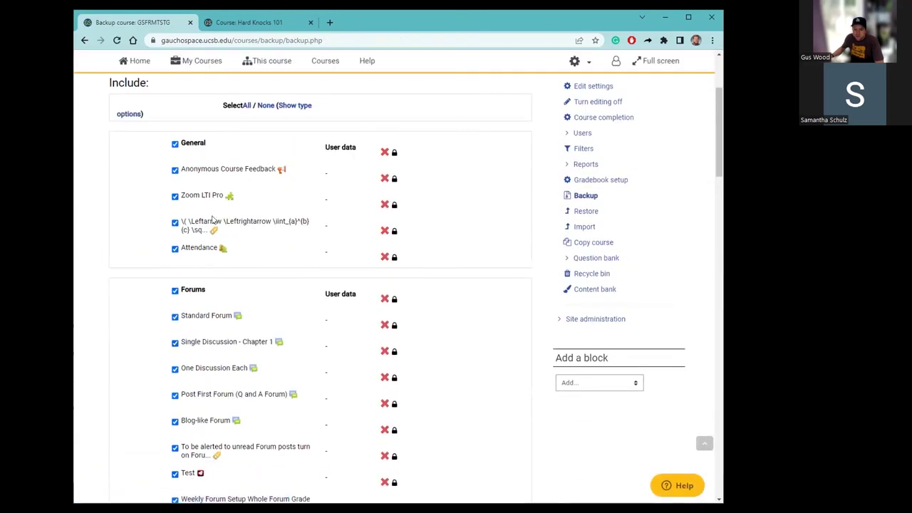
click(265, 107)
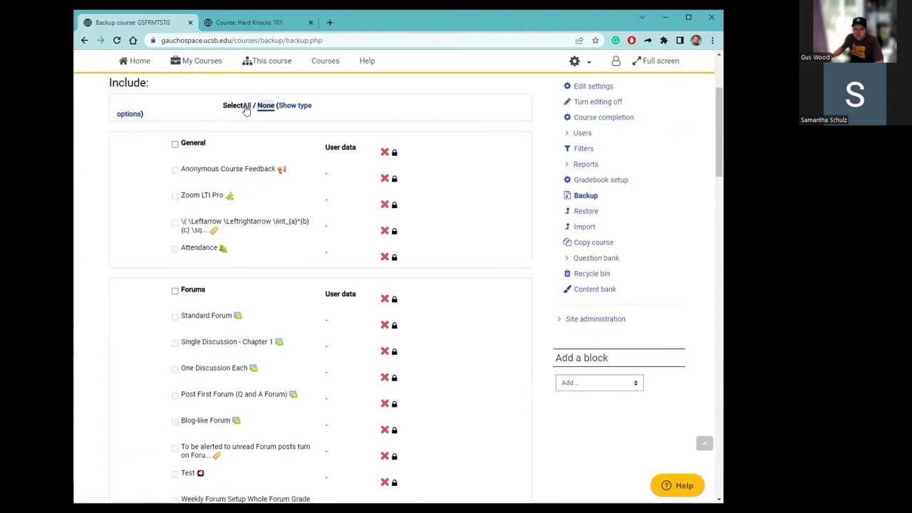
click(244, 108)
click(175, 196)
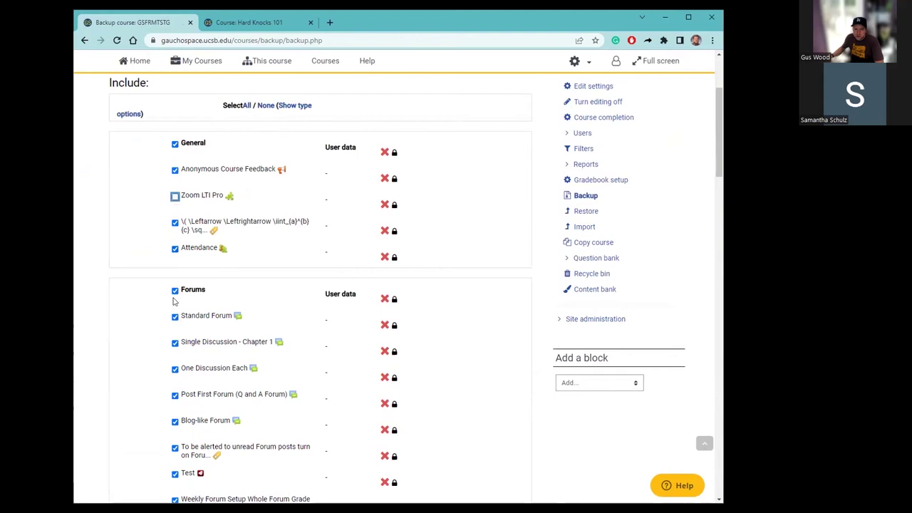
click(175, 343)
scroll(221, 116, up, 1)
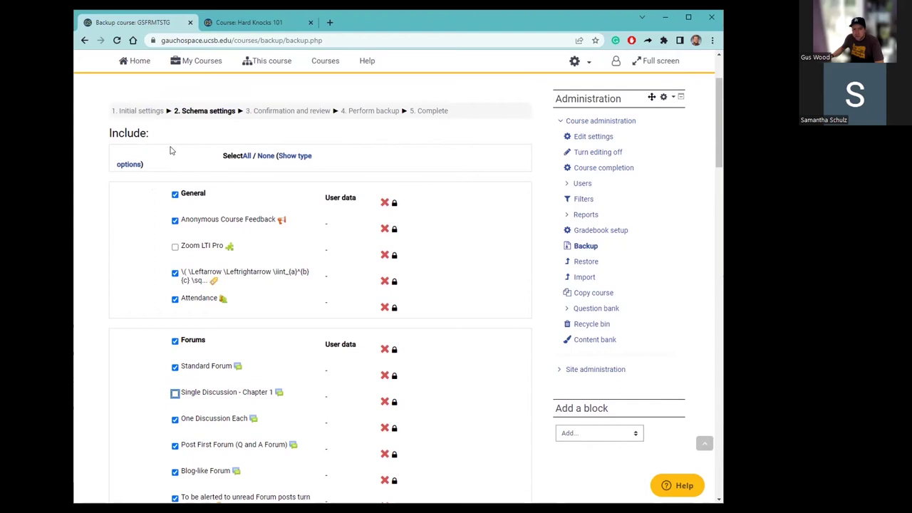
Download the existing .mbz file from the course backup area on the second Hard Knocks 101 page.
click(251, 22)
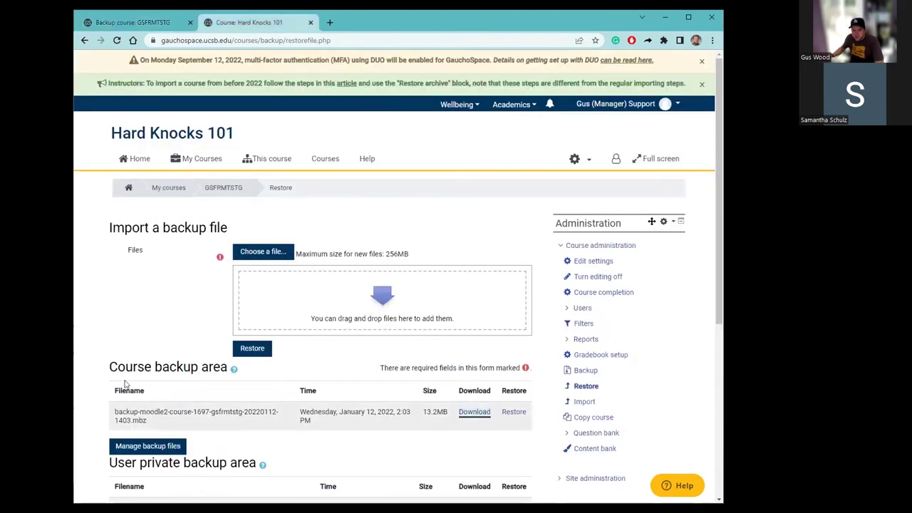
click(477, 415)
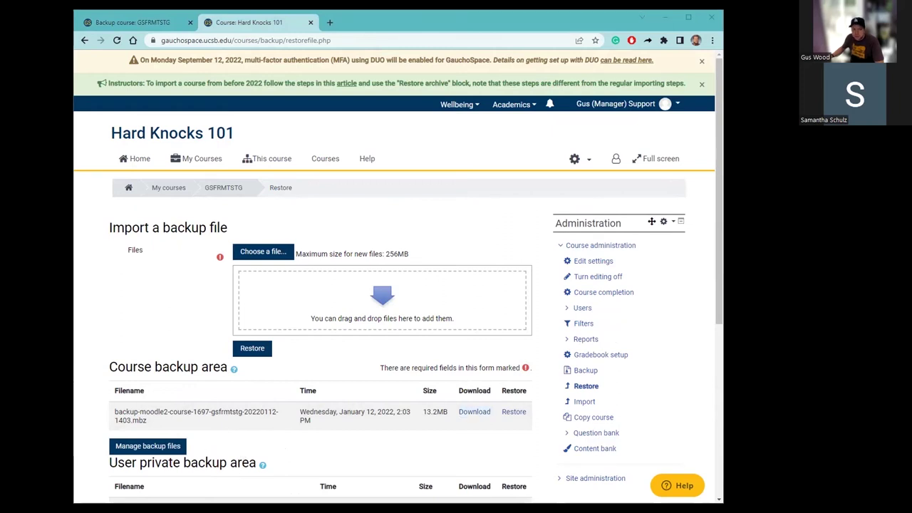
Switch to the Canvas Basics Sandbox and start importing existing content with the content type Moodle 1.9/2.x.
key(alt+Tab)
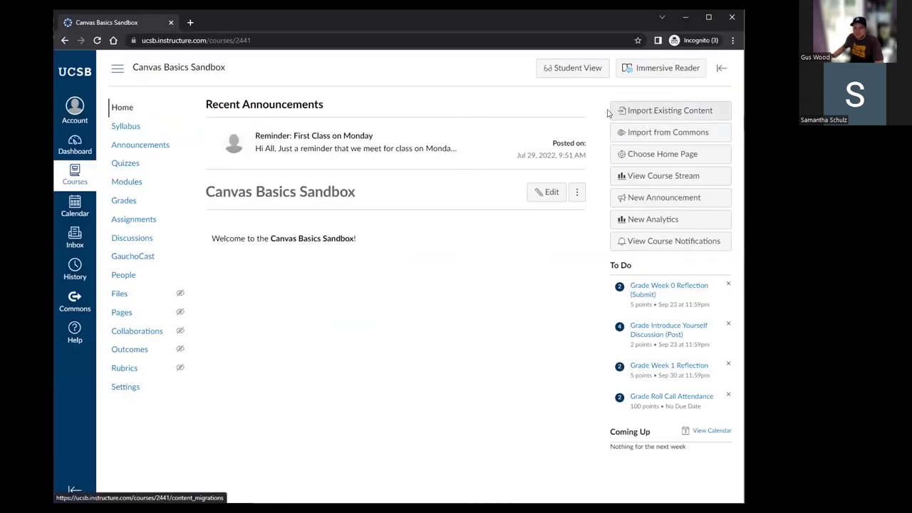
click(639, 115)
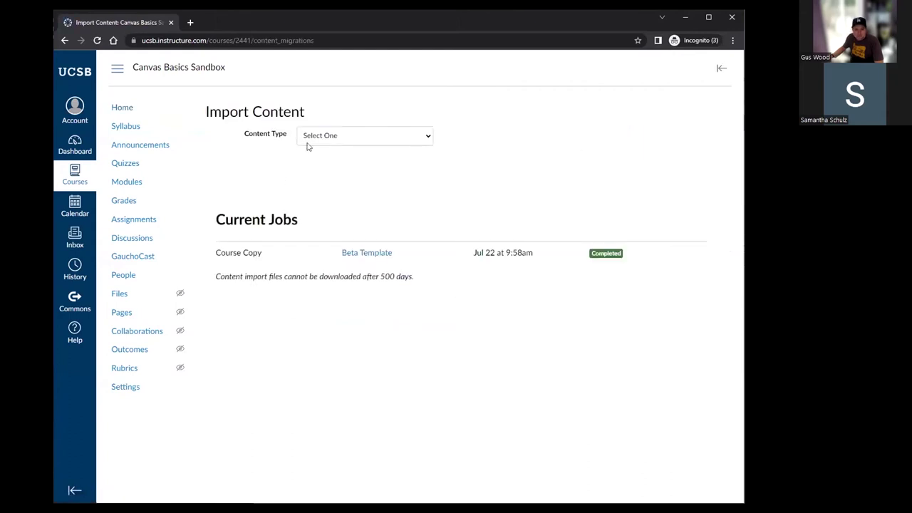
click(330, 137)
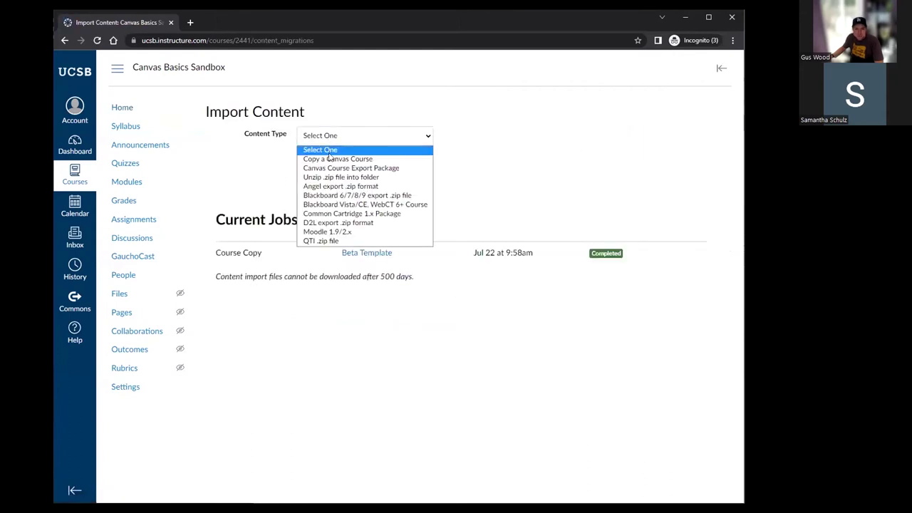
click(340, 233)
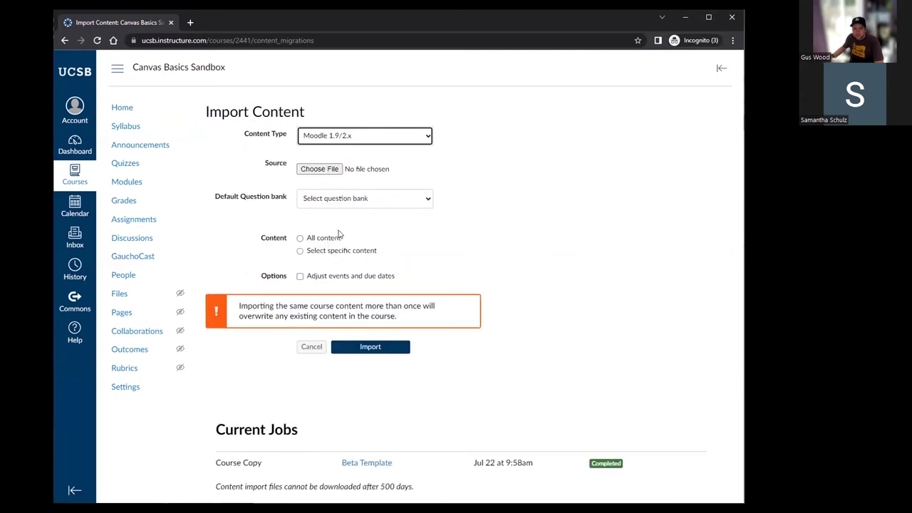
Set the import's default question bank to create a new question bank and choose to import all content.
click(301, 171)
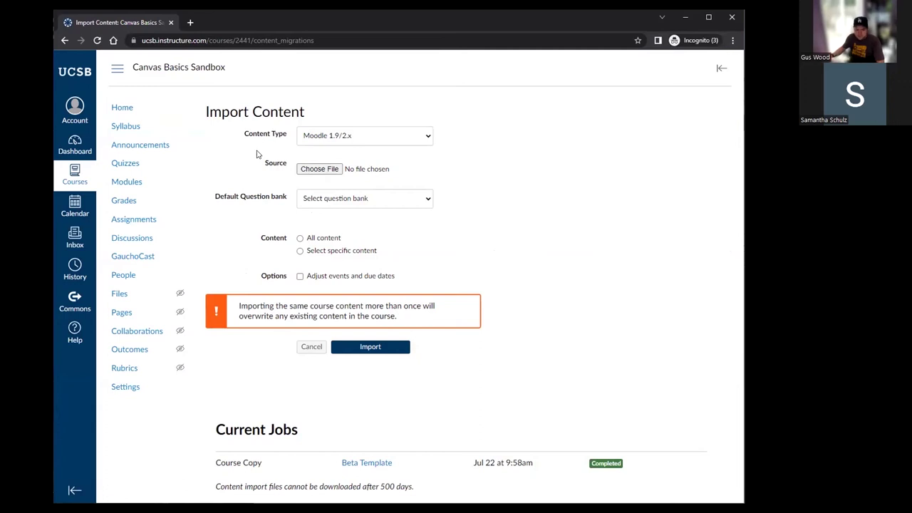
click(342, 199)
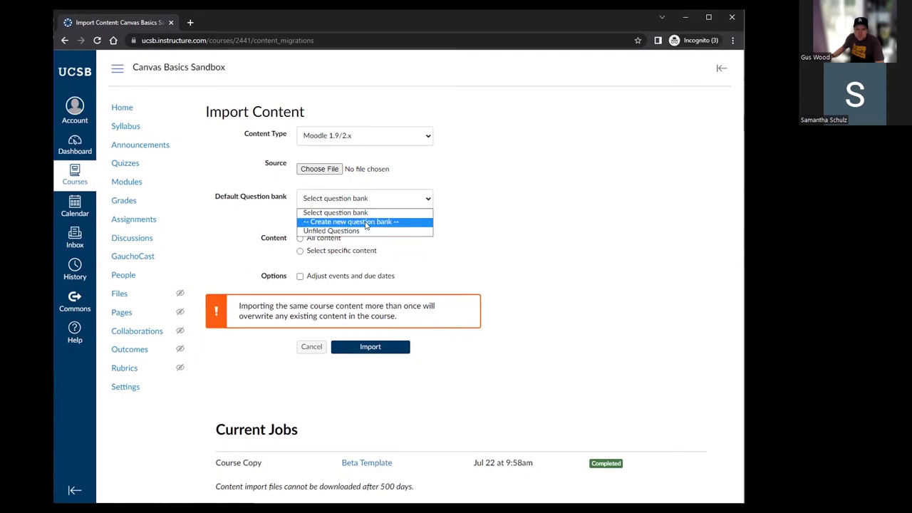
click(367, 222)
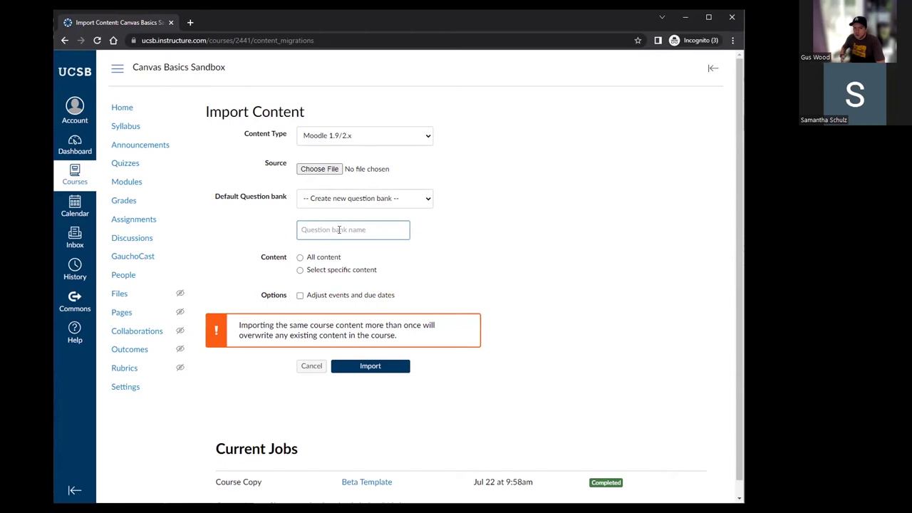
click(299, 259)
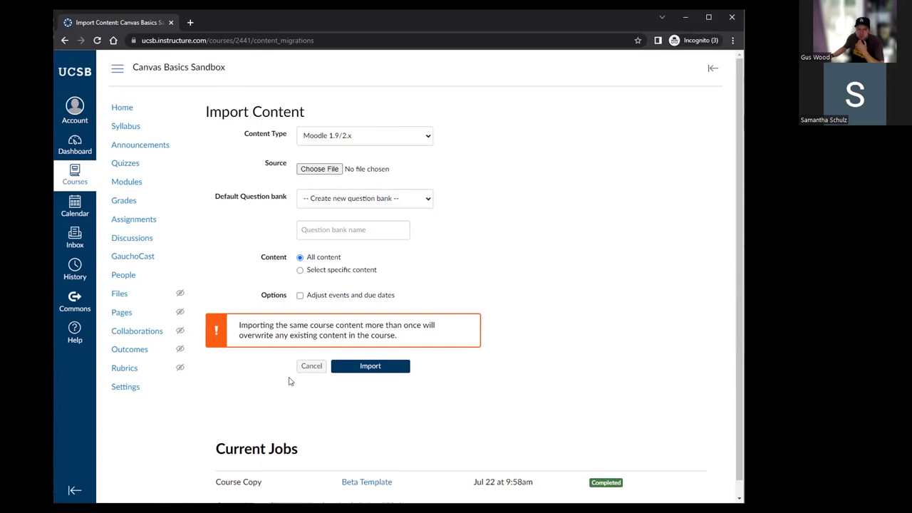
Open the course's Modules page and look through the weekly modules and their items.
click(135, 183)
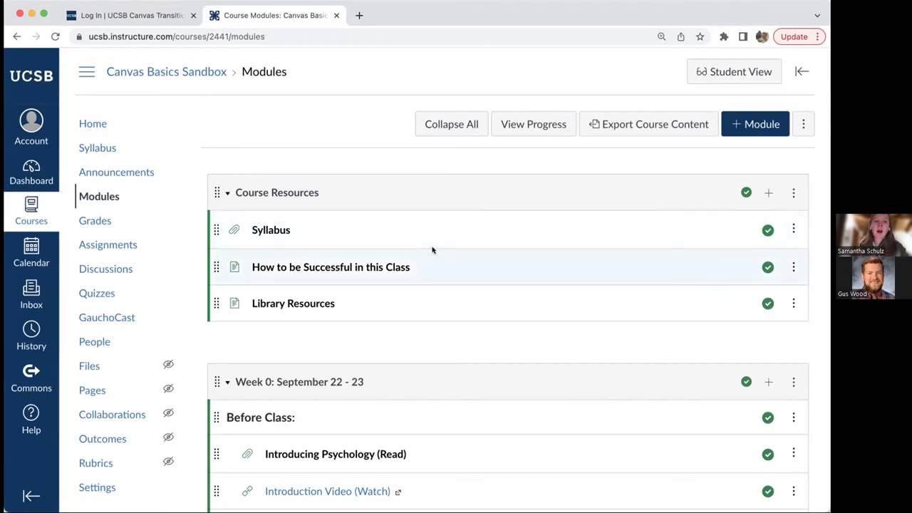
scroll(408, 301, down, 5)
scroll(408, 301, down, 4)
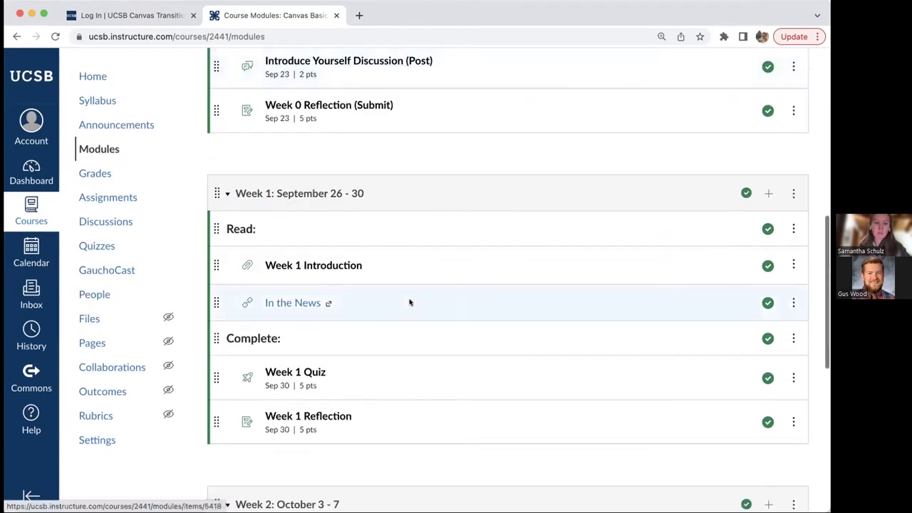
Open the course's Assignments page and review the assignment groups and the items in each.
click(126, 200)
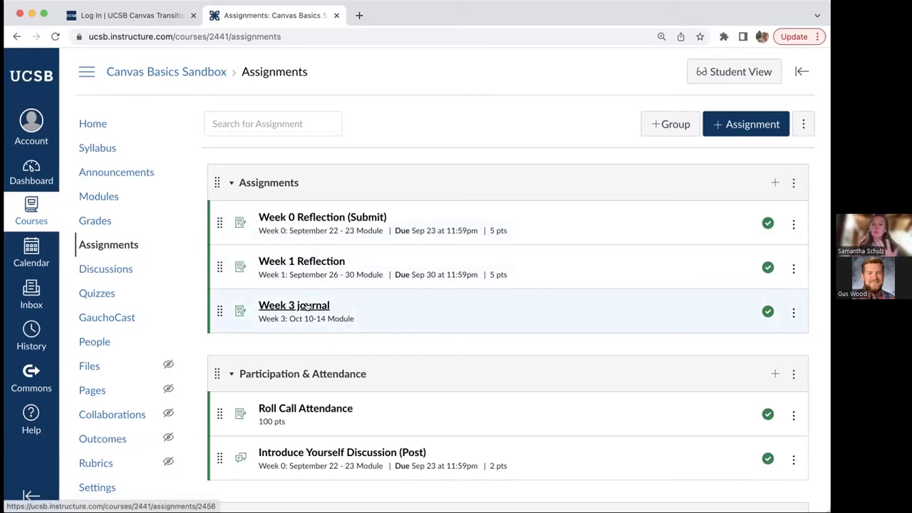
scroll(308, 306, down, 1)
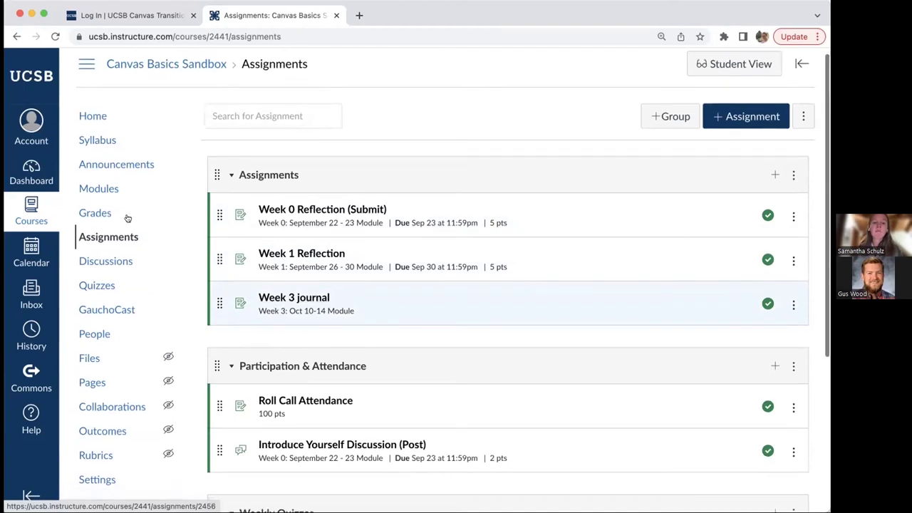
scroll(302, 305, down, 3)
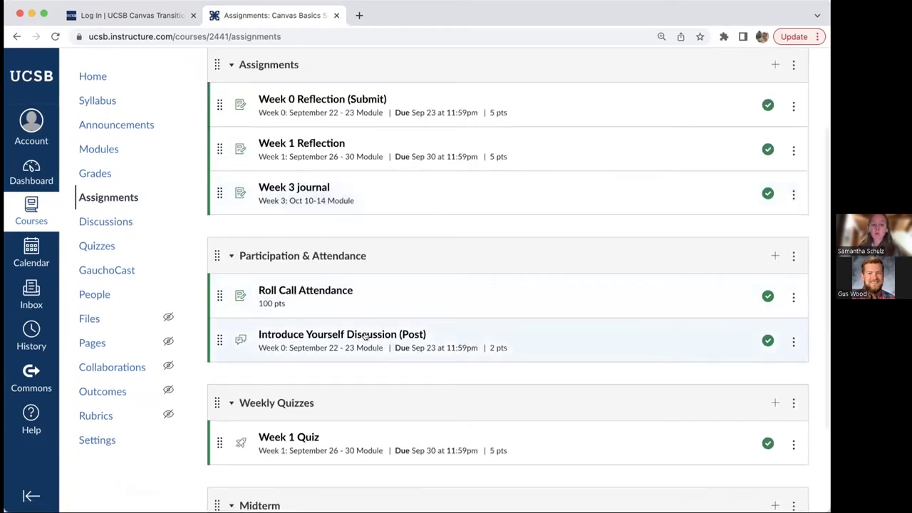
scroll(245, 343, down, 3)
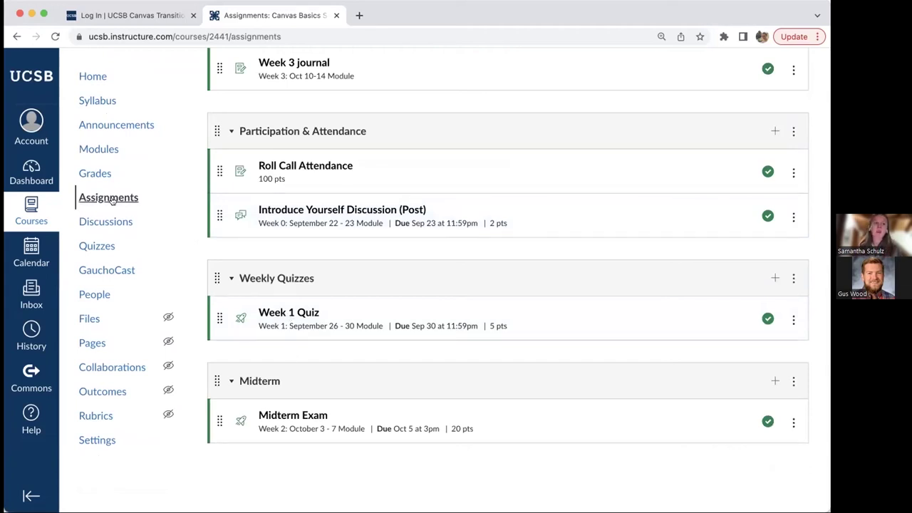
scroll(325, 317, up, 5)
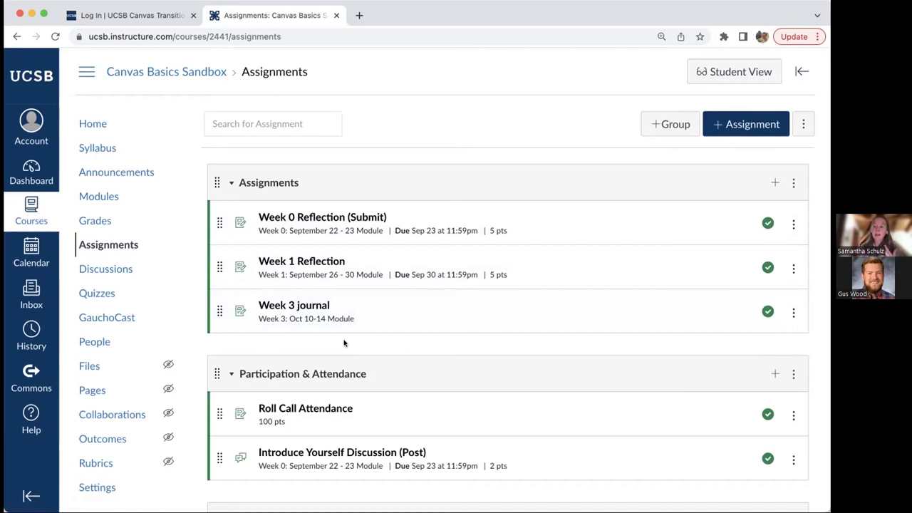
Open the Week 3 journal assignment for editing.
click(308, 305)
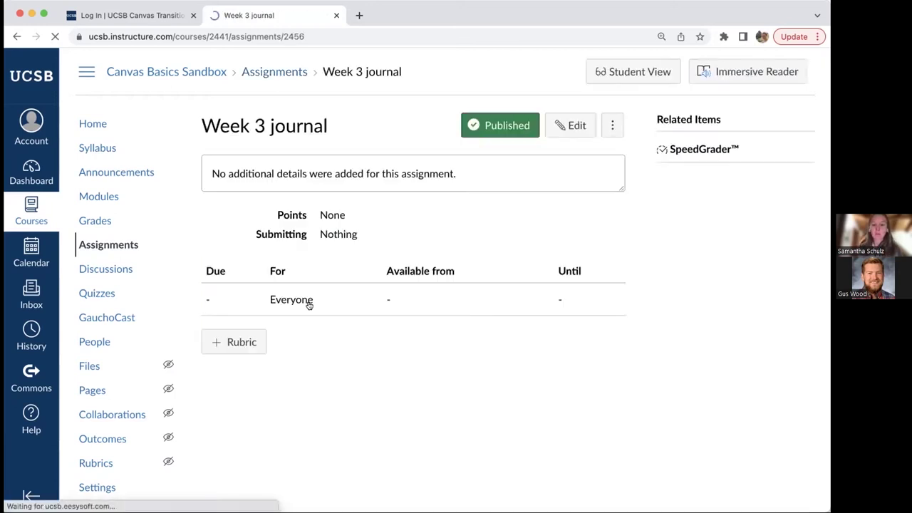
click(577, 126)
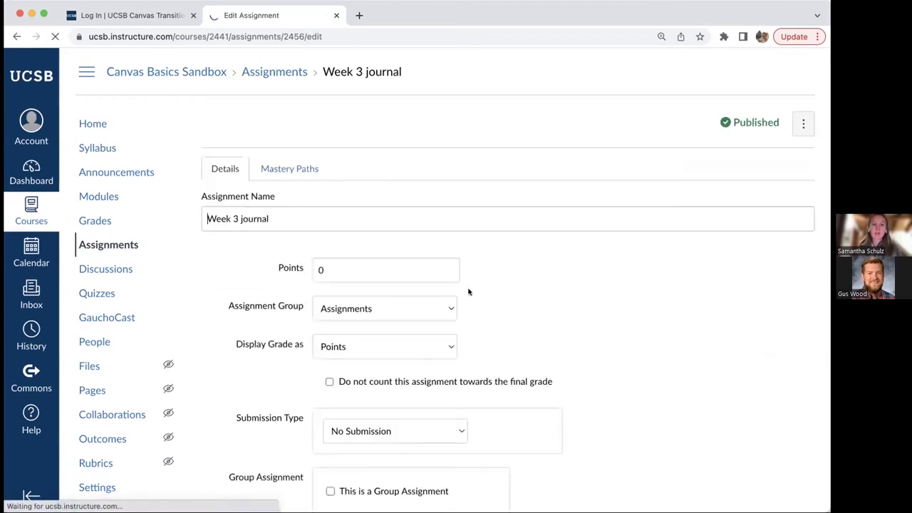
scroll(468, 292, up, 1)
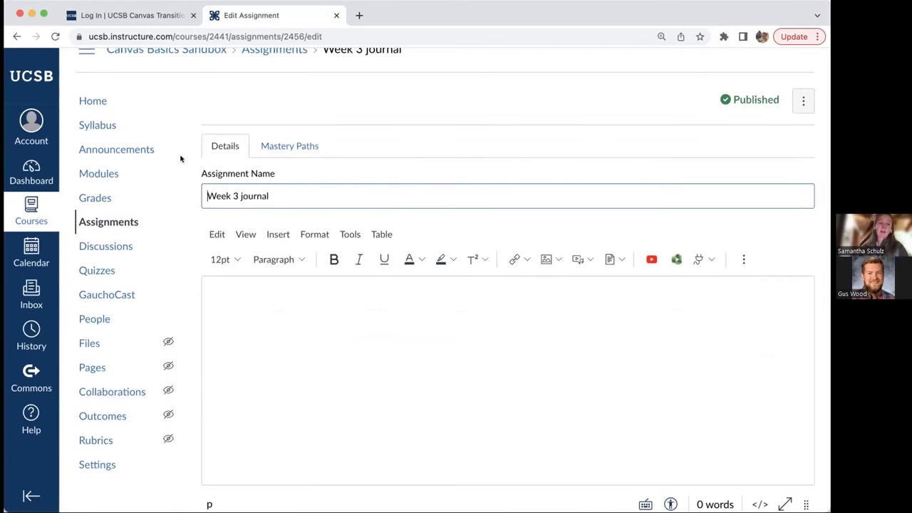
Examine the assignment's name, description editor, and points, grading and submission settings.
drag(200, 174, 268, 174)
click(271, 320)
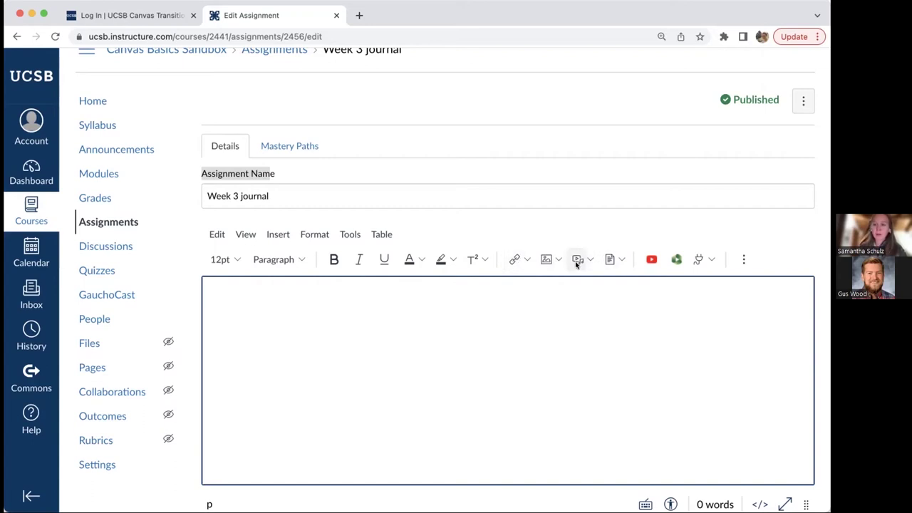
scroll(485, 333, down, 3)
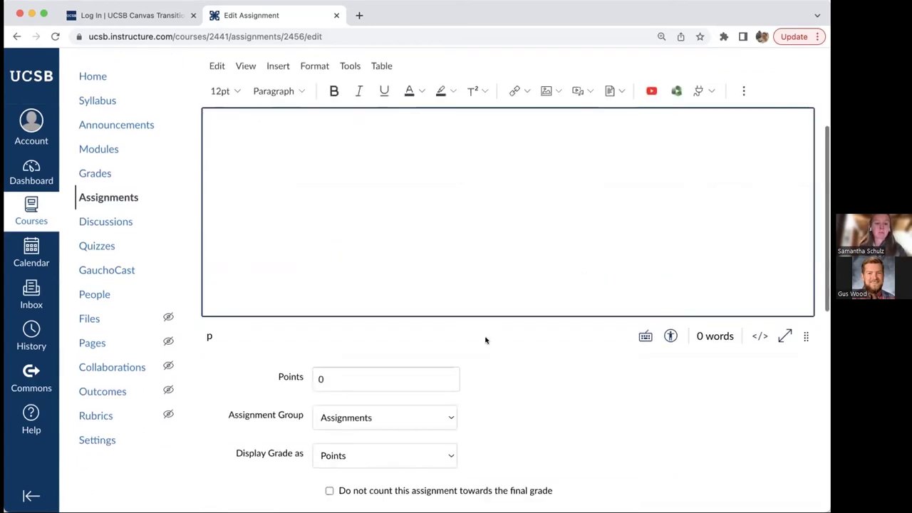
scroll(484, 340, down, 4)
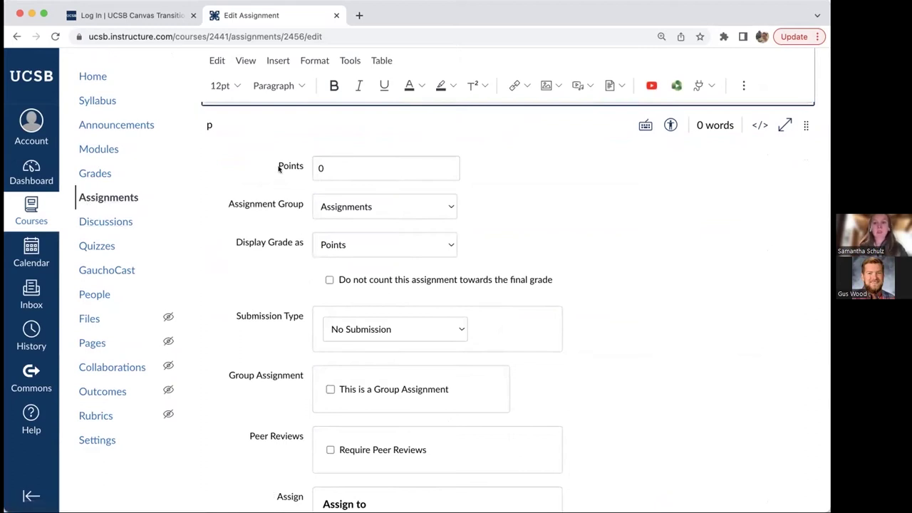
Set the Week 3 journal assignment's points to 10.
drag(278, 168, 303, 167)
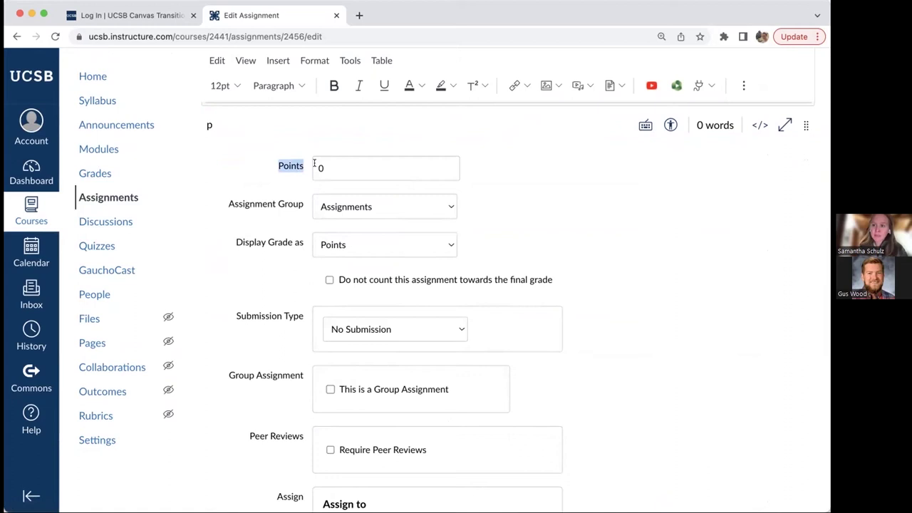
click(315, 166)
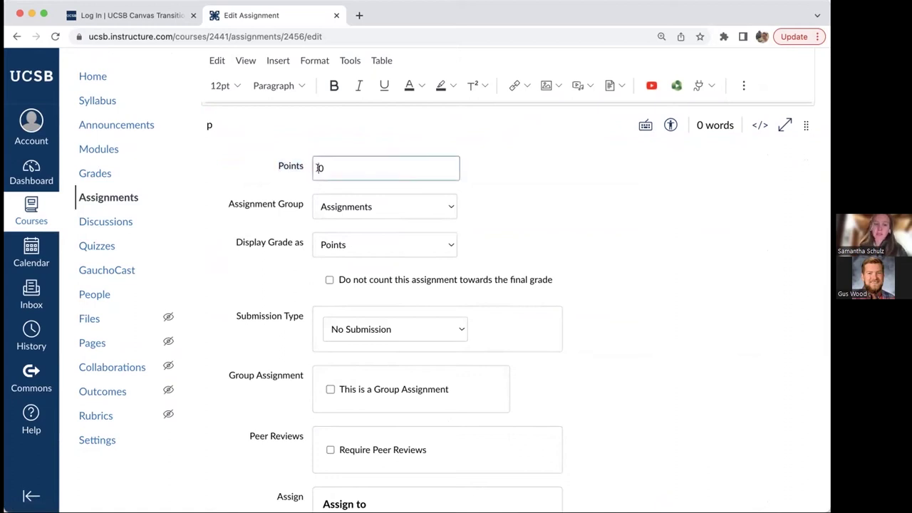
text(1)
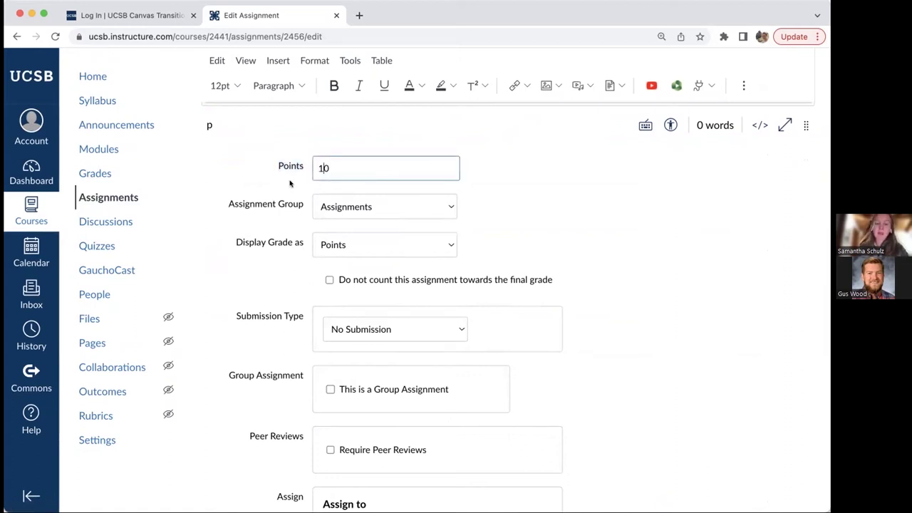
Examine the available Display Grade as options for the assignment, leaving the selection on Points.
scroll(314, 172, up, 10)
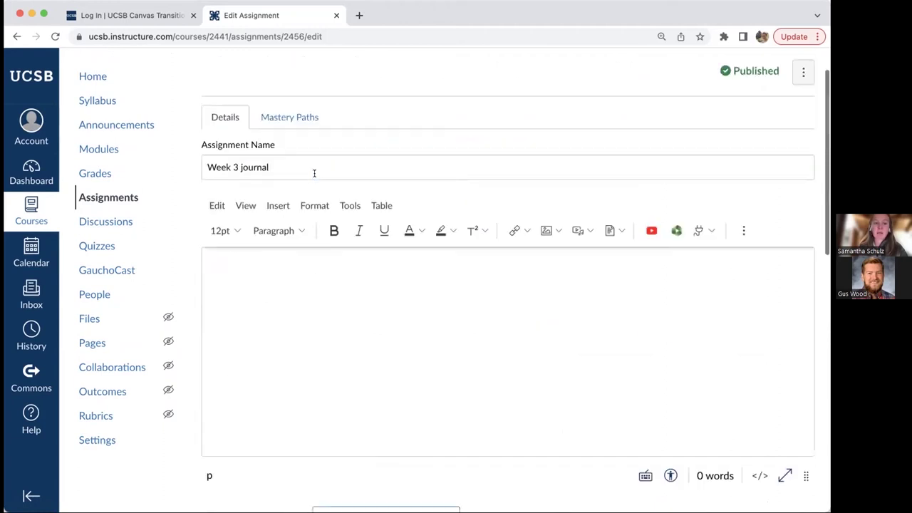
scroll(279, 246, down, 5)
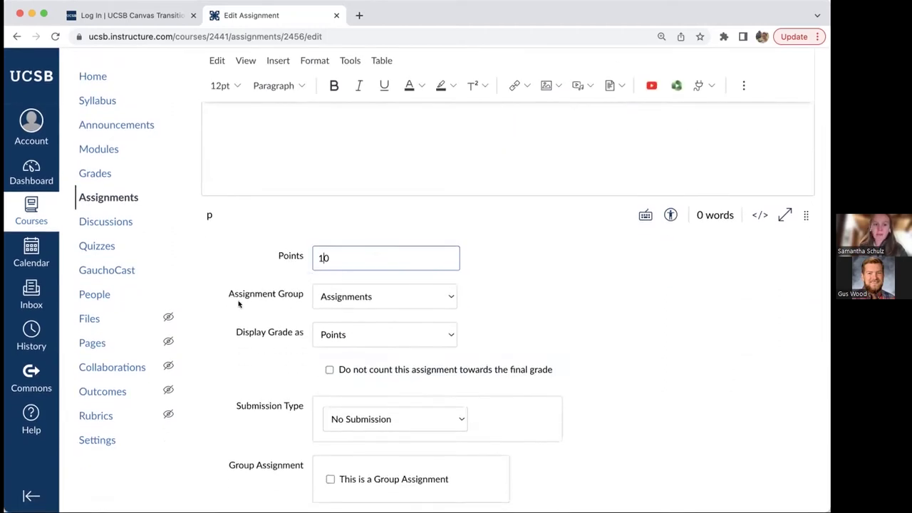
scroll(235, 306, down, 1)
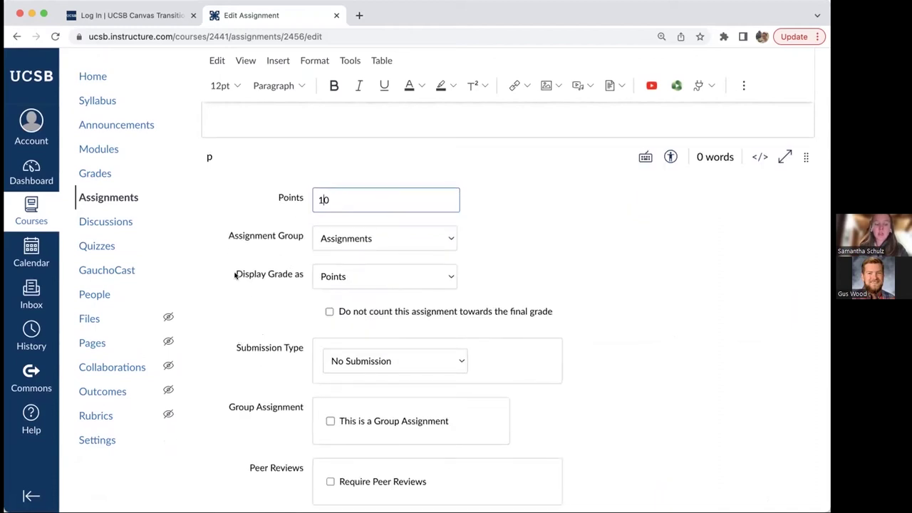
drag(236, 274, 305, 275)
click(283, 287)
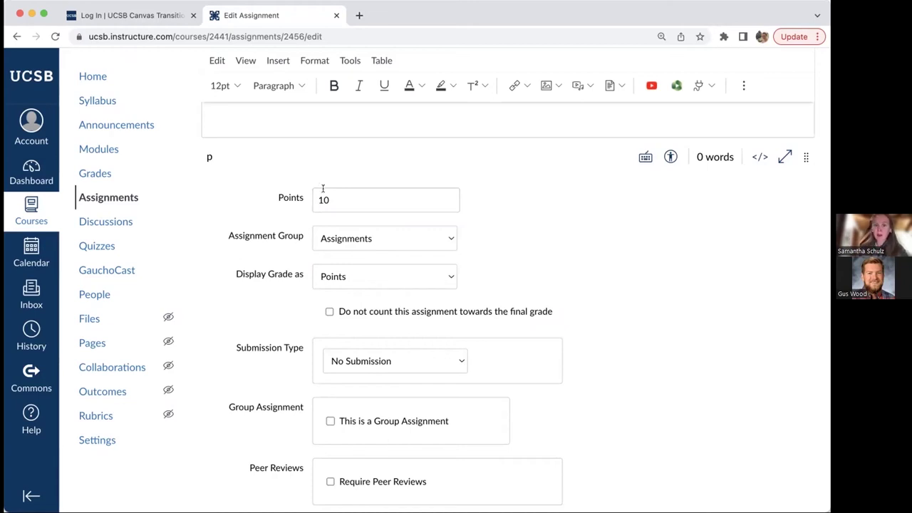
click(362, 285)
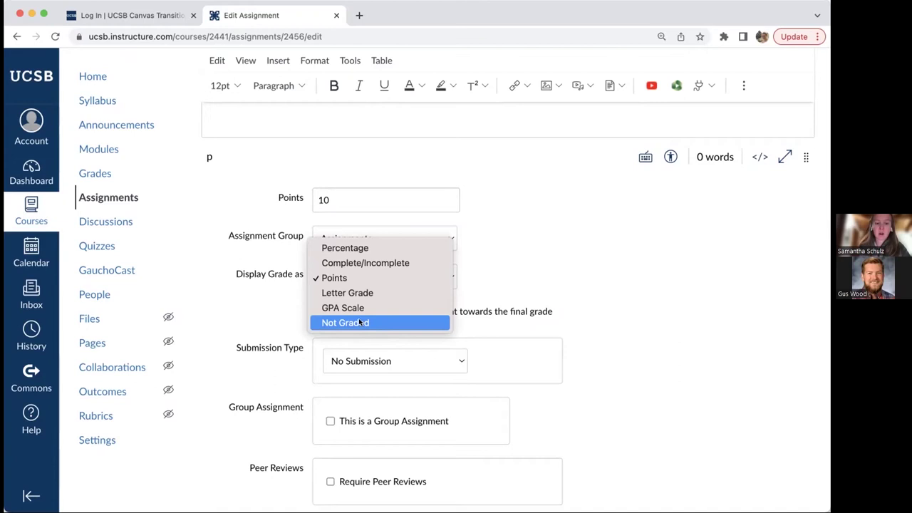
click(267, 283)
Set the assignment's submission type to Online.
scroll(281, 327, down, 5)
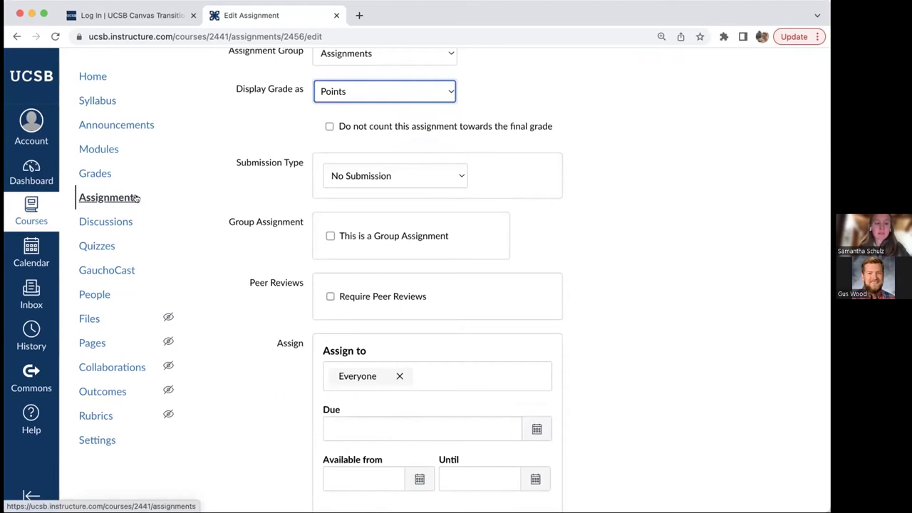
scroll(268, 203, down, 1)
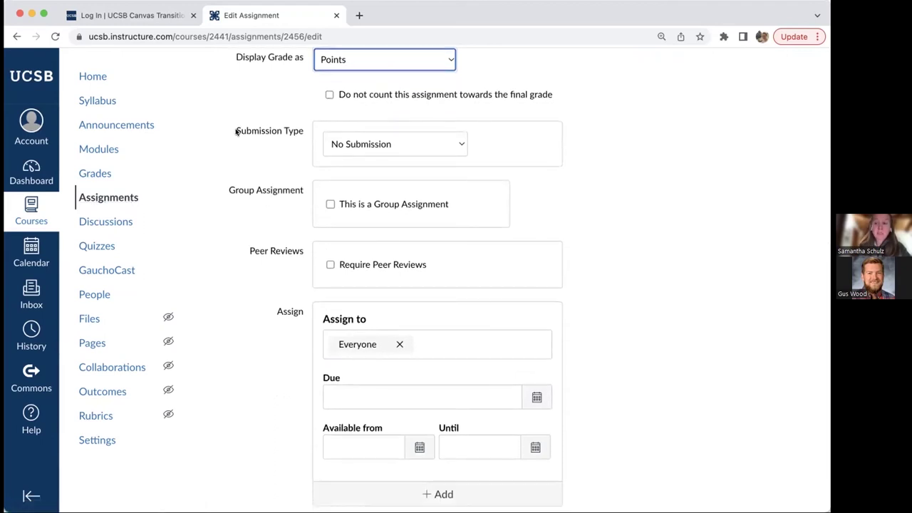
drag(237, 132, 300, 132)
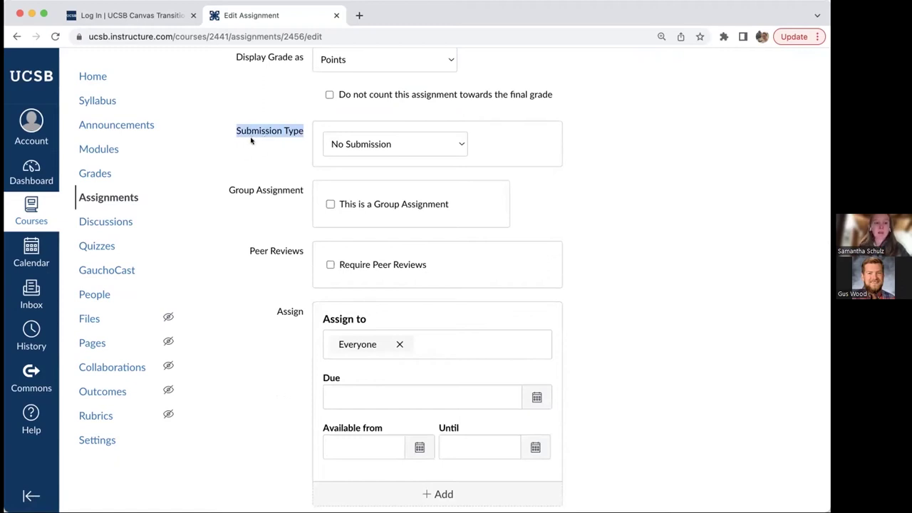
click(377, 148)
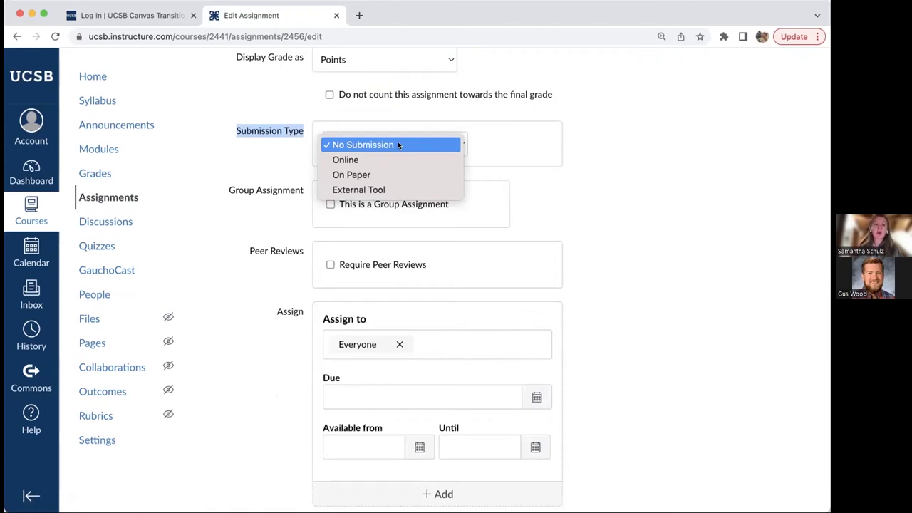
click(363, 162)
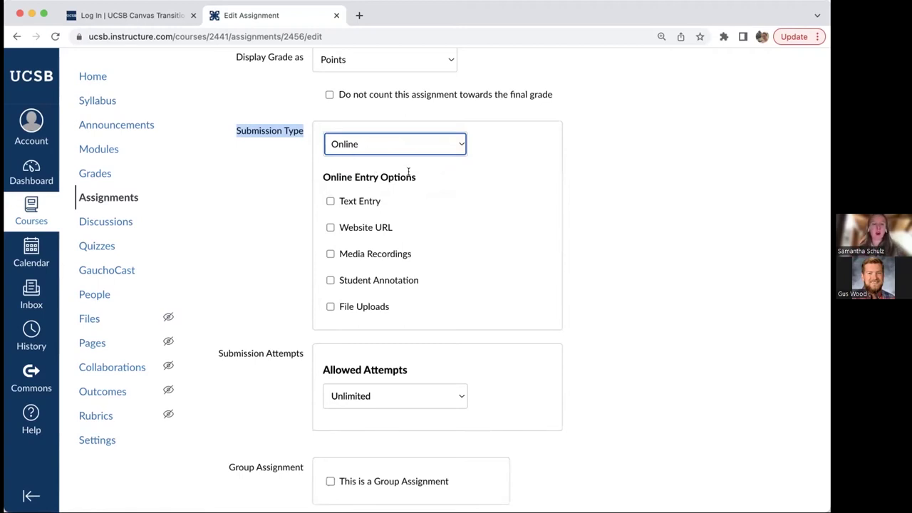
Review the online entry options and enable File Uploads for student submissions.
drag(382, 202, 329, 203)
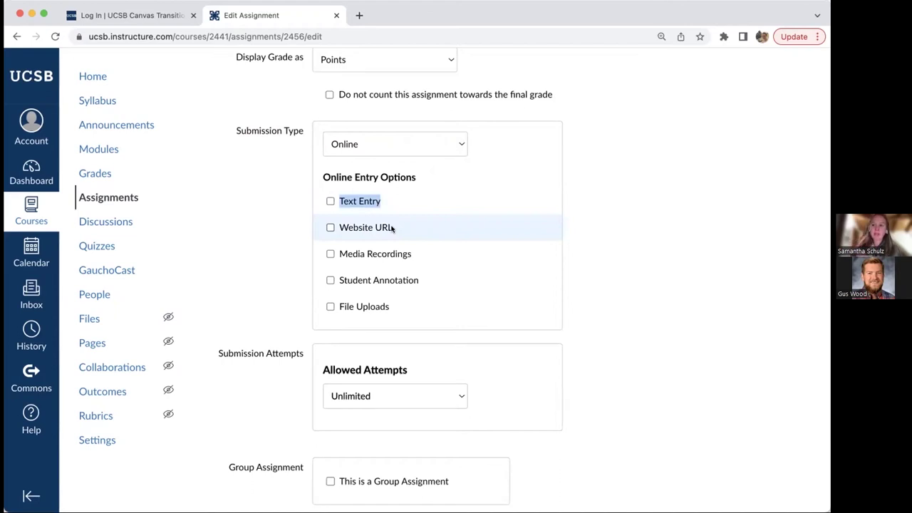
double_click(330, 256)
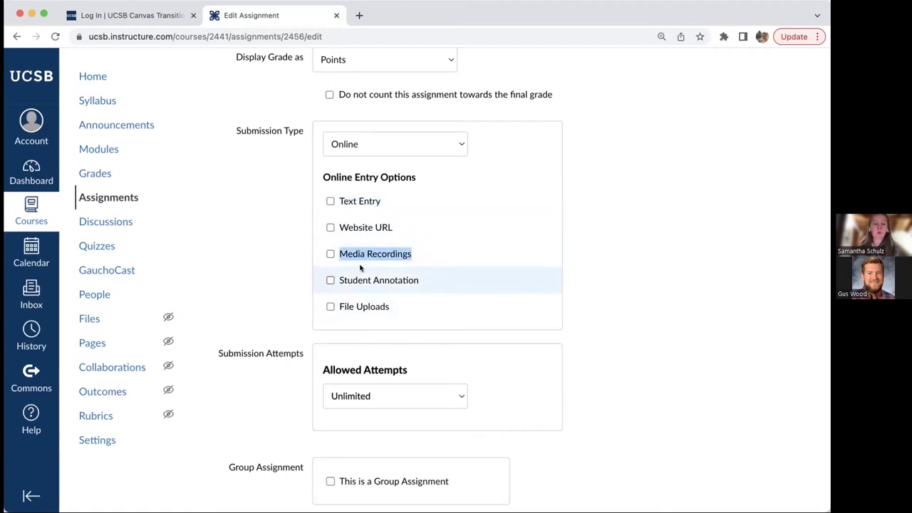
scroll(386, 255, down, 1)
scroll(385, 255, down, 1)
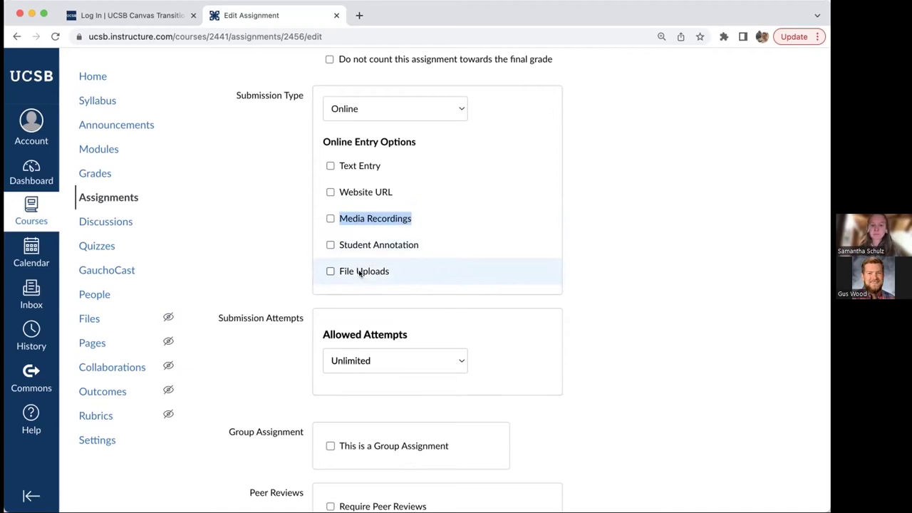
click(360, 274)
scroll(360, 273, down, 1)
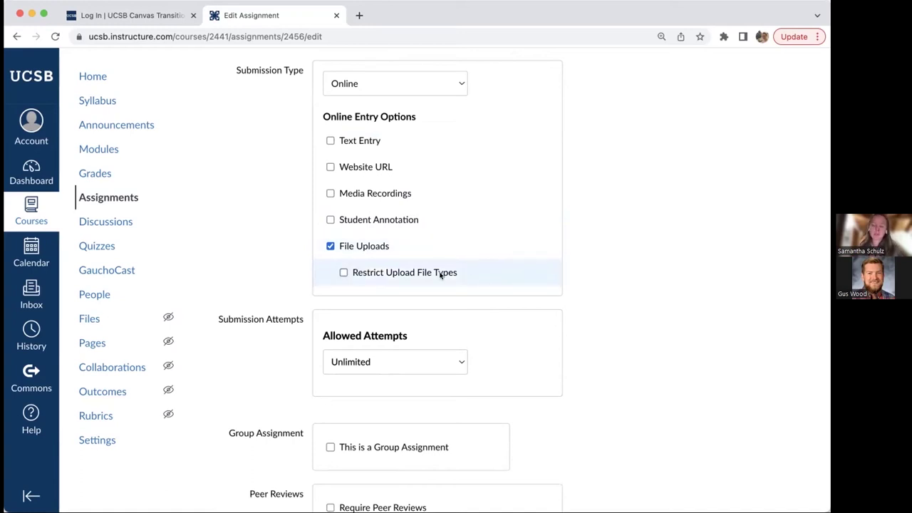
Examine the assignment's submission attempts, group assignment and peer review settings.
scroll(267, 90, up, 10)
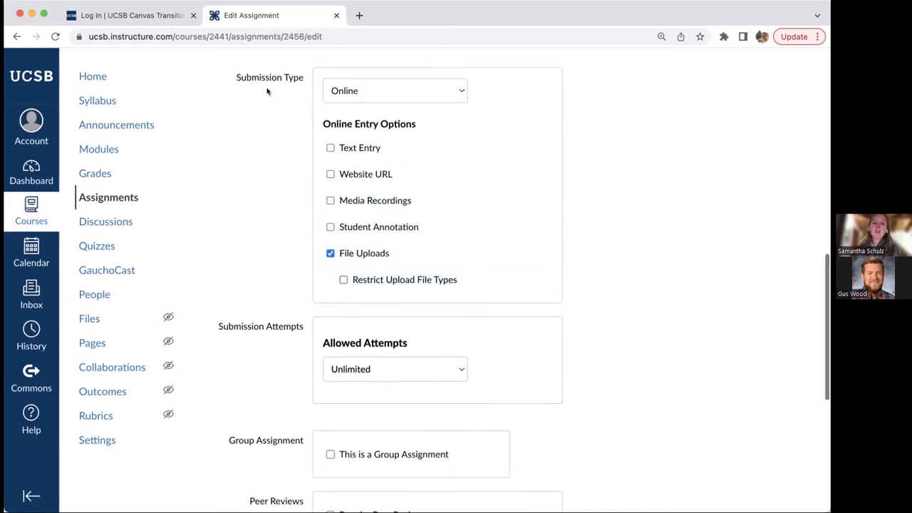
scroll(276, 218, down, 5)
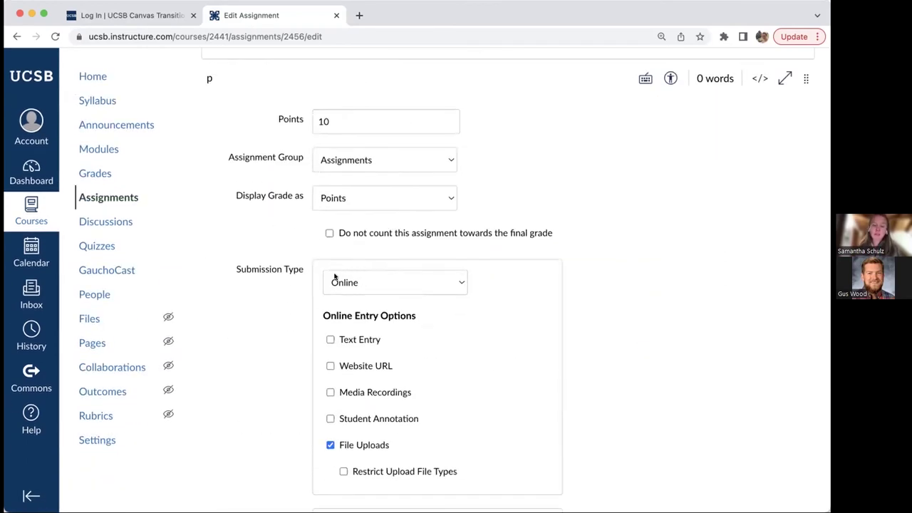
scroll(404, 303, down, 2)
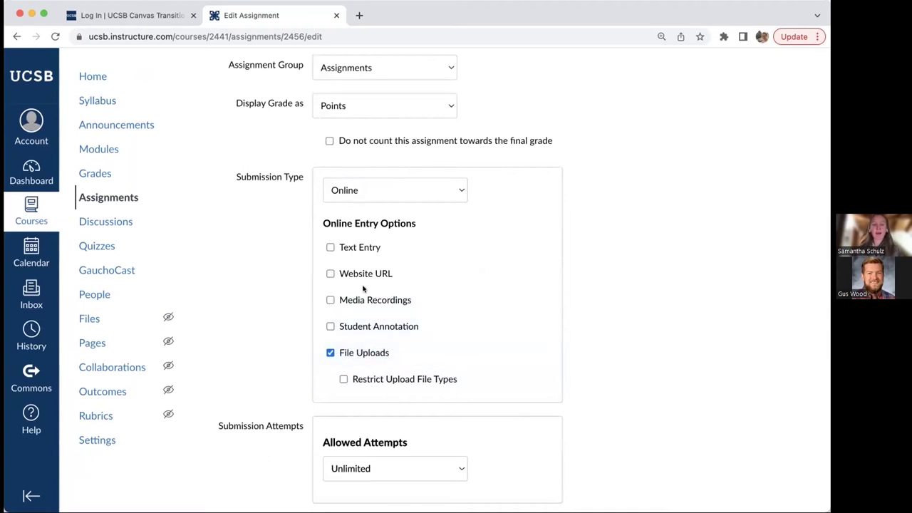
scroll(364, 352, down, 4)
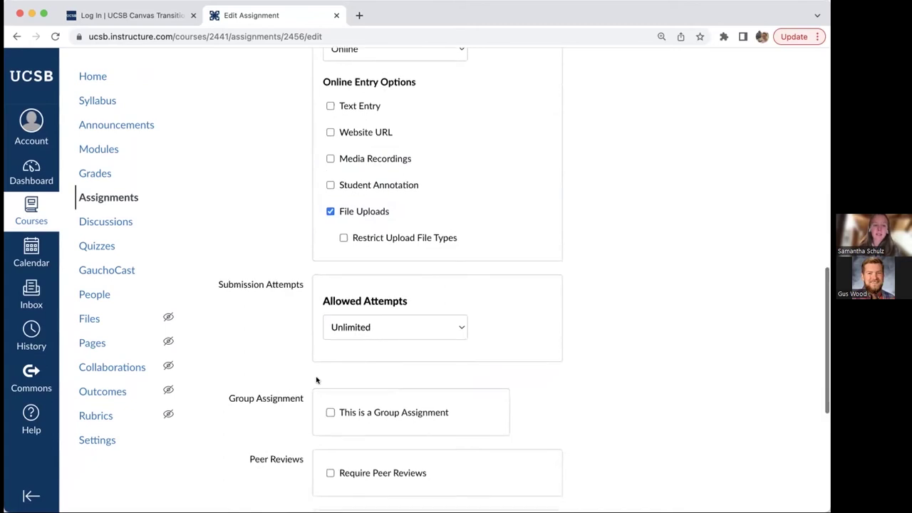
scroll(317, 380, down, 2)
scroll(318, 380, down, 3)
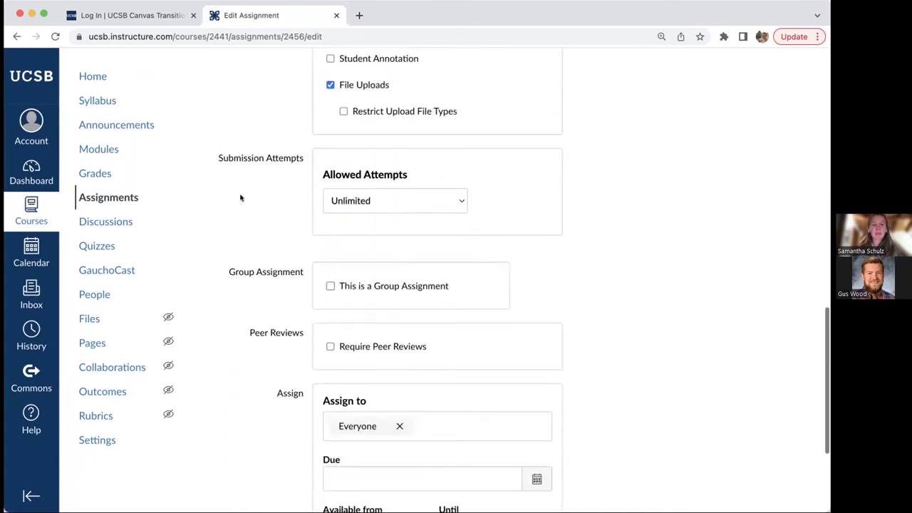
drag(217, 158, 305, 159)
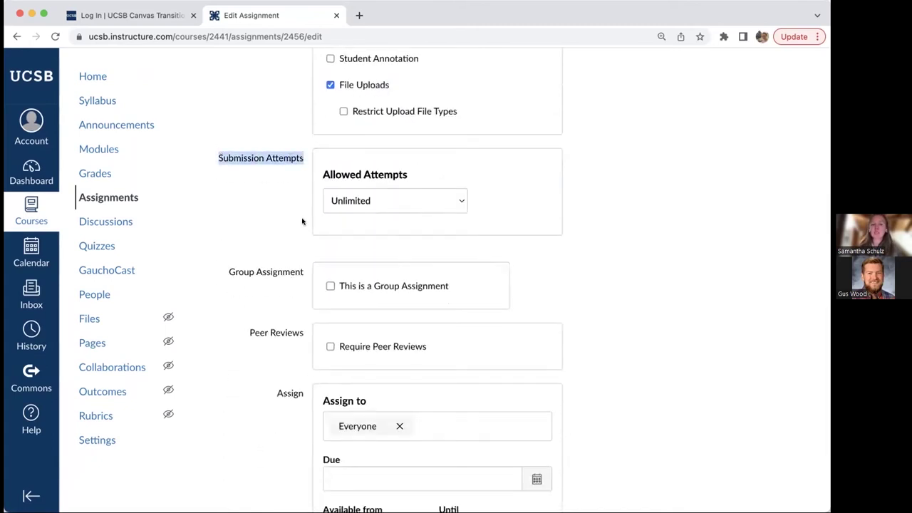
scroll(303, 221, down, 3)
drag(228, 168, 307, 169)
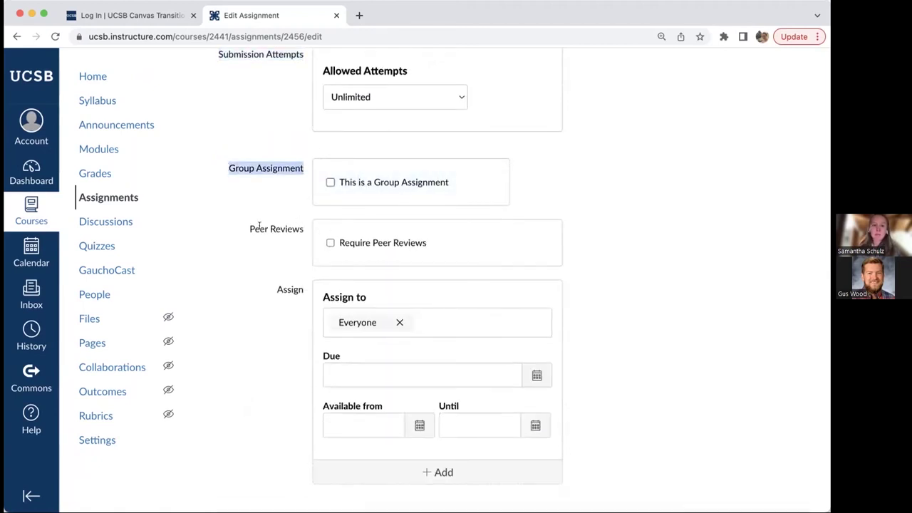
drag(250, 229, 305, 229)
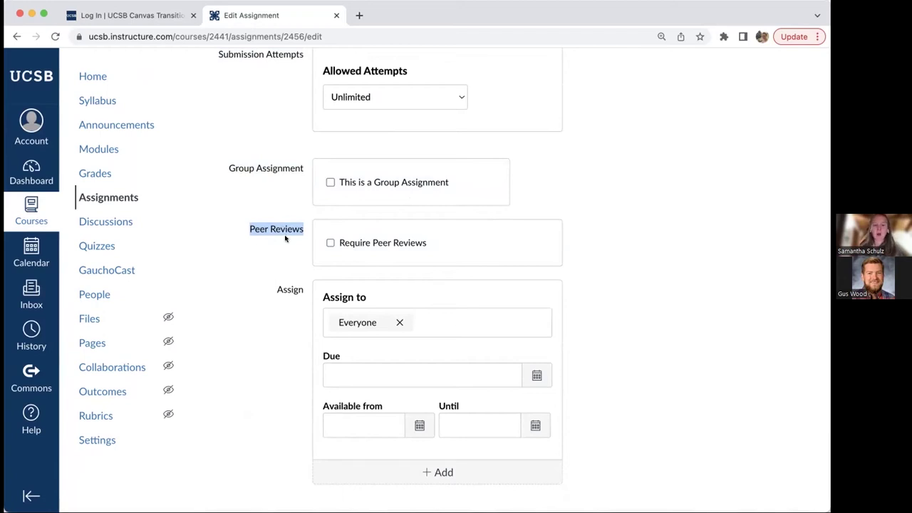
Set the assignment's due date for everyone to September 16, 2022.
scroll(285, 239, down, 2)
click(276, 209)
drag(276, 208, 305, 214)
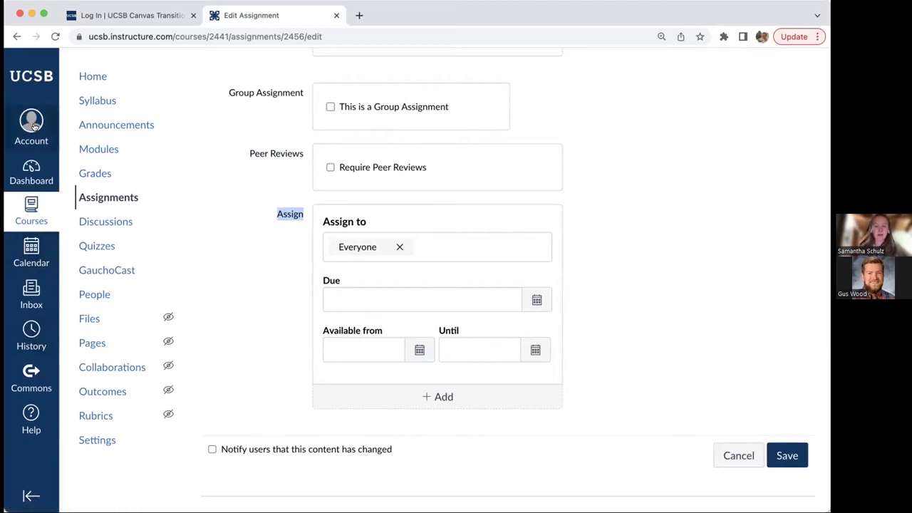
click(380, 295)
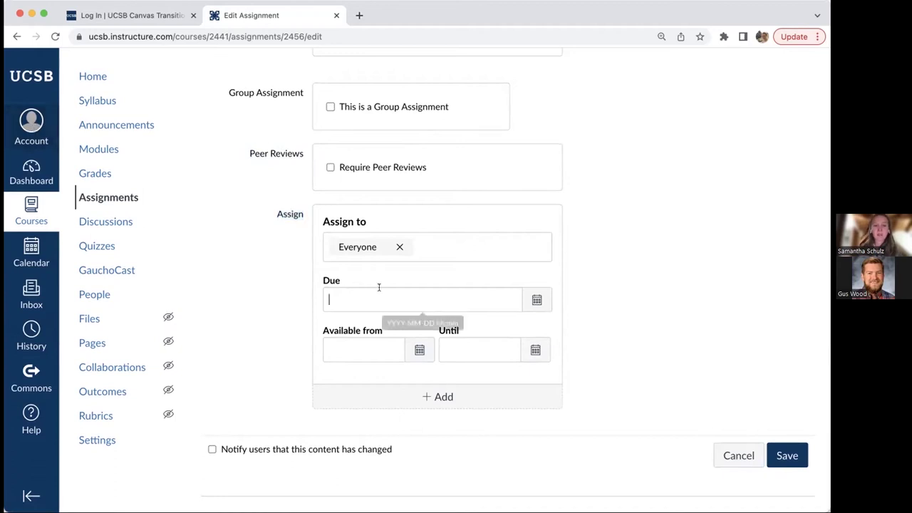
click(538, 301)
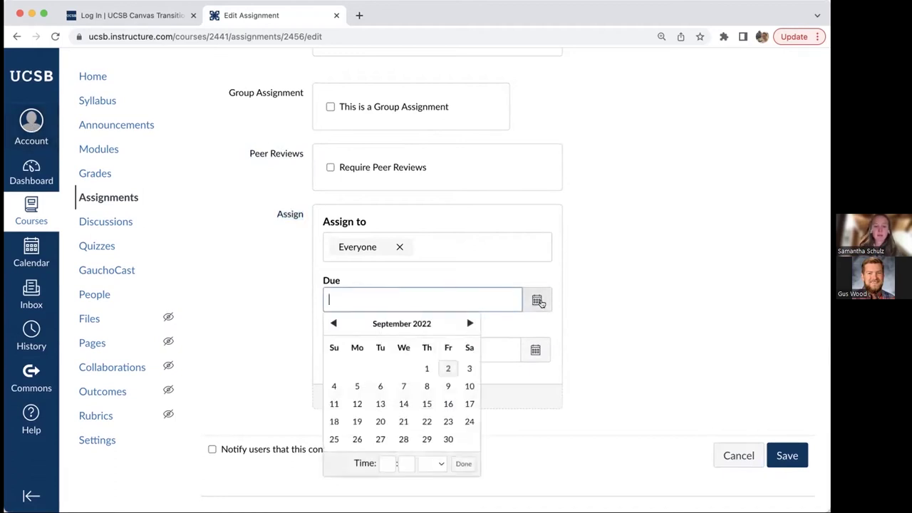
click(447, 404)
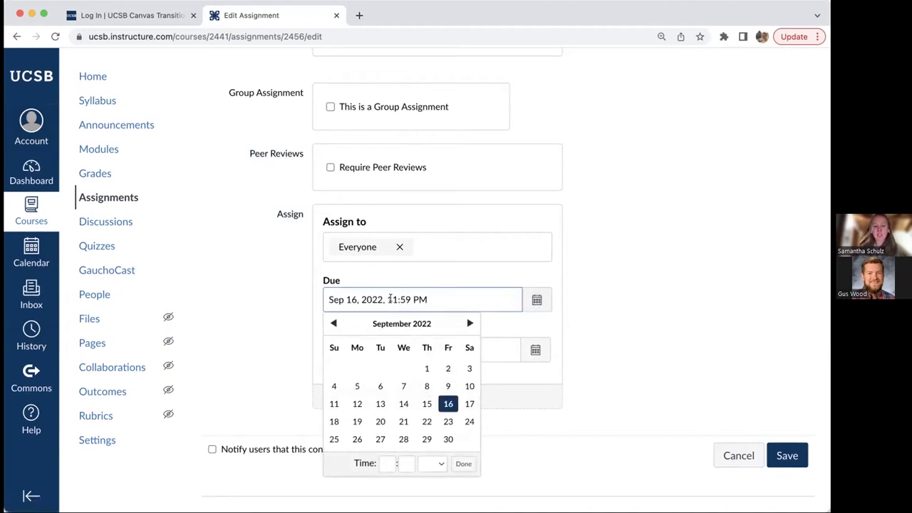
click(267, 317)
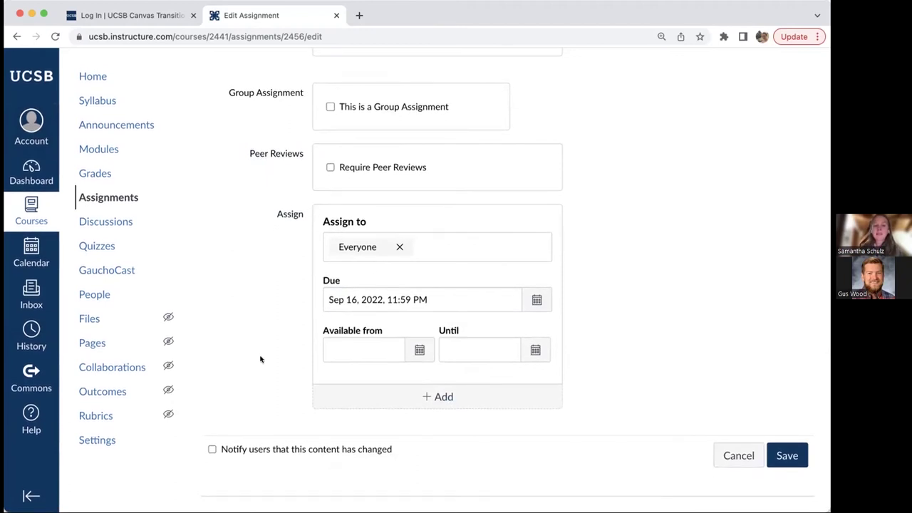
Set the assignment's Until availability date to September 18, 2022, leaving Available from blank.
click(342, 351)
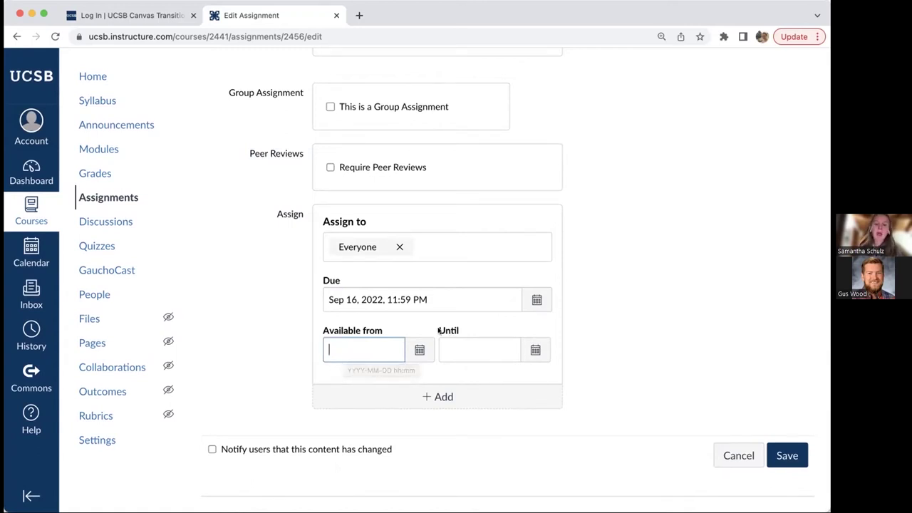
drag(440, 330, 459, 330)
click(462, 352)
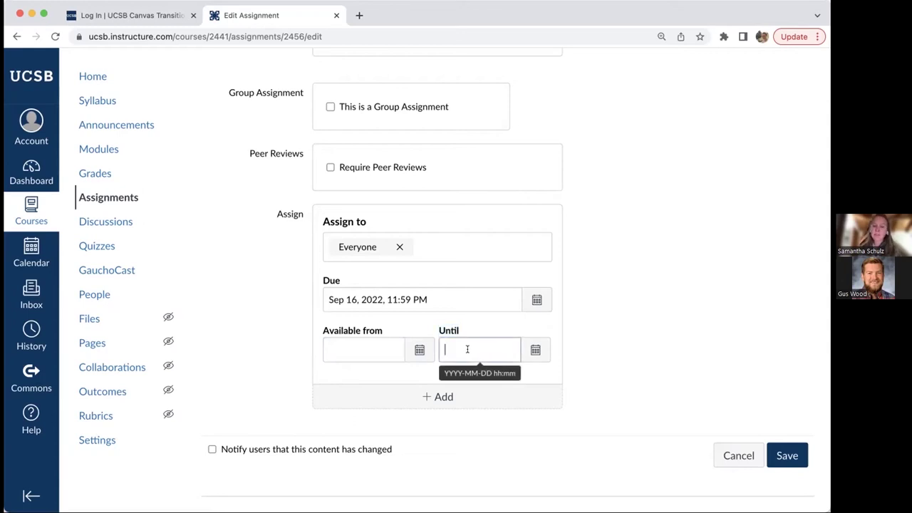
click(468, 349)
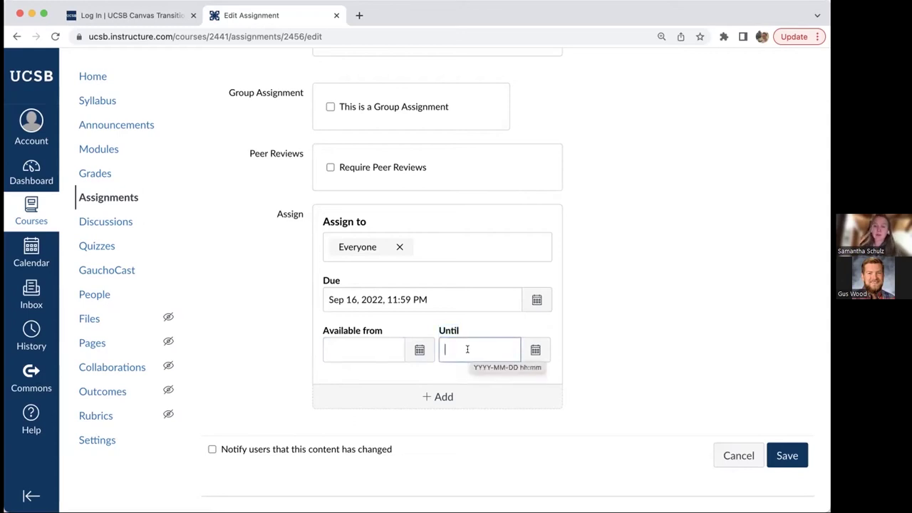
click(536, 350)
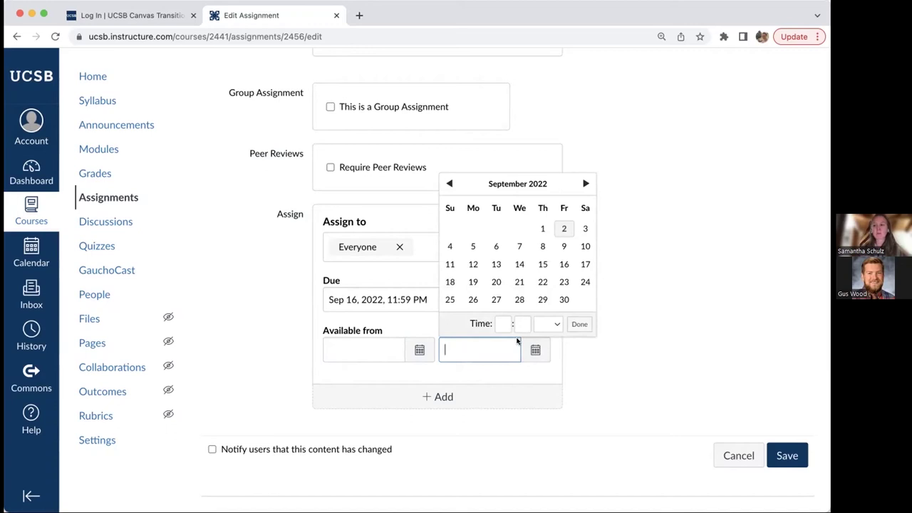
click(451, 283)
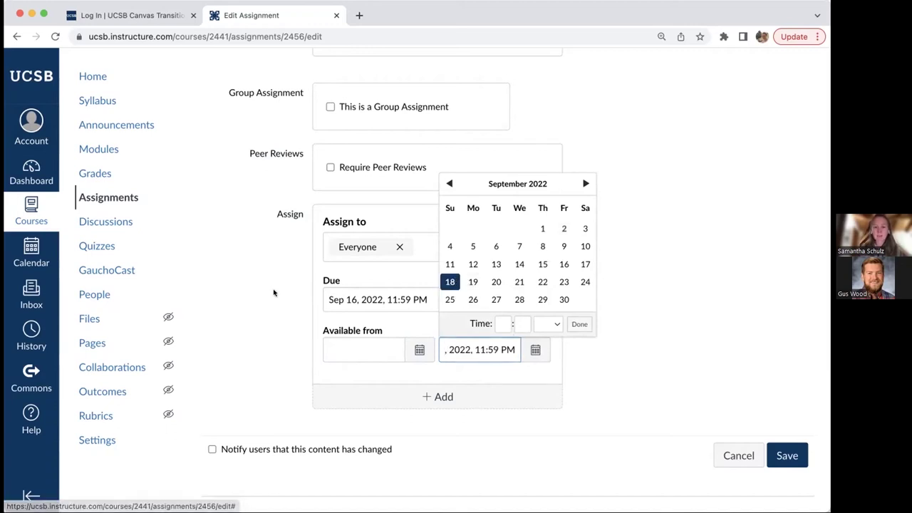
Review the assignment's due date and Until date for everyone in the Assign settings.
click(336, 286)
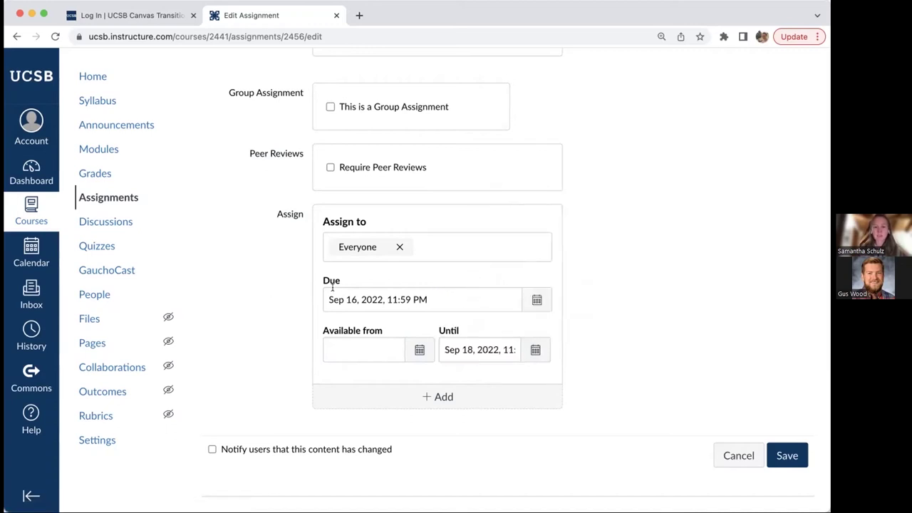
click(534, 300)
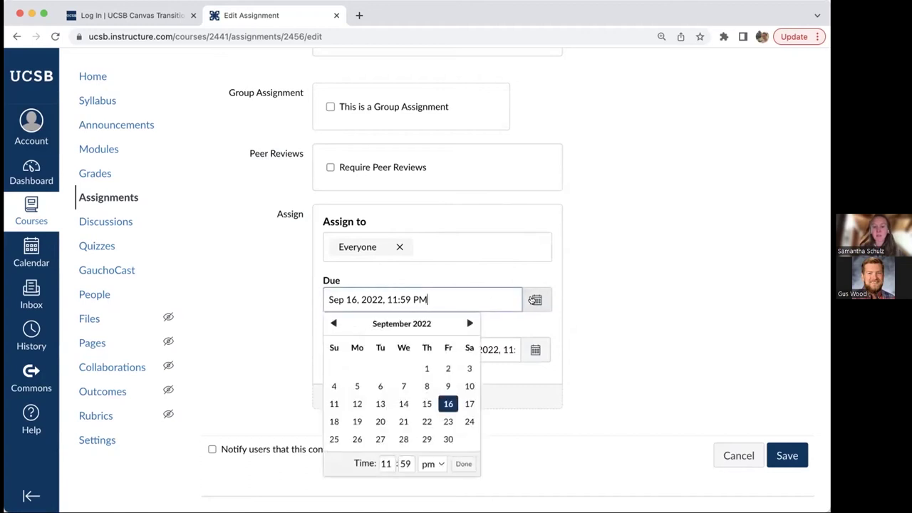
click(651, 366)
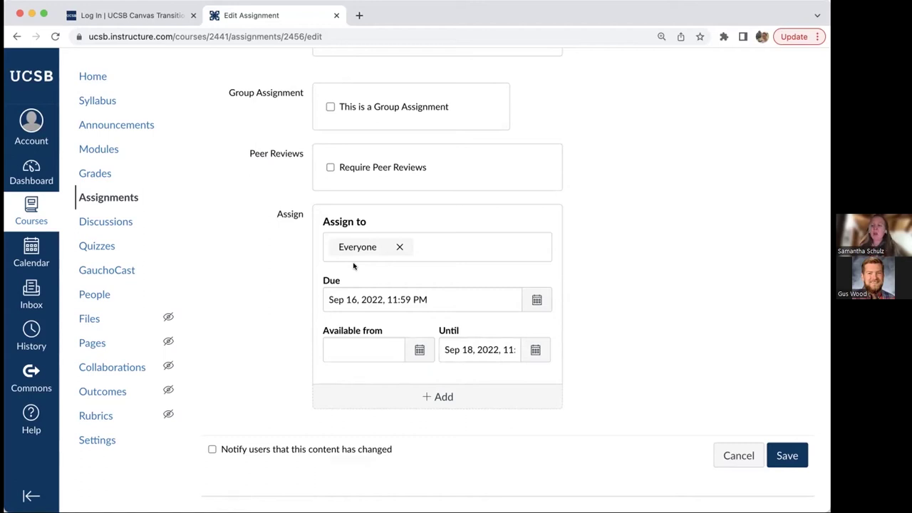
drag(432, 330, 460, 330)
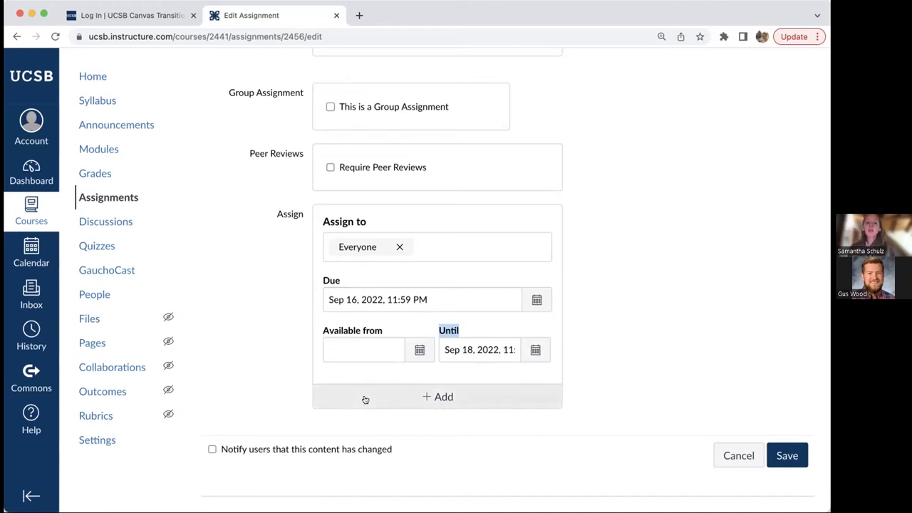
Add a second Assign to set for one individual student, removing the Canvas Basics Sandbox section from it.
click(438, 395)
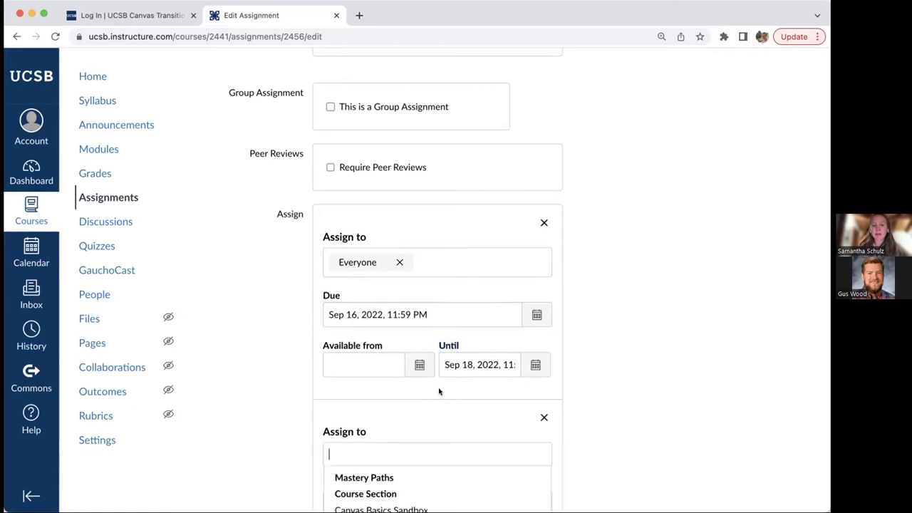
scroll(439, 392, down, 3)
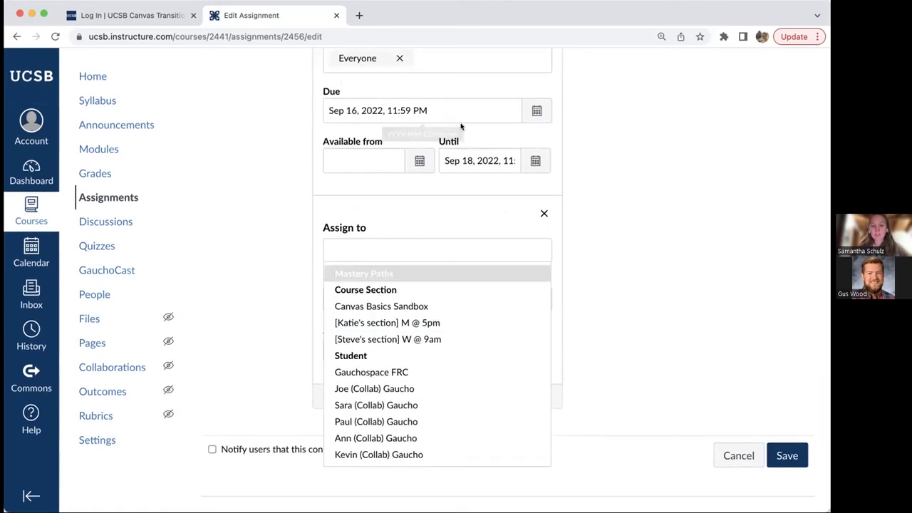
click(387, 405)
click(354, 327)
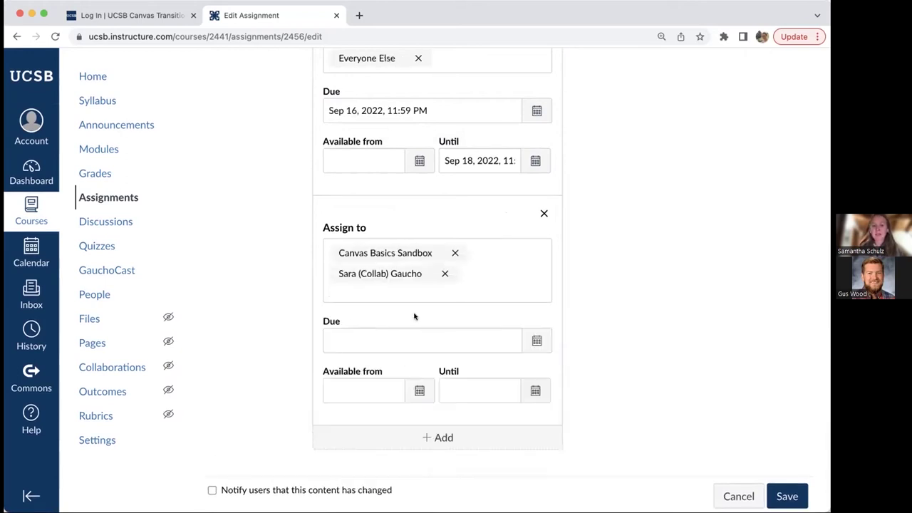
click(456, 253)
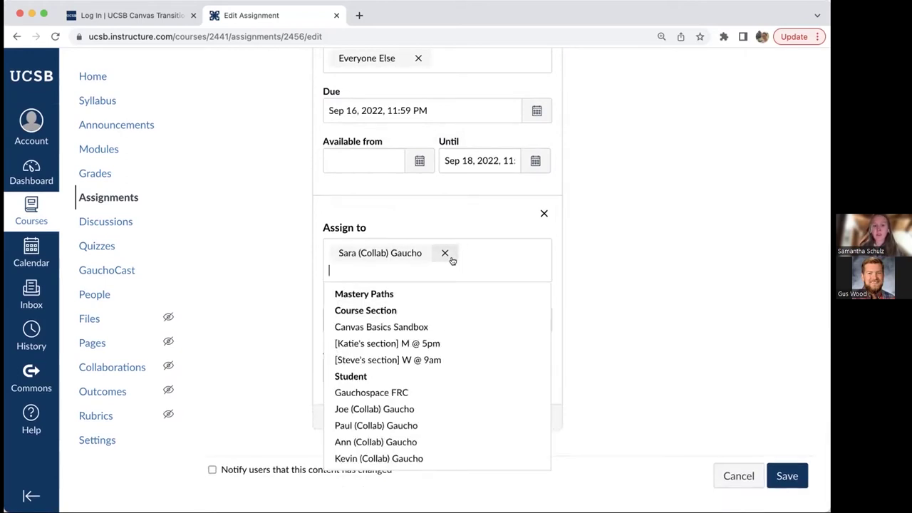
click(578, 337)
Set the individual student's due date to September 18, 2022, and save the assignment.
click(537, 320)
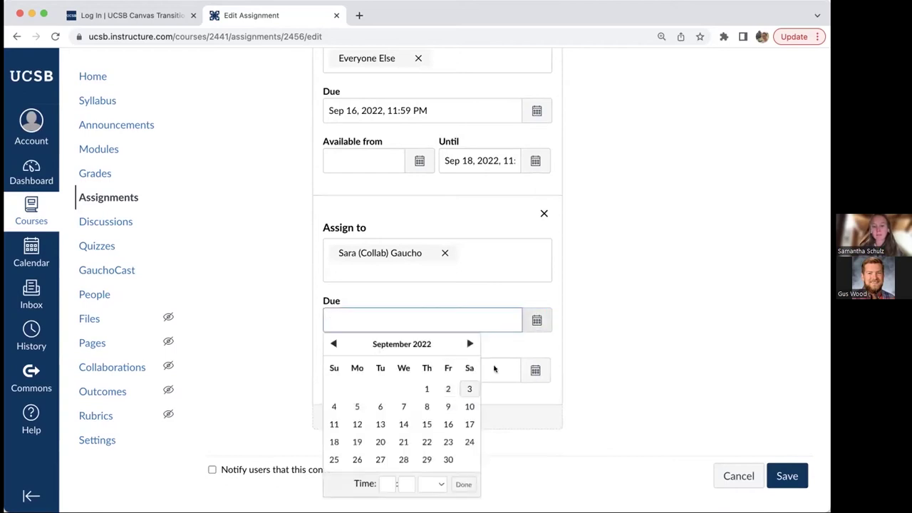
click(332, 440)
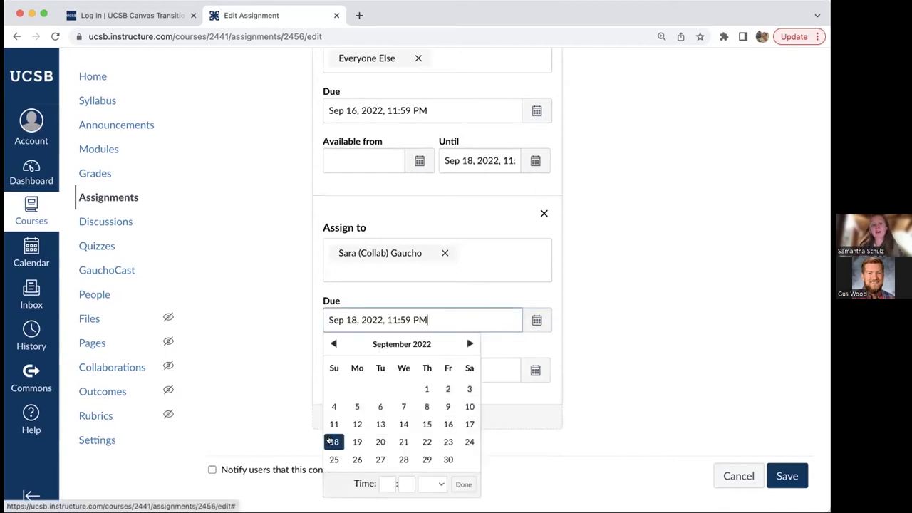
click(275, 368)
scroll(275, 369, up, 2)
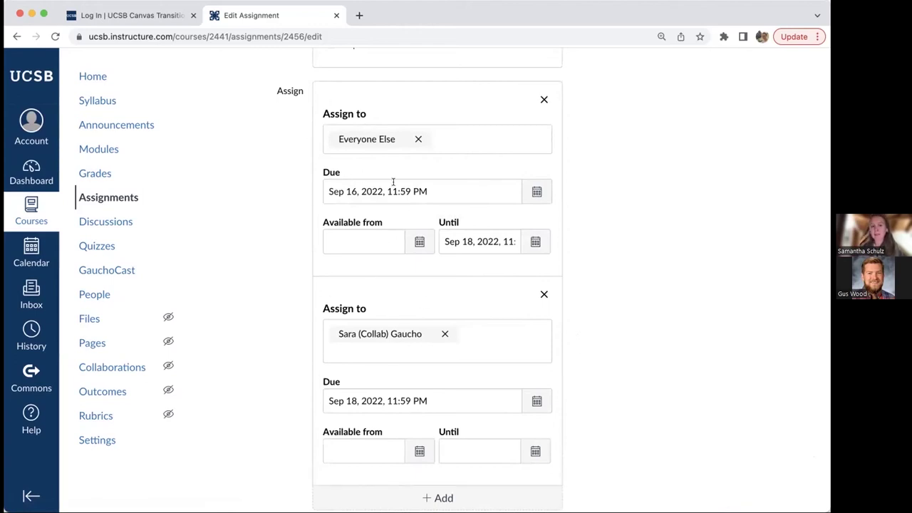
scroll(434, 321, down, 2)
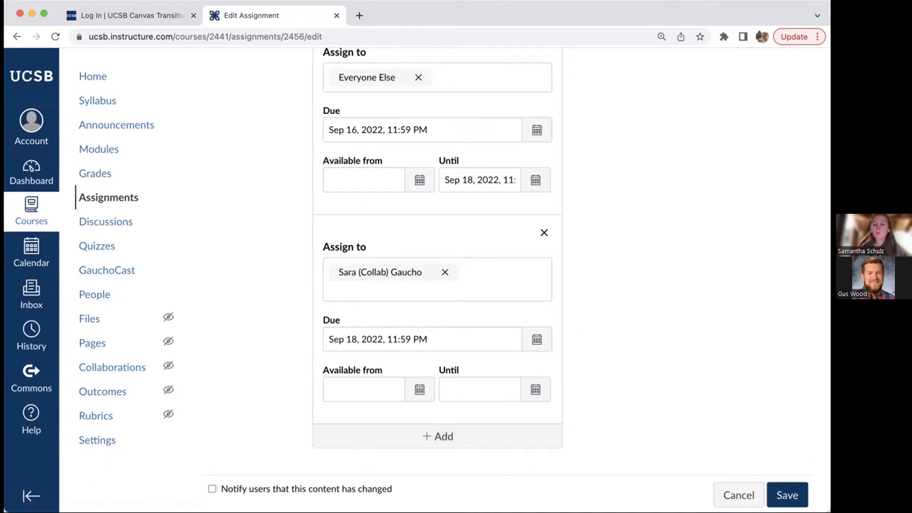
click(787, 495)
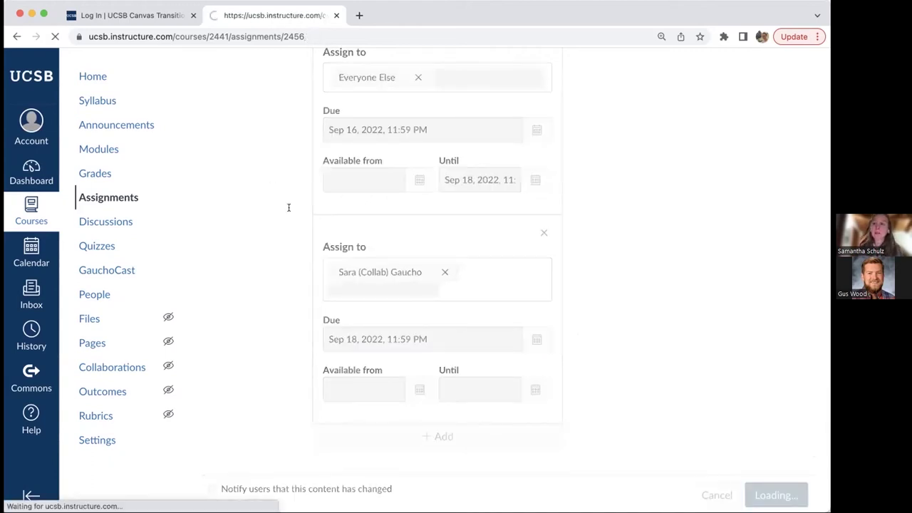
drag(293, 206, 248, 232)
click(274, 292)
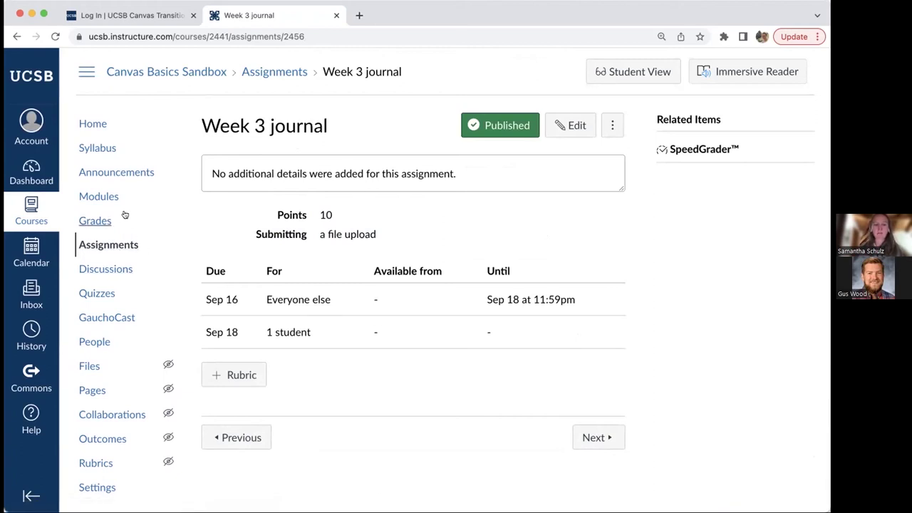
Open the course's assignment list and look through its assignment groups.
click(100, 244)
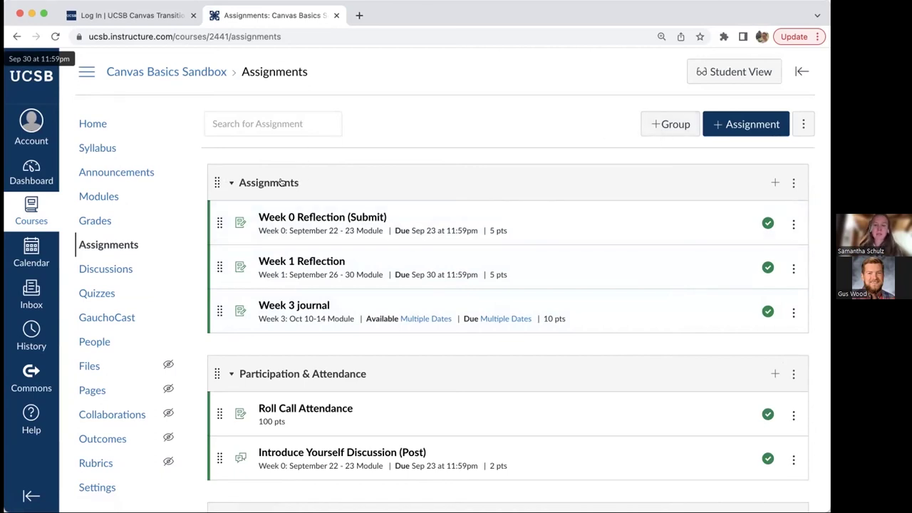
scroll(282, 183, down, 2)
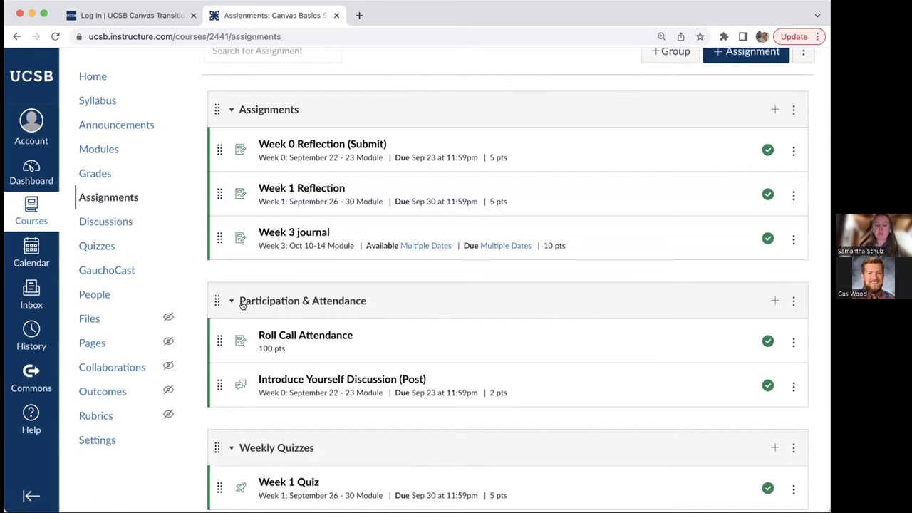
scroll(244, 303, down, 4)
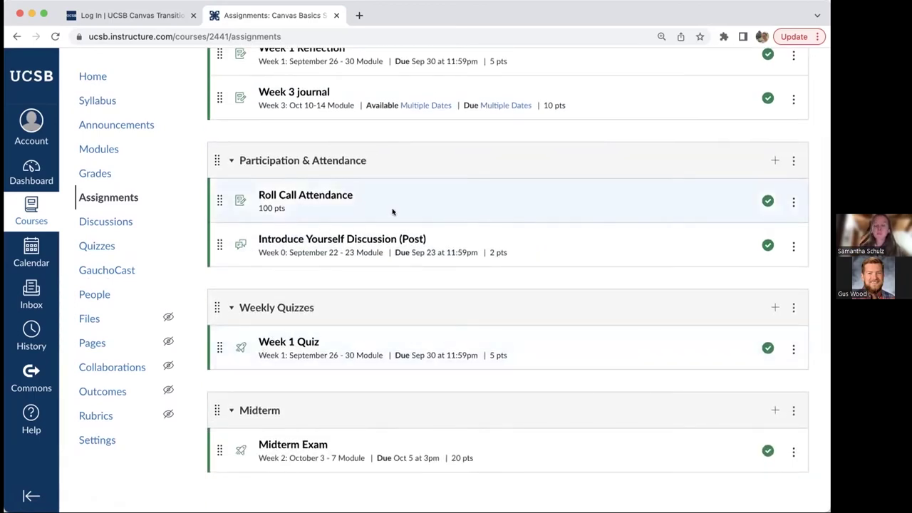
scroll(393, 210, up, 5)
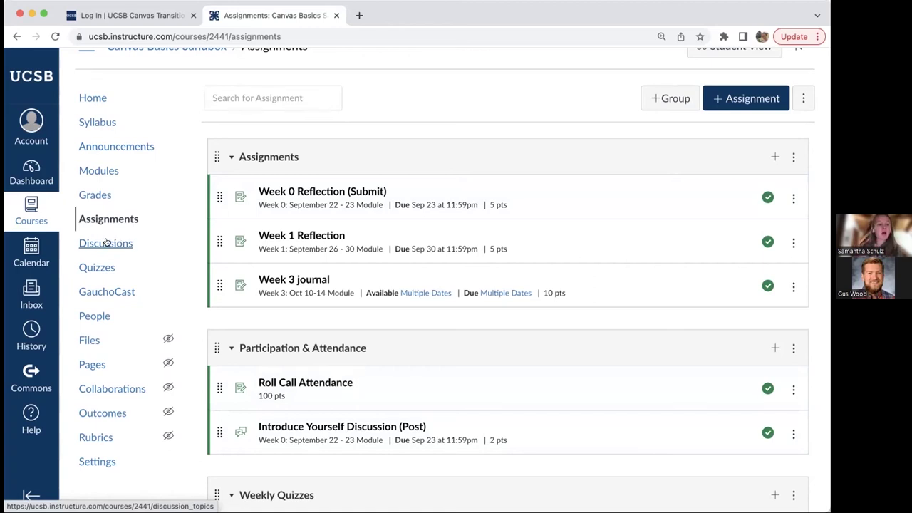
Open the course's discussions and unpin Introduce Yourself Discussion (Post).
click(105, 243)
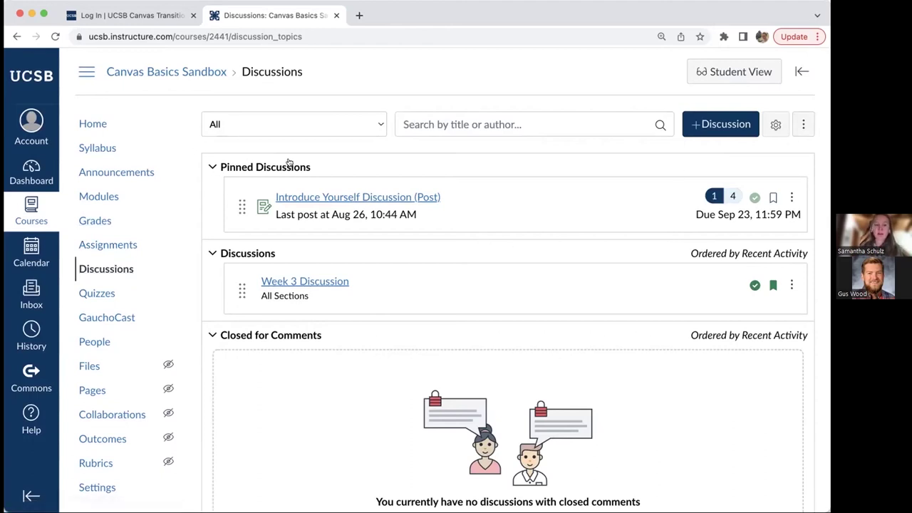
click(792, 197)
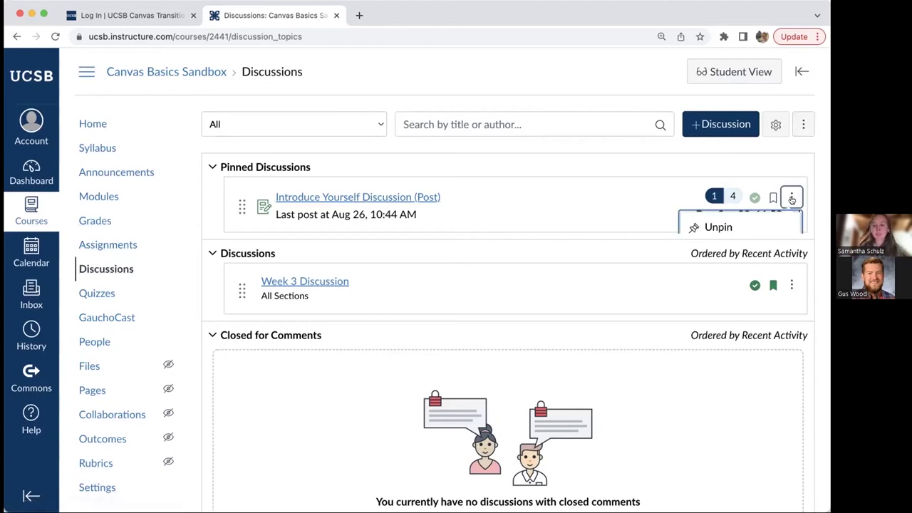
click(757, 221)
scroll(366, 196, down, 3)
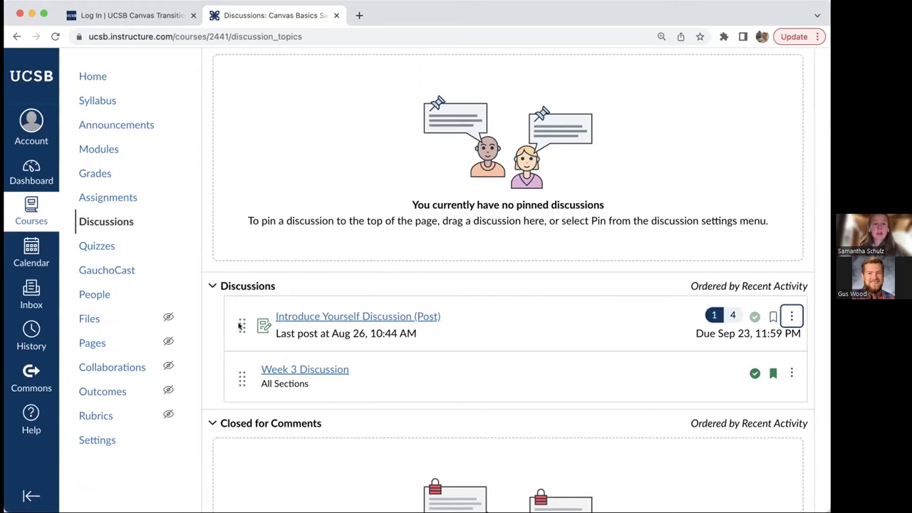
Move Introduce Yourself Discussion (Post) back into Pinned Discussions and check its available management options.
drag(241, 322, 228, 103)
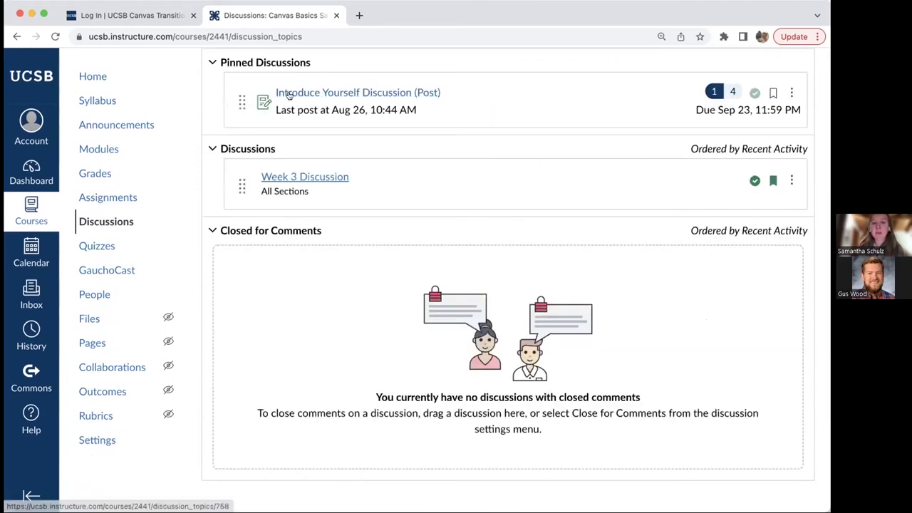
click(792, 92)
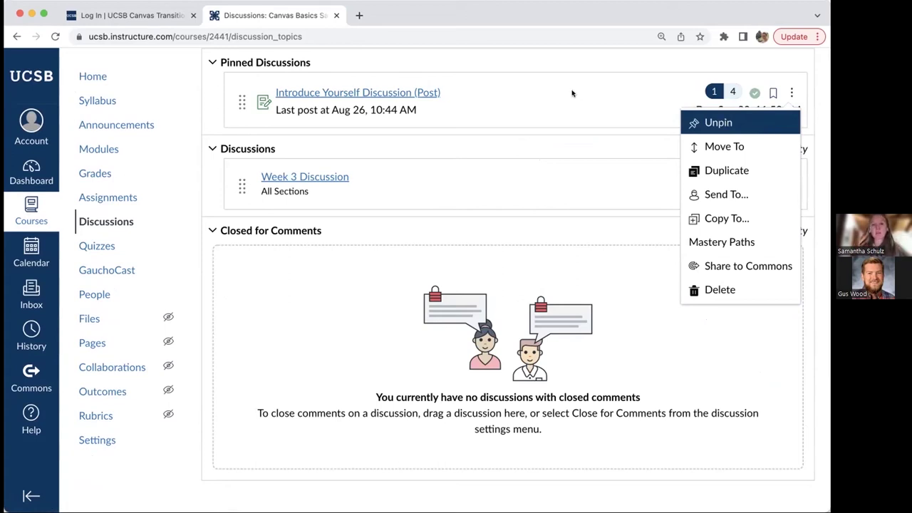
key(Escape)
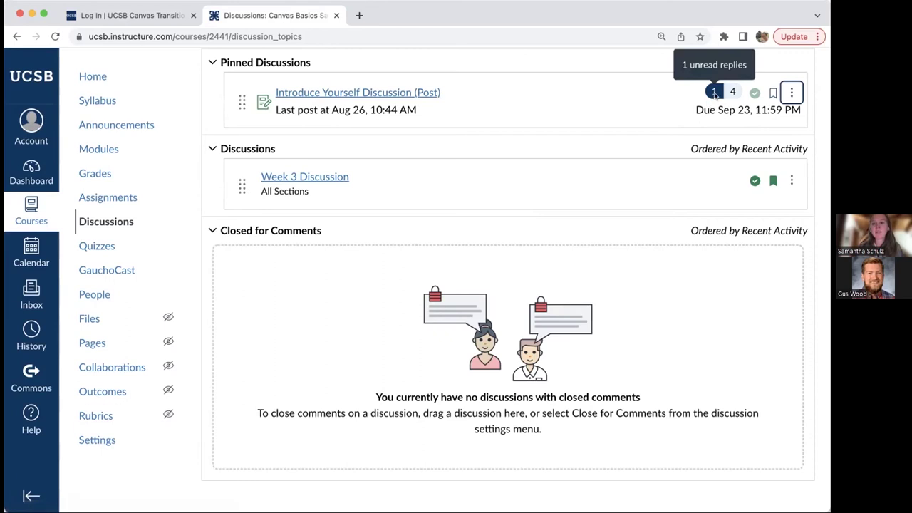
Read the prompt and student replies in Introduce Yourself Discussion (Post), and return to the discussion list.
click(366, 93)
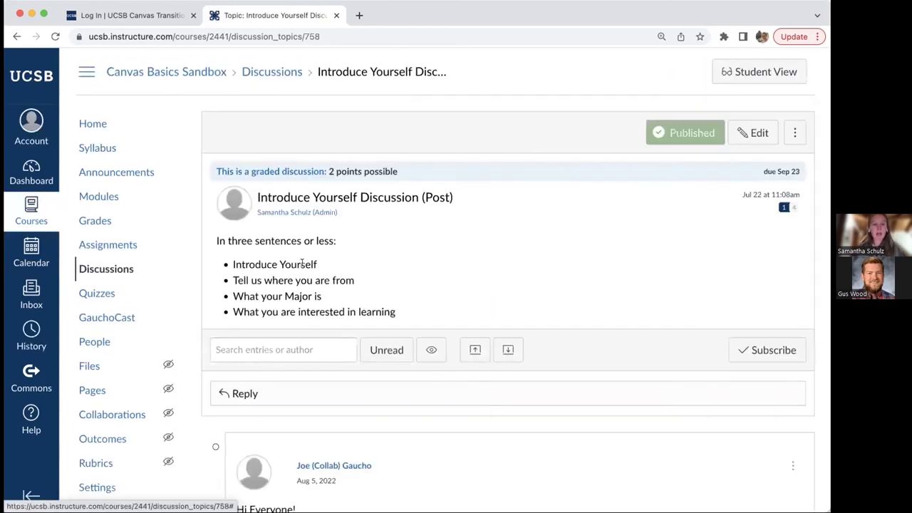
scroll(285, 300, down, 5)
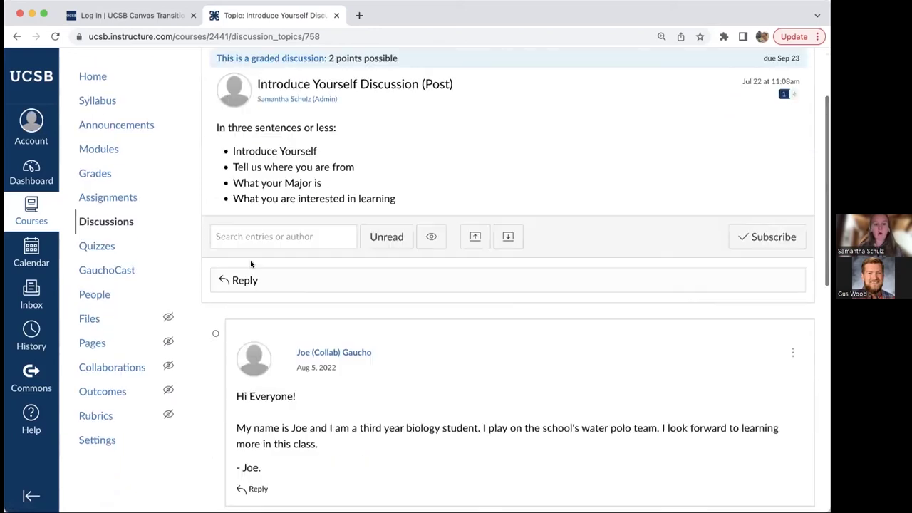
scroll(318, 345, down, 7)
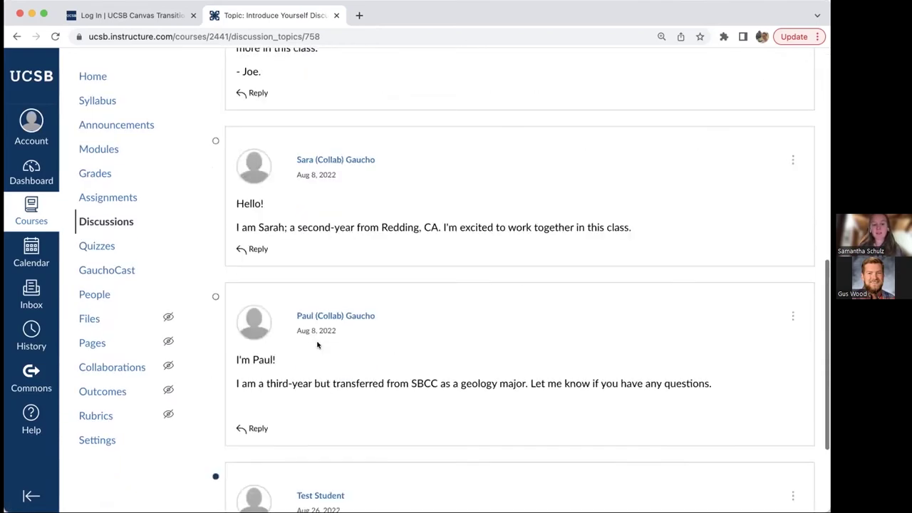
scroll(318, 345, up, 5)
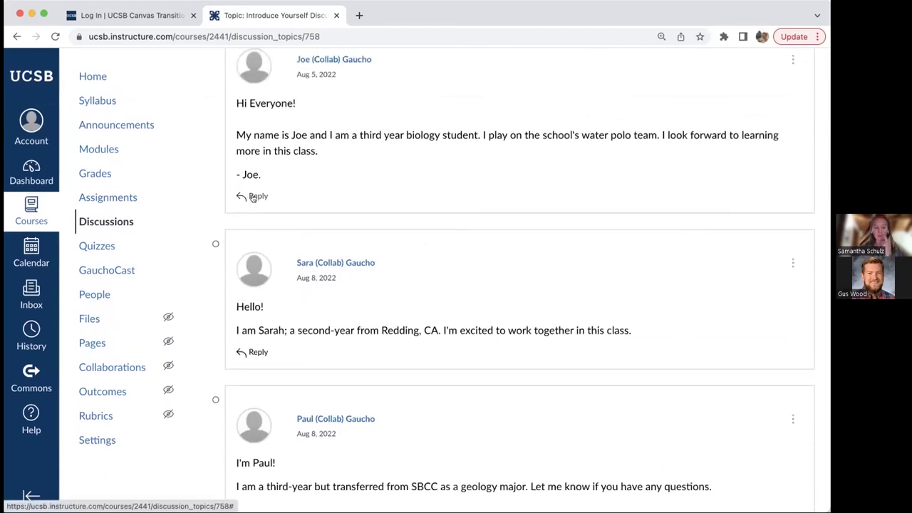
scroll(242, 214, up, 8)
click(114, 271)
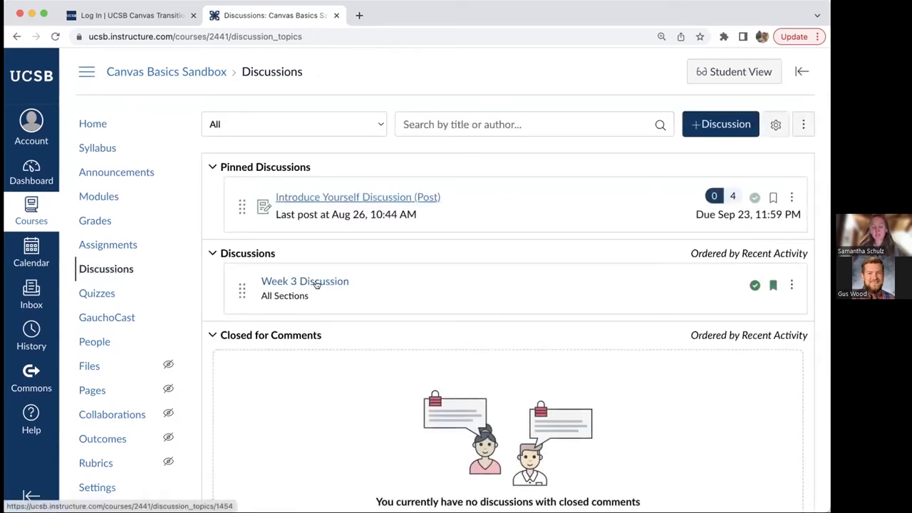
Open Week 3 Discussion from the discussion list for editing.
click(318, 283)
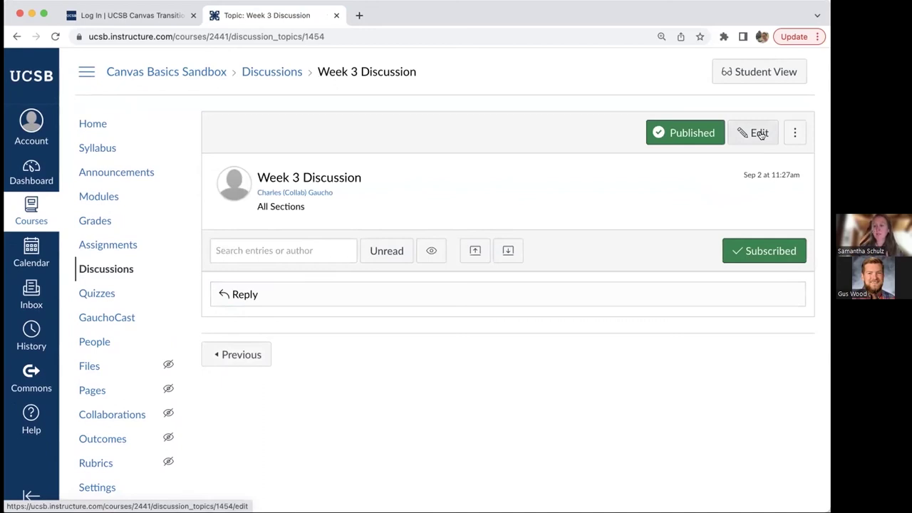
click(129, 269)
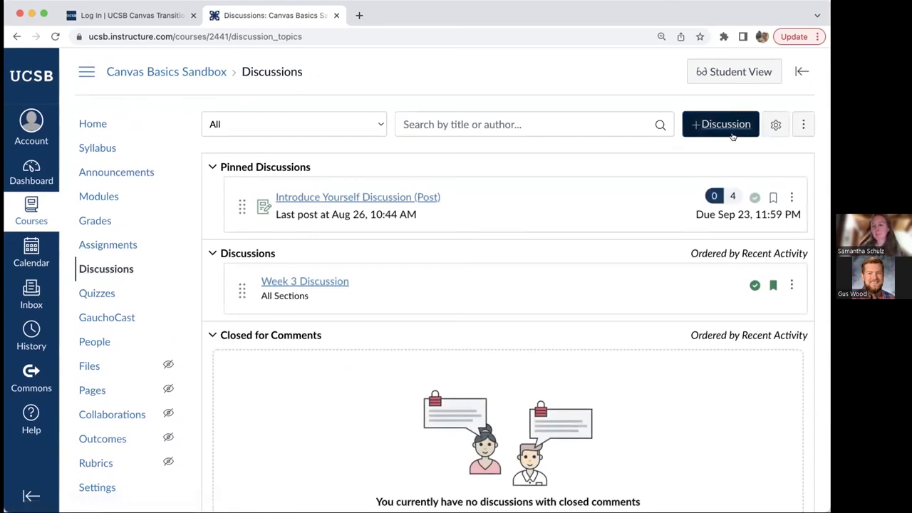
click(303, 282)
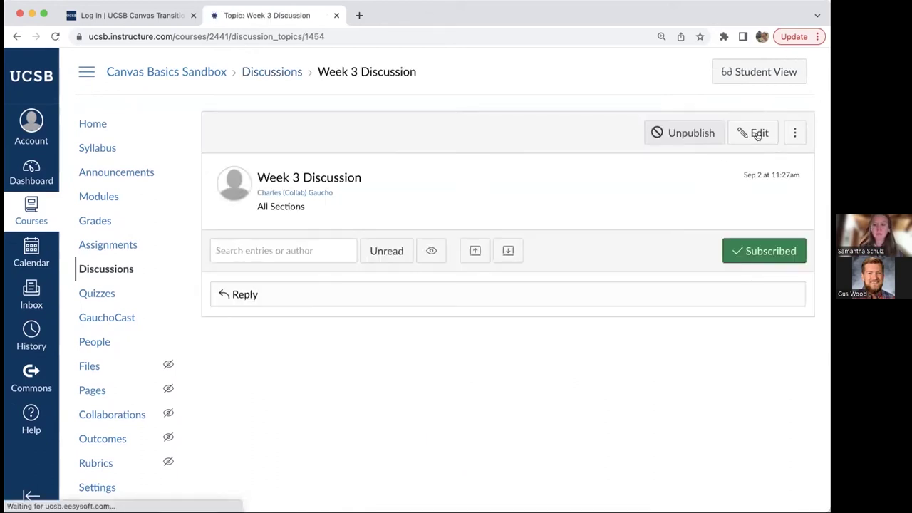
click(757, 133)
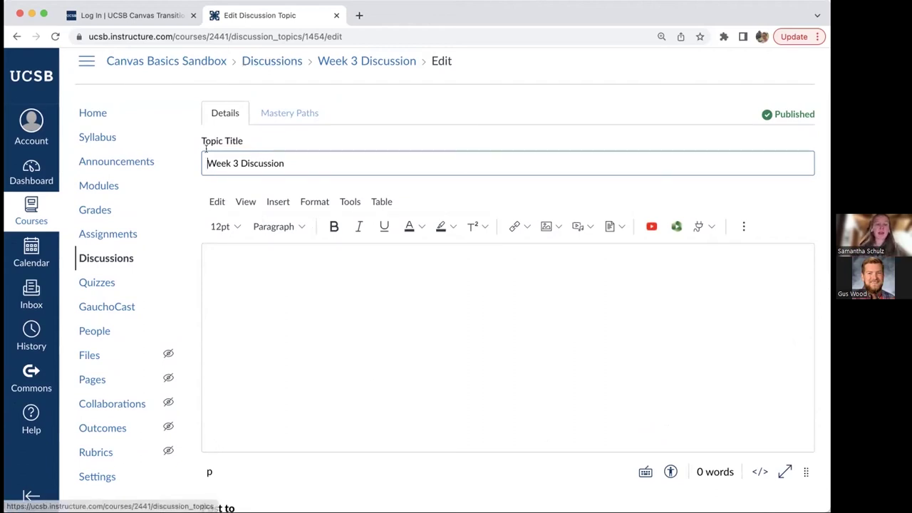
Look over the discussion's title, content editor, Post to and Attachment settings.
click(249, 253)
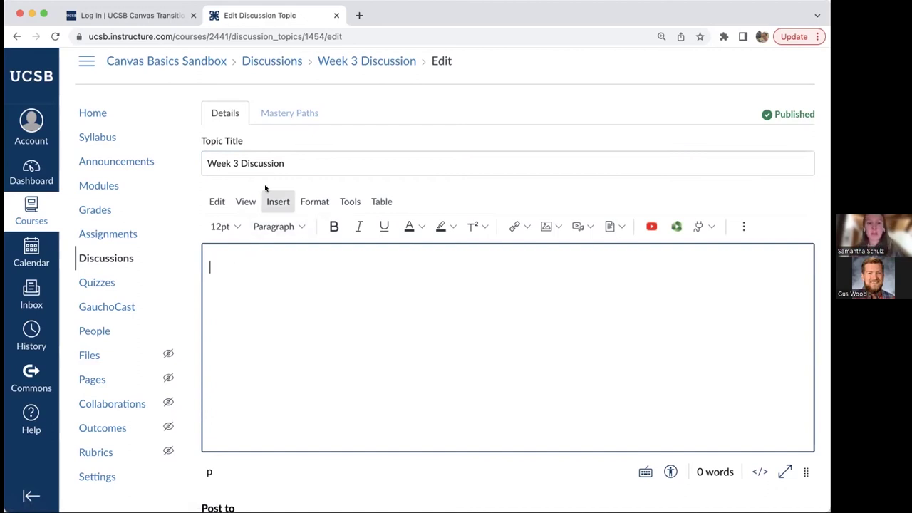
scroll(669, 284, down, 5)
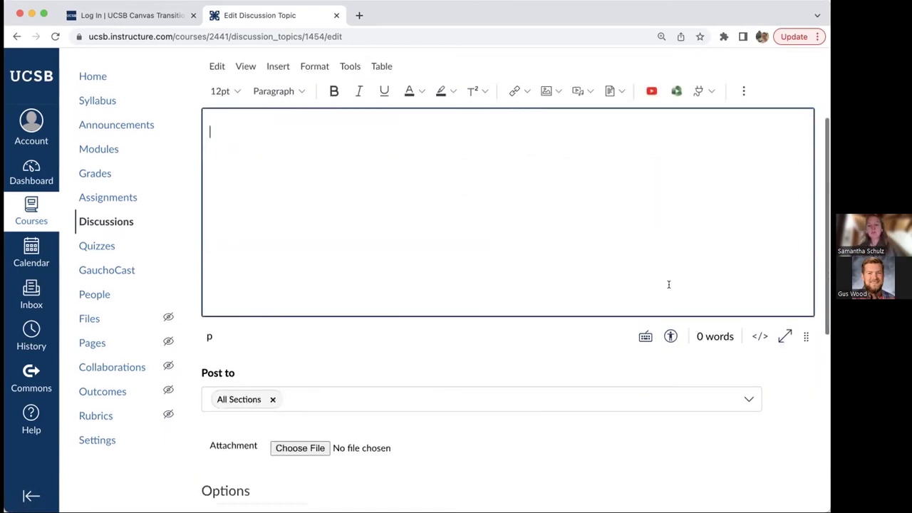
scroll(669, 285, down, 1)
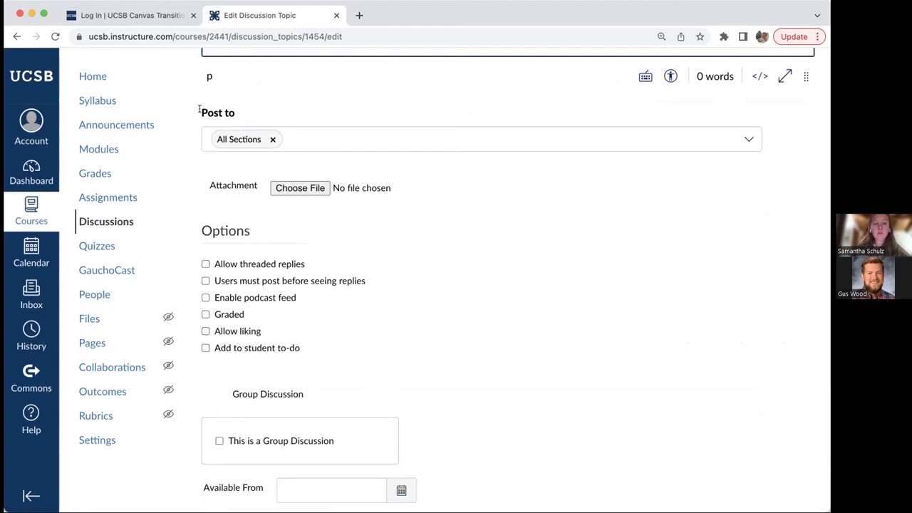
click(236, 111)
click(314, 111)
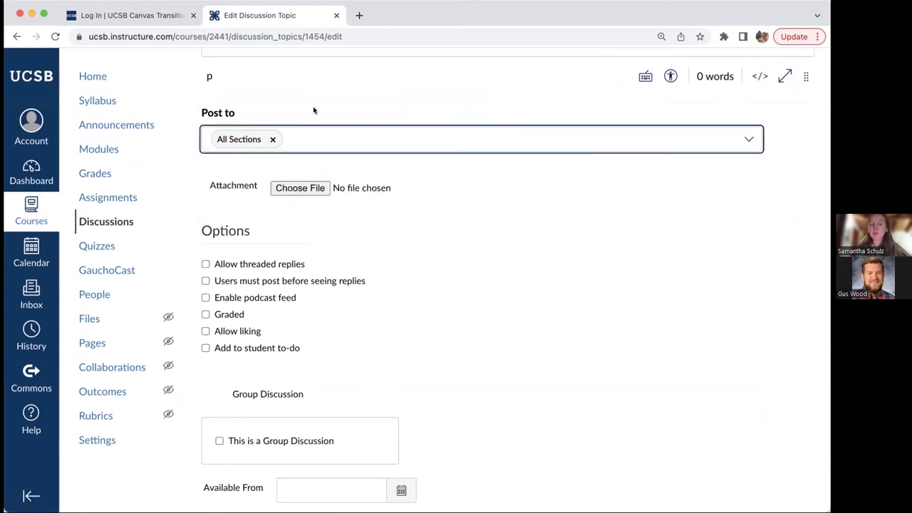
drag(206, 186, 258, 186)
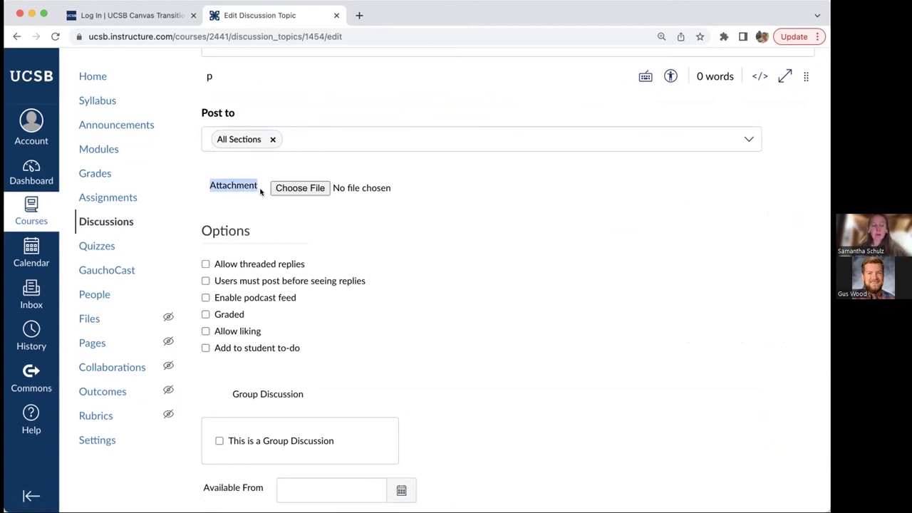
Allow threaded replies in the discussion and review the options for posting before seeing replies, podcast feed and liking.
drag(307, 264, 209, 265)
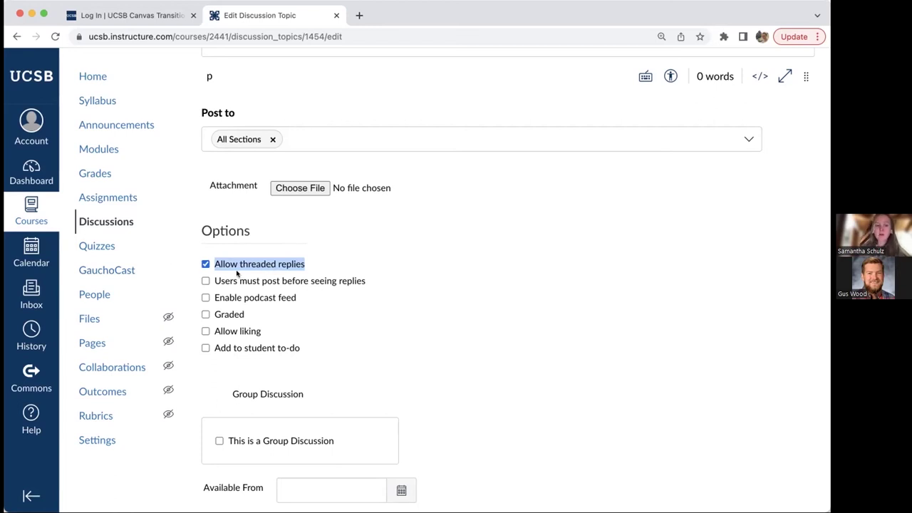
drag(212, 282, 368, 288)
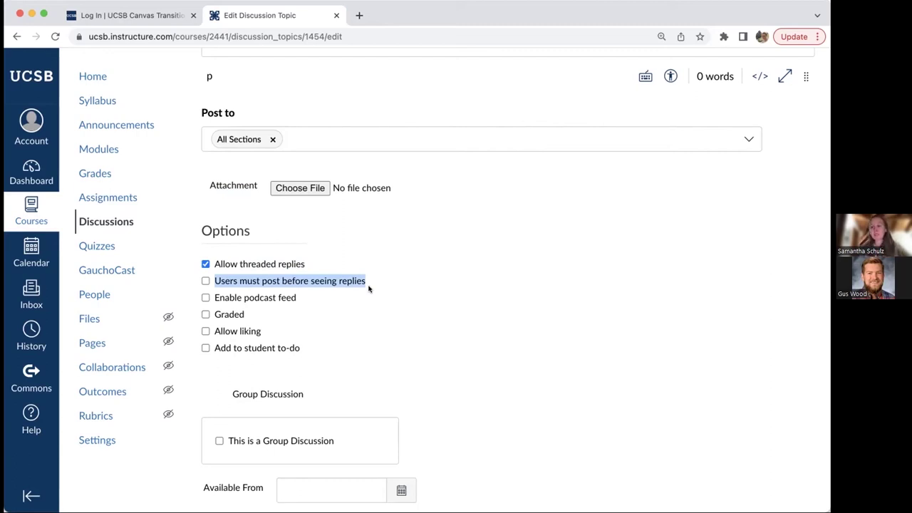
drag(297, 297, 212, 300)
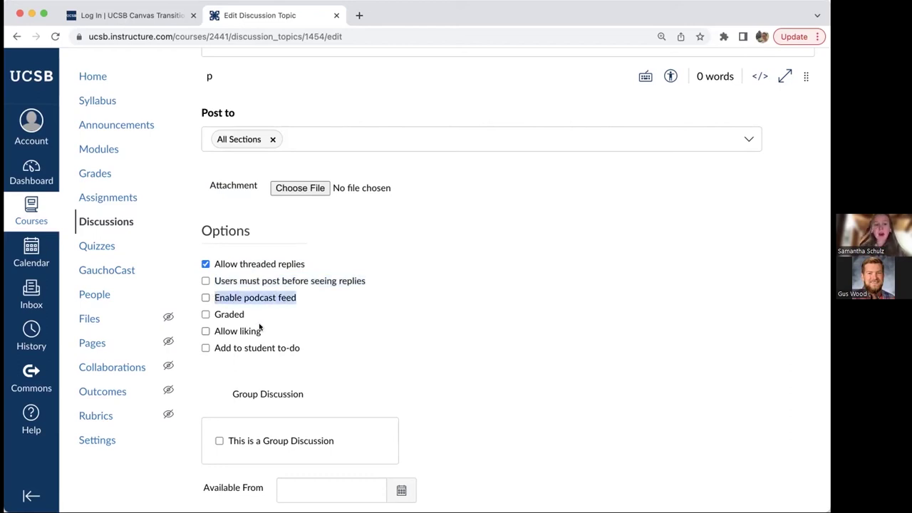
drag(262, 332, 217, 332)
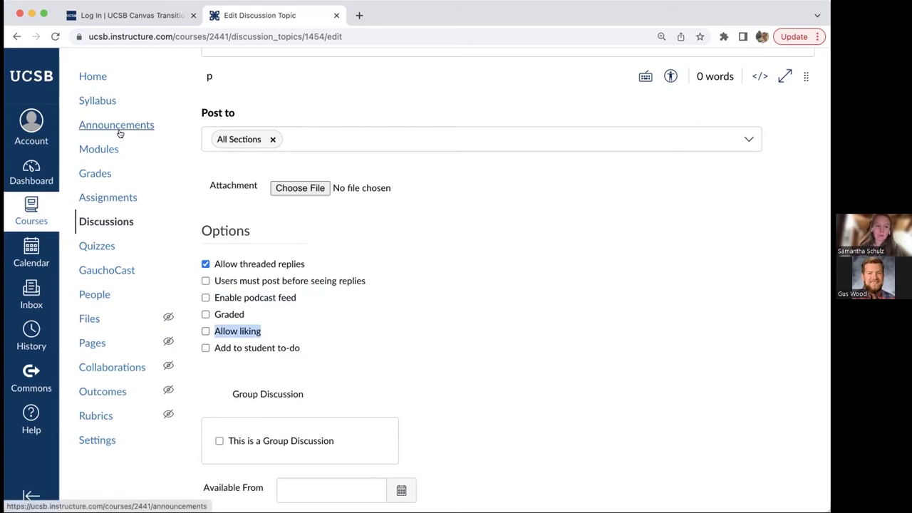
Make the discussion graded and review its points, grade display, assignment group, peer review and due date settings.
drag(245, 314, 214, 315)
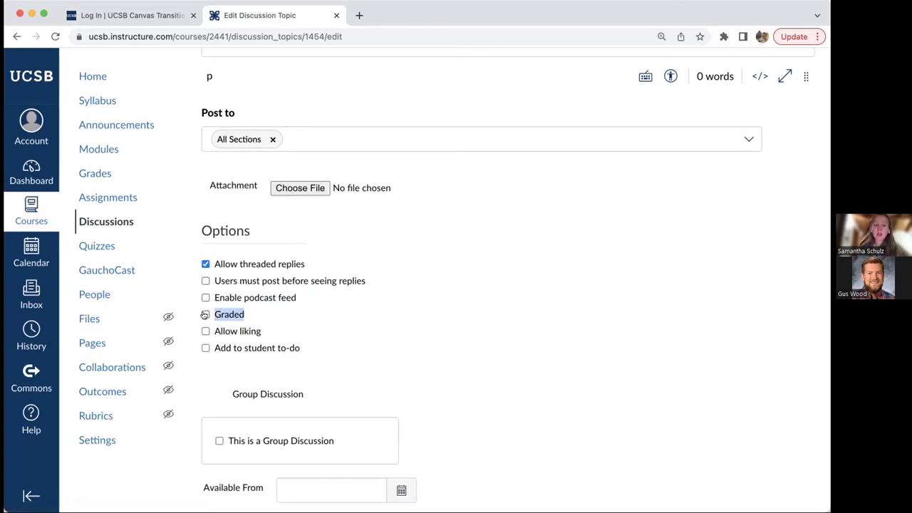
click(205, 315)
scroll(267, 342, down, 4)
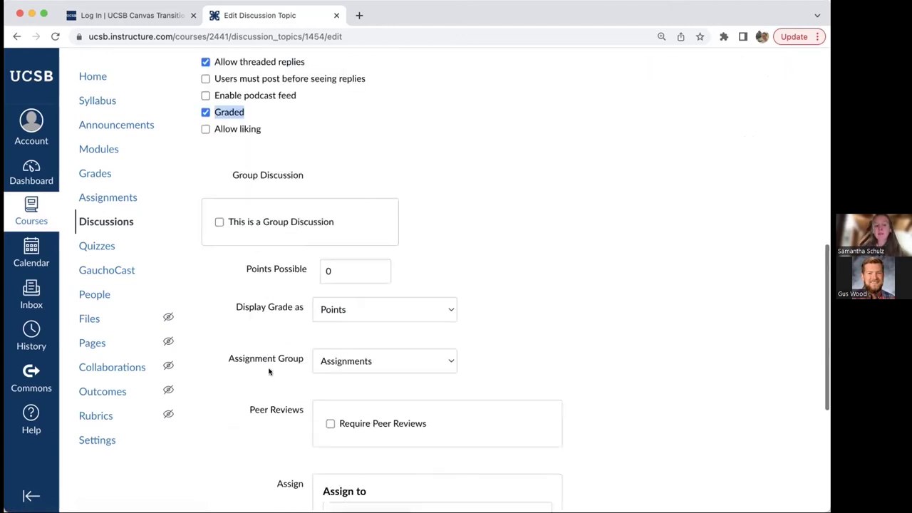
click(247, 273)
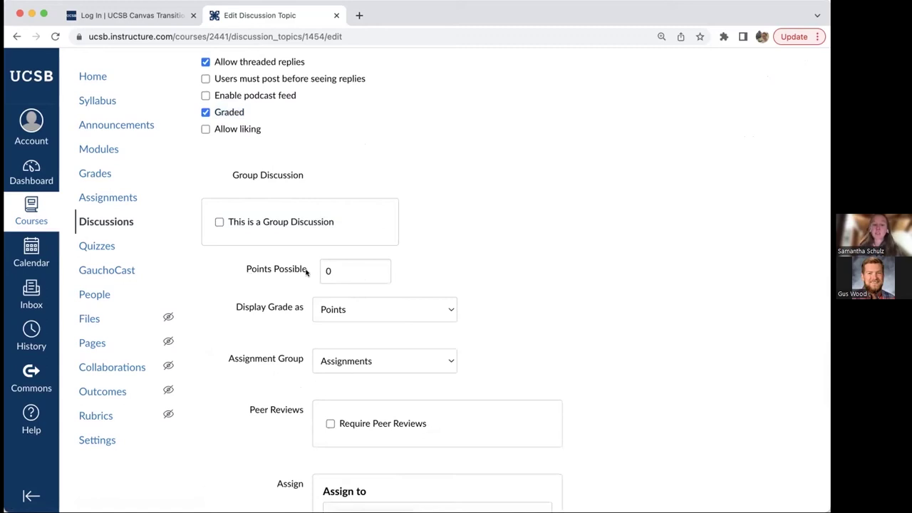
triple_click(300, 270)
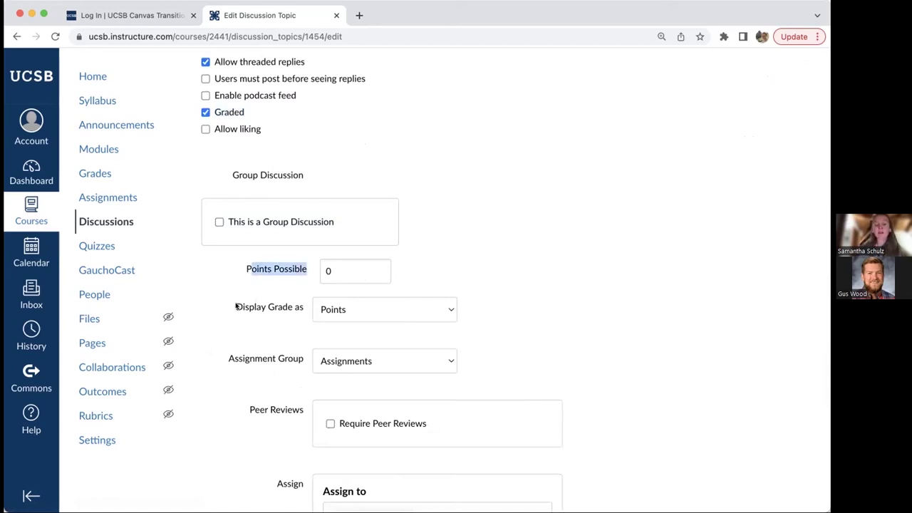
drag(237, 306, 305, 308)
scroll(306, 349, down, 5)
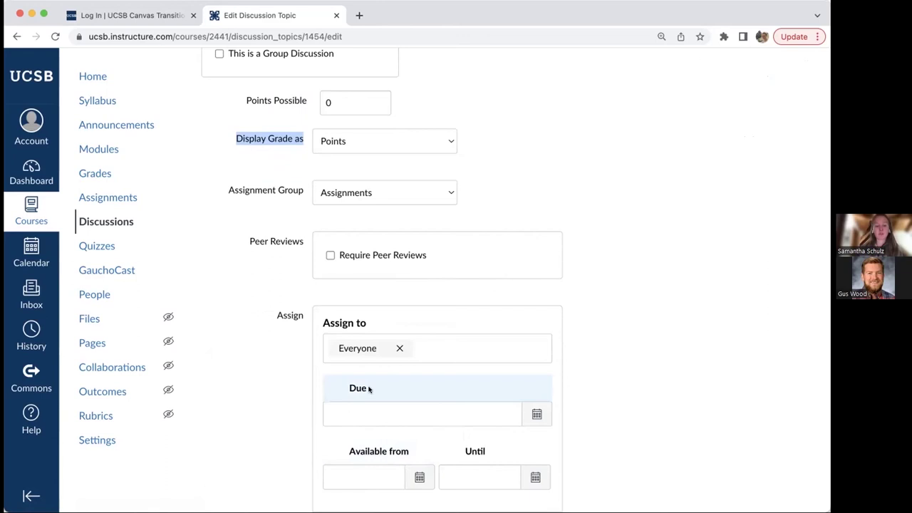
scroll(369, 388, up, 8)
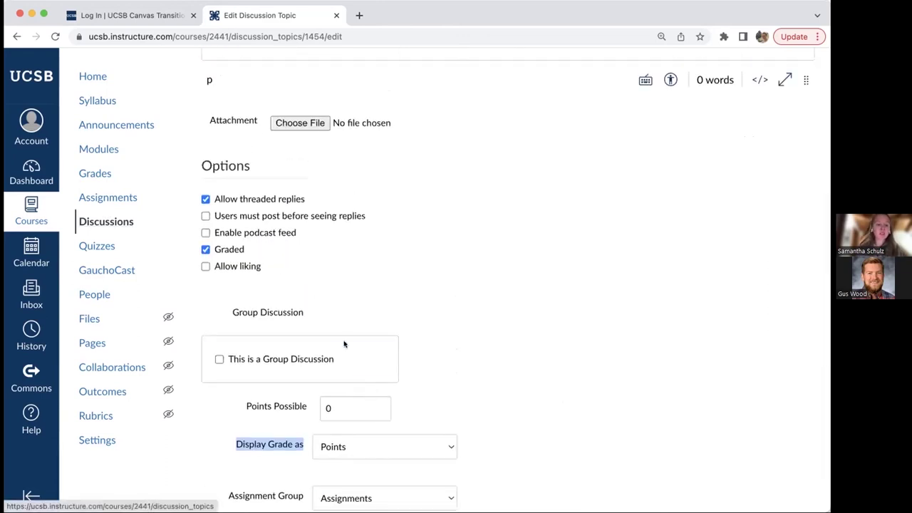
Make Week 3 Discussion a group discussion with the Sections group set, save it and read the group notice.
drag(345, 360, 221, 358)
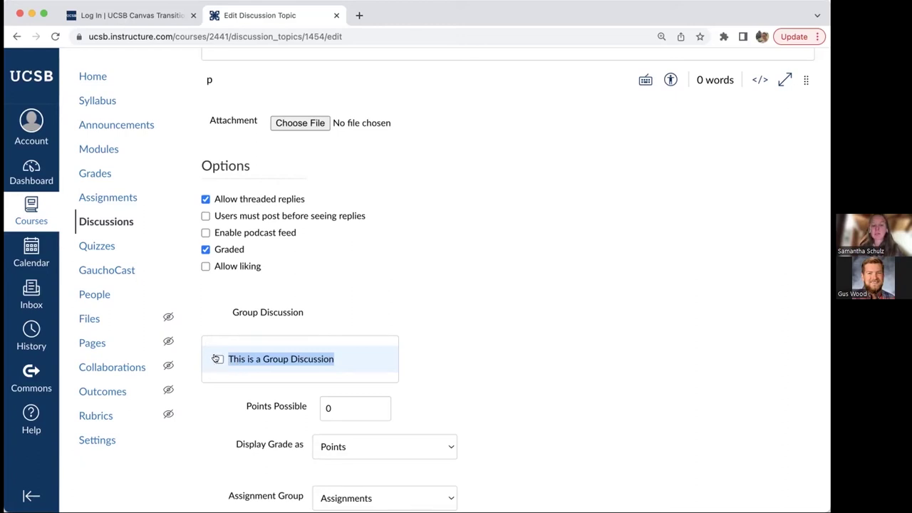
click(216, 359)
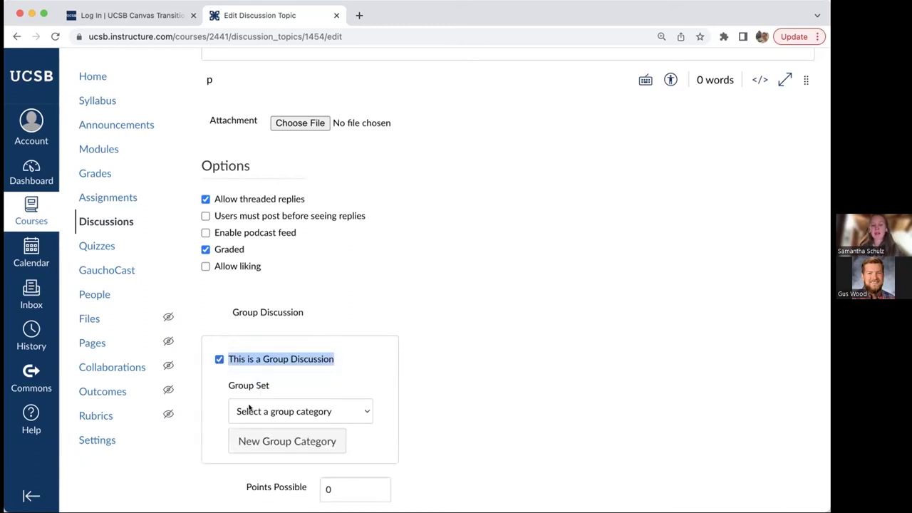
click(292, 411)
click(277, 427)
scroll(425, 382, down, 2)
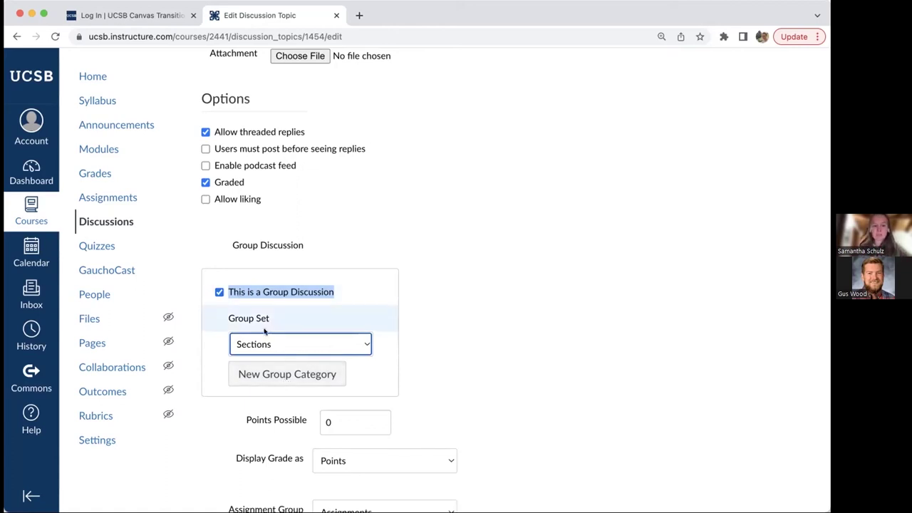
scroll(285, 363, down, 10)
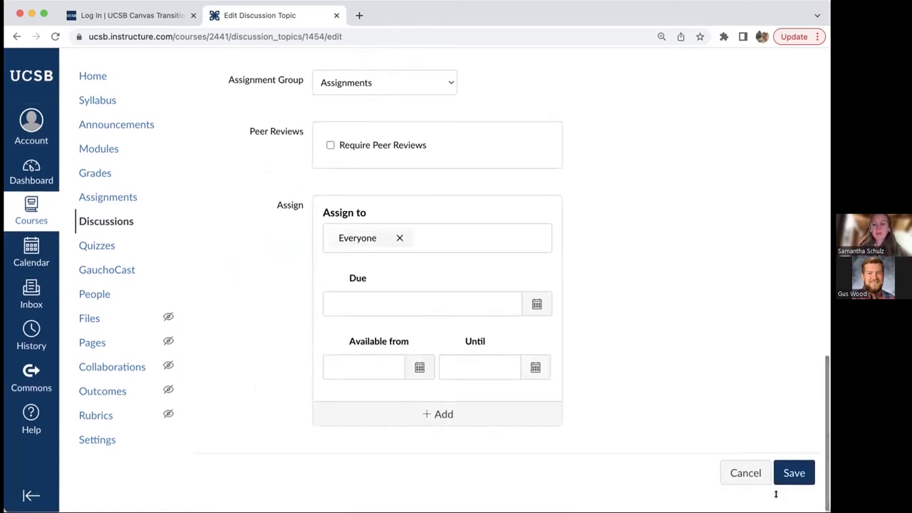
click(795, 474)
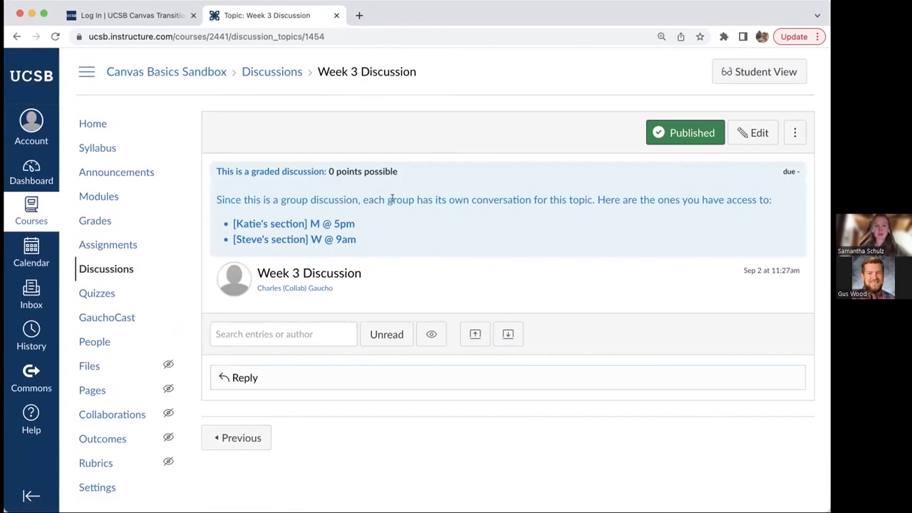
drag(364, 200, 594, 201)
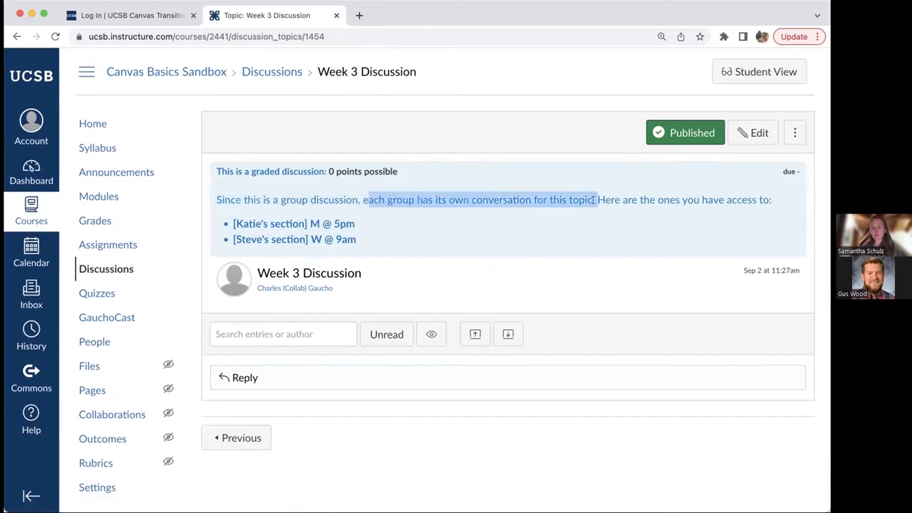
click(594, 202)
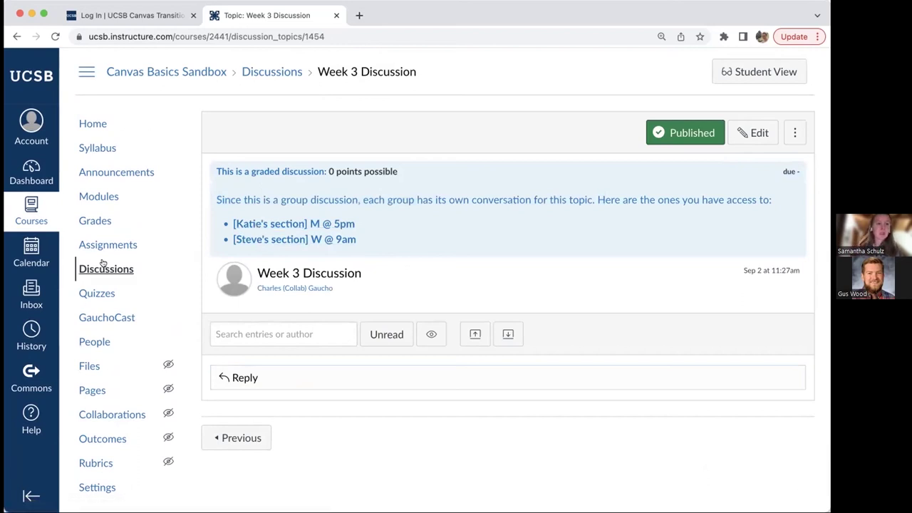
Open Week 1 Quiz for editing, look through its options, restrictions and assignment dates, and return to the quiz list.
click(98, 298)
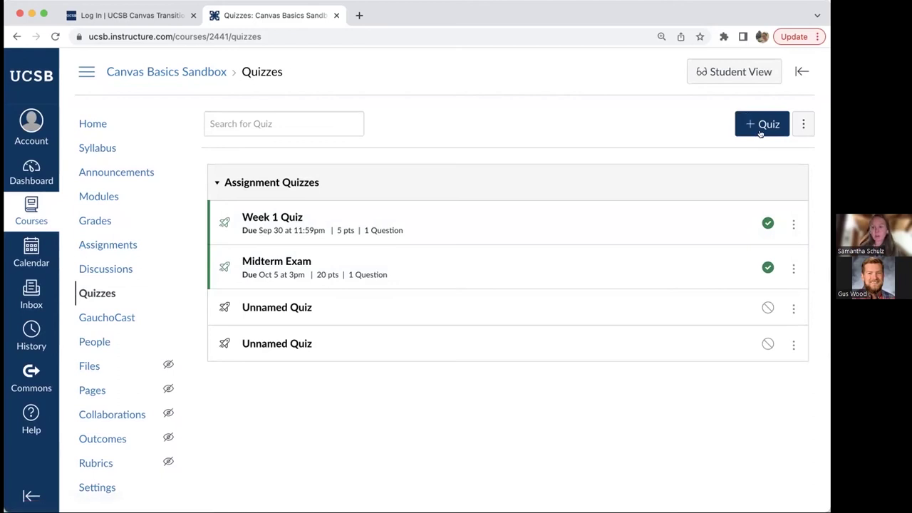
click(293, 216)
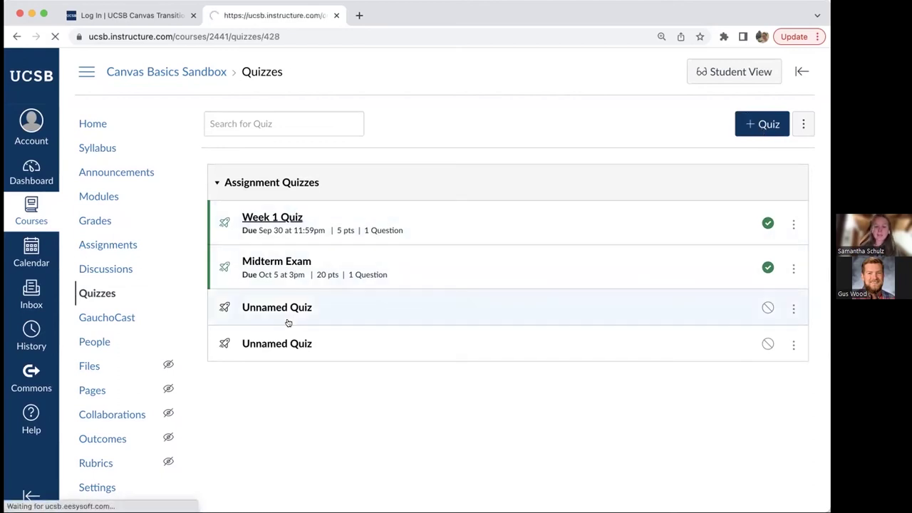
click(575, 121)
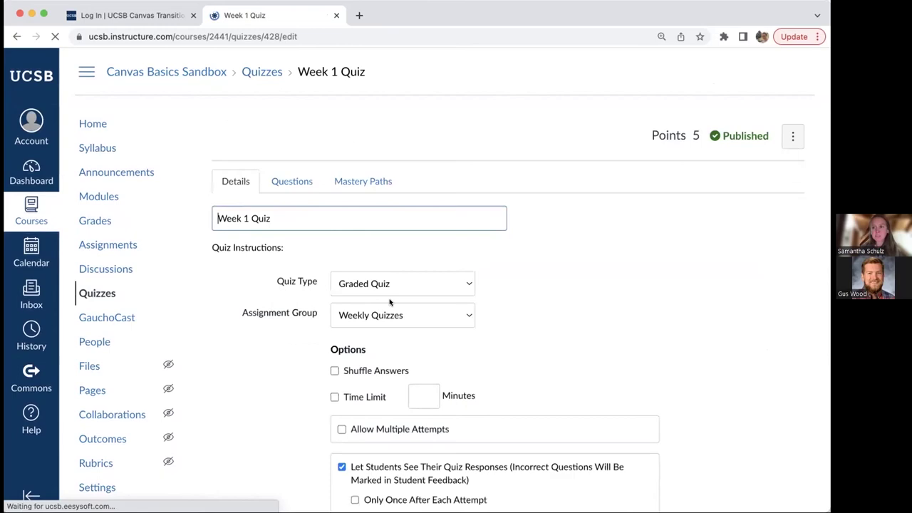
scroll(390, 303, down, 3)
scroll(390, 302, down, 2)
scroll(354, 211, down, 3)
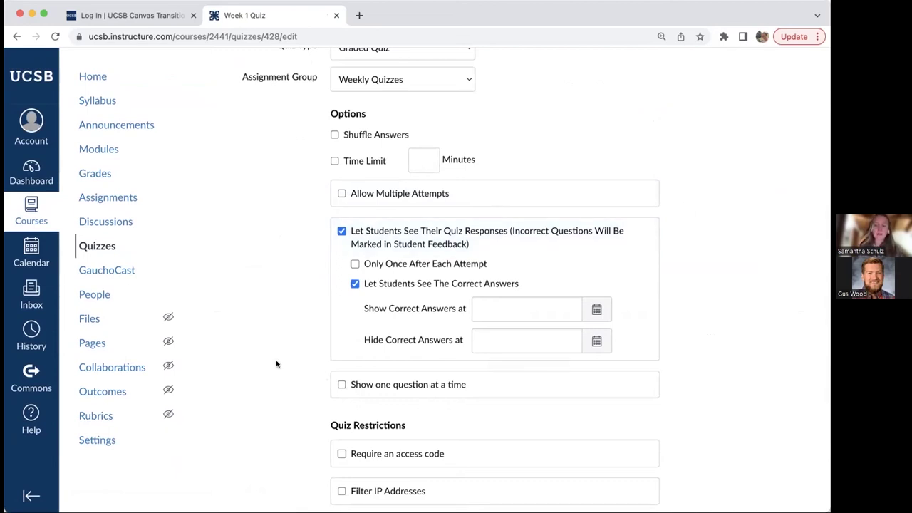
scroll(276, 364, down, 5)
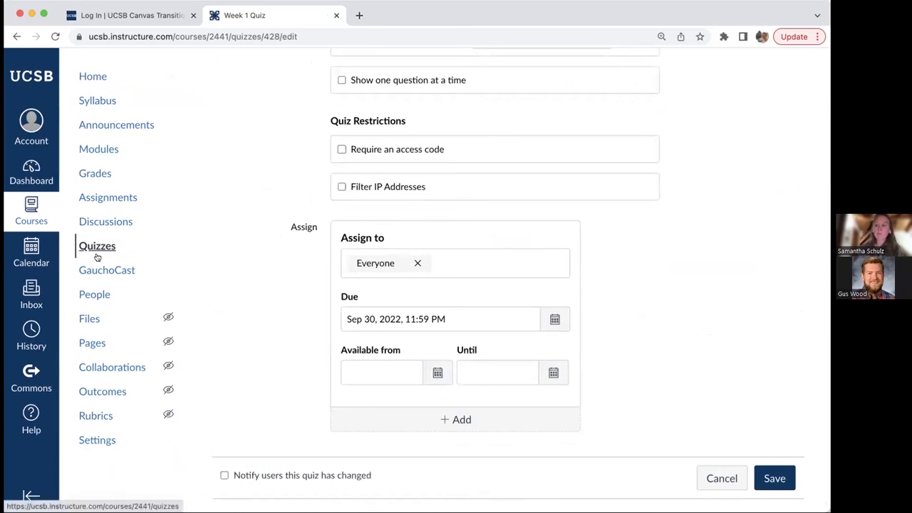
click(97, 255)
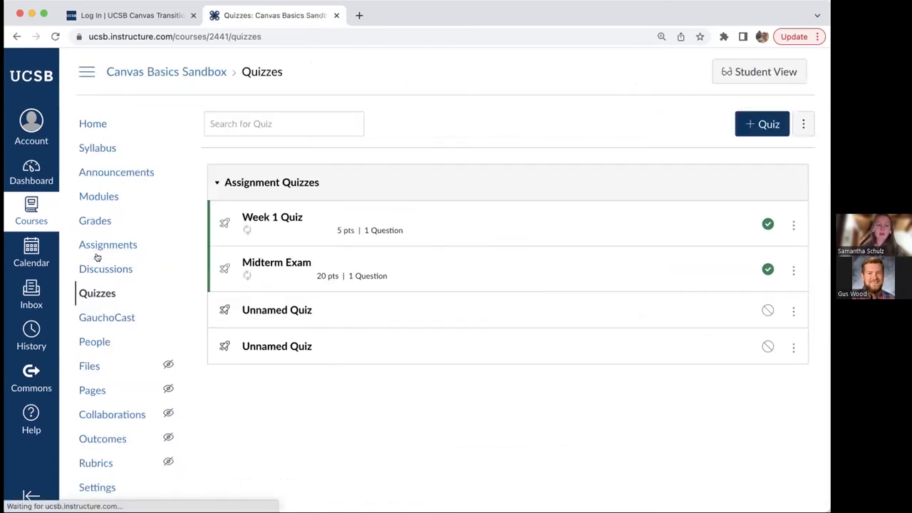
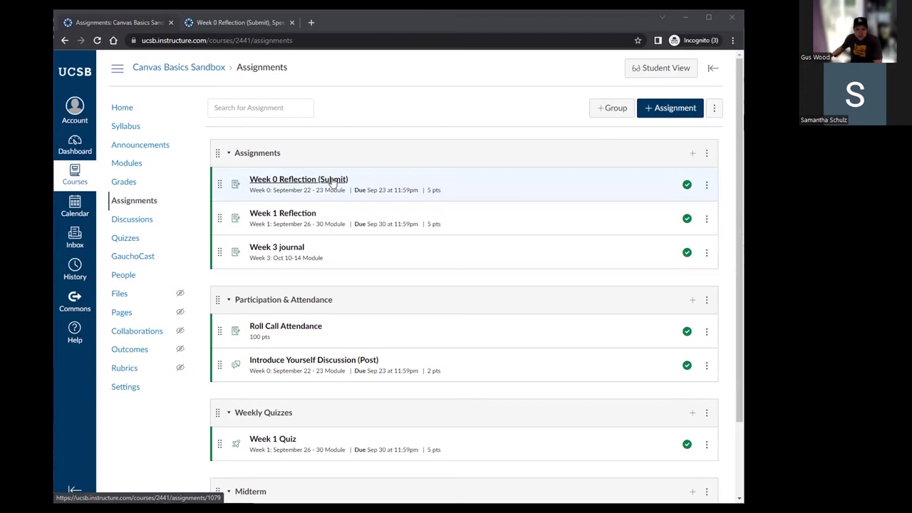
Open the Week 0 Reflection (Submit) assignment and view its submissions in SpeedGrader.
click(283, 184)
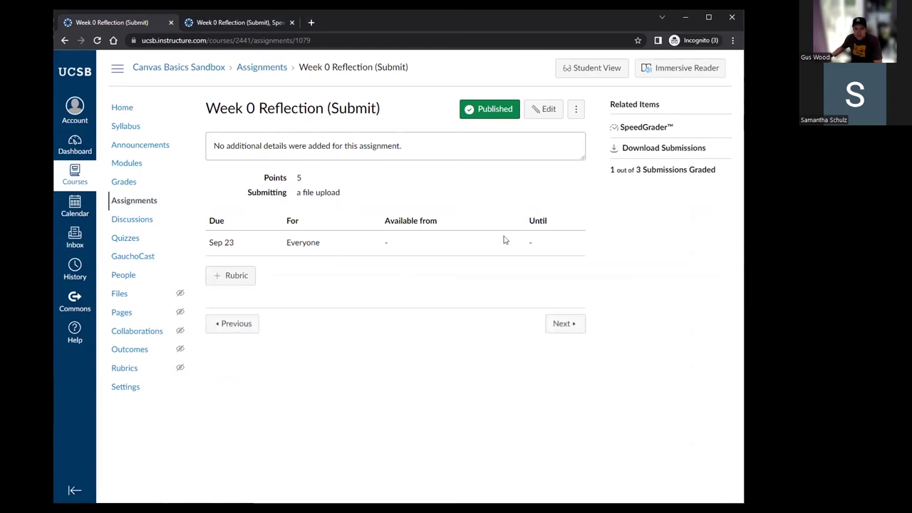
click(636, 129)
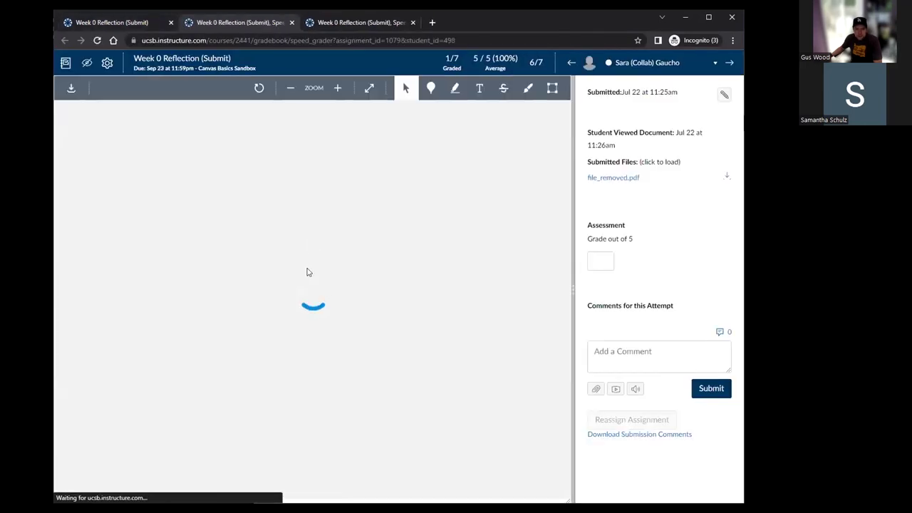
Switch to the Test PDF.pdf submission of the first student marked as needing grading, and look at the SpeedGrader settings choices.
click(656, 65)
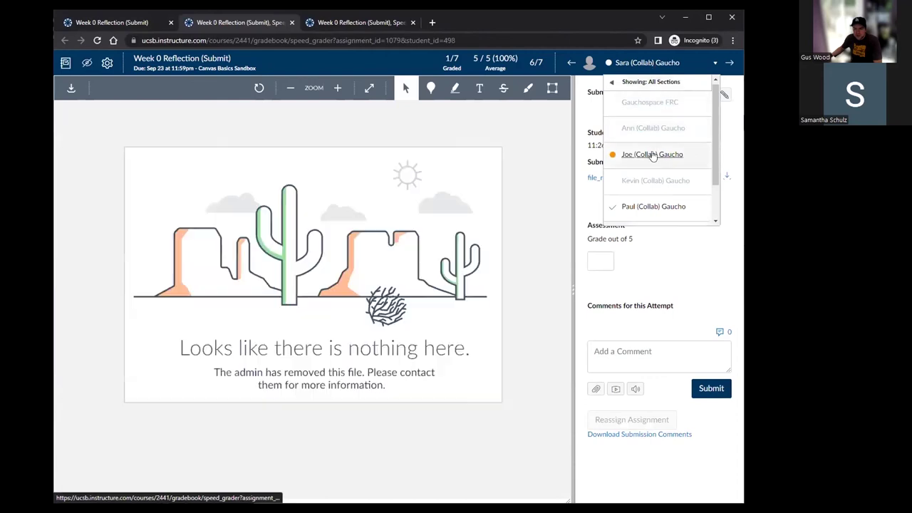
click(650, 154)
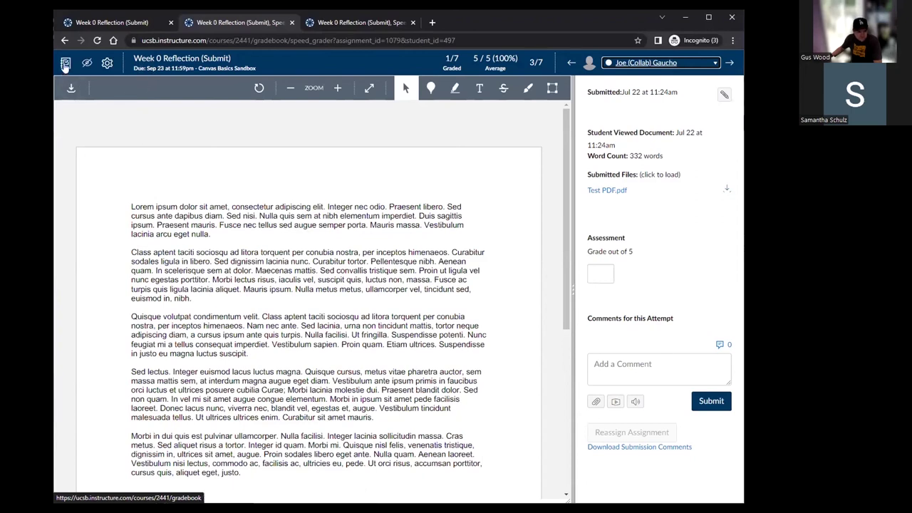
click(107, 64)
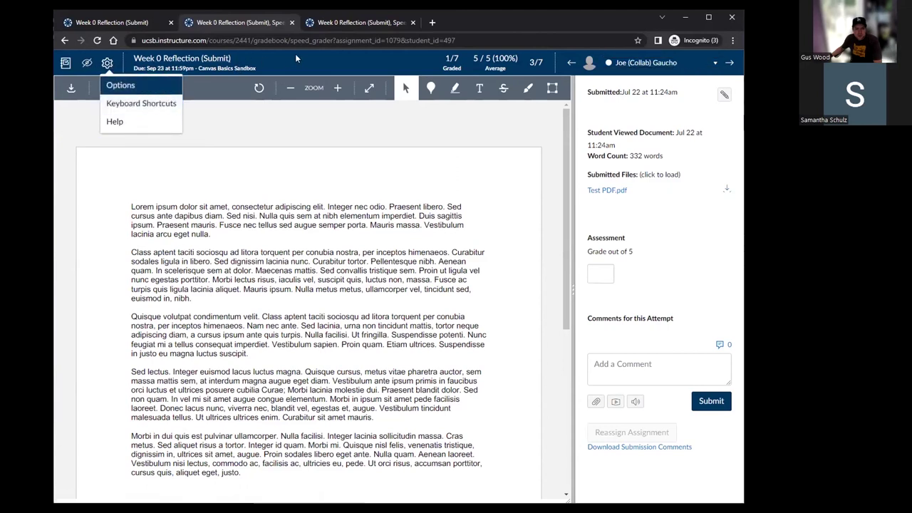
click(165, 65)
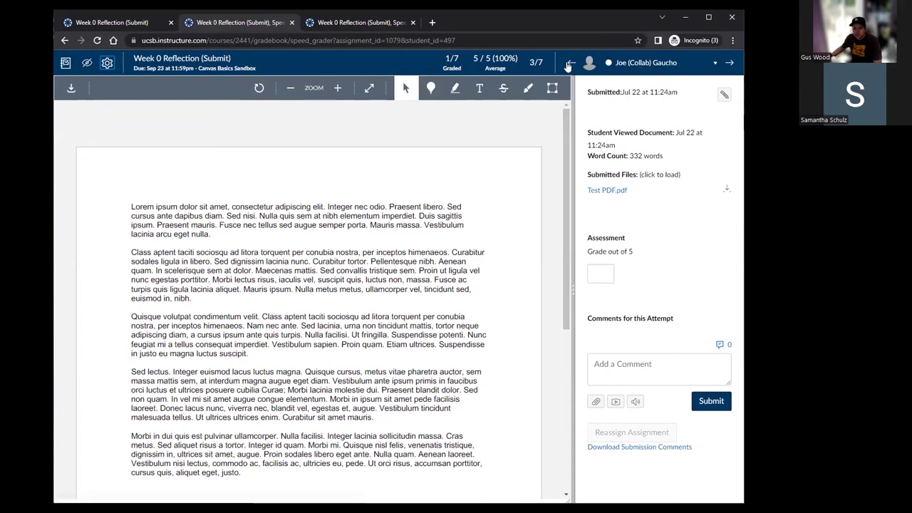
Look through the student list and the section choices for filtering it.
click(716, 65)
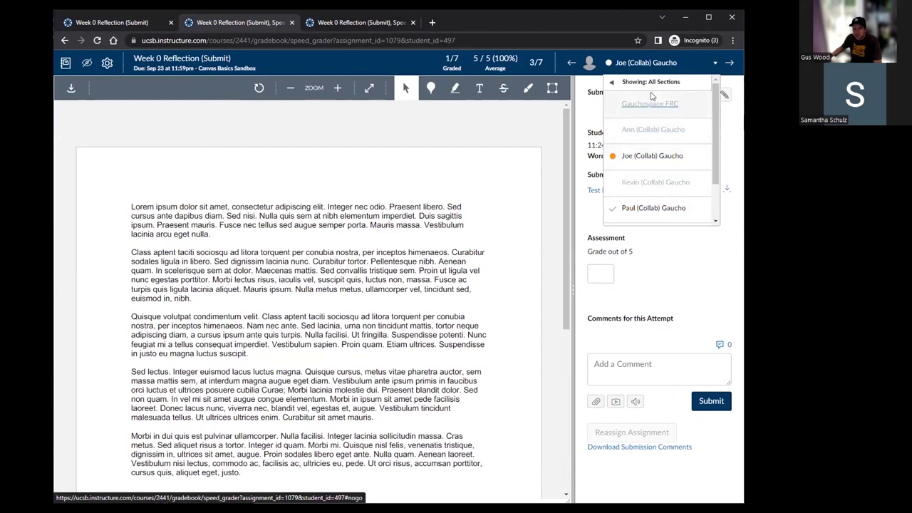
mouse_move(651, 91)
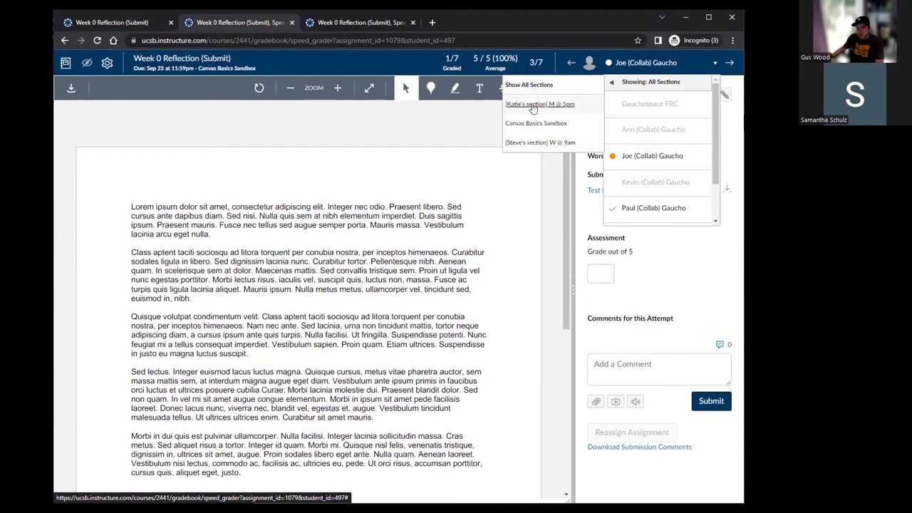
click(650, 64)
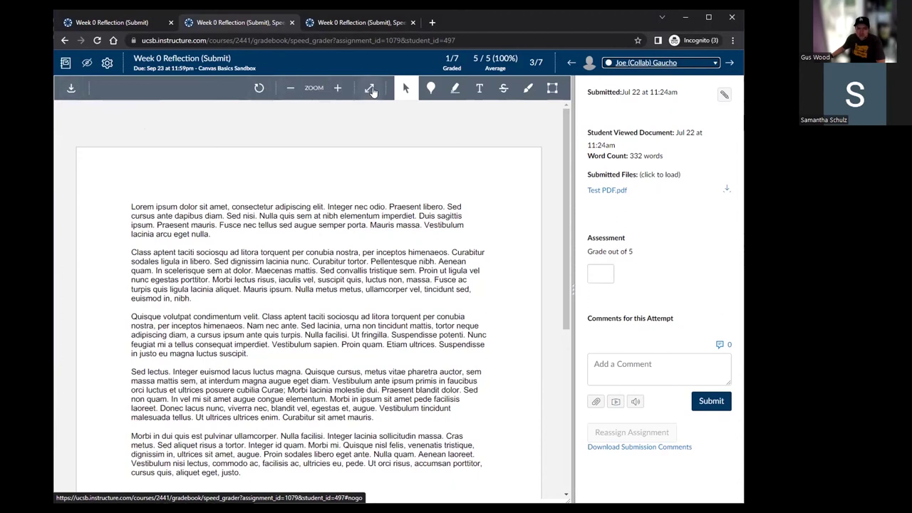
Place a blue point annotation in the second paragraph and highlight "Praesent libero. Sed" in yellow in the first paragraph.
click(431, 93)
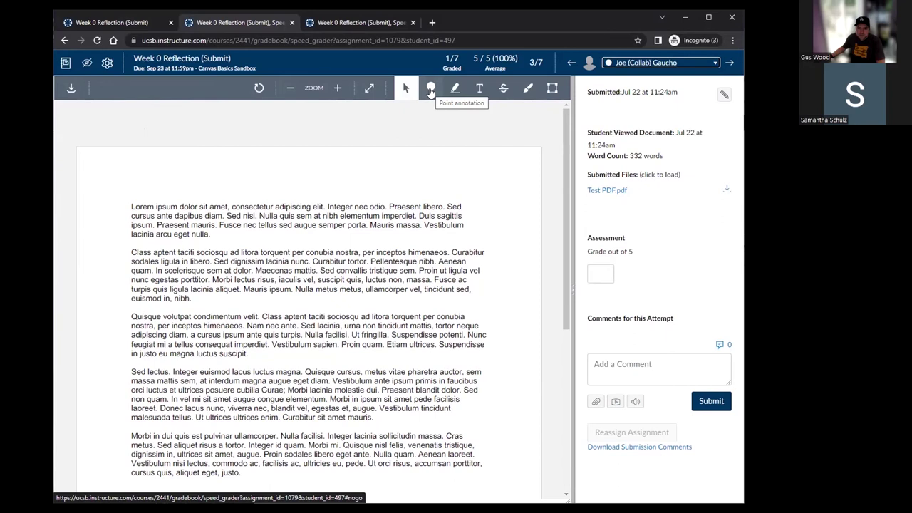
click(431, 90)
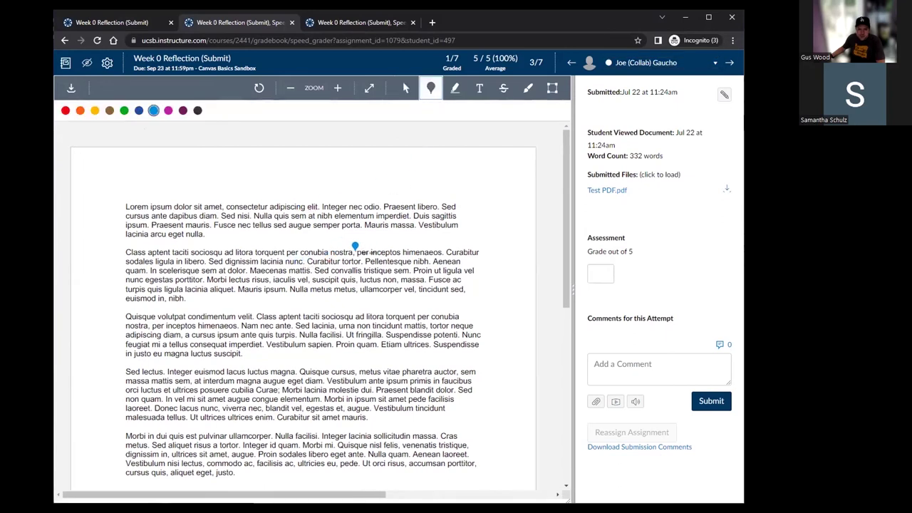
click(355, 248)
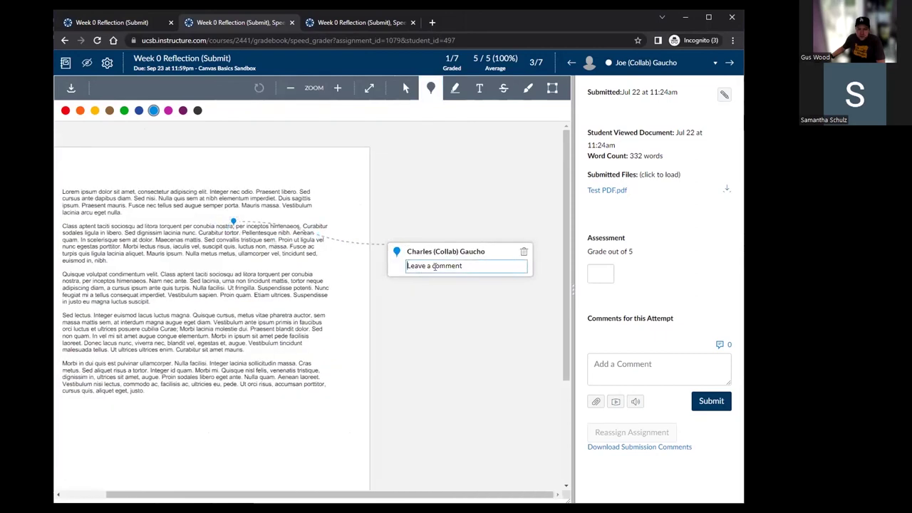
click(455, 88)
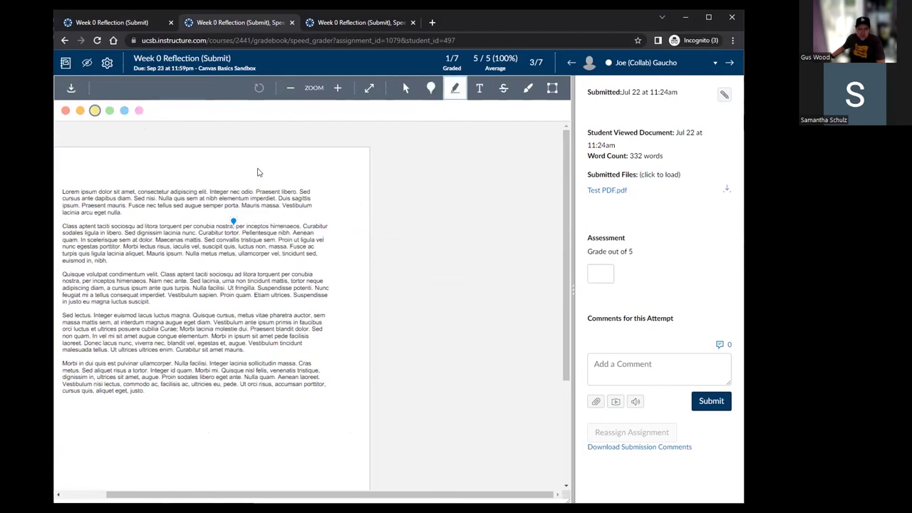
drag(256, 191, 313, 193)
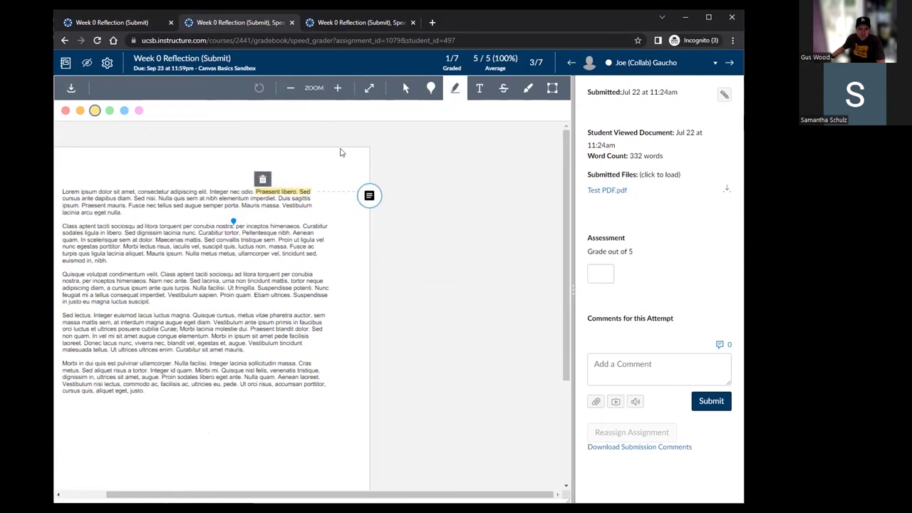
click(419, 196)
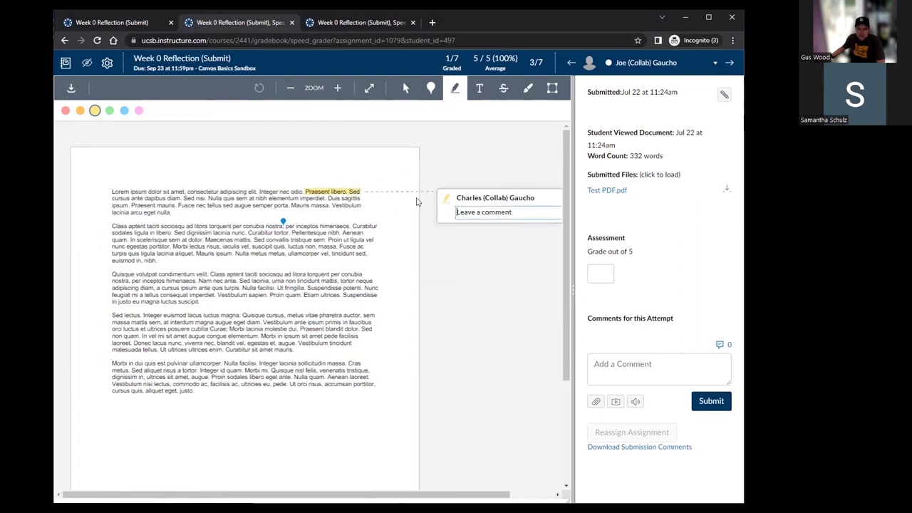
click(479, 88)
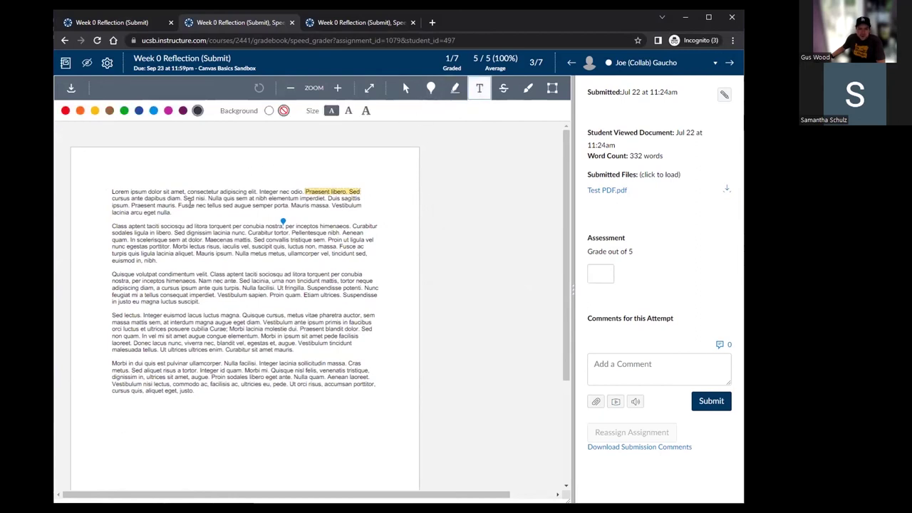
click(190, 177)
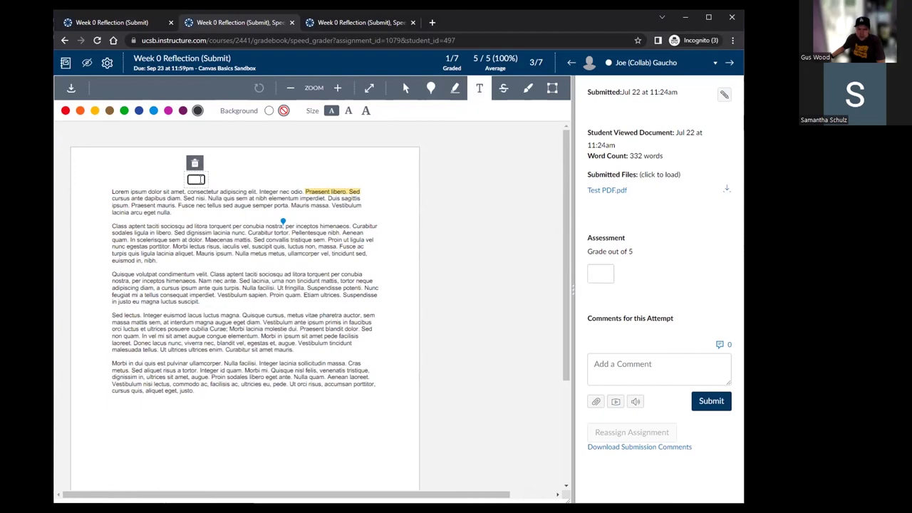
click(194, 164)
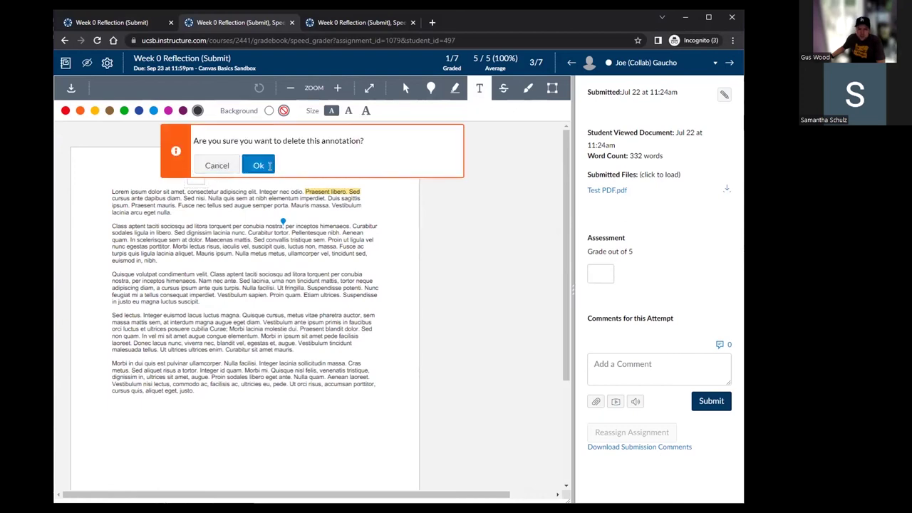
click(258, 163)
Strike out the opening words of the second paragraph, "Class aptent taciti sociosqu ad litora torquent", in red.
click(503, 87)
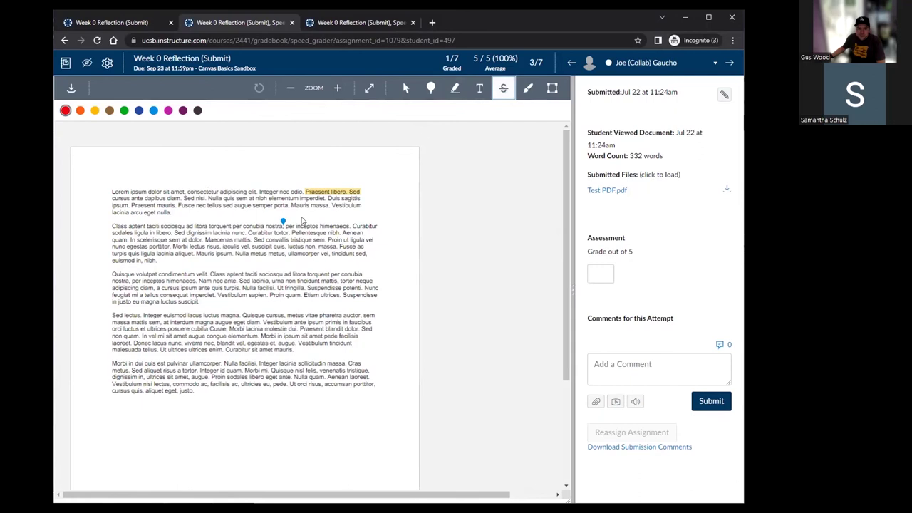
drag(112, 226, 241, 225)
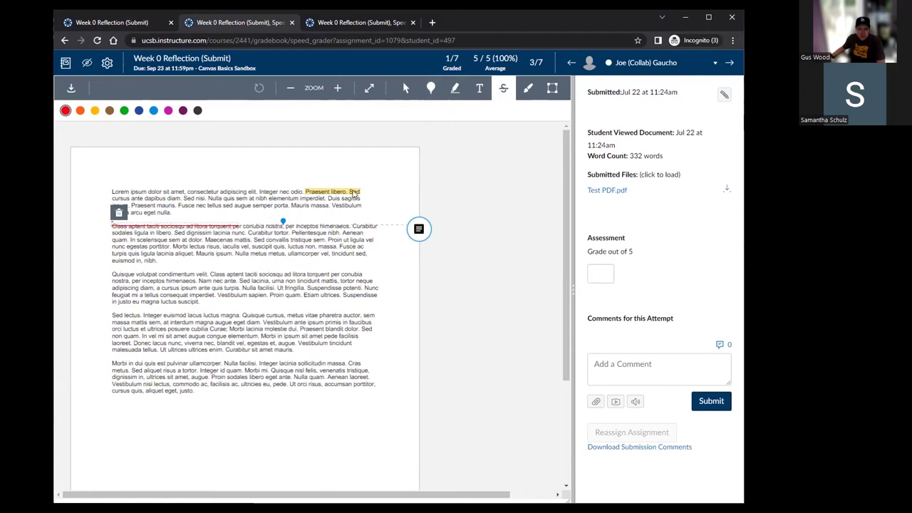
click(528, 88)
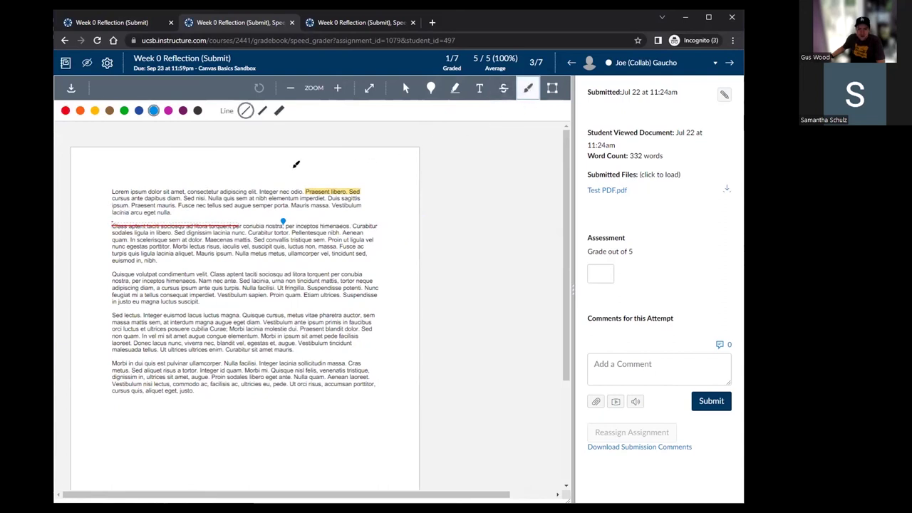
click(168, 111)
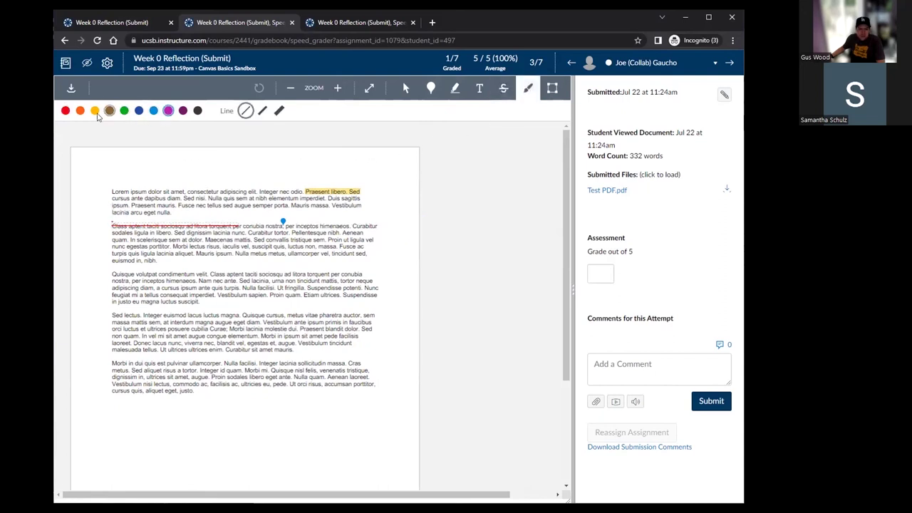
click(124, 111)
mouse_move(111, 186)
mouse_down()
mouse_move(120, 212)
mouse_move(177, 216)
mouse_move(186, 191)
mouse_move(154, 178)
mouse_move(111, 185)
mouse_up()
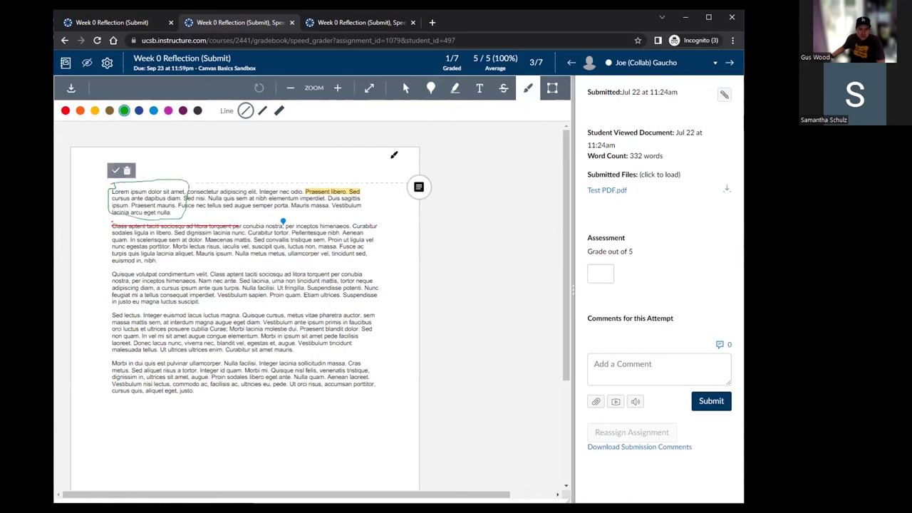
click(127, 169)
click(257, 163)
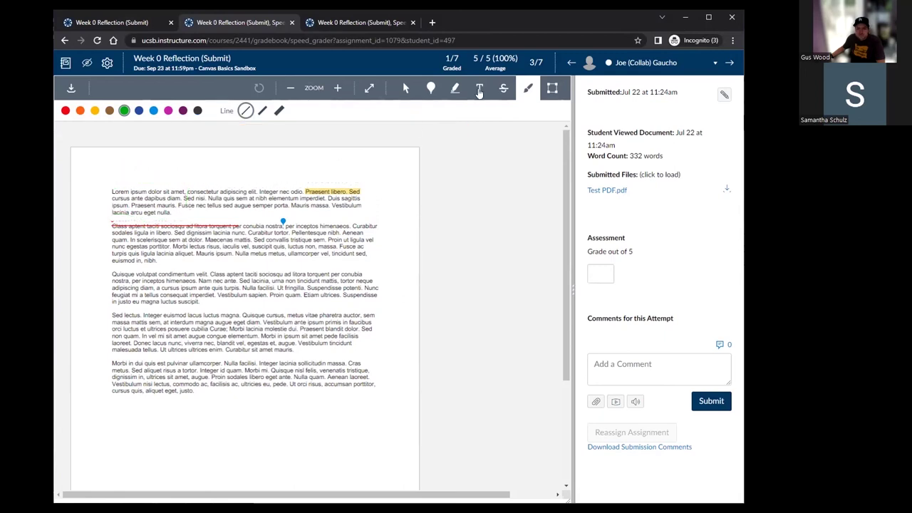
Draw a blue box annotation around the whole third paragraph, "Quisque volutpat condimentum velit".
click(553, 89)
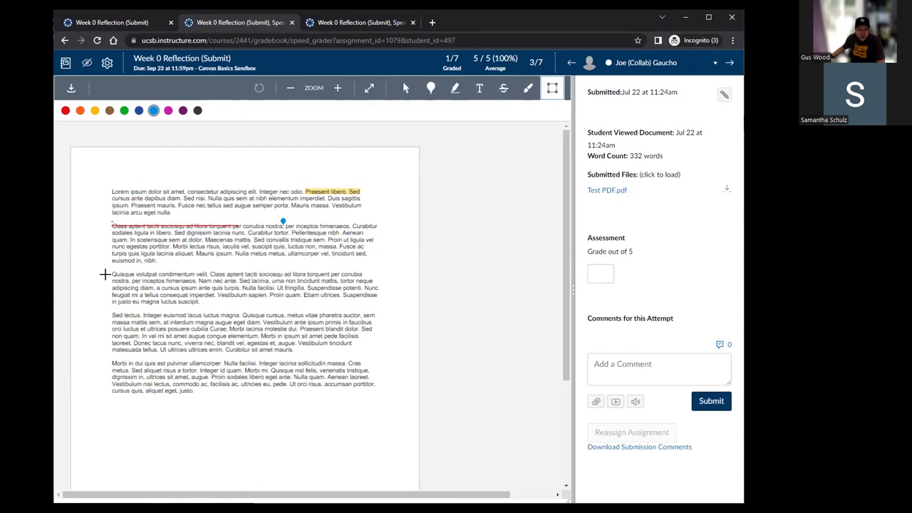
mouse_move(107, 268)
mouse_down()
mouse_move(224, 299)
mouse_move(385, 305)
mouse_move(379, 309)
mouse_up()
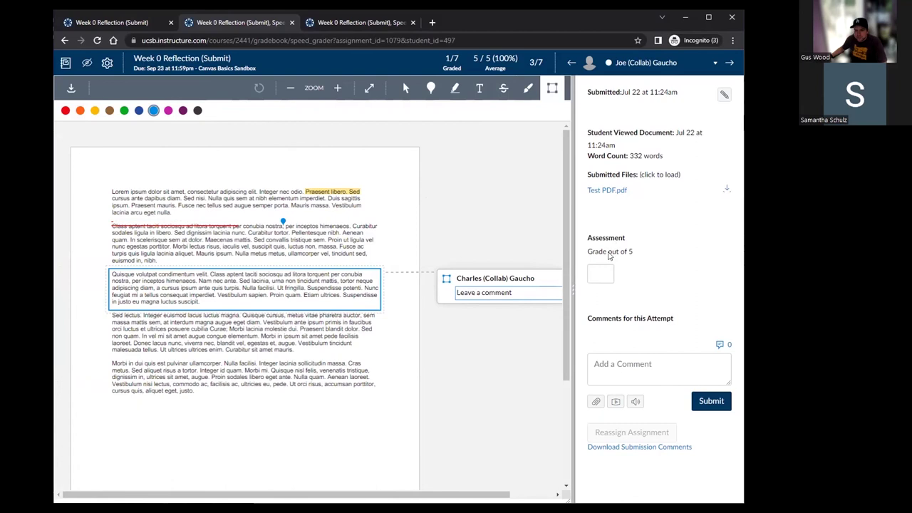
Submit the comment "Good intro paragraph." on this student's attempt, leaving the grade blank.
click(596, 278)
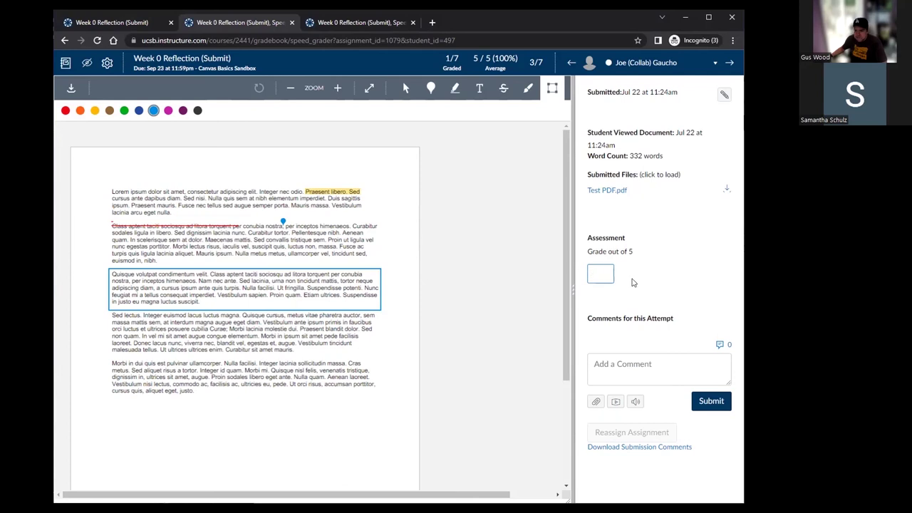
click(619, 370)
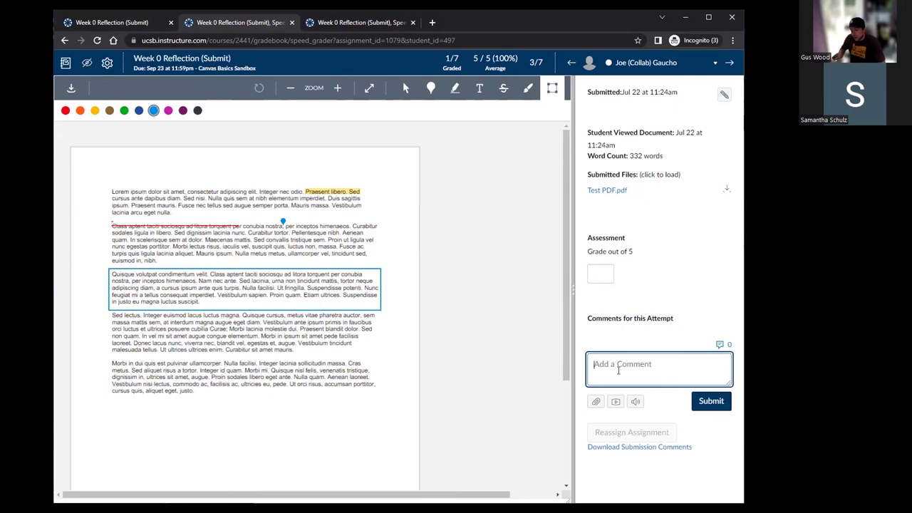
text(Good)
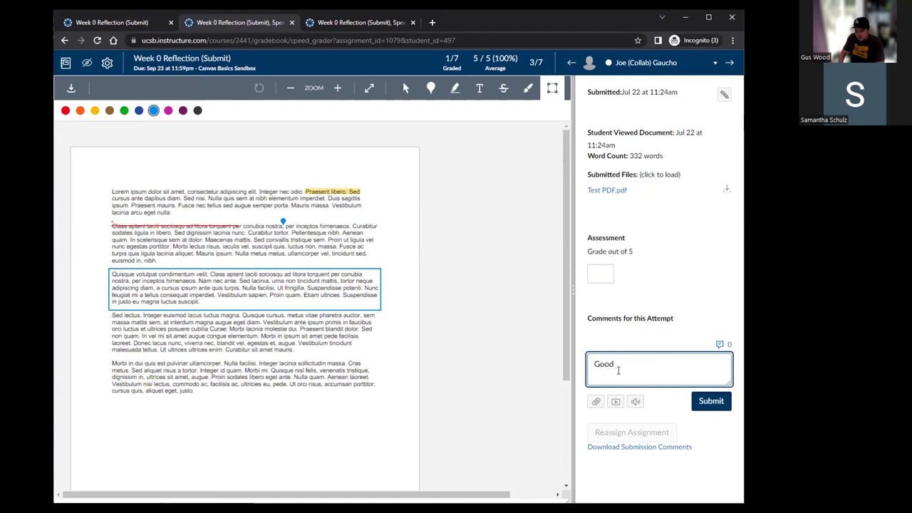
key(BackSpace)
key(BackSpace)
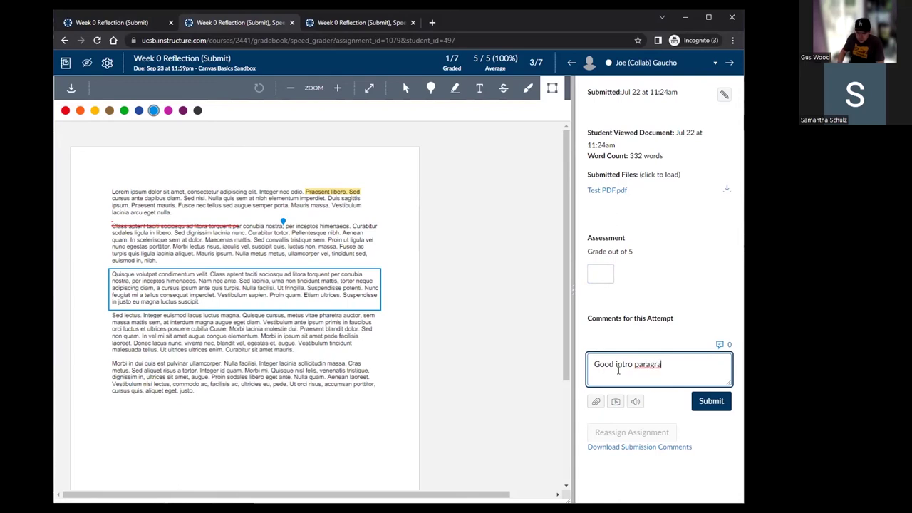
text(ph.)
click(711, 401)
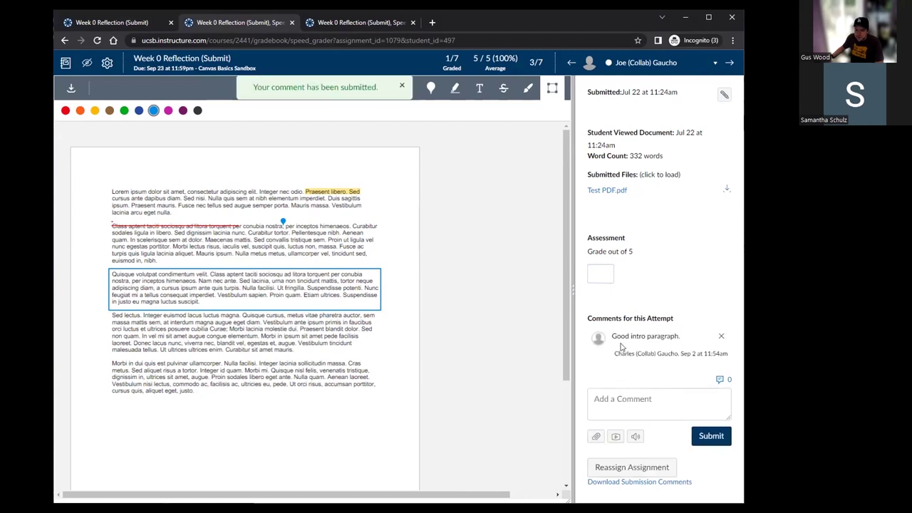
click(632, 400)
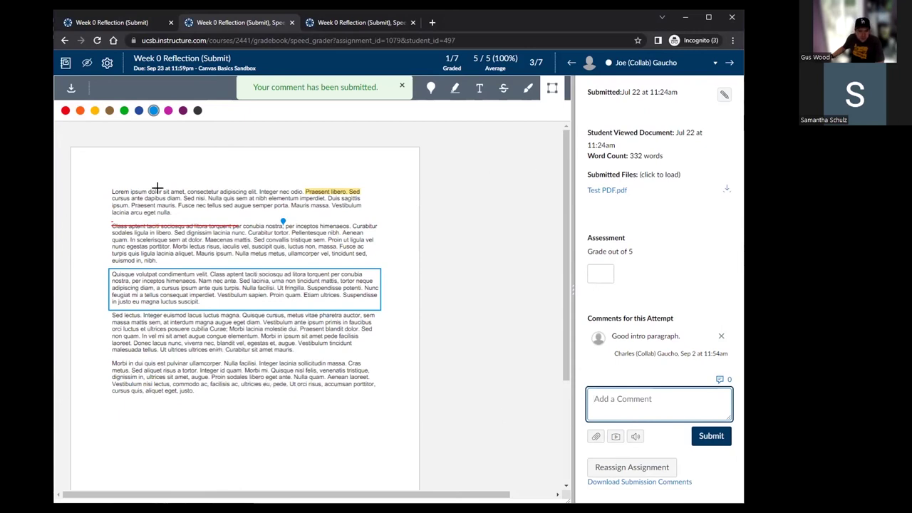
Leave SpeedGrader for the Canvas Basics Sandbox course and look across the assignment columns in its gradebook.
click(216, 68)
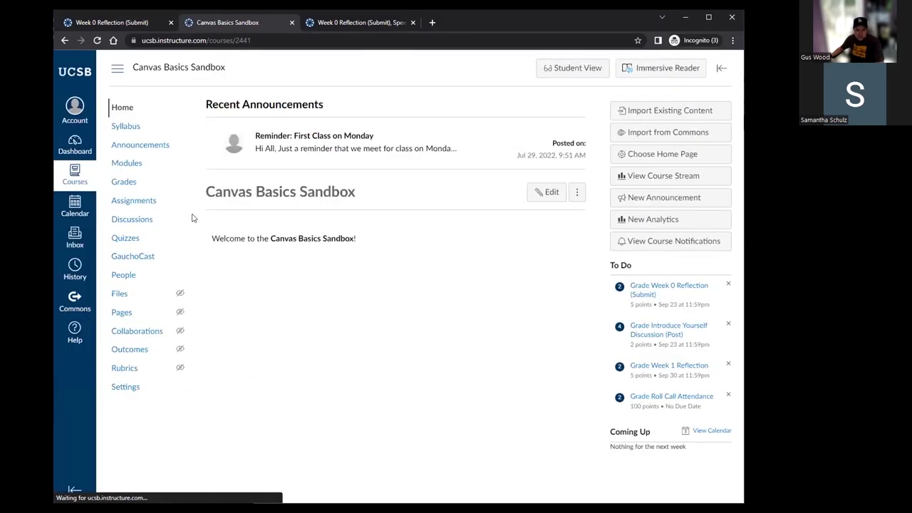
click(124, 183)
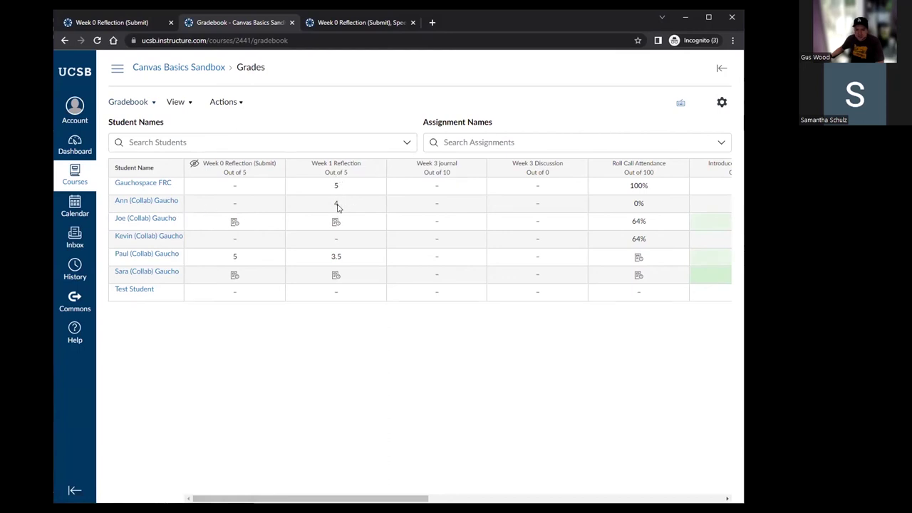
scroll(654, 253, right, 2)
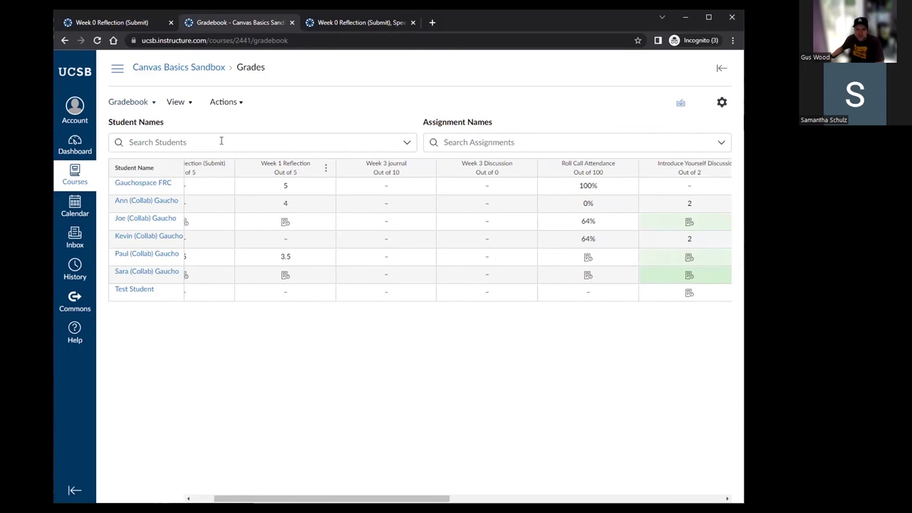
Examine the colours assigned to the gradebook's submission statuses, then close the list without changing any.
click(178, 104)
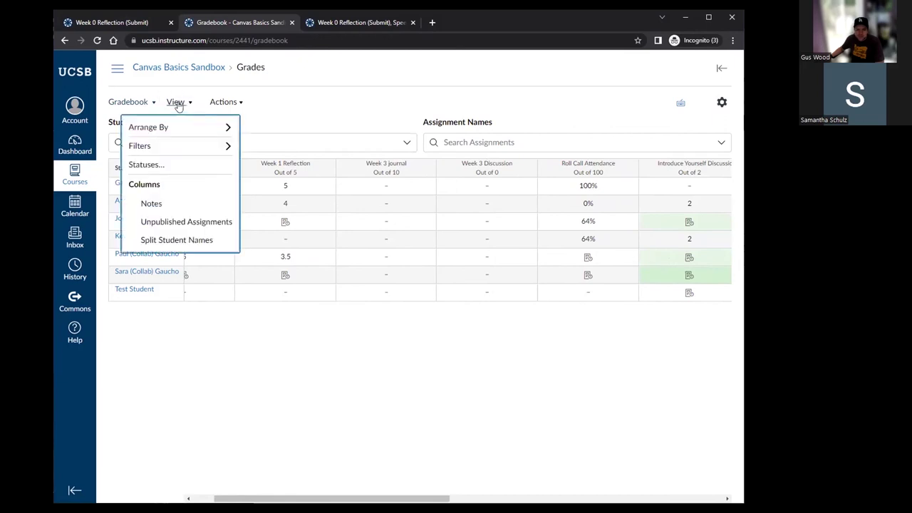
click(183, 165)
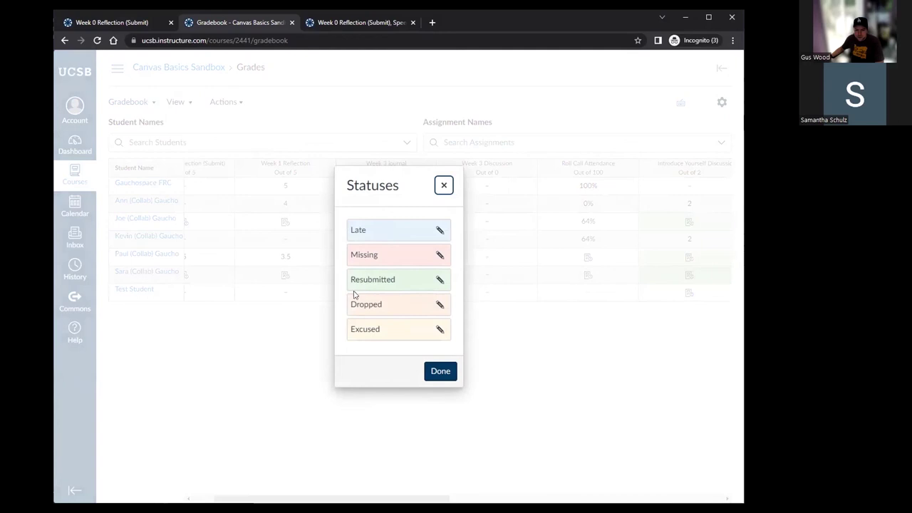
click(444, 186)
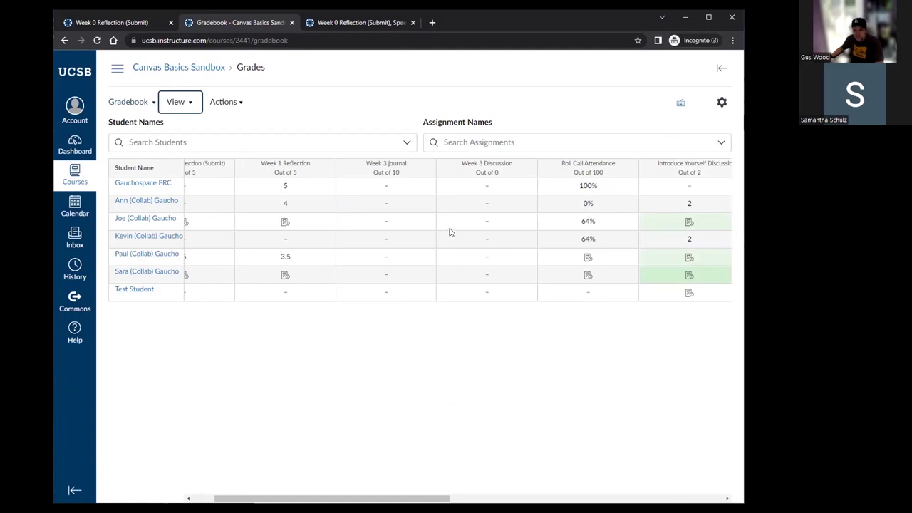
Look across the gradebook from the assignment columns to the group subtotals and Total, then return to the first assignment column.
scroll(490, 216, right, 5)
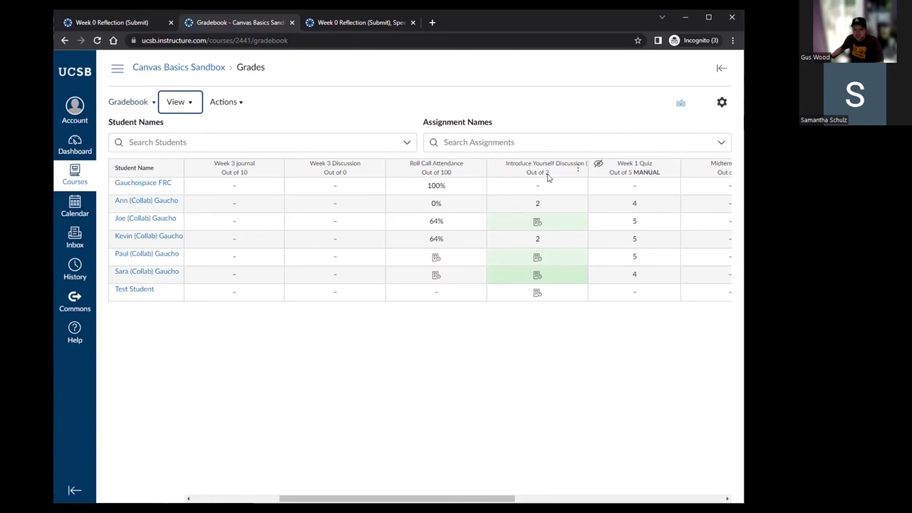
scroll(637, 184, right, 1)
scroll(636, 185, right, 5)
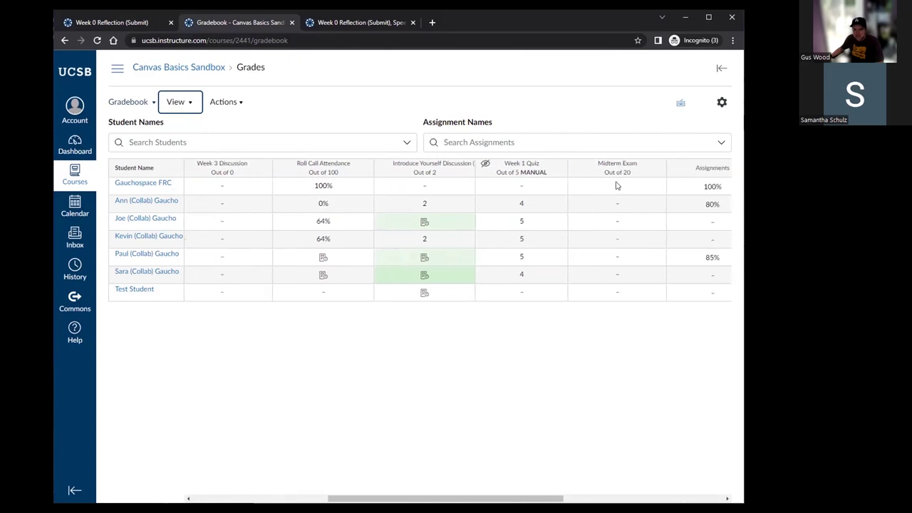
scroll(616, 185, right, 6)
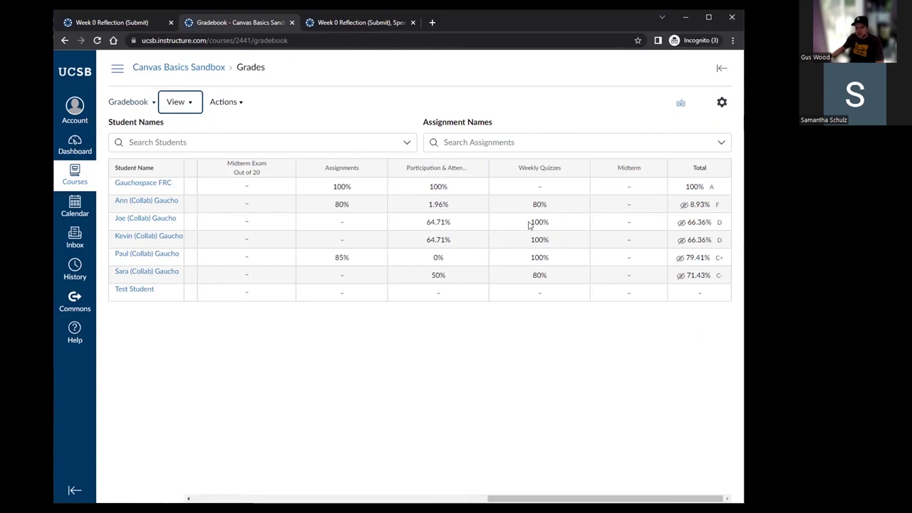
scroll(352, 206, left, 8)
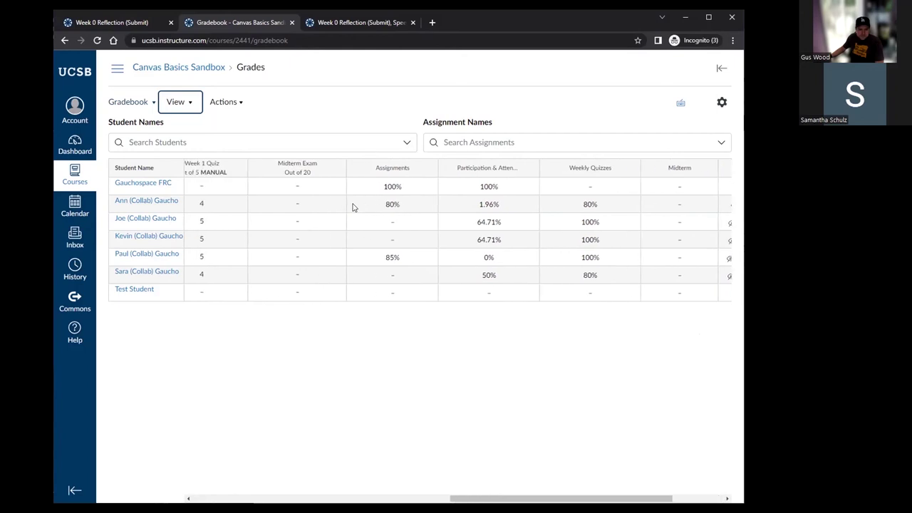
scroll(352, 206, left, 5)
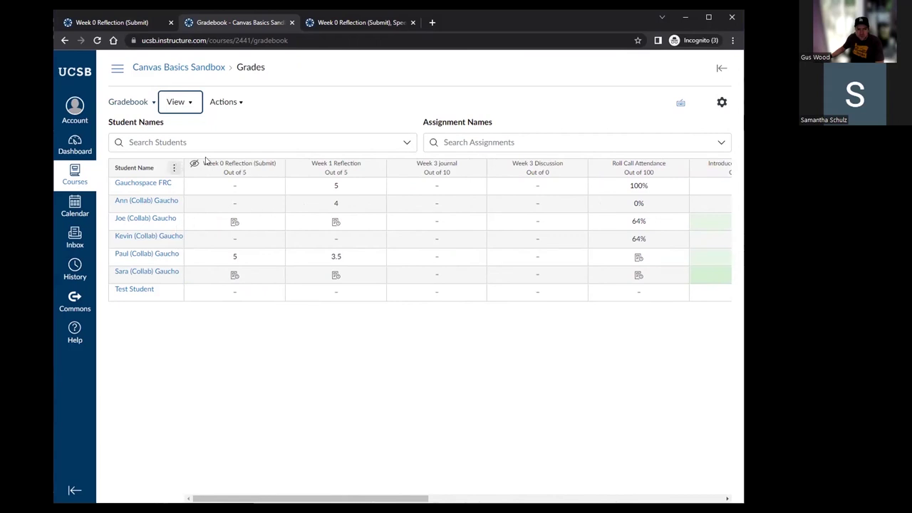
Add the Sections filter to the gradebook and open its list of sections.
click(131, 105)
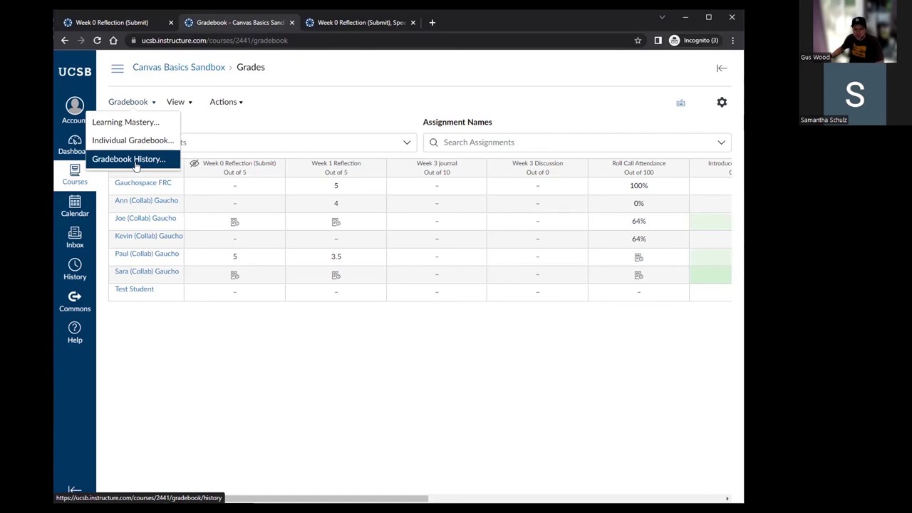
click(177, 102)
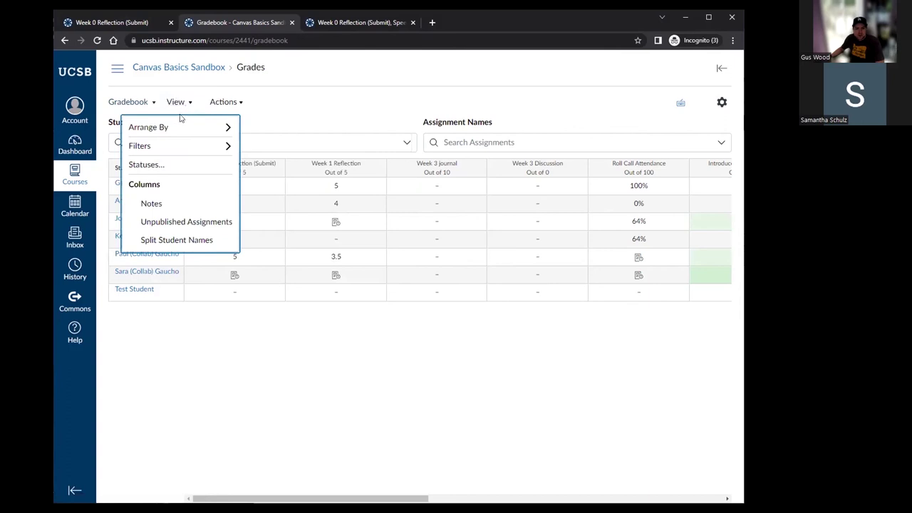
mouse_move(181, 124)
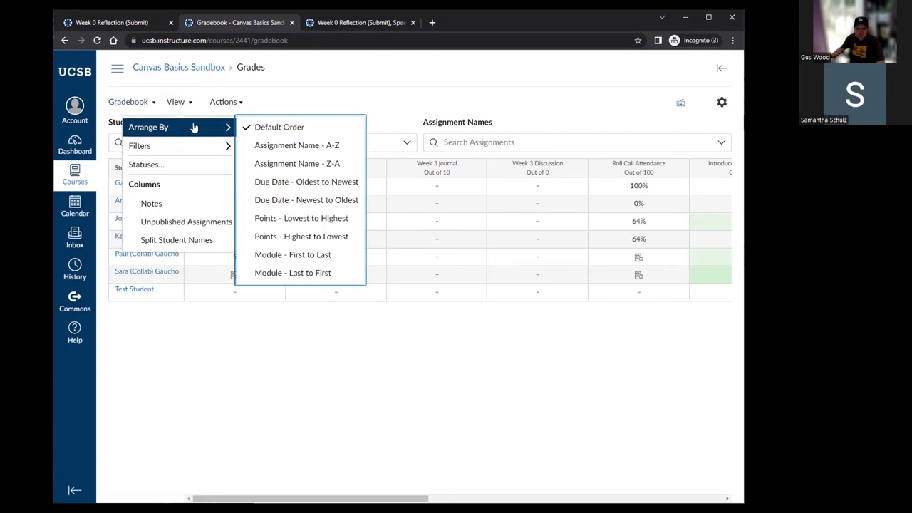
click(262, 166)
mouse_move(216, 147)
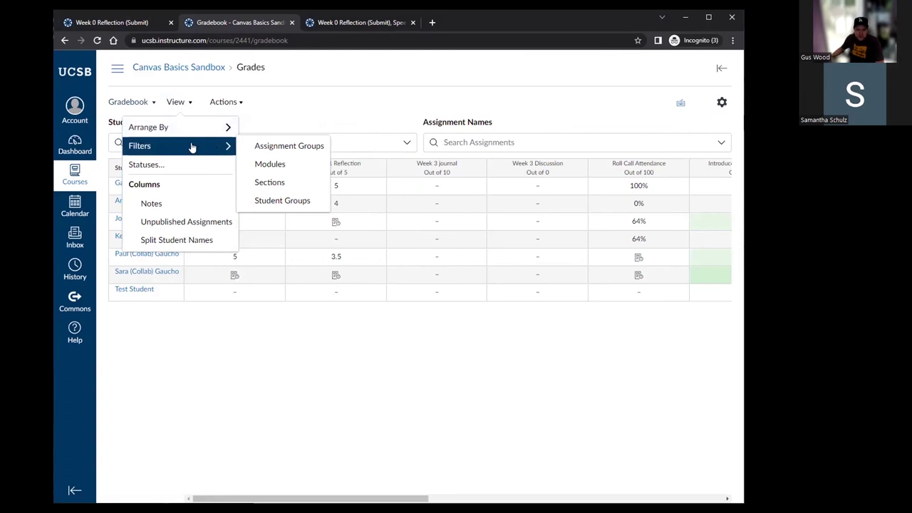
click(276, 185)
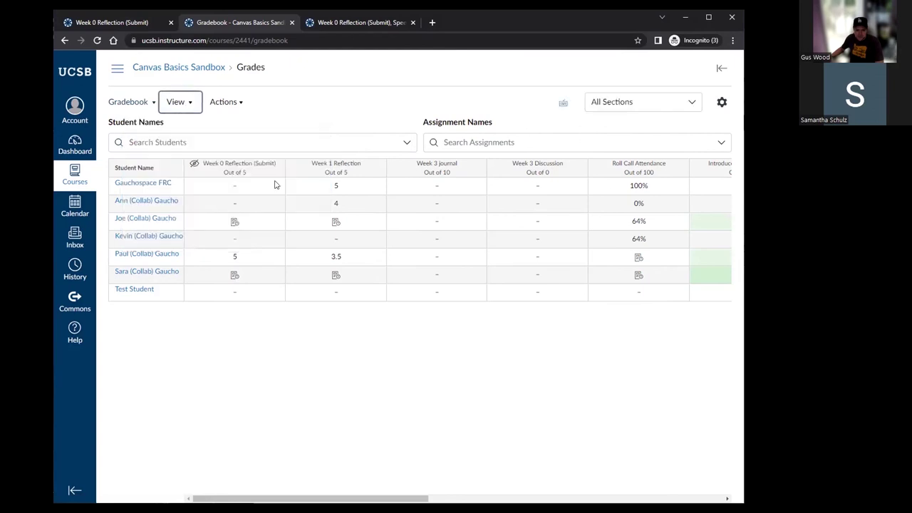
click(648, 104)
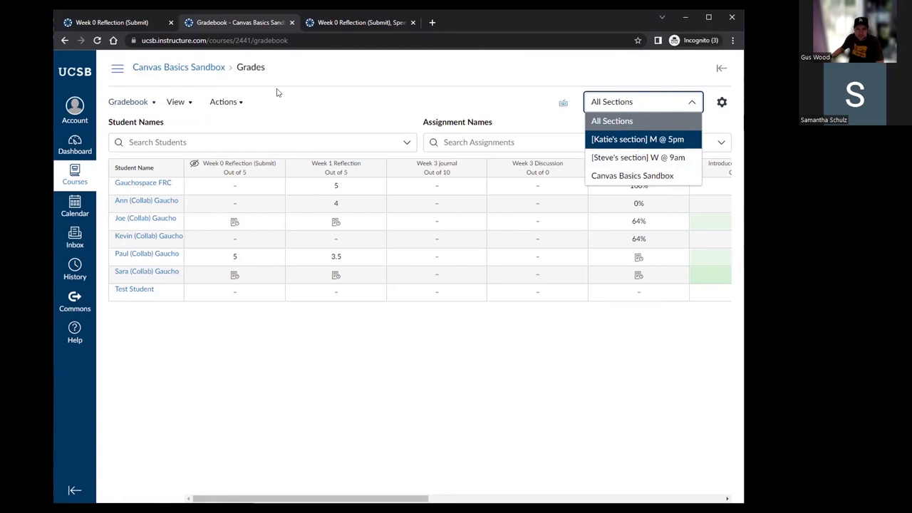
Show the Notes column in the gradebook and open the first student's note, leaving it empty.
click(175, 104)
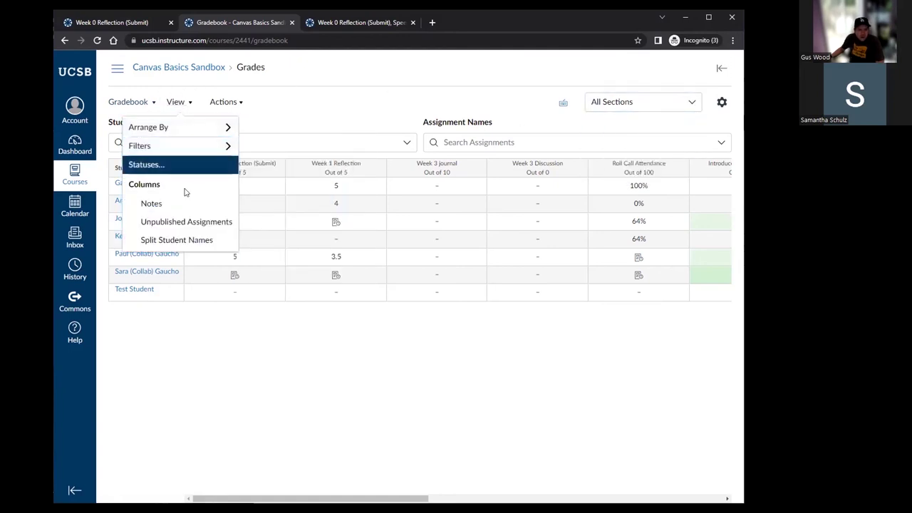
click(149, 205)
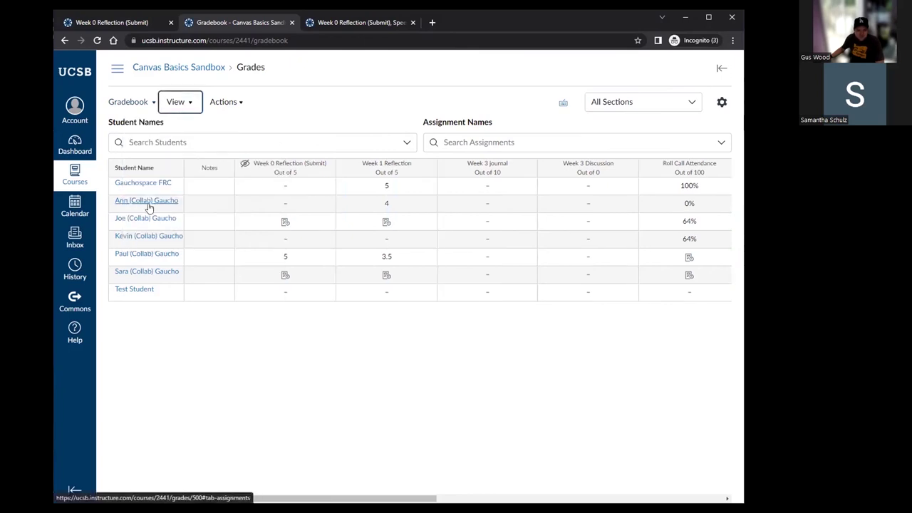
click(210, 185)
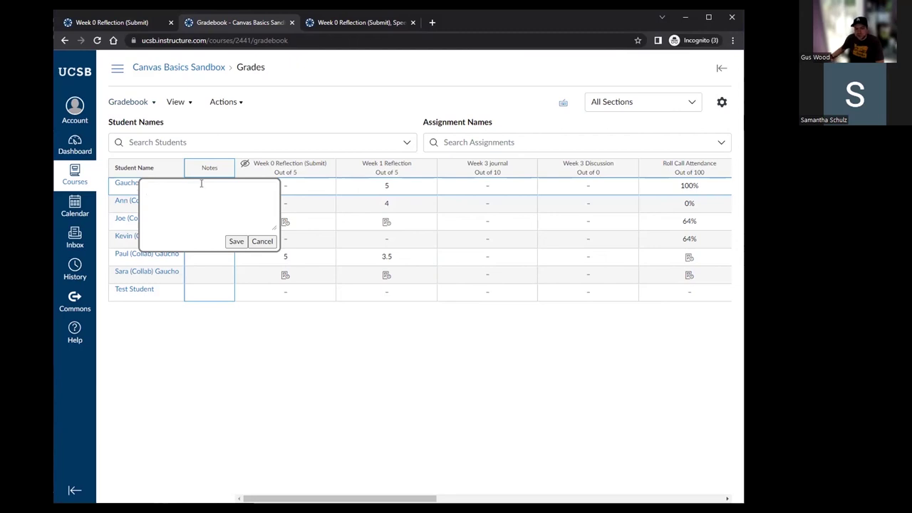
click(240, 126)
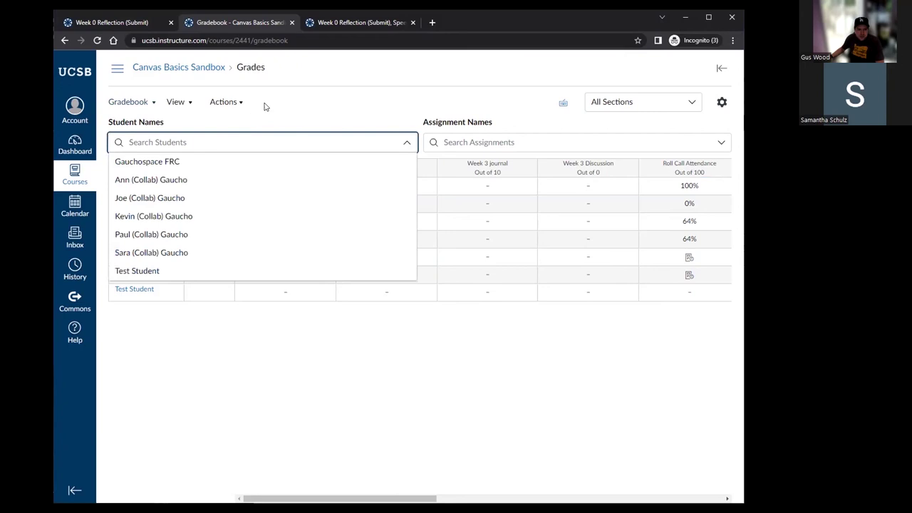
click(264, 106)
Examine the gradebook's arrangement options and its import and export options without choosing any.
click(194, 105)
mouse_move(197, 136)
mouse_move(198, 151)
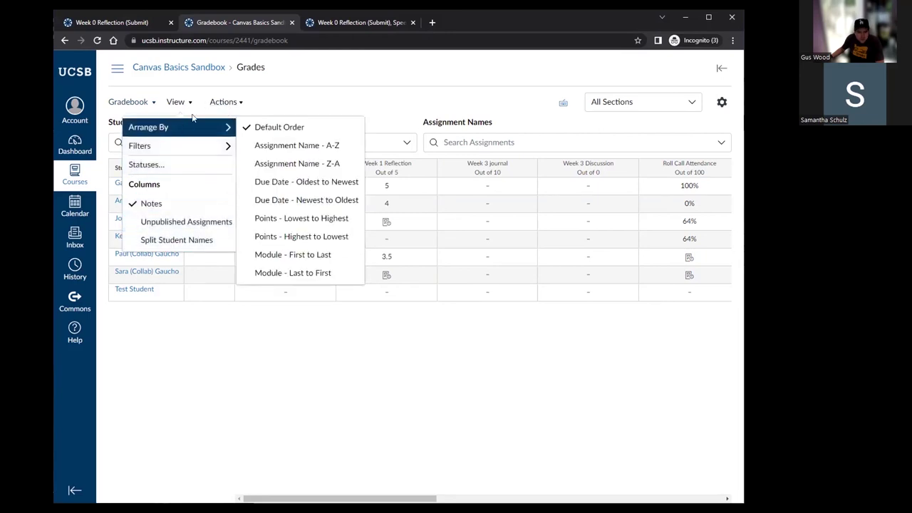
click(207, 105)
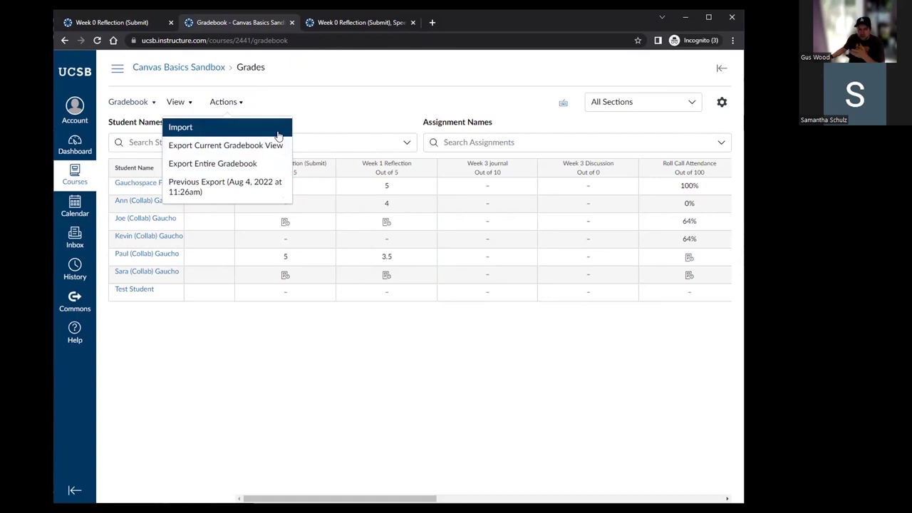
click(345, 117)
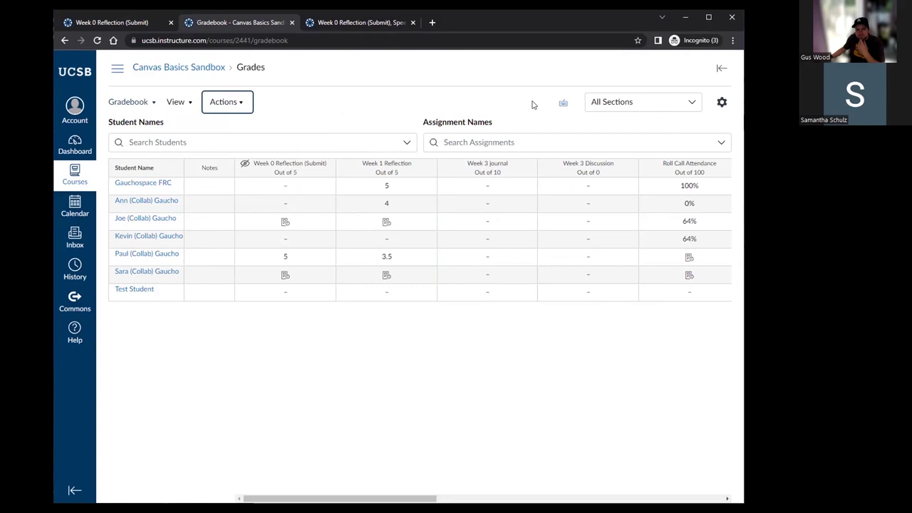
Try enabling automatic grades for missing submissions and automatic deductions for late submissions in the gradebook's late policies.
click(722, 103)
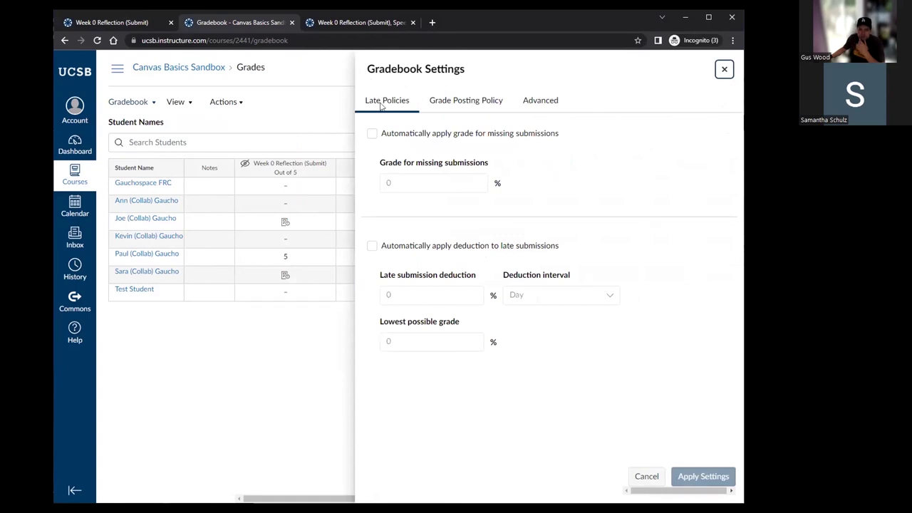
click(372, 134)
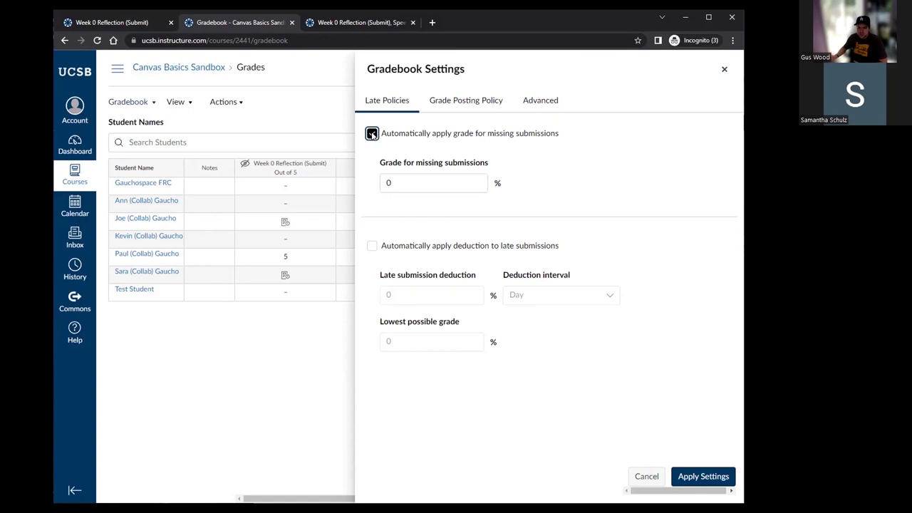
click(402, 185)
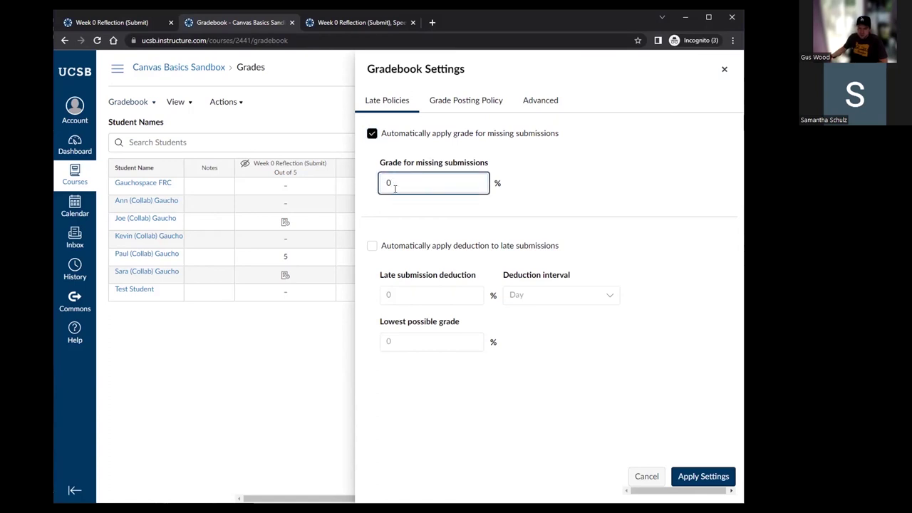
click(373, 245)
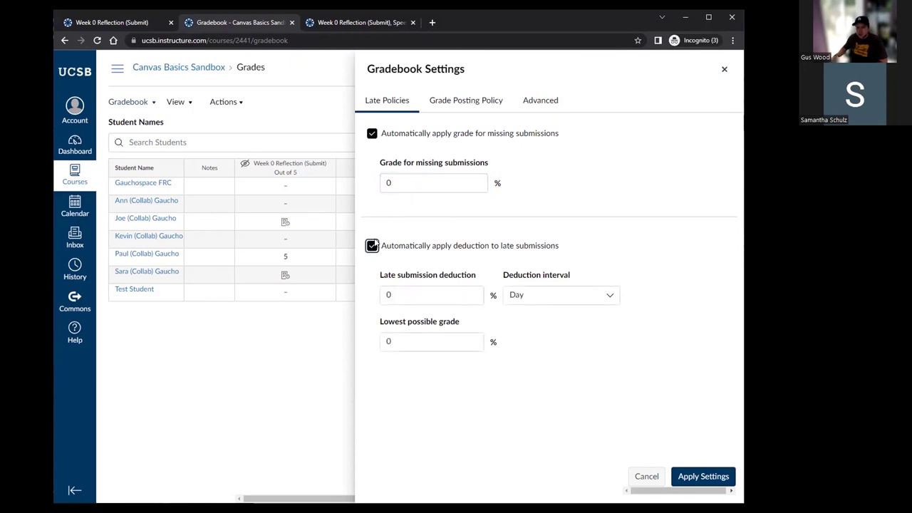
click(403, 300)
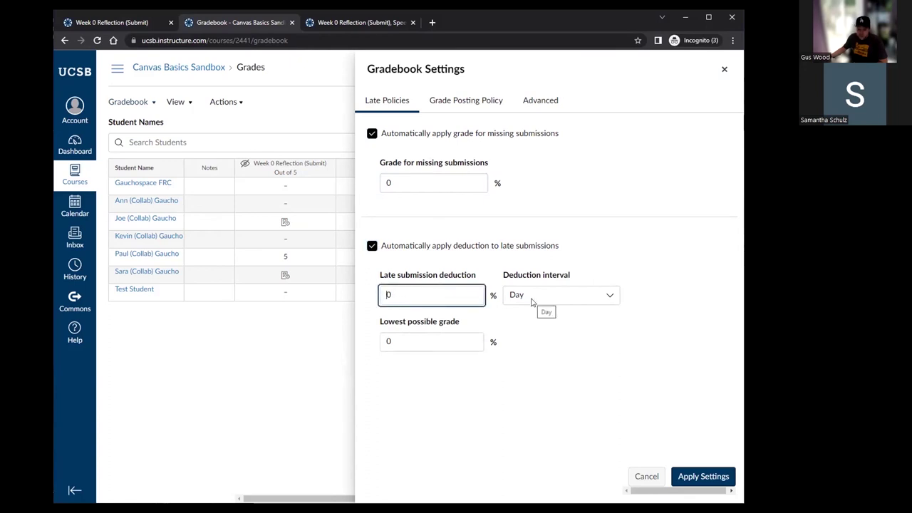
click(386, 340)
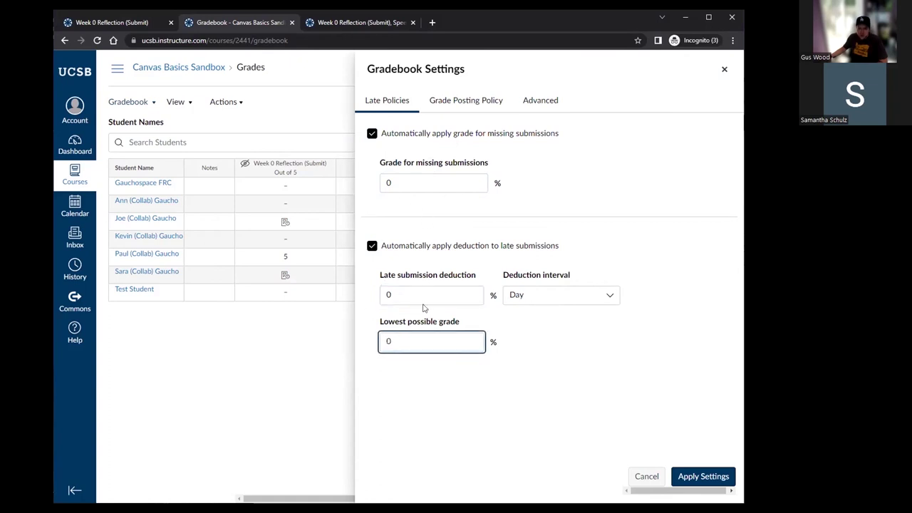
Review the grade posting policy and the final grade override option, then close the gradebook settings without applying them.
click(456, 107)
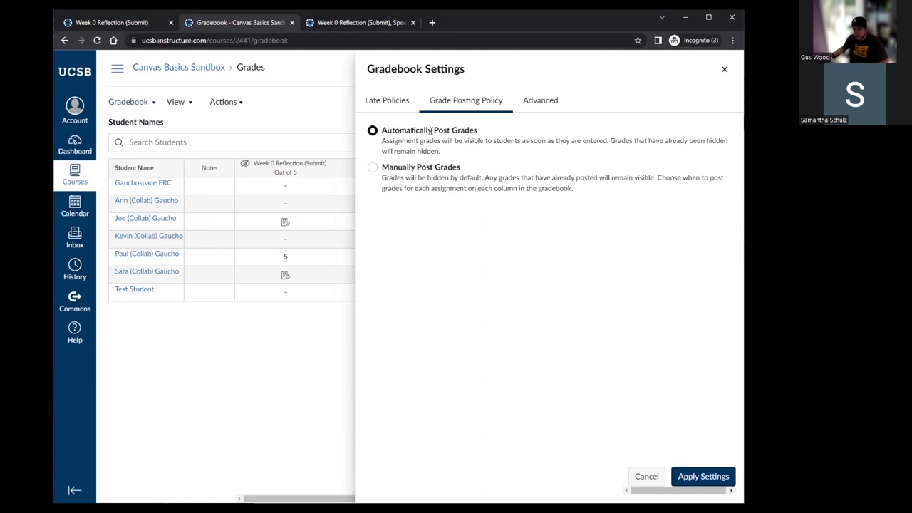
click(540, 107)
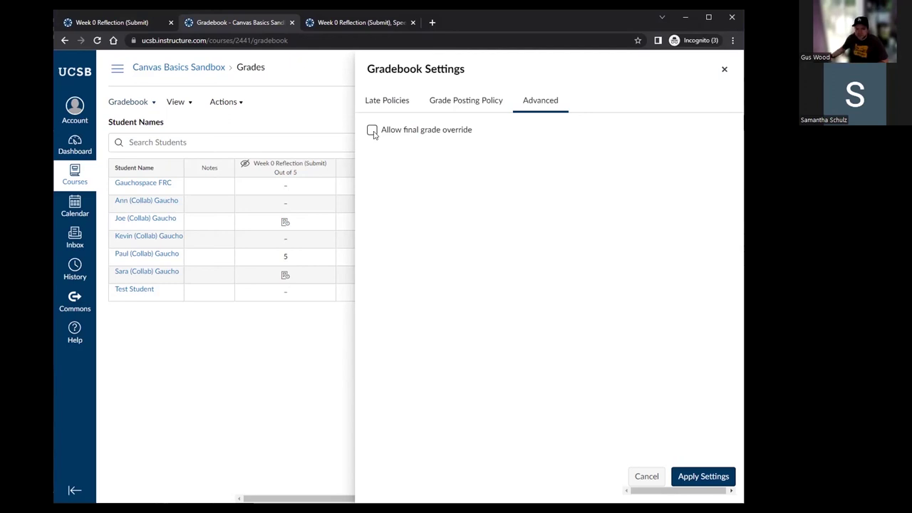
click(723, 71)
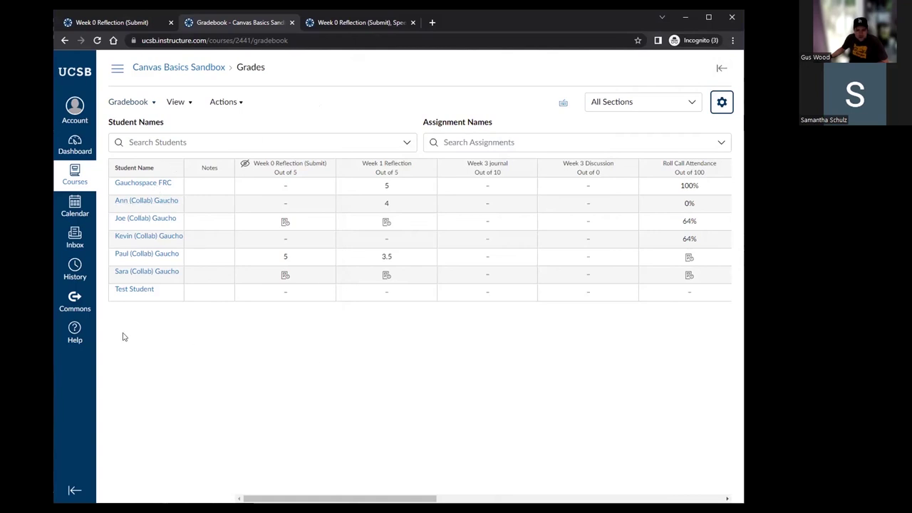
Go to the course's Assignments page and look over its assignment groups.
click(119, 69)
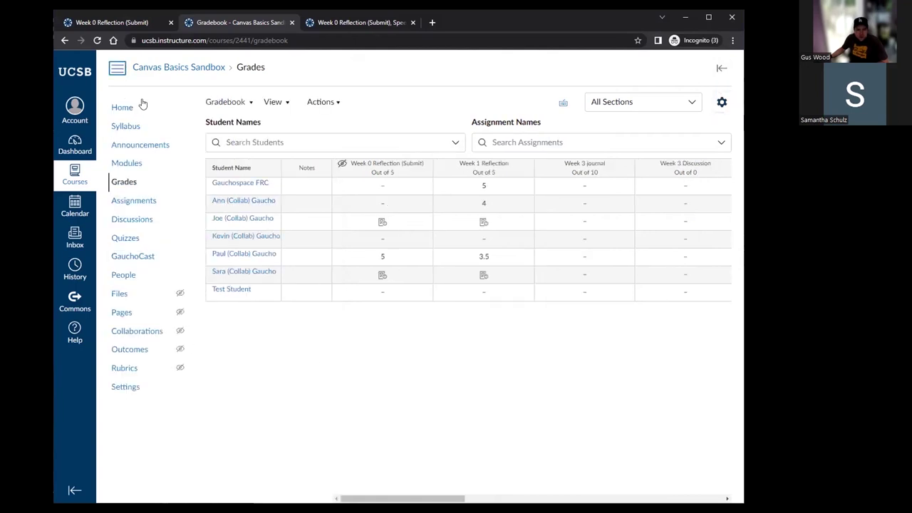
click(148, 207)
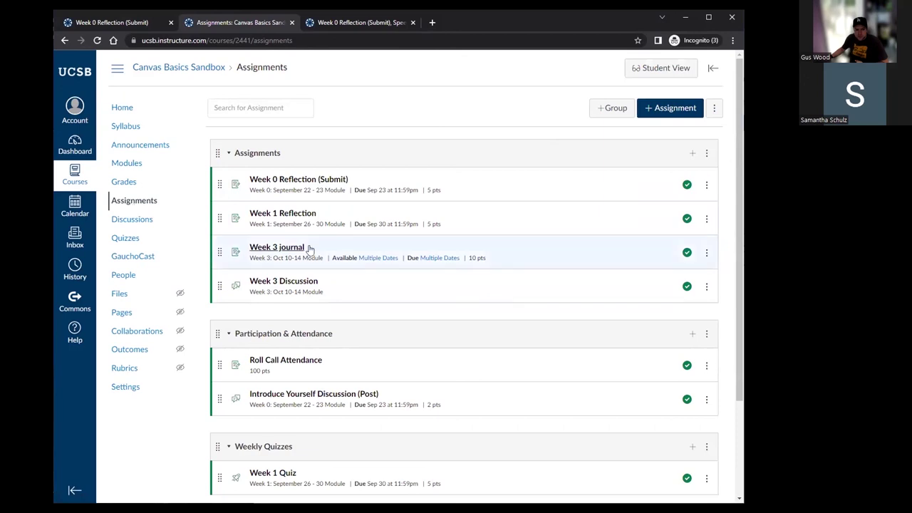
scroll(314, 299, down, 1)
scroll(317, 334, down, 1)
scroll(315, 335, up, 2)
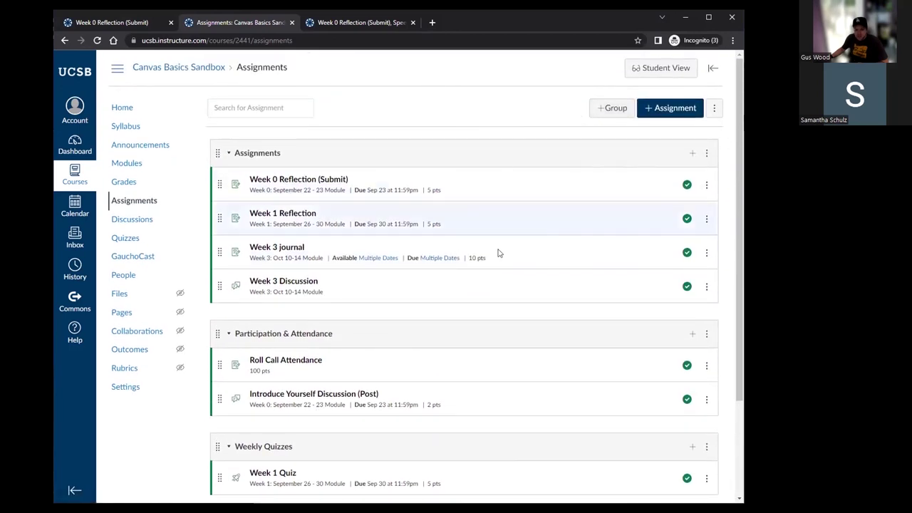
Add a new assignment group named Final to the course's assignments.
click(603, 111)
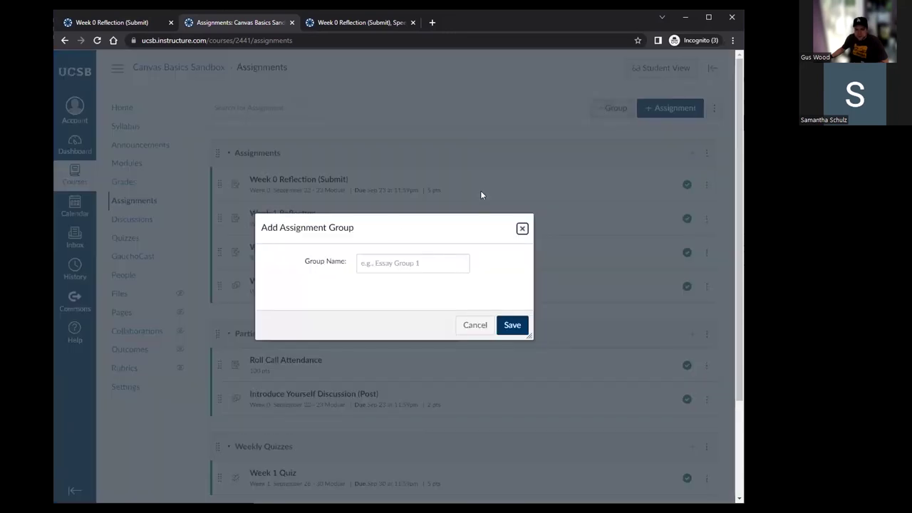
click(373, 263)
text(Rin)
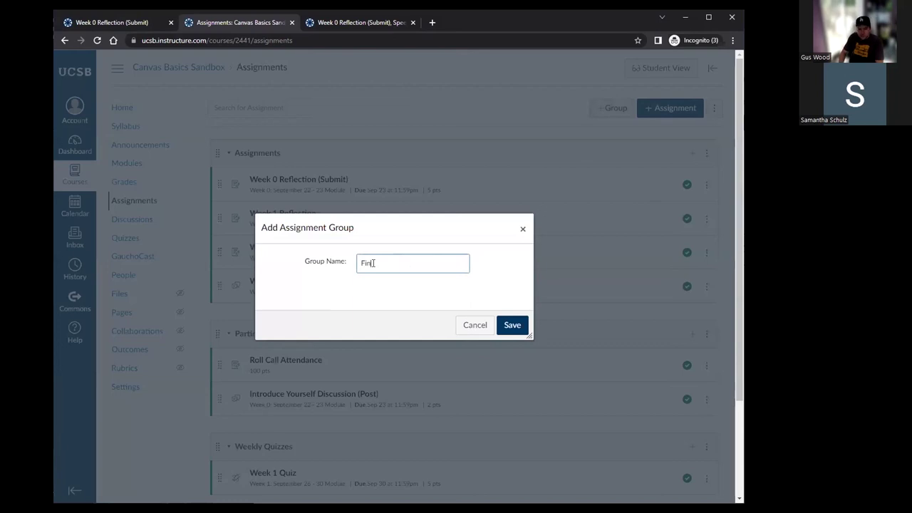
text(al)
click(518, 326)
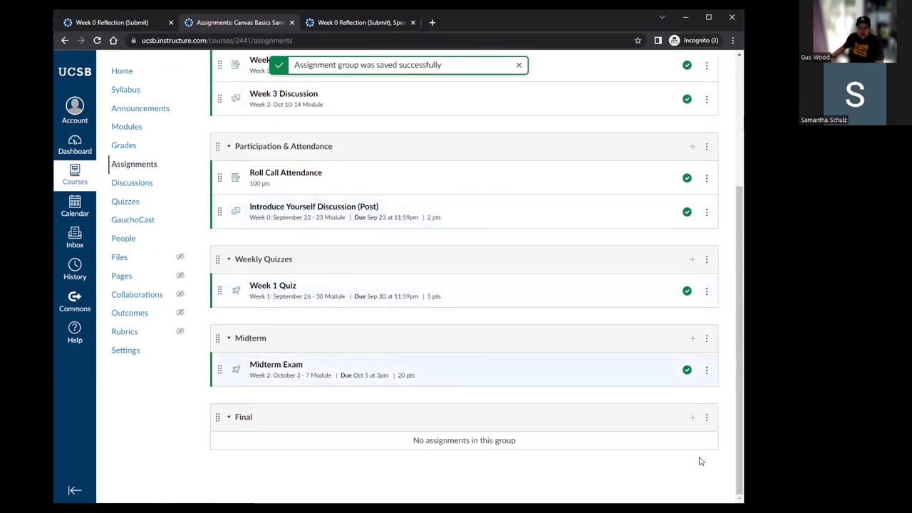
Add an assignment named Final Part 1 worth 100 points to the Final group, then save and publish it.
click(692, 418)
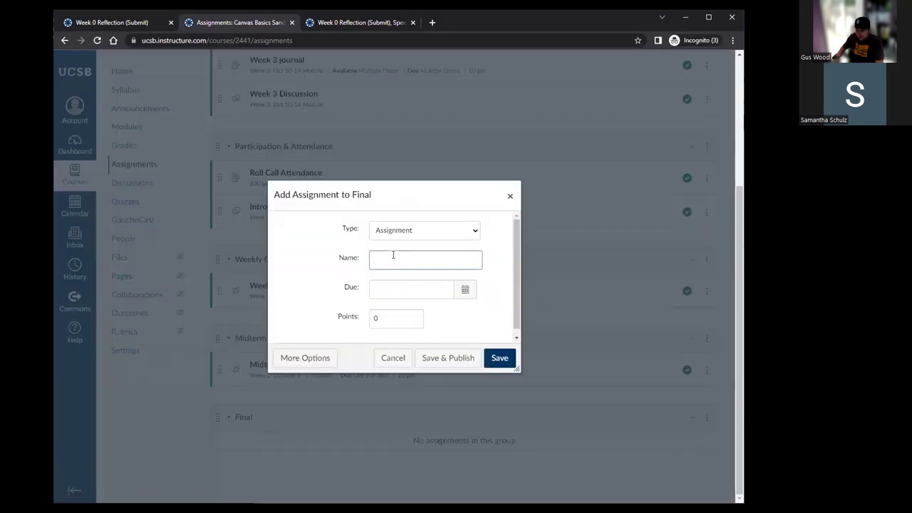
text(P)
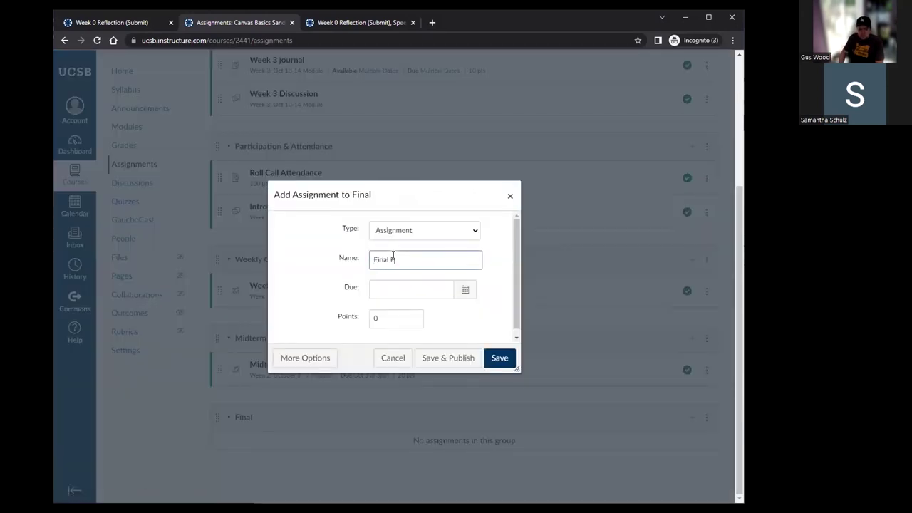
text(art 1)
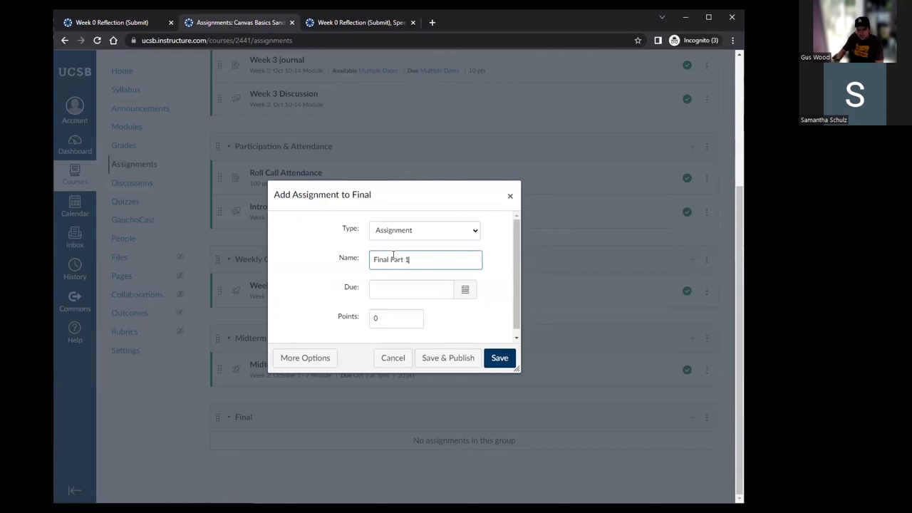
click(385, 312)
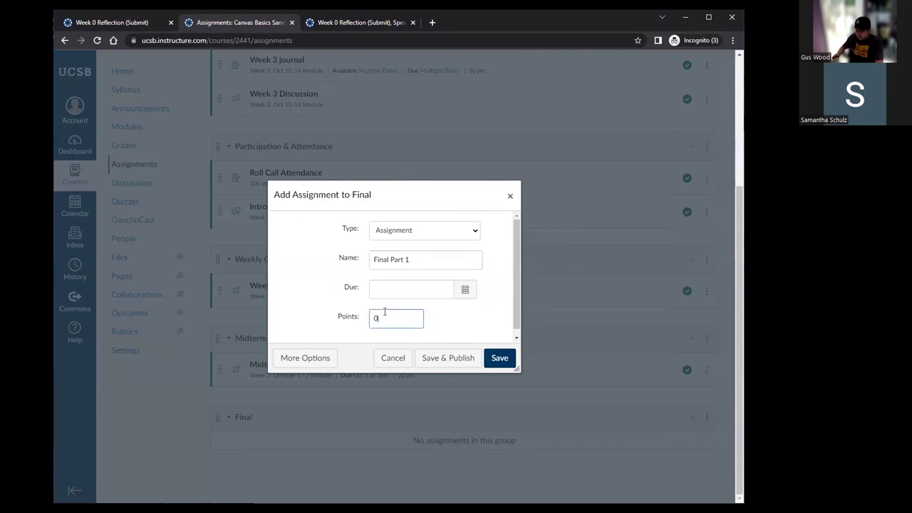
text(100)
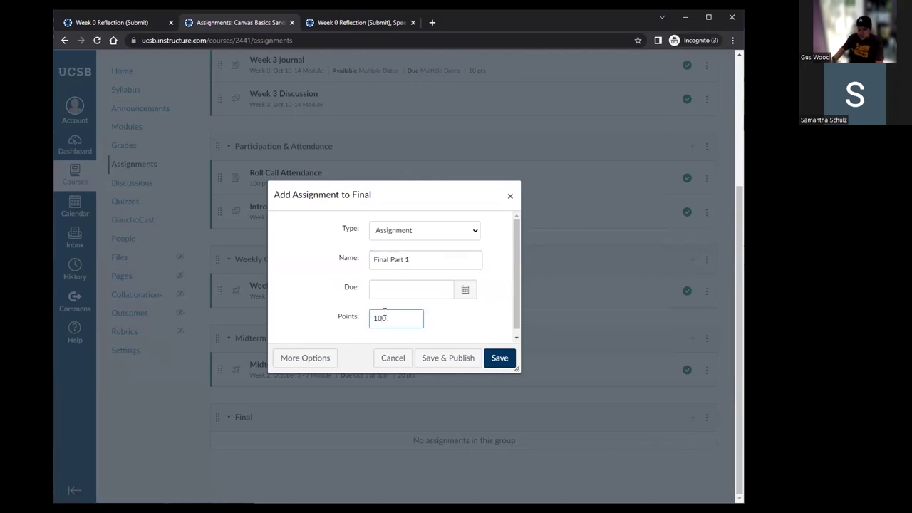
click(453, 358)
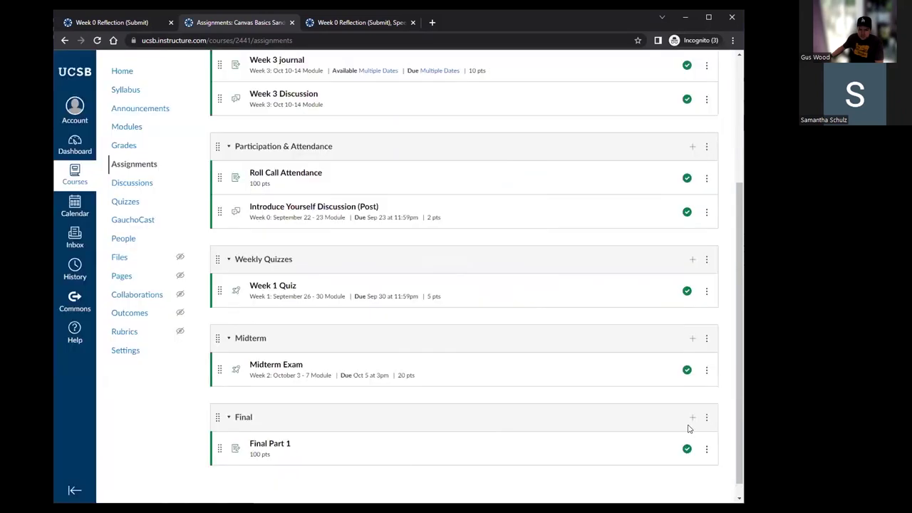
Add and publish a second assignment in the Final group, named Final Part 2 and worth 100 points.
click(692, 417)
click(397, 255)
text(P)
key(BackSpace)
text(F)
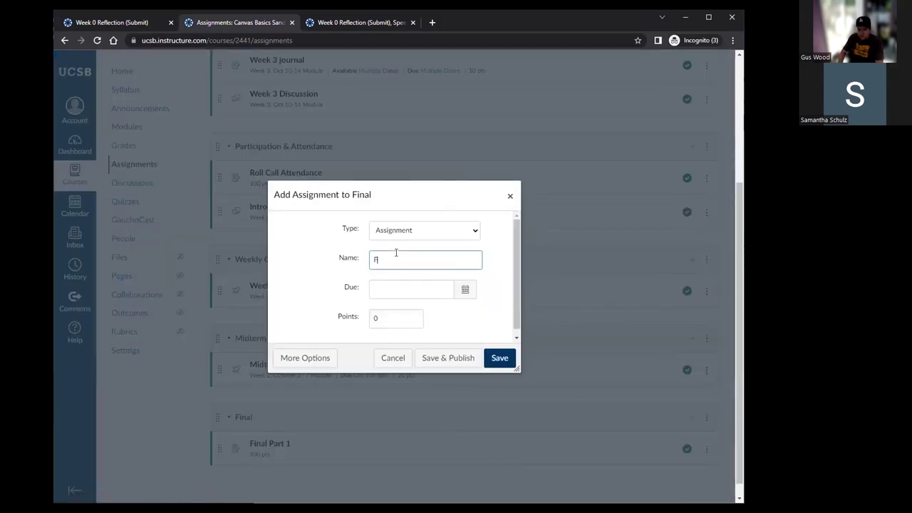
text(inal Part 2)
click(374, 322)
text(100)
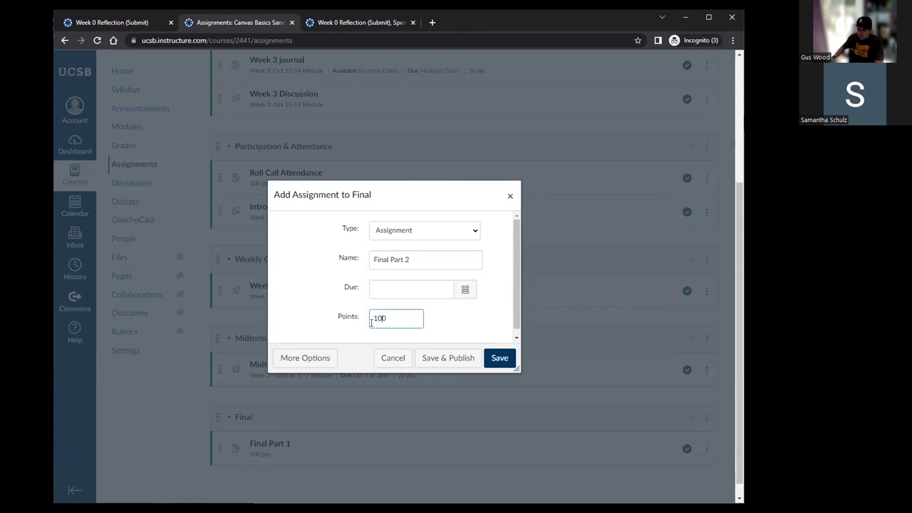
click(447, 358)
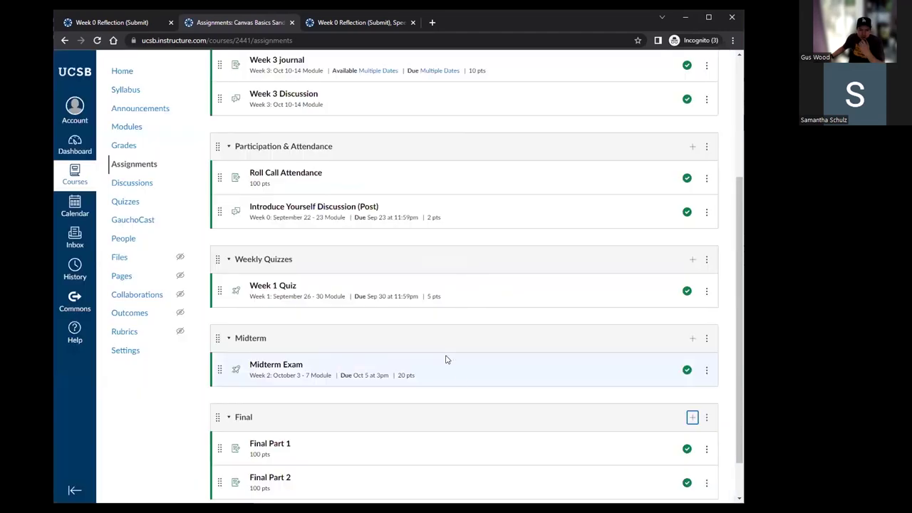
Enable weighting the final grade by assignment groups, set the Final group's weight to 30%, and save the weights.
scroll(481, 386, down, 1)
scroll(481, 386, up, 2)
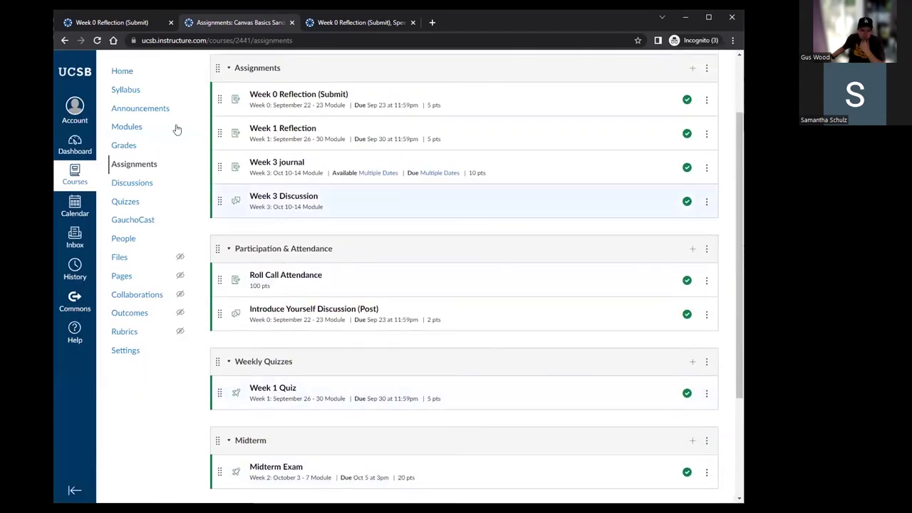
scroll(359, 364, down, 2)
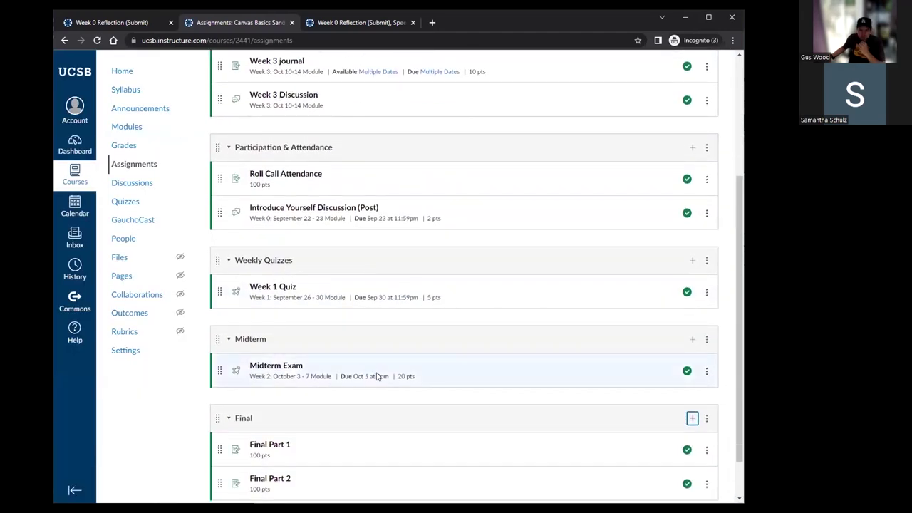
scroll(376, 377, up, 5)
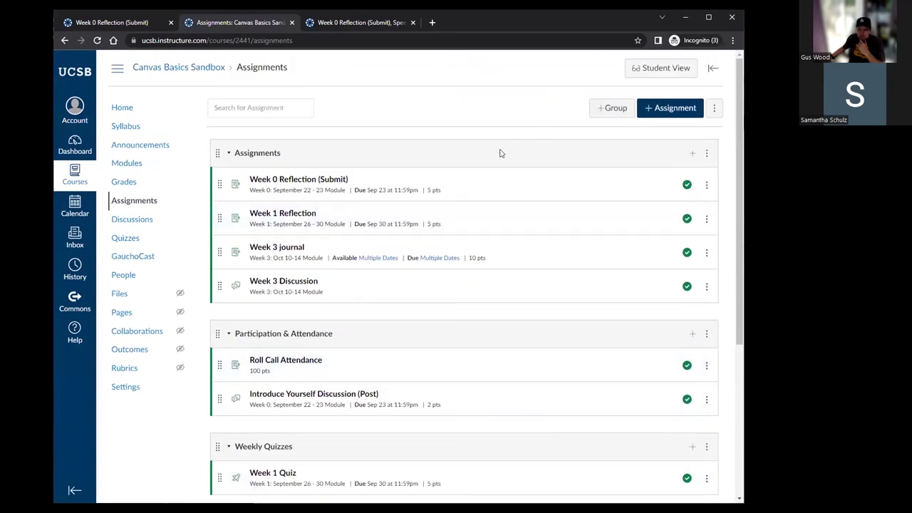
click(713, 113)
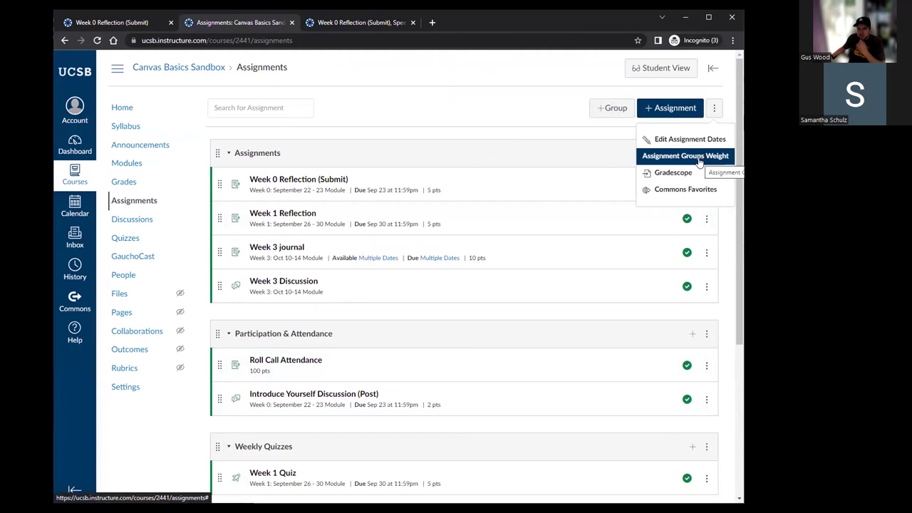
click(700, 156)
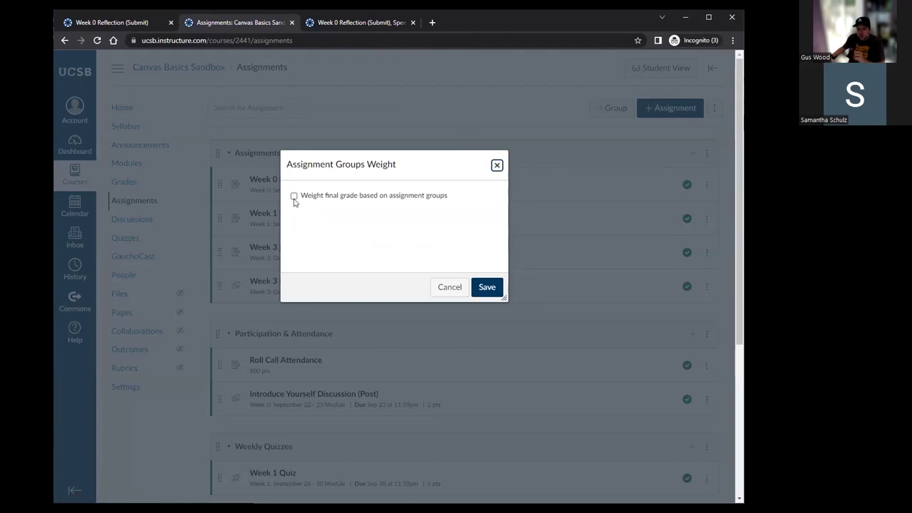
click(293, 199)
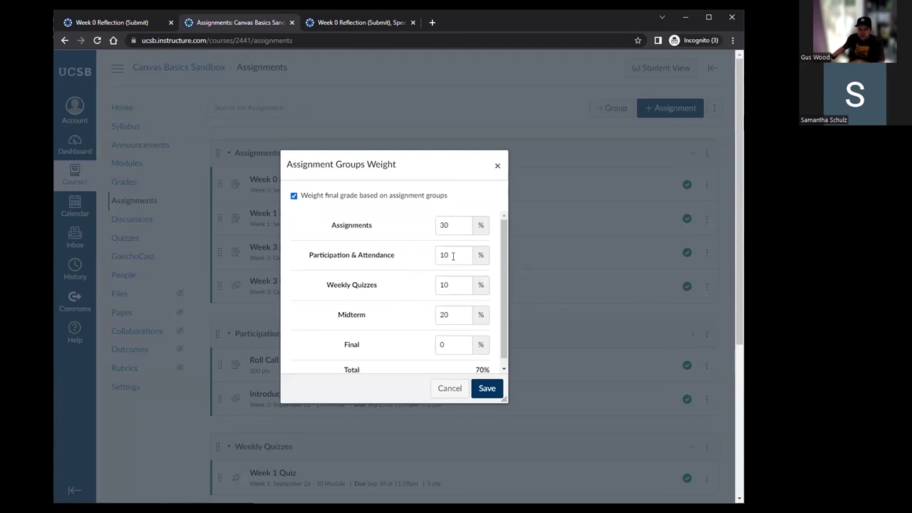
scroll(444, 222, down, 1)
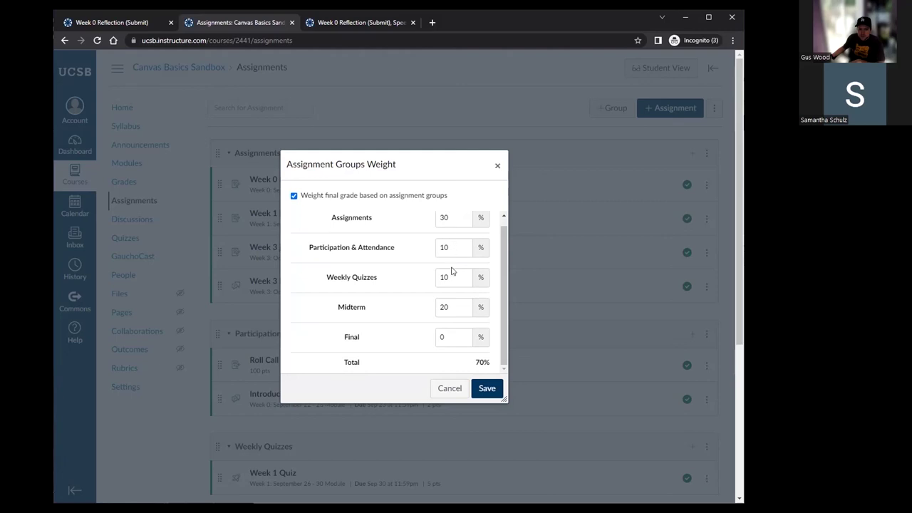
click(437, 337)
text(3)
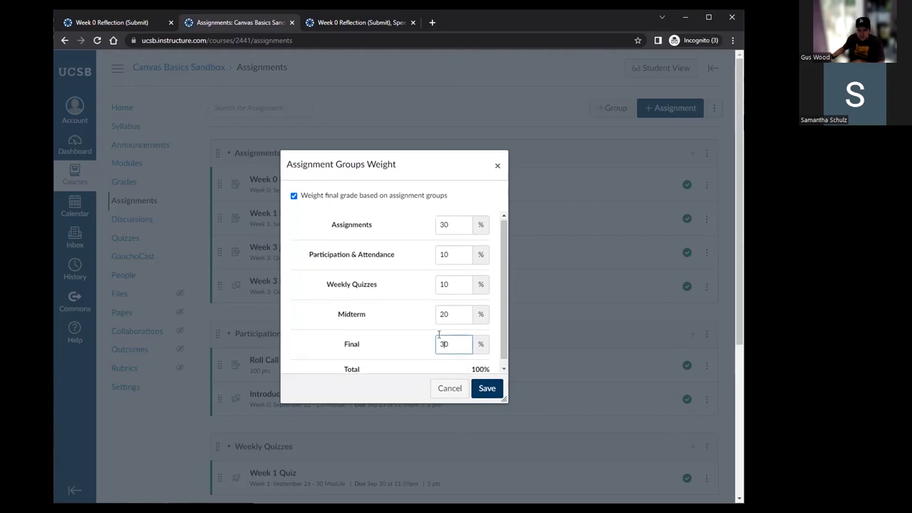
scroll(445, 311, down, 1)
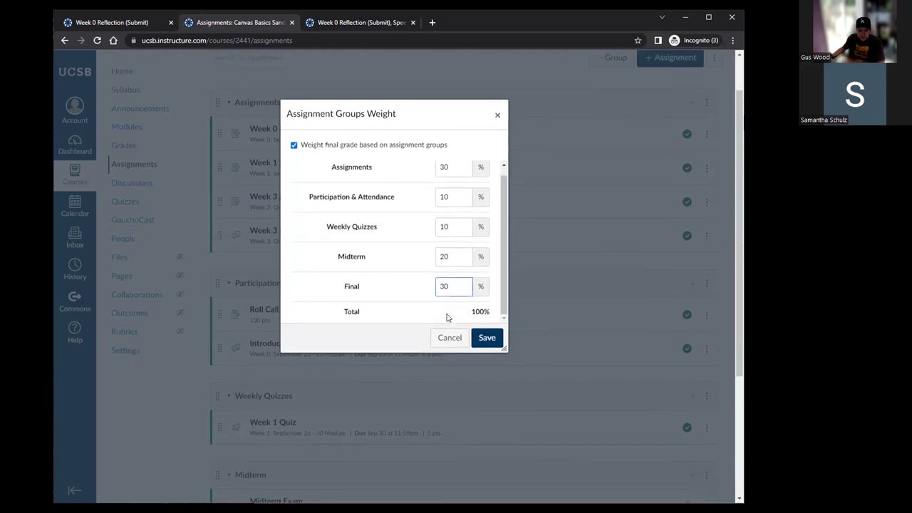
click(487, 338)
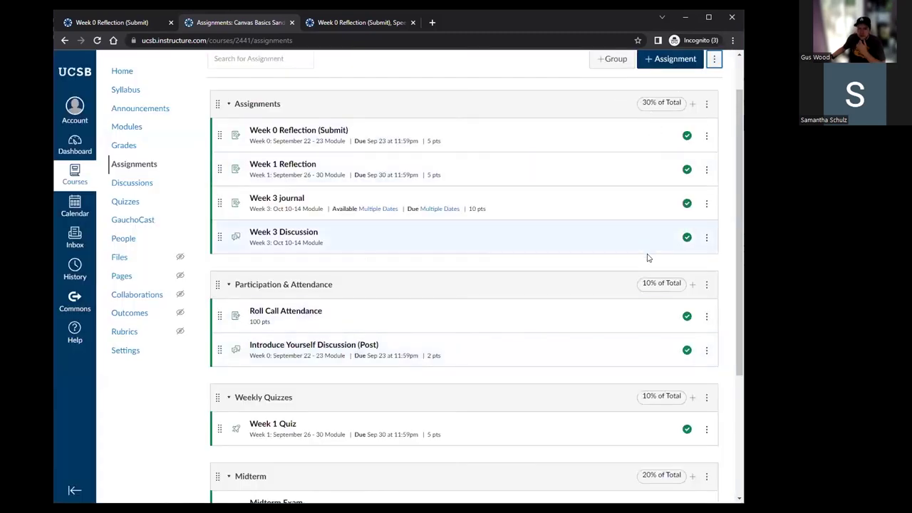
Review the group weights on the assignments list, then open the gradebook and examine its assignment group and total columns.
scroll(659, 426, down, 3)
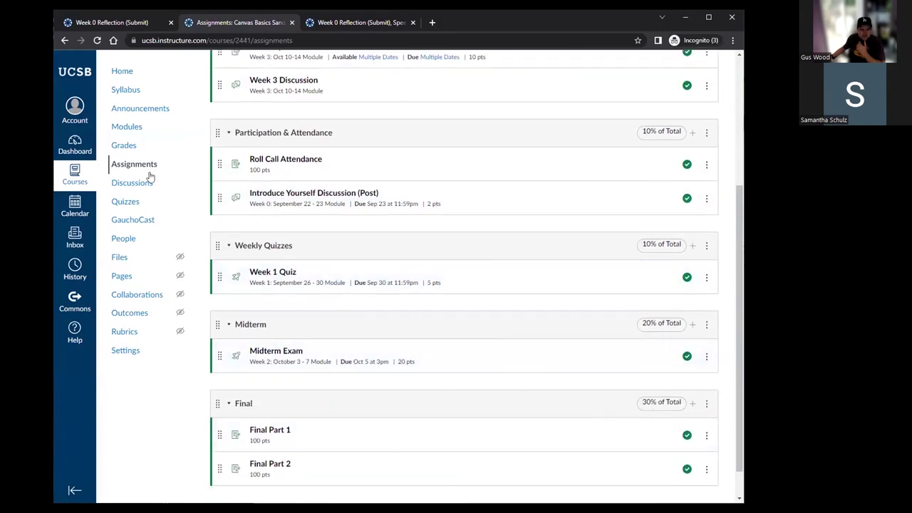
click(120, 146)
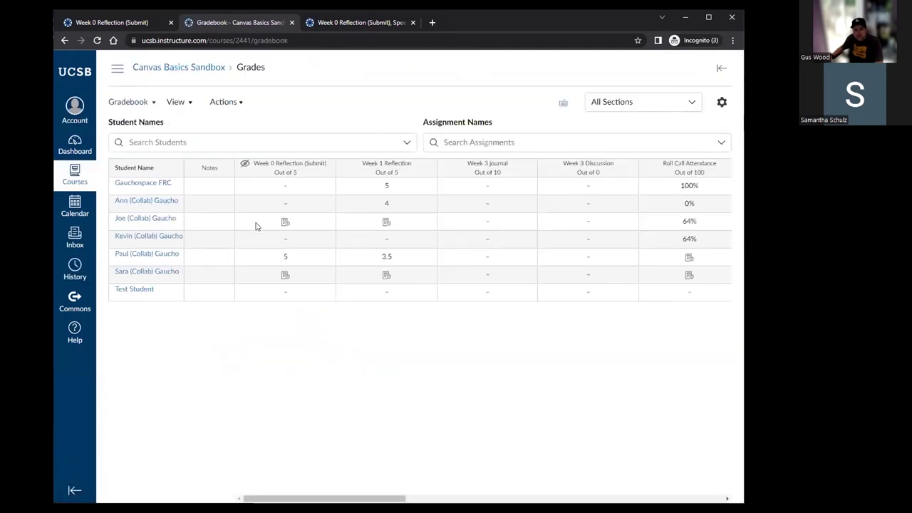
scroll(255, 226, right, 3)
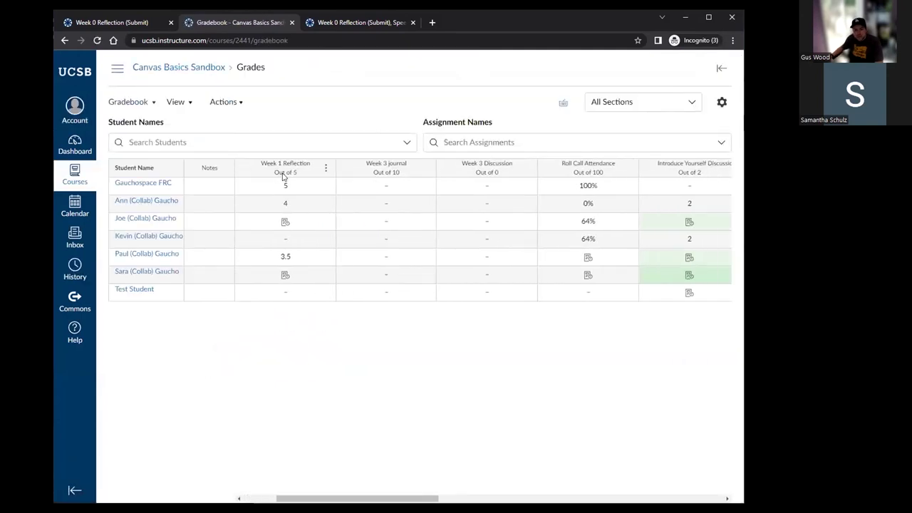
scroll(406, 225, right, 5)
scroll(406, 225, right, 10)
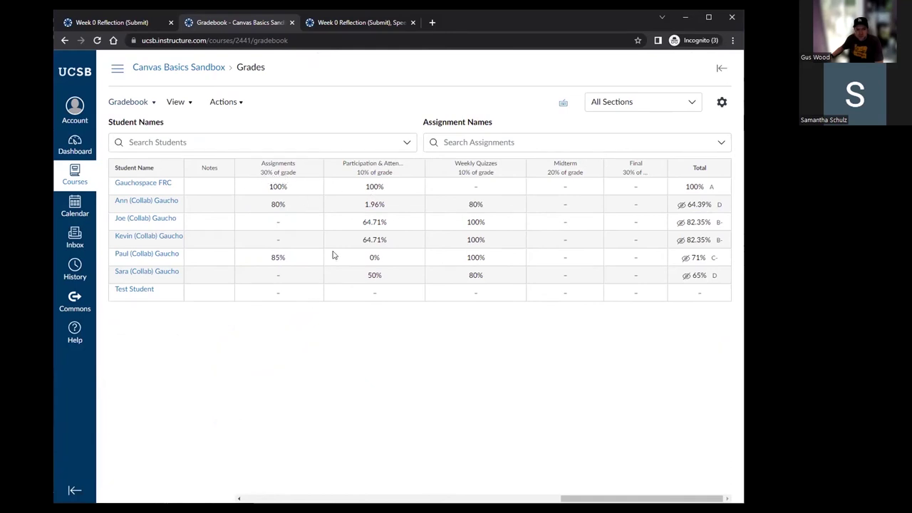
scroll(332, 254, left, 5)
scroll(332, 252, left, 6)
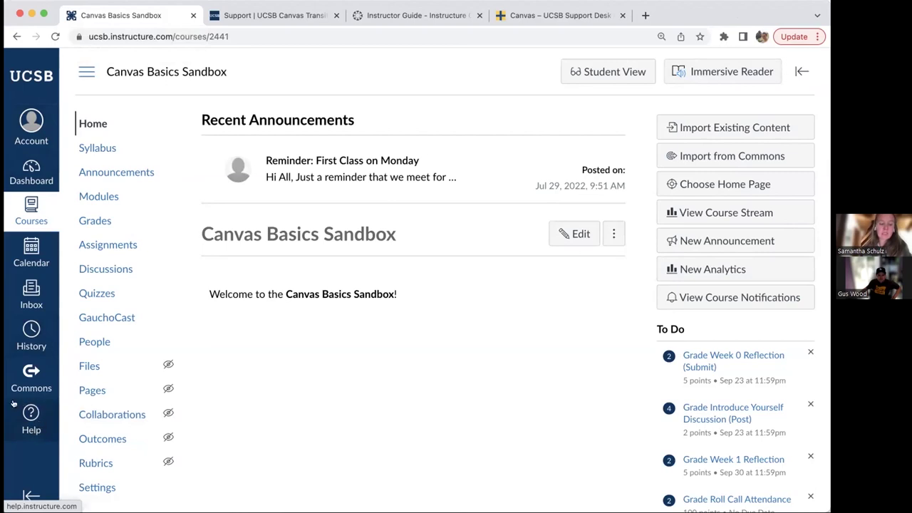
Open Canvas Help, look up the Announcements section in the Instructor Guide, and return to the sandbox's help options.
click(33, 424)
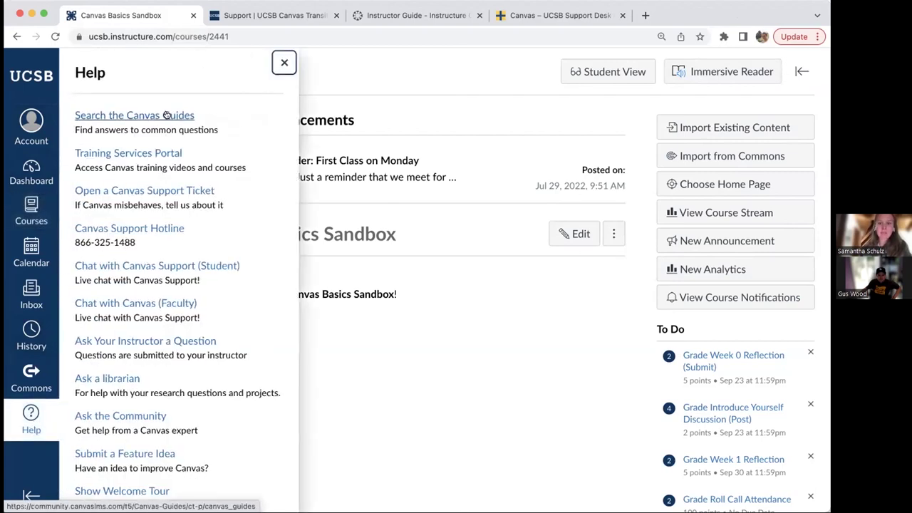
click(362, 16)
scroll(206, 425, down, 3)
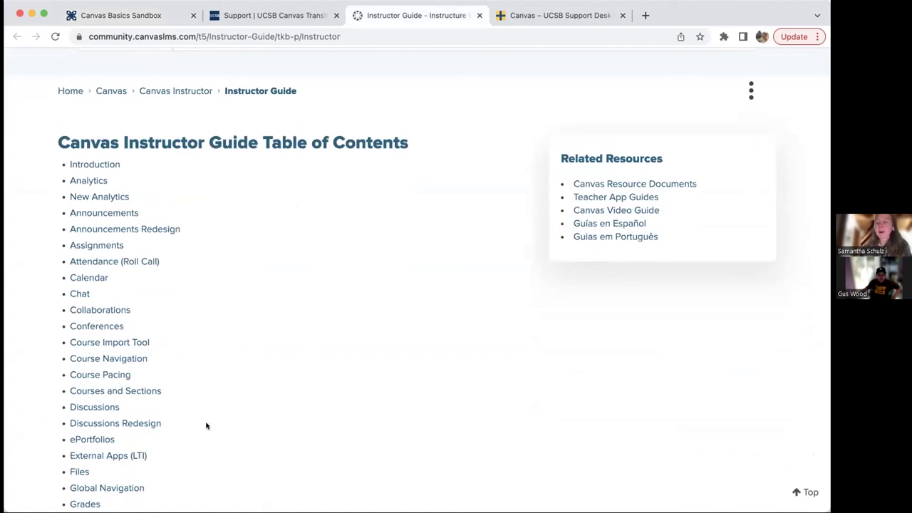
click(114, 214)
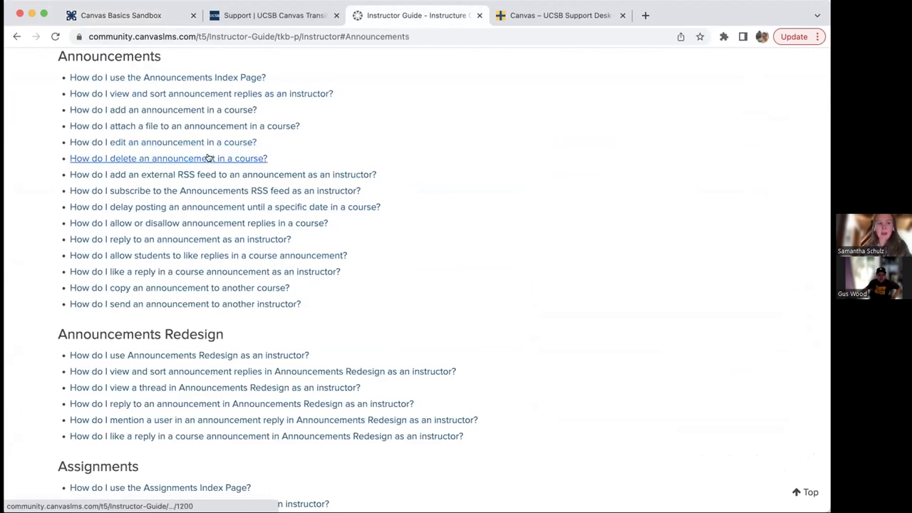
click(137, 16)
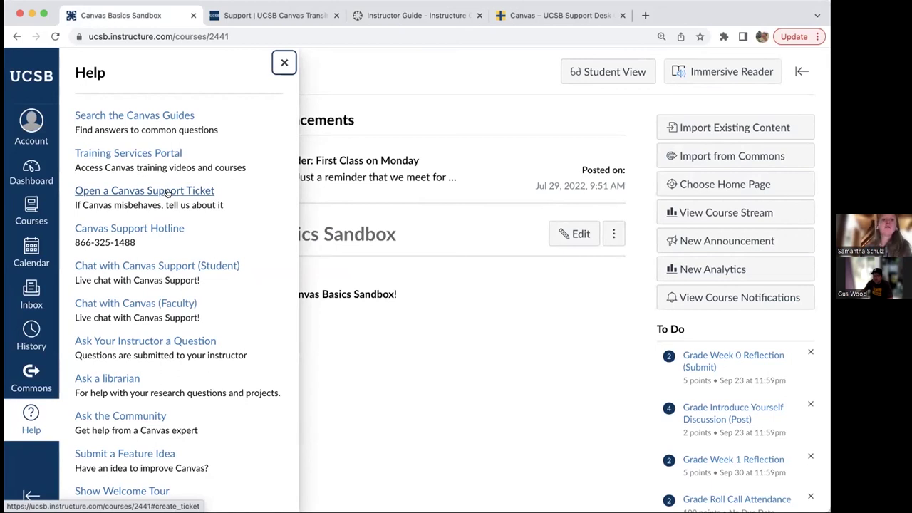
Switch to the UCSB Canvas site, view its login page, and read the sandbox and training information on its Support page.
click(275, 15)
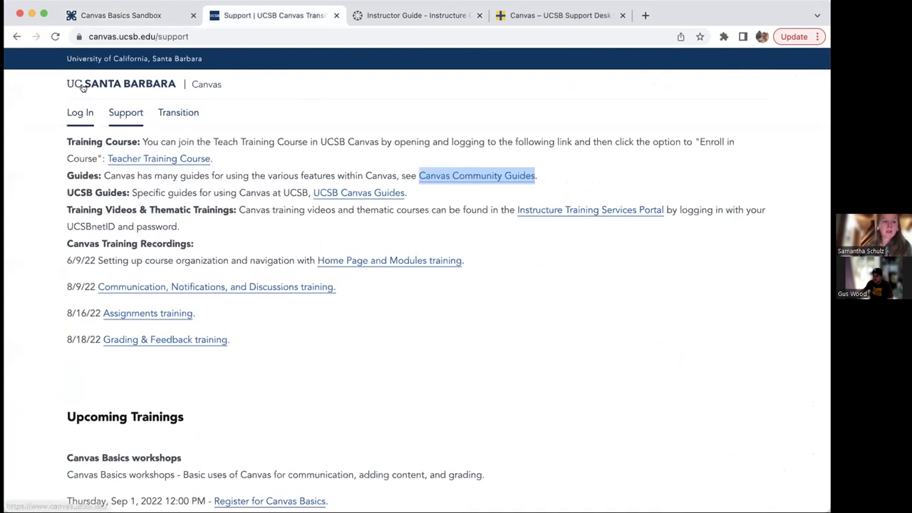
click(79, 114)
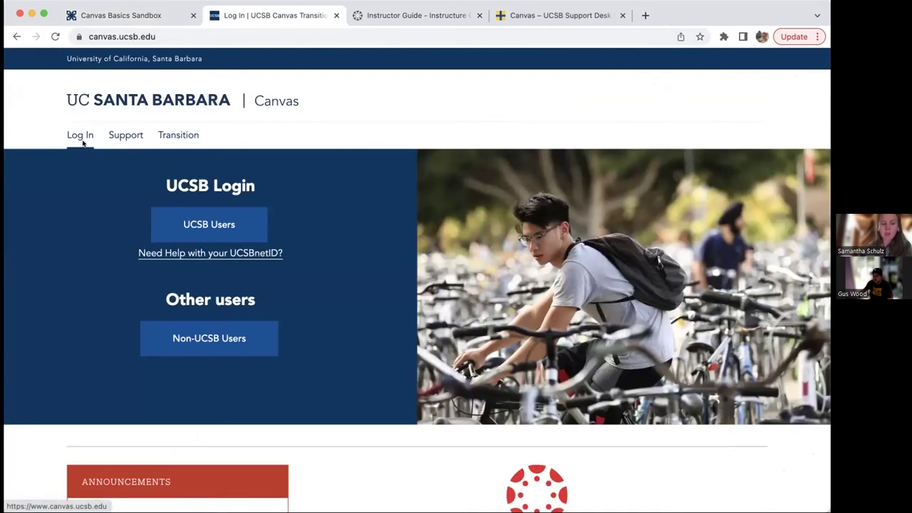
click(119, 142)
scroll(165, 270, down, 5)
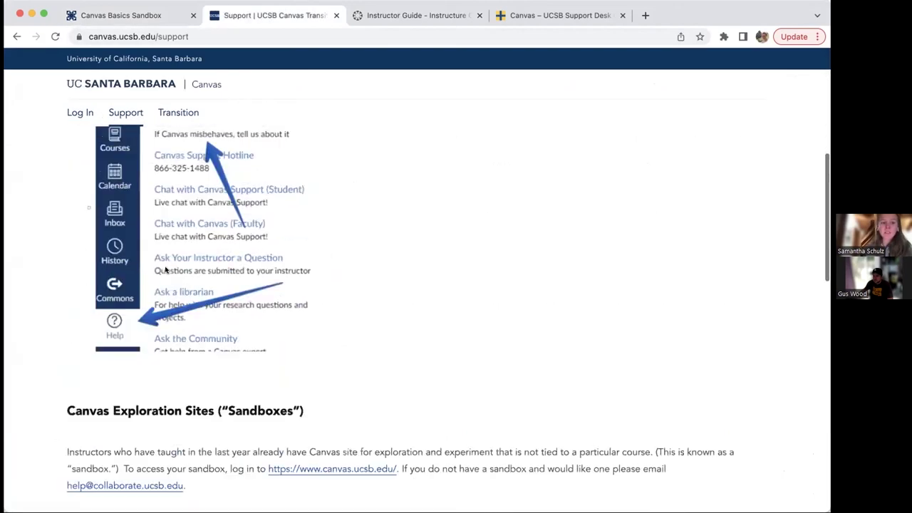
scroll(165, 269, down, 3)
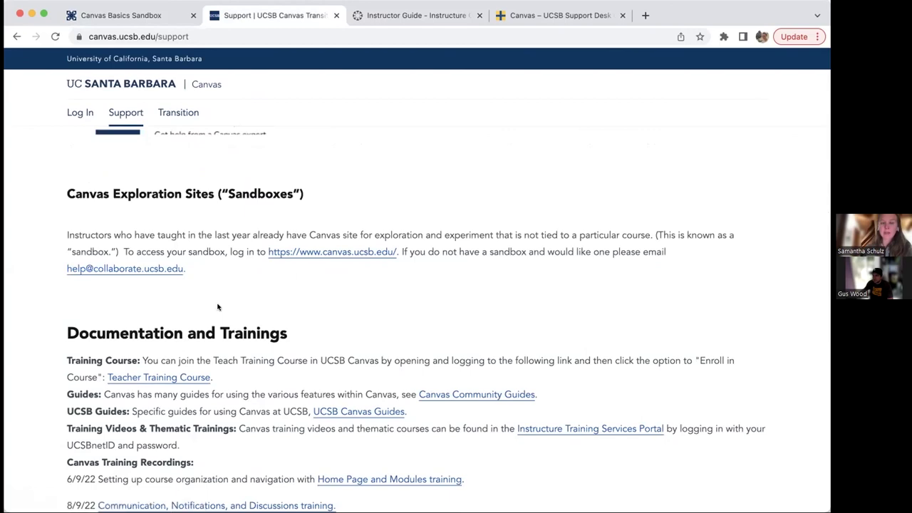
Highlight the UCSB Guides entry under Documentation and Trainings, and switch to the Help Center's Canvas category to view its articles.
scroll(218, 307, down, 2)
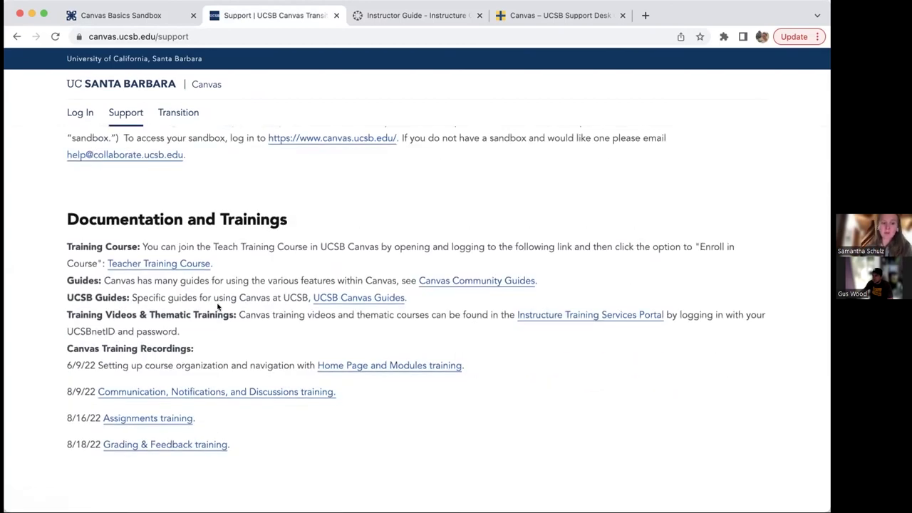
drag(74, 297, 197, 298)
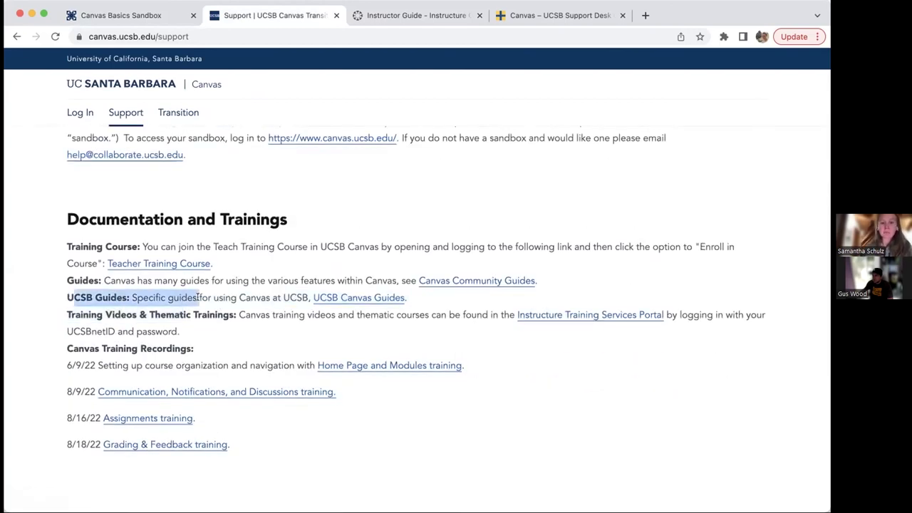
click(610, 21)
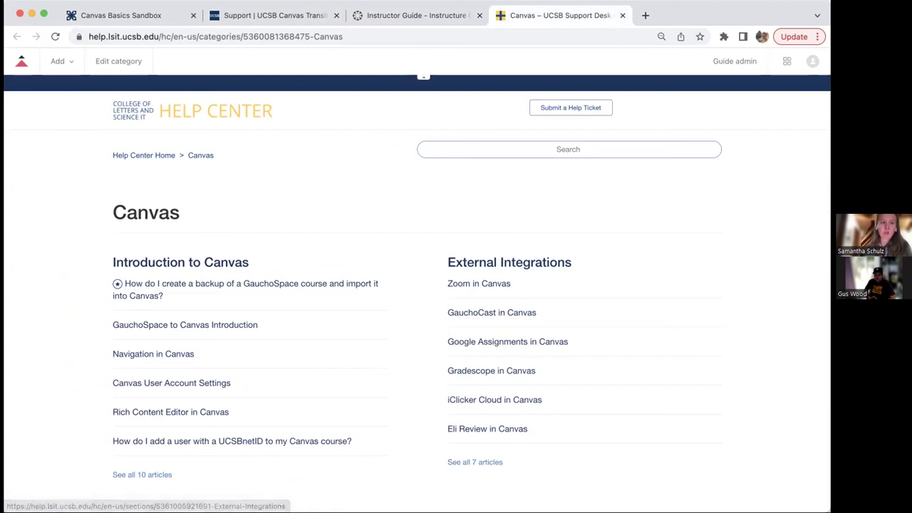
Return to the UCSB Canvas Support page and highlight the Upcoming Trainings heading above the workshop registration list.
click(123, 24)
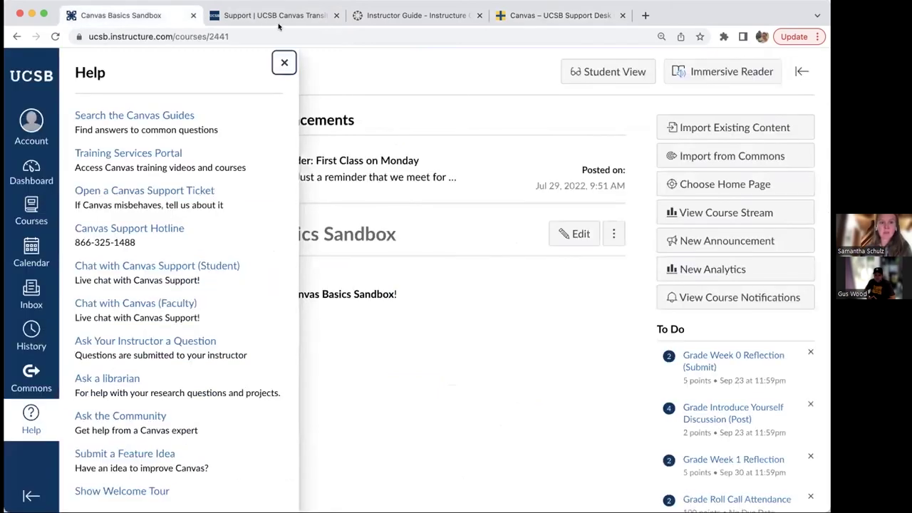
click(280, 26)
scroll(248, 334, down, 5)
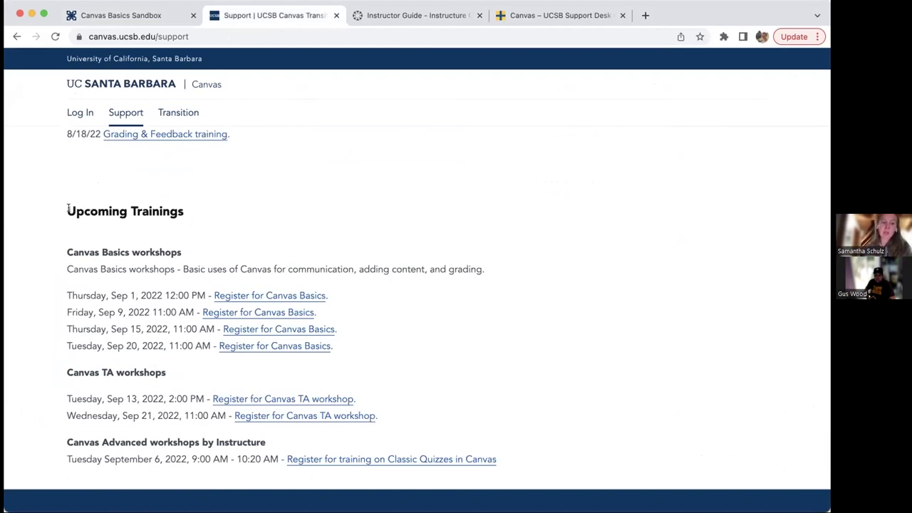
drag(67, 208, 194, 209)
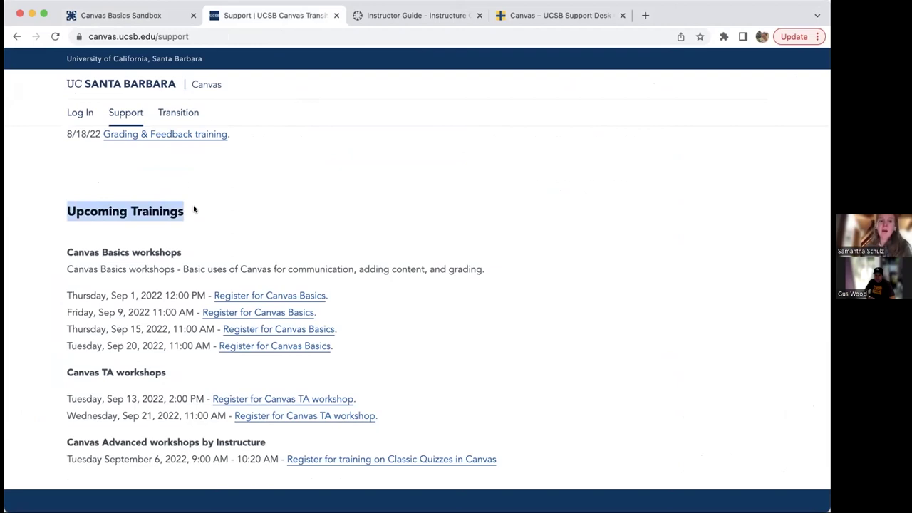
Review the 24/7 instructor support options and highlight the help e-mail address in the Canvas Exploration Sites section.
scroll(194, 209, up, 10)
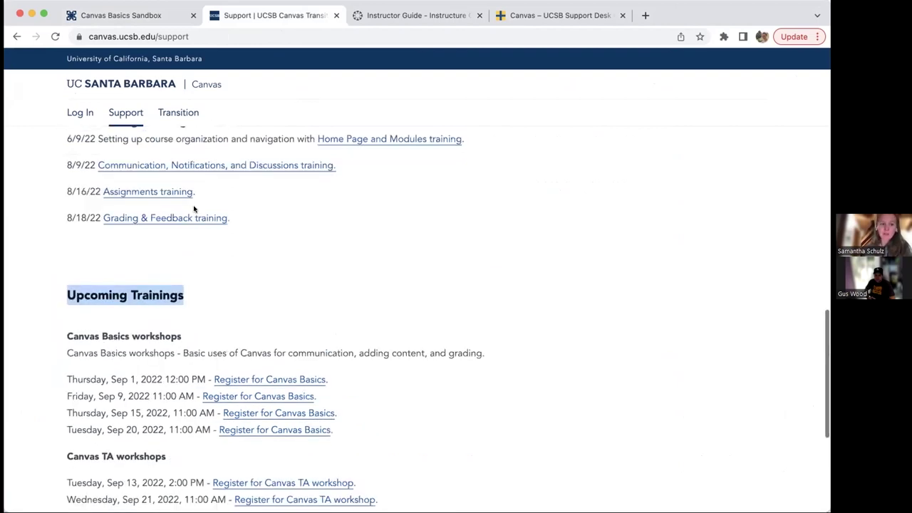
scroll(194, 209, up, 1)
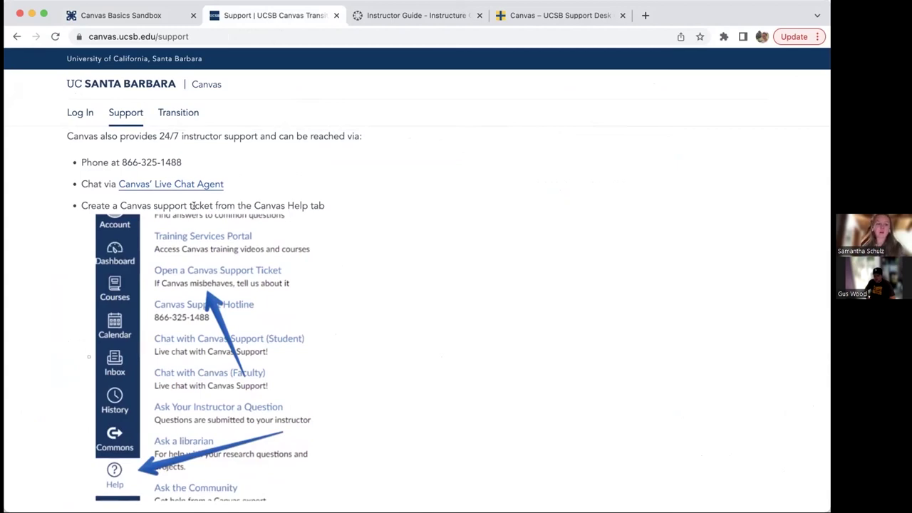
scroll(192, 205, down, 5)
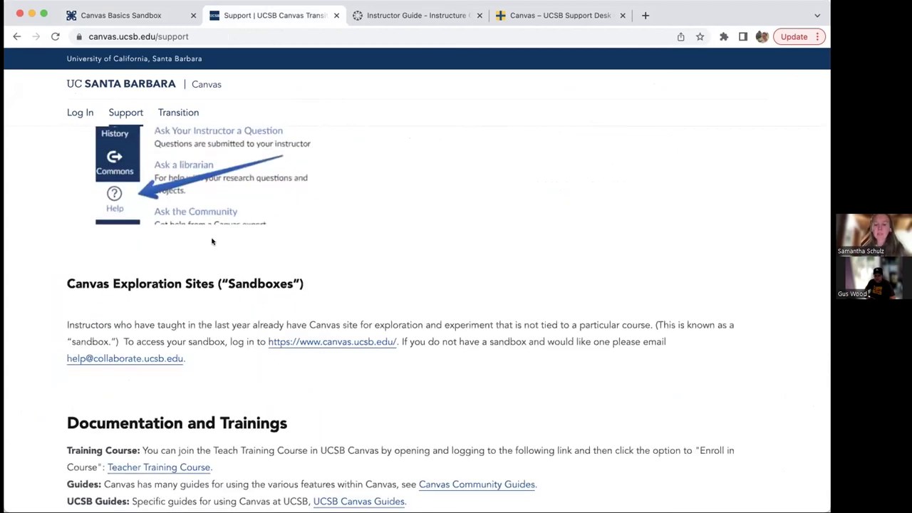
drag(188, 360, 56, 361)
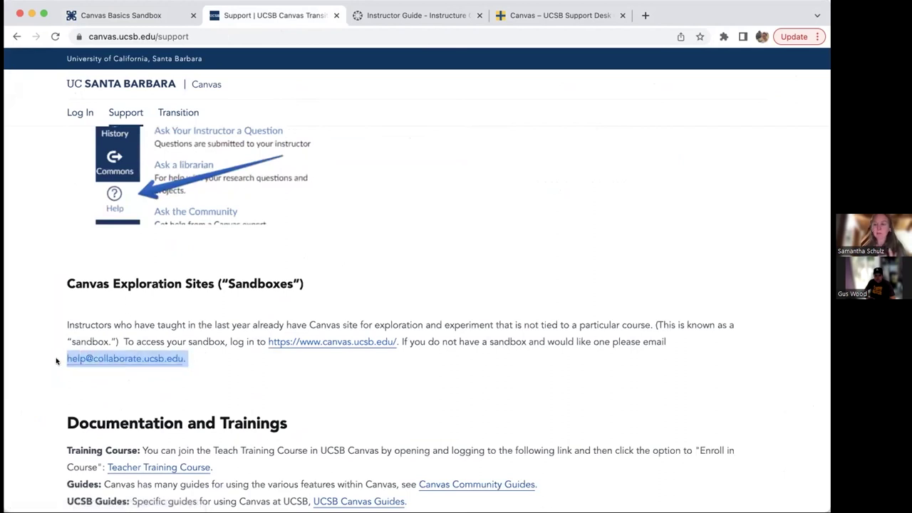